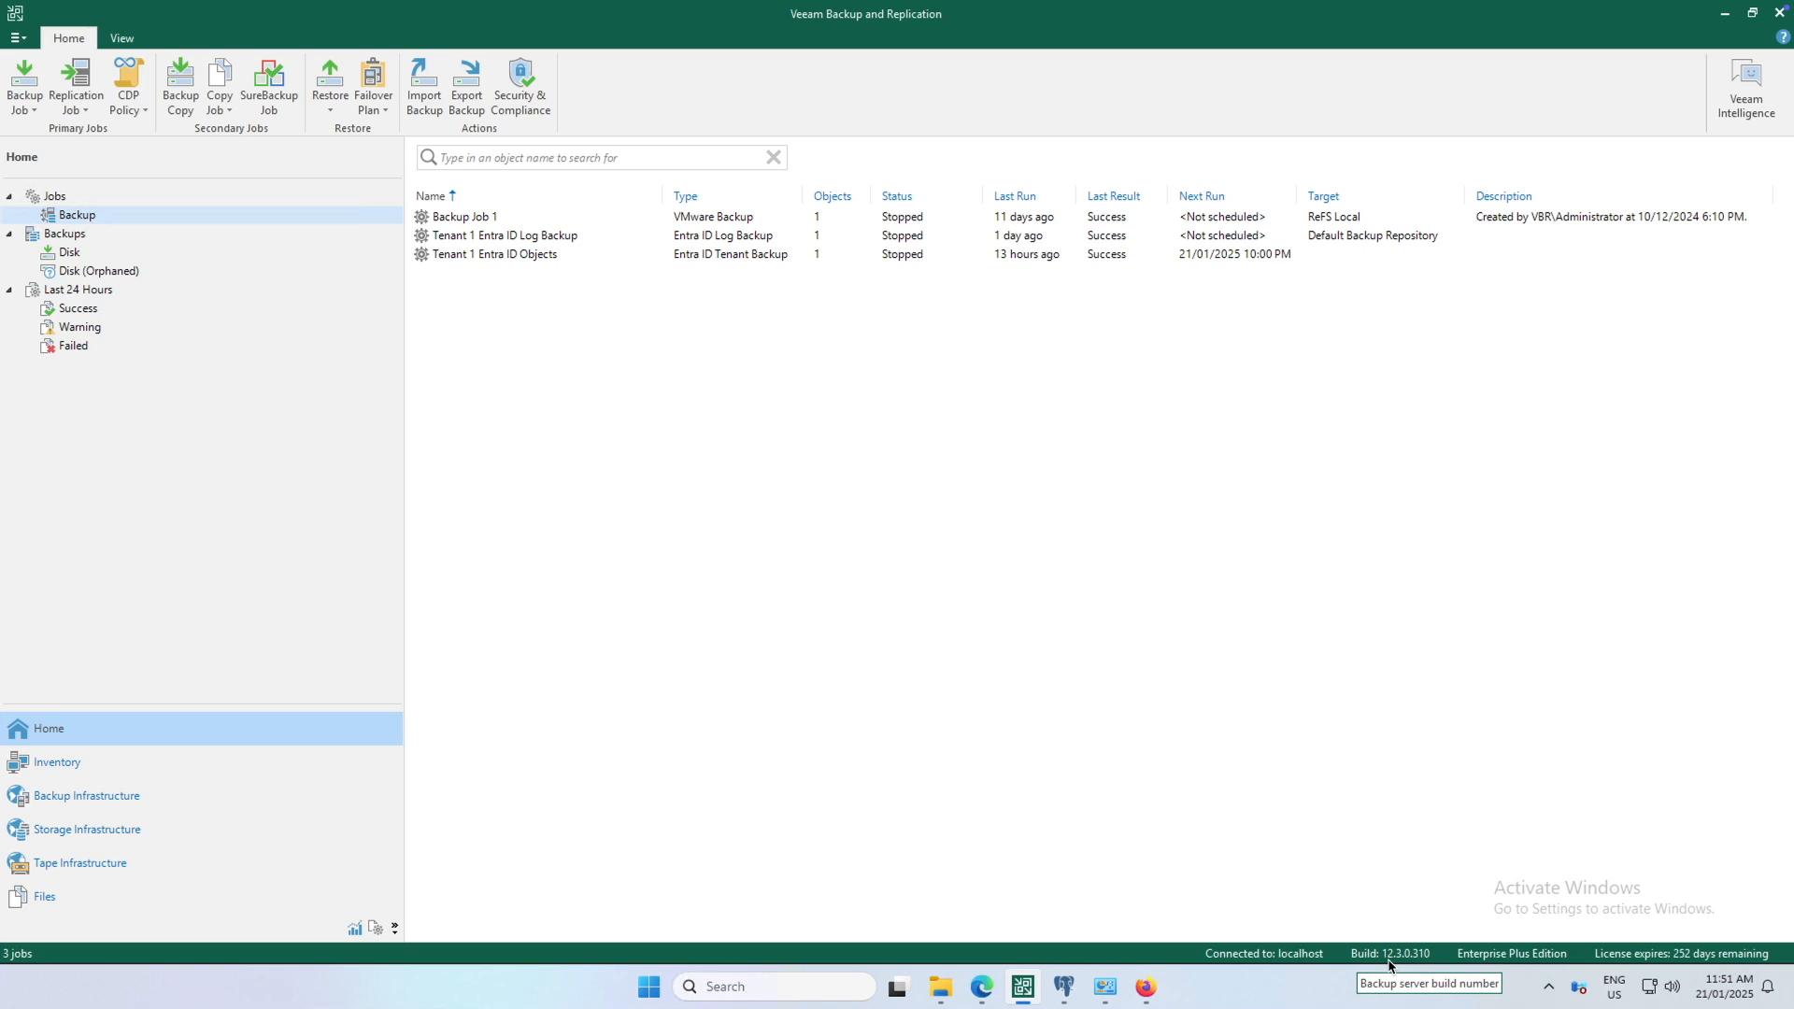
- Check the installed Microsoft Entra ID Plug-in for Veeam Backup & Replication in Programs and Features, and return to the backup console
{"action": "left_click", "coordinate": [1106, 992]}
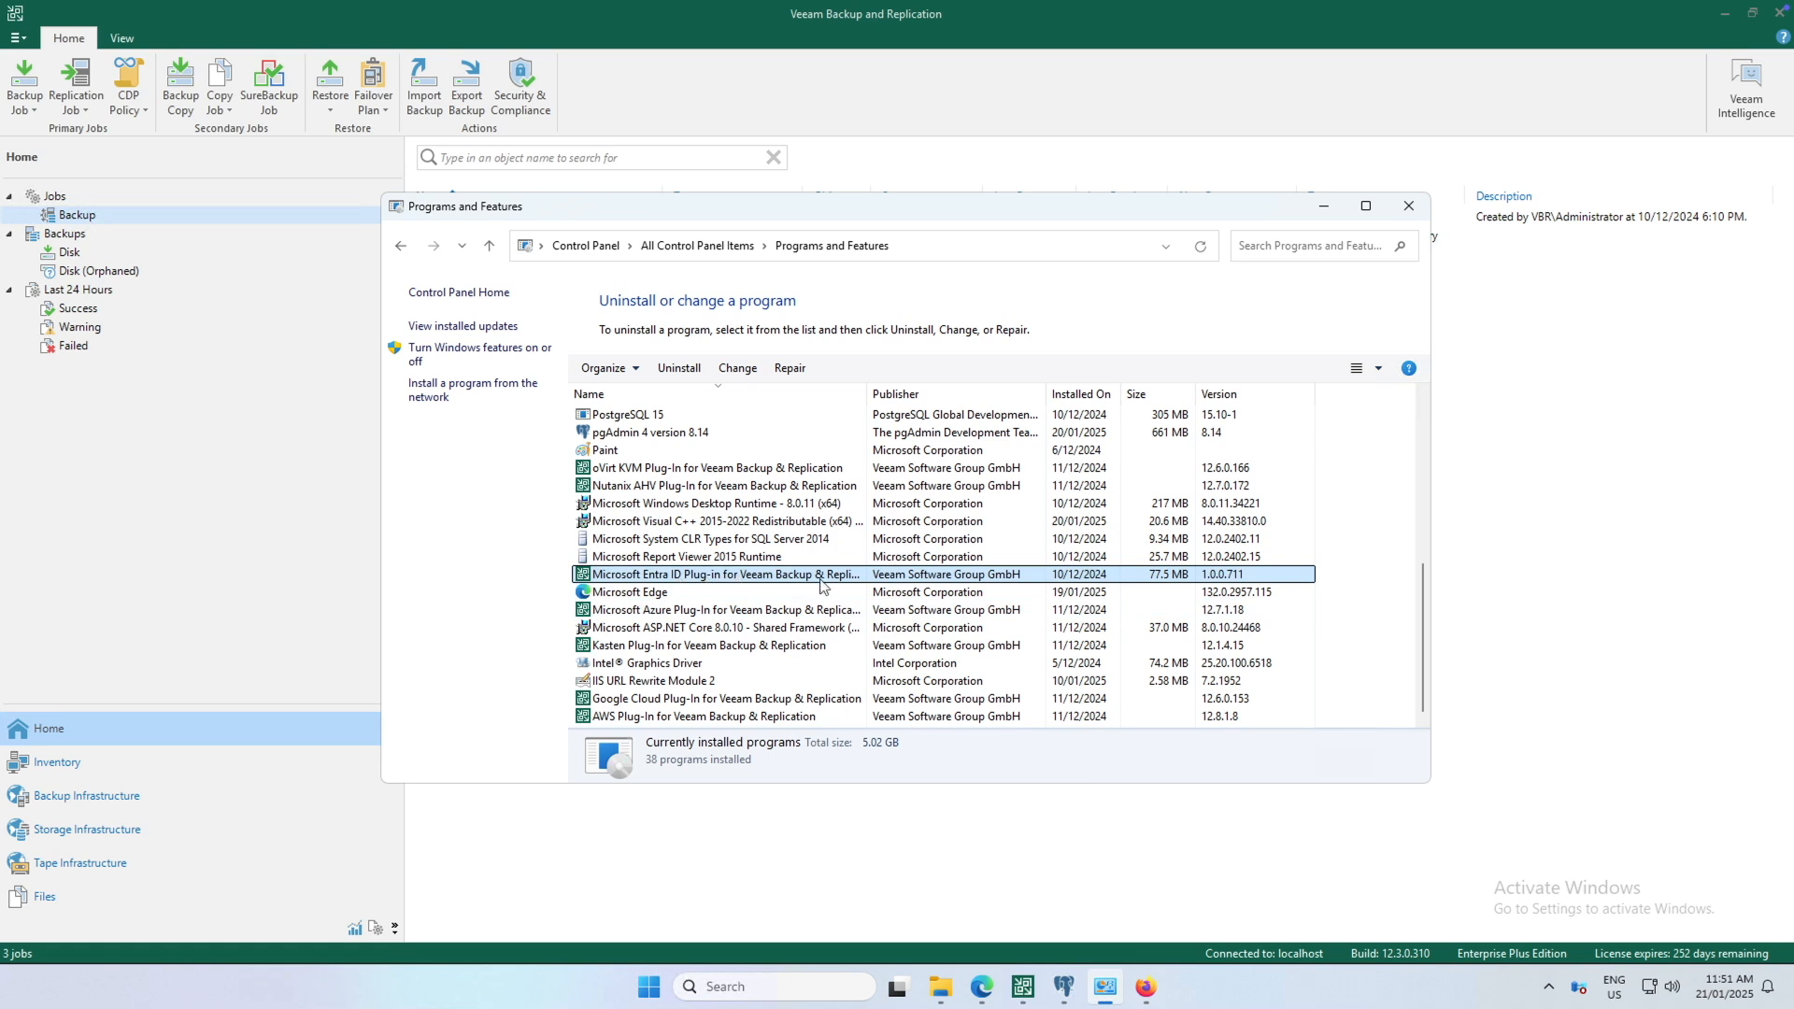
{"action": "left_click", "coordinate": [1630, 598]}
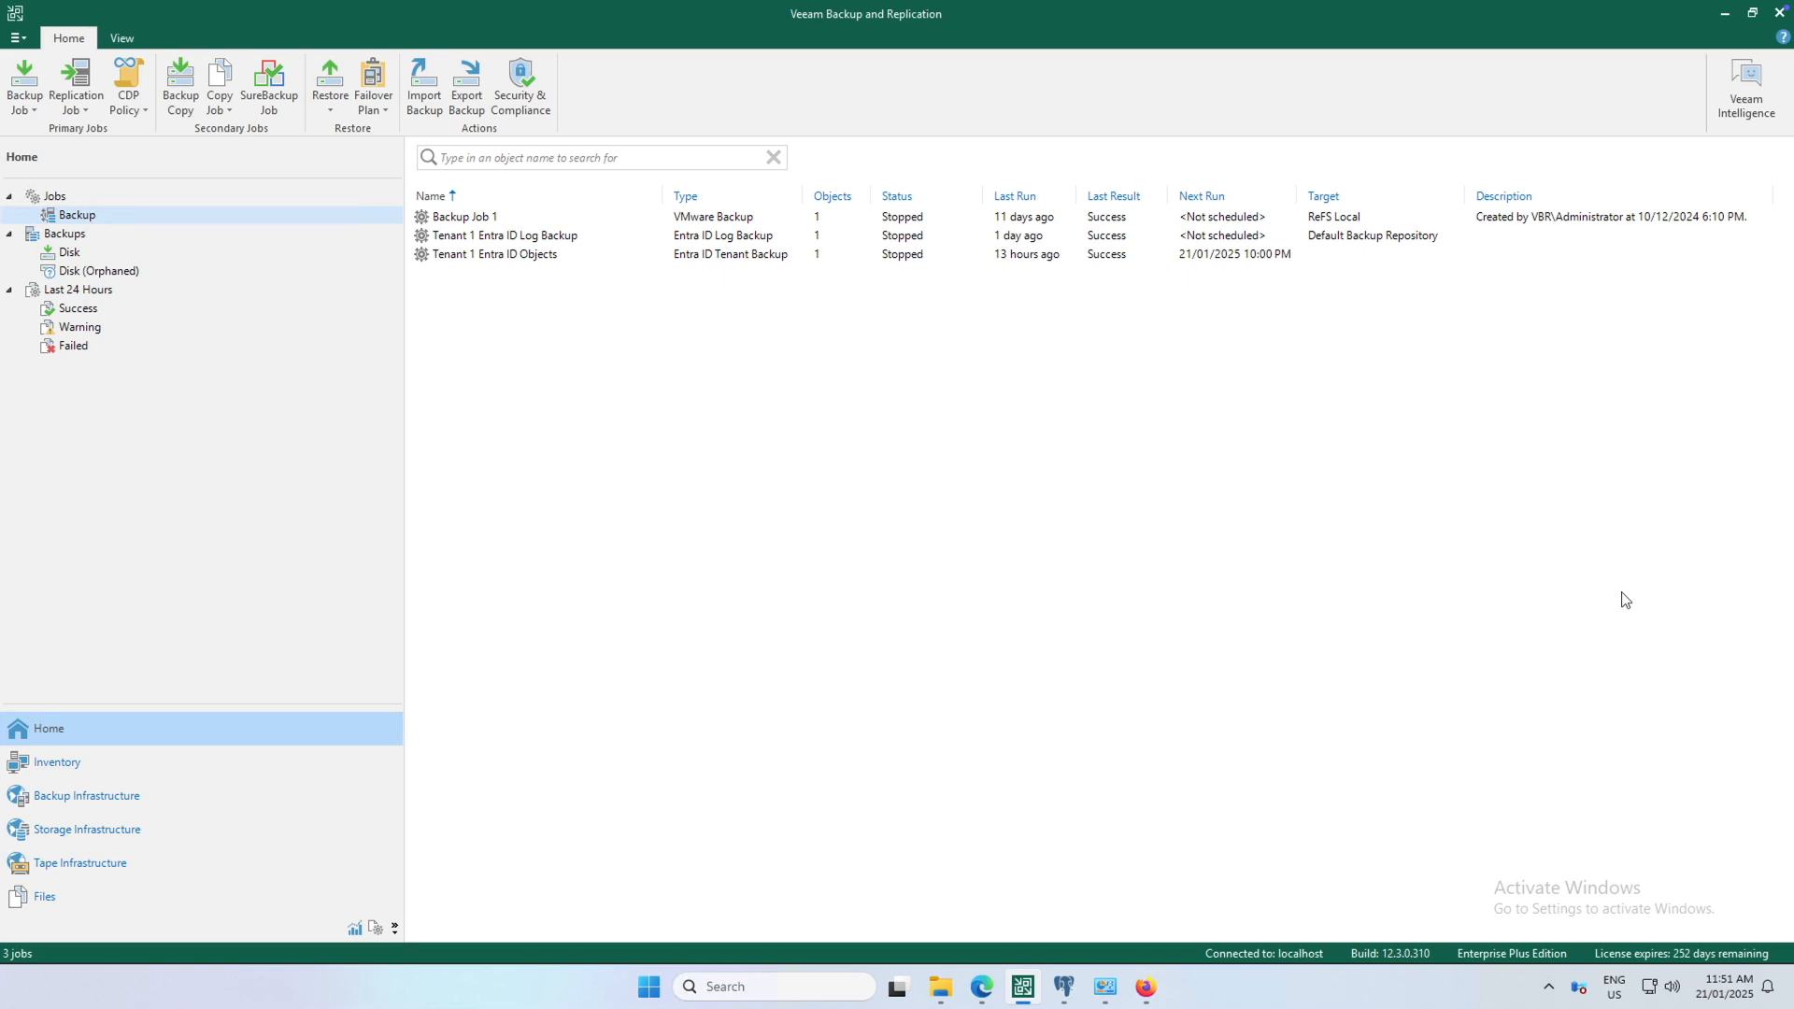
- Start adding a Microsoft Entra ID tenant in the inventory and enter the tenant ID shown in the Entra admin center
{"action": "left_click", "coordinate": [155, 772]}
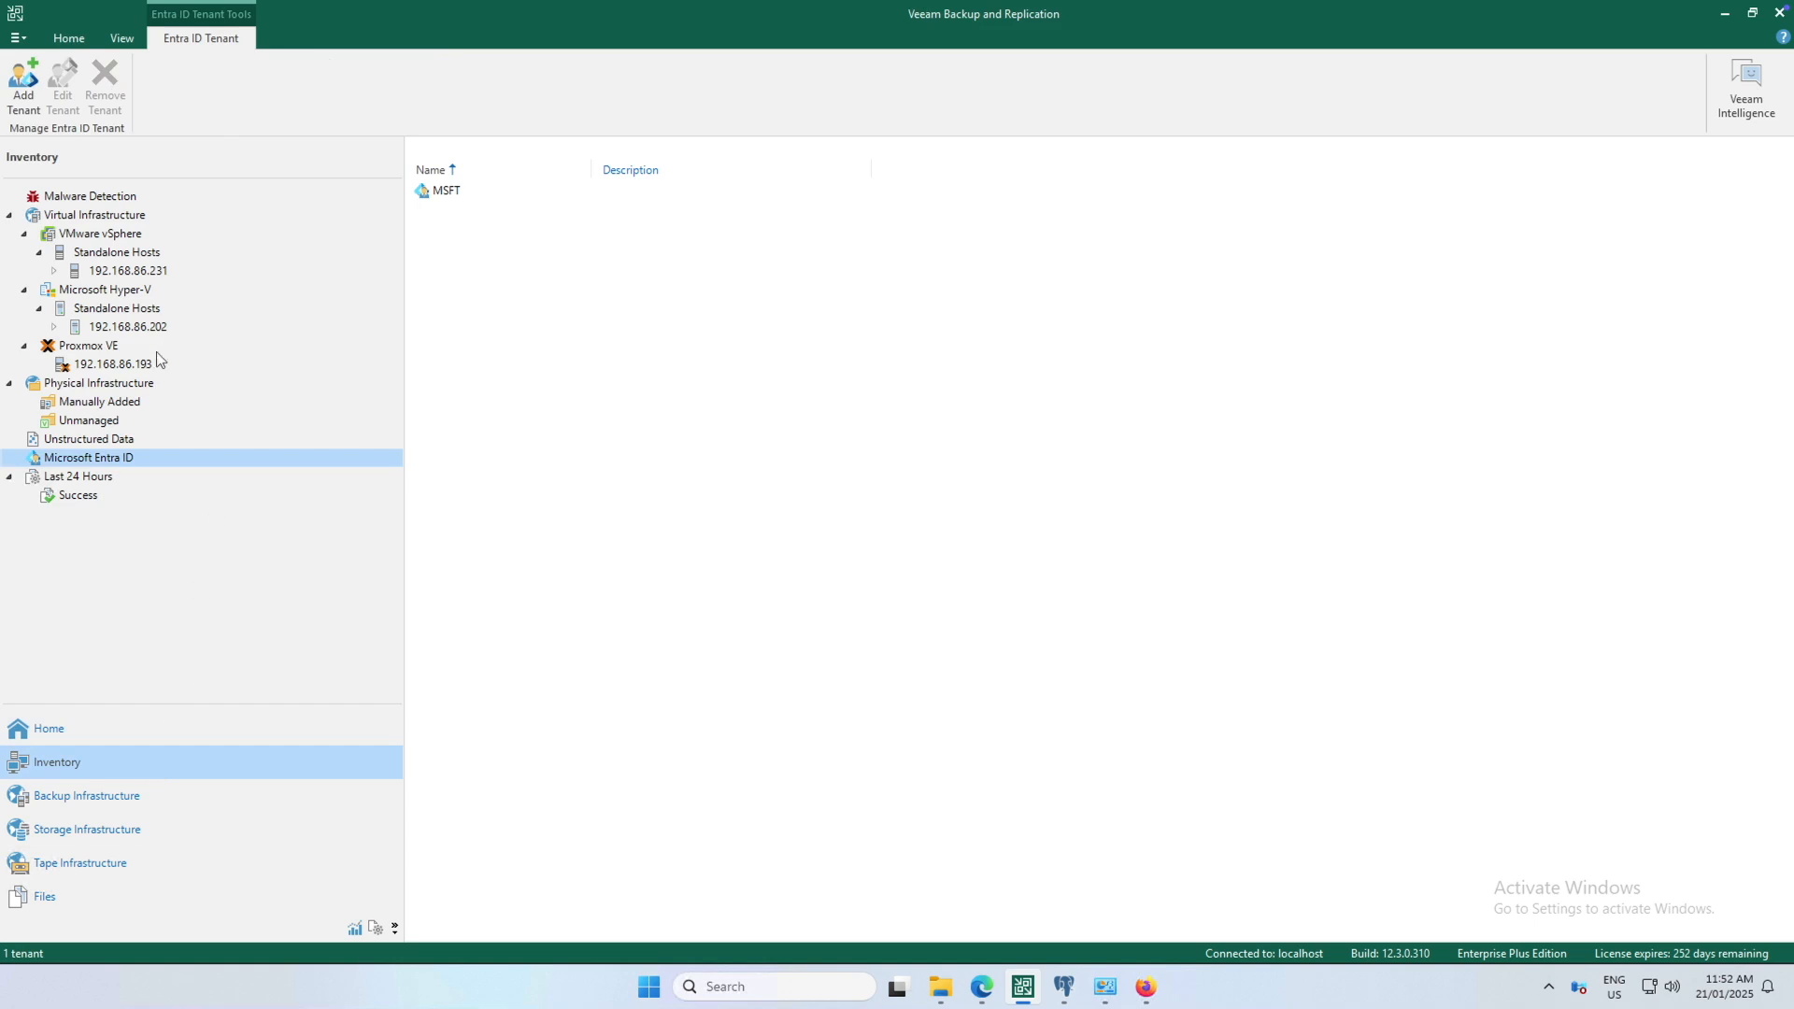
{"action": "right_click", "coordinate": [478, 278]}
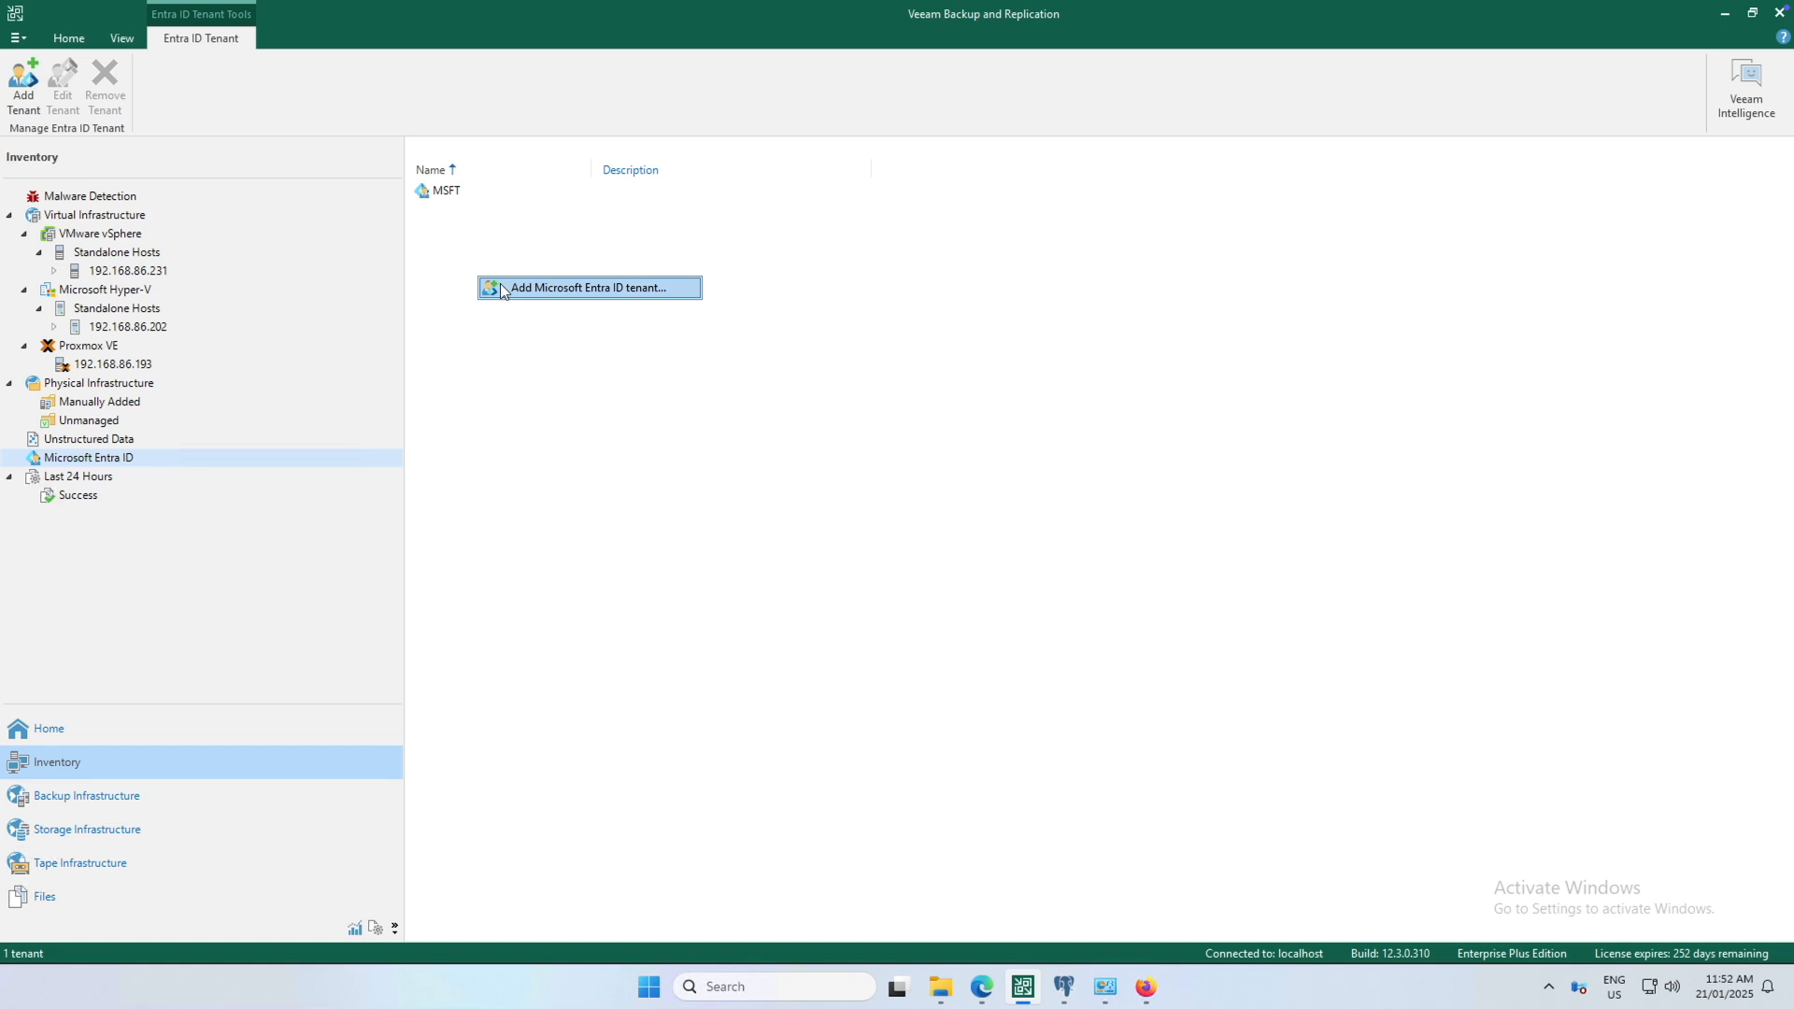
{"action": "left_click", "coordinate": [502, 289]}
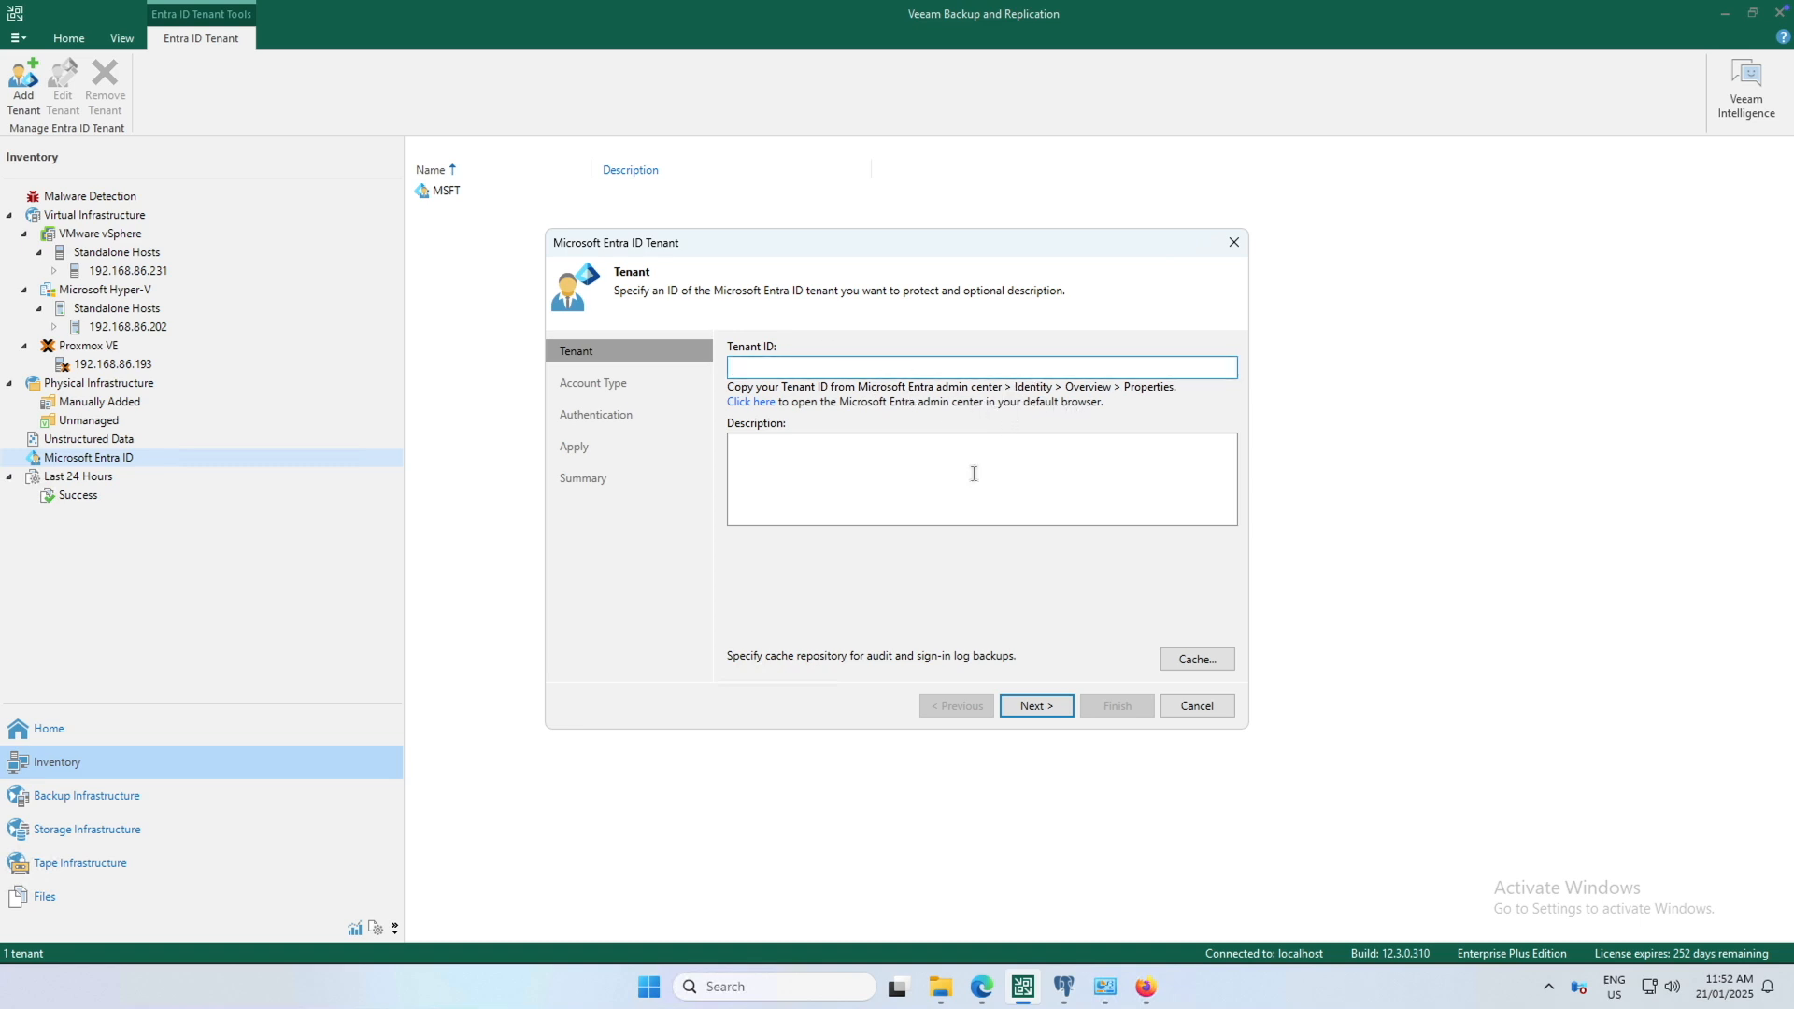
{"action": "left_click", "coordinate": [1159, 999]}
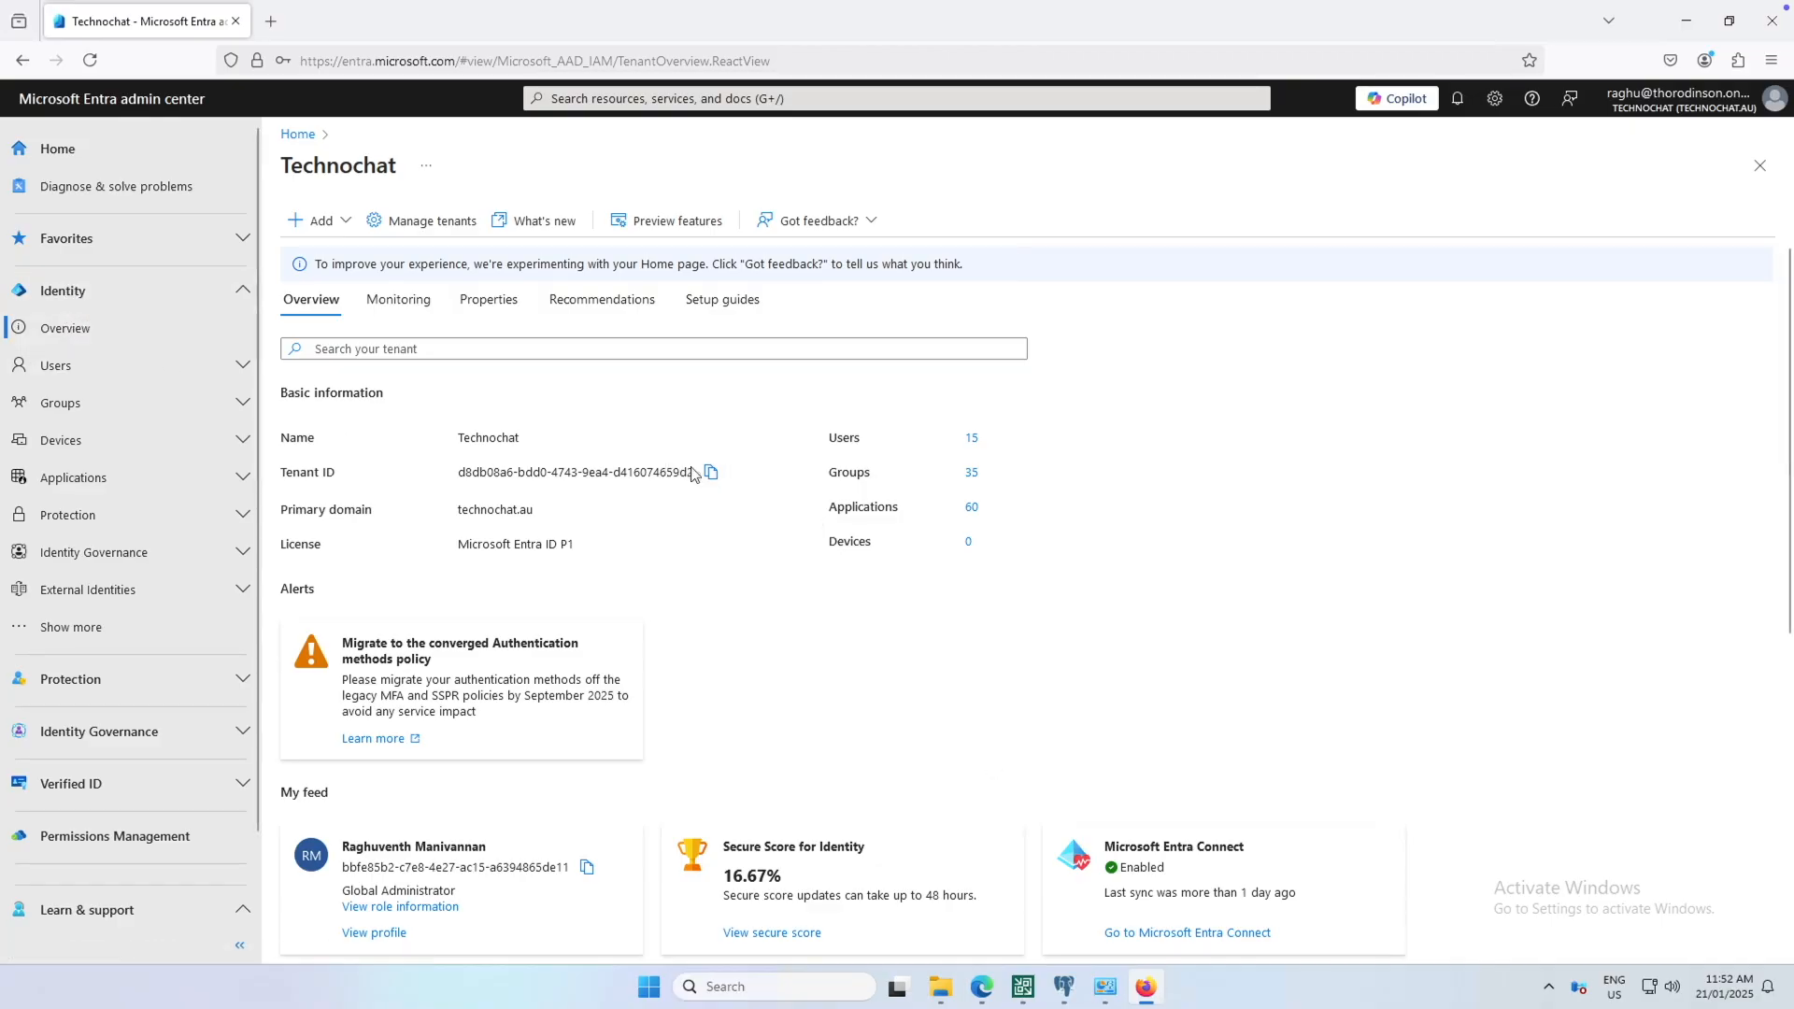
{"action": "left_click", "coordinate": [1677, 35]}
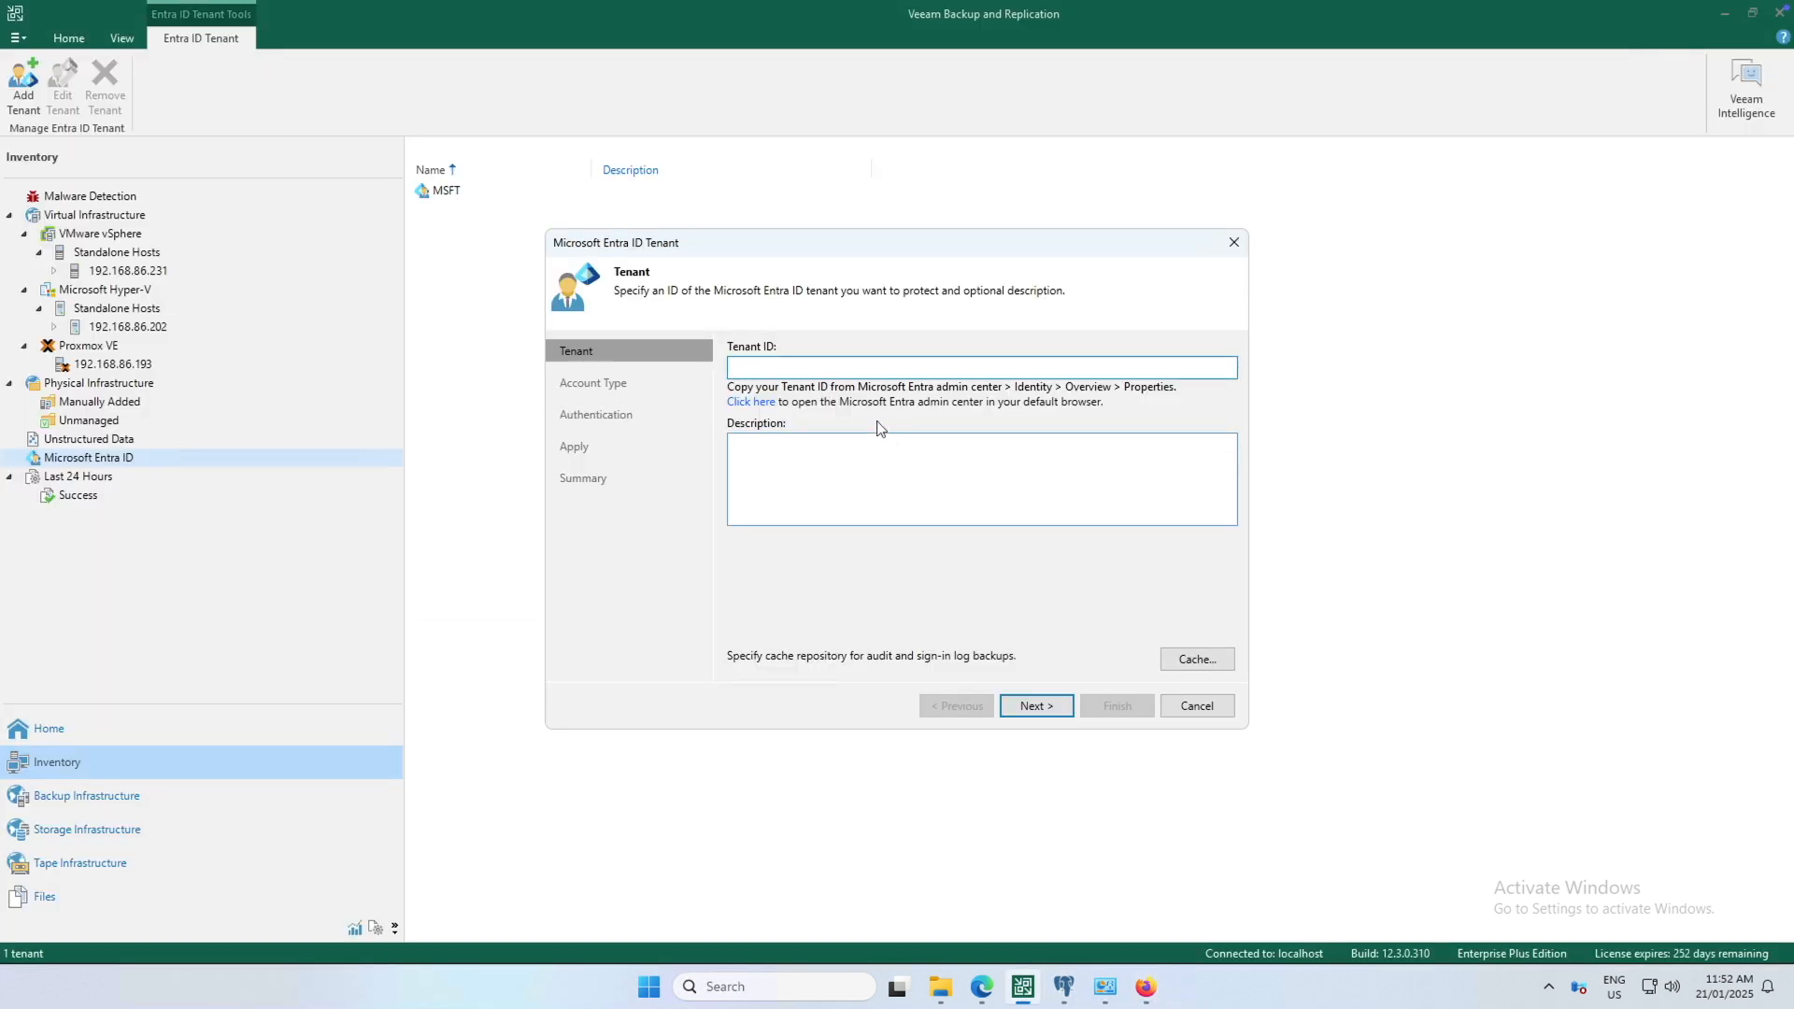
{"action": "type", "text": "d8db08a6-bdd0-4743-9ea4-d416074659d2"}
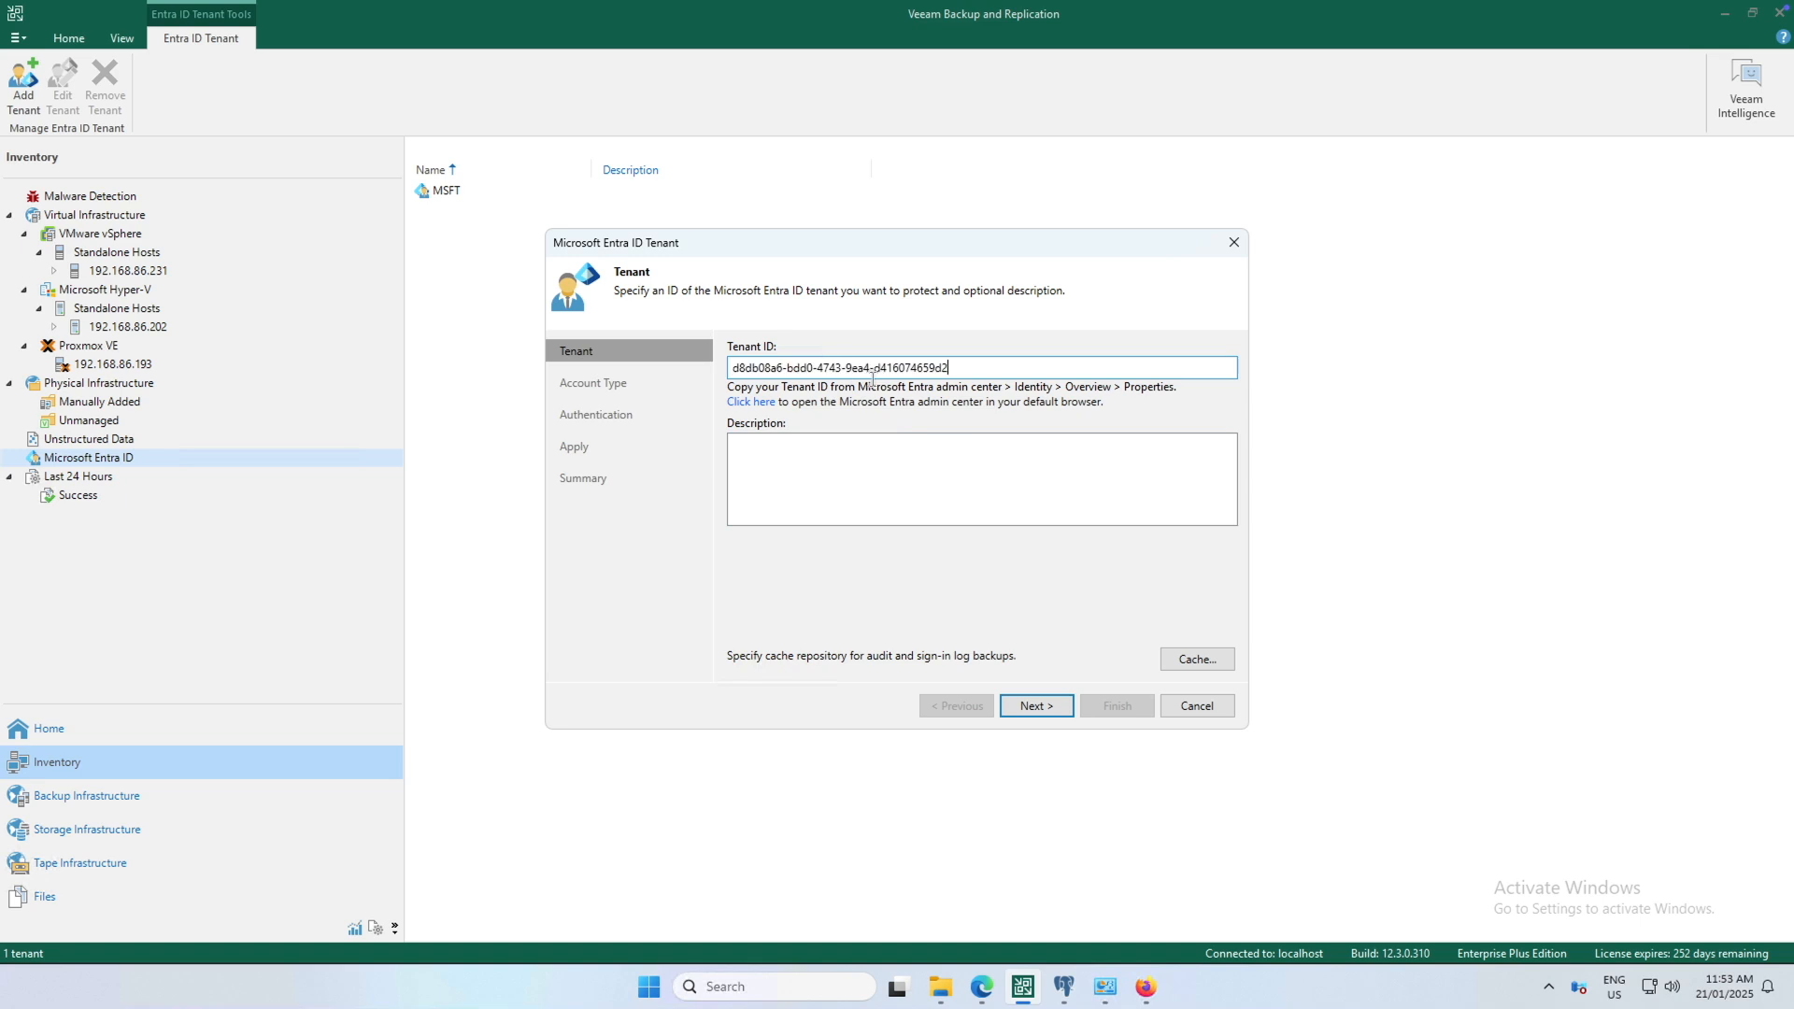
- Enter "Tenant 2 Entra ID" as the tenant description and accept ReFS Local as its cache repository
{"action": "left_click", "coordinate": [801, 472]}
{"action": "type", "text": "Tenant 2 Entra ID"}
{"action": "left_click", "coordinate": [1168, 665]}
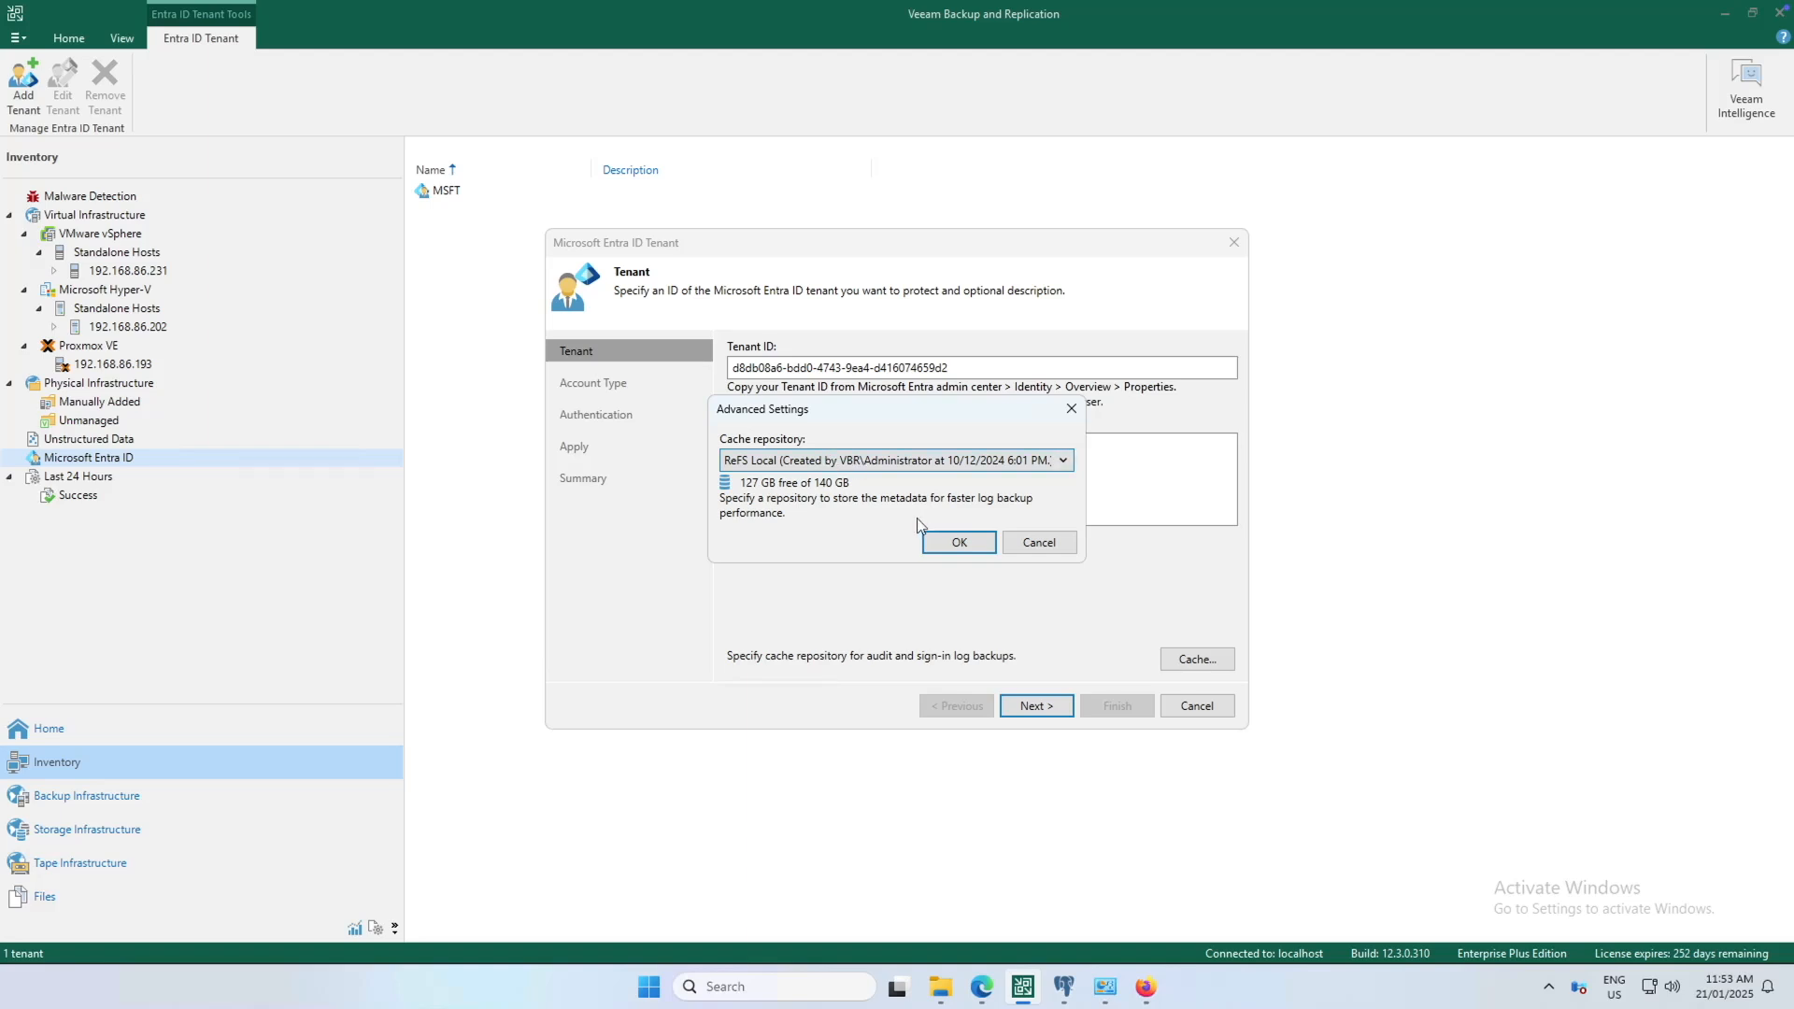
{"action": "left_click", "coordinate": [936, 539]}
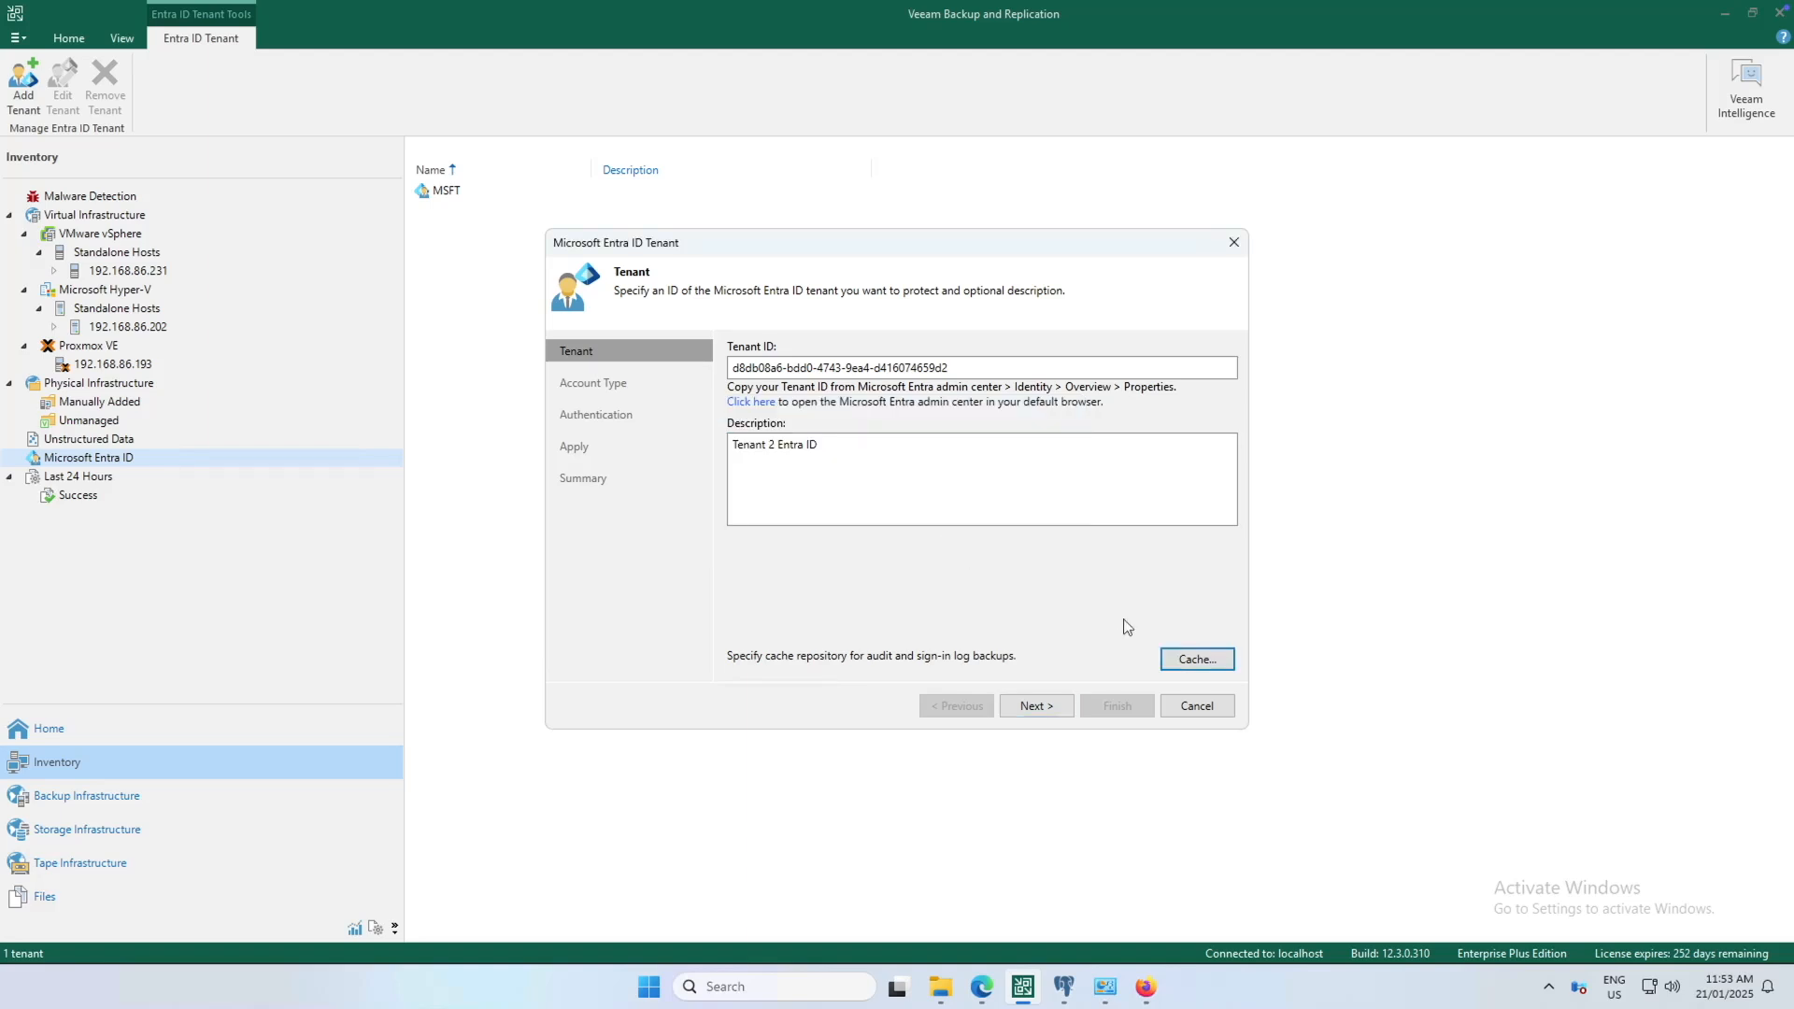
- Choose to create a new account for the tenant and copy the one-time authentication passcode
{"action": "left_click", "coordinate": [1038, 707]}
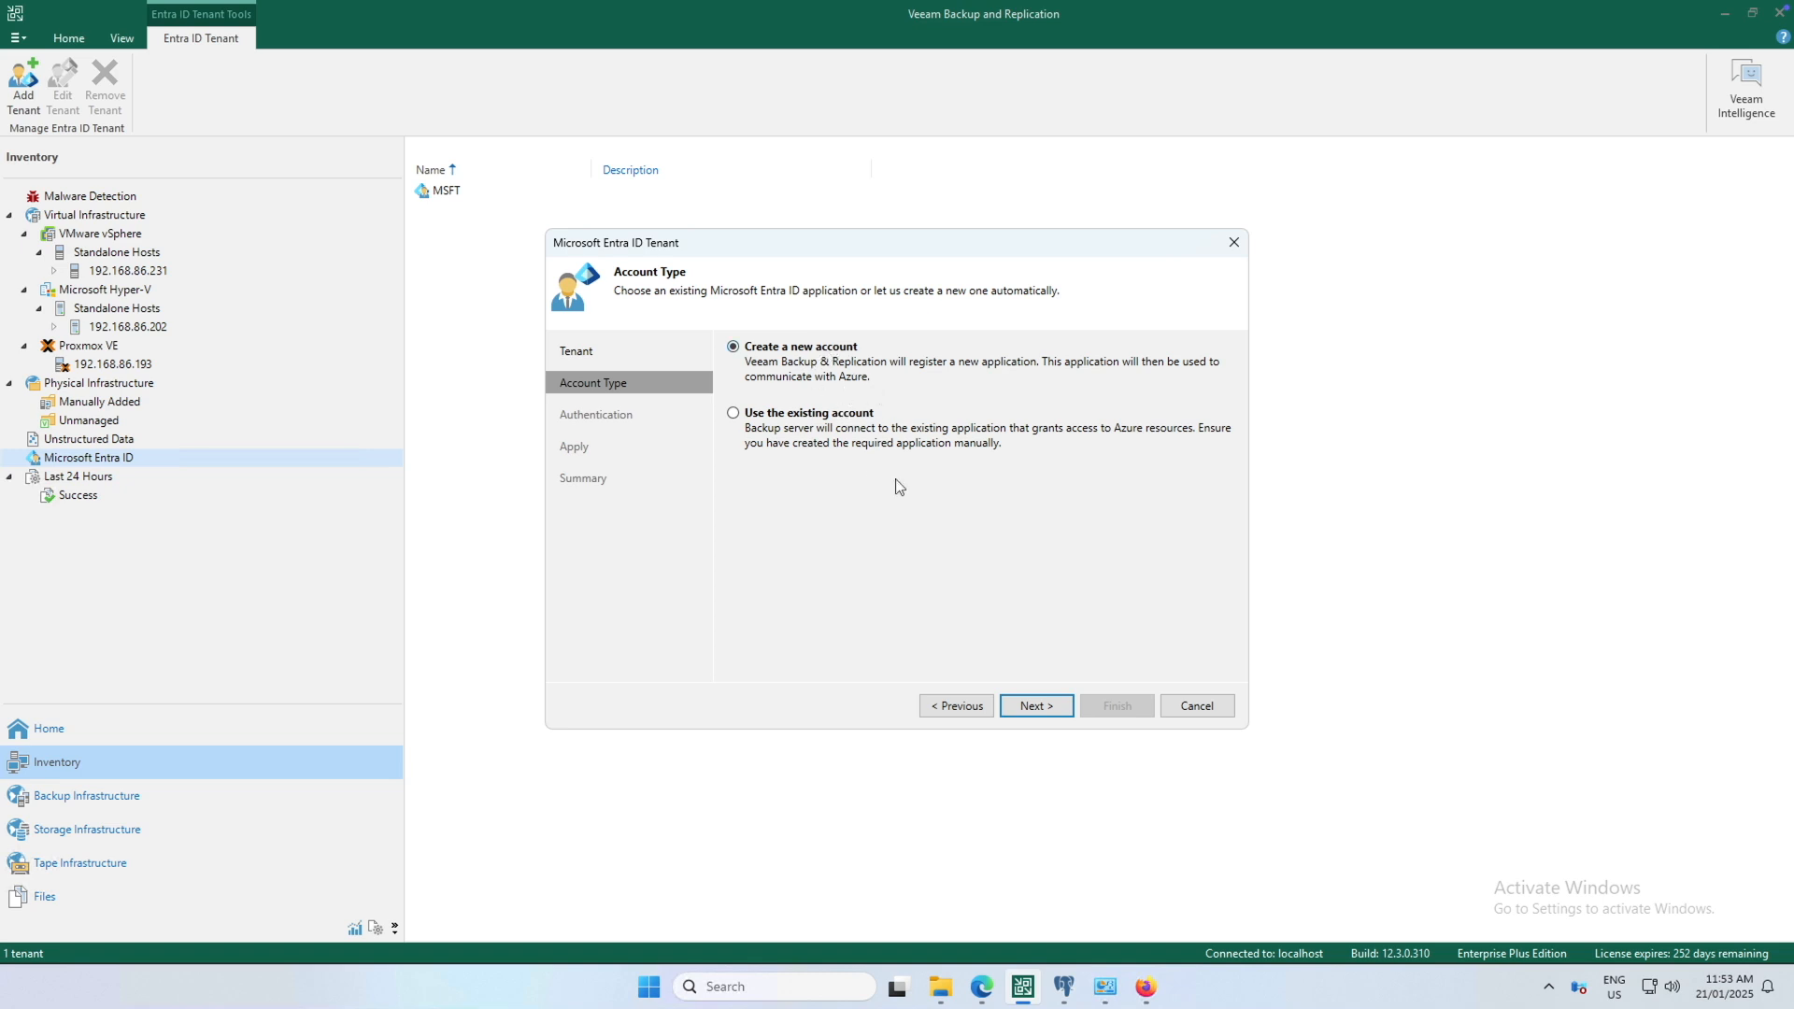
{"action": "left_click", "coordinate": [1034, 712]}
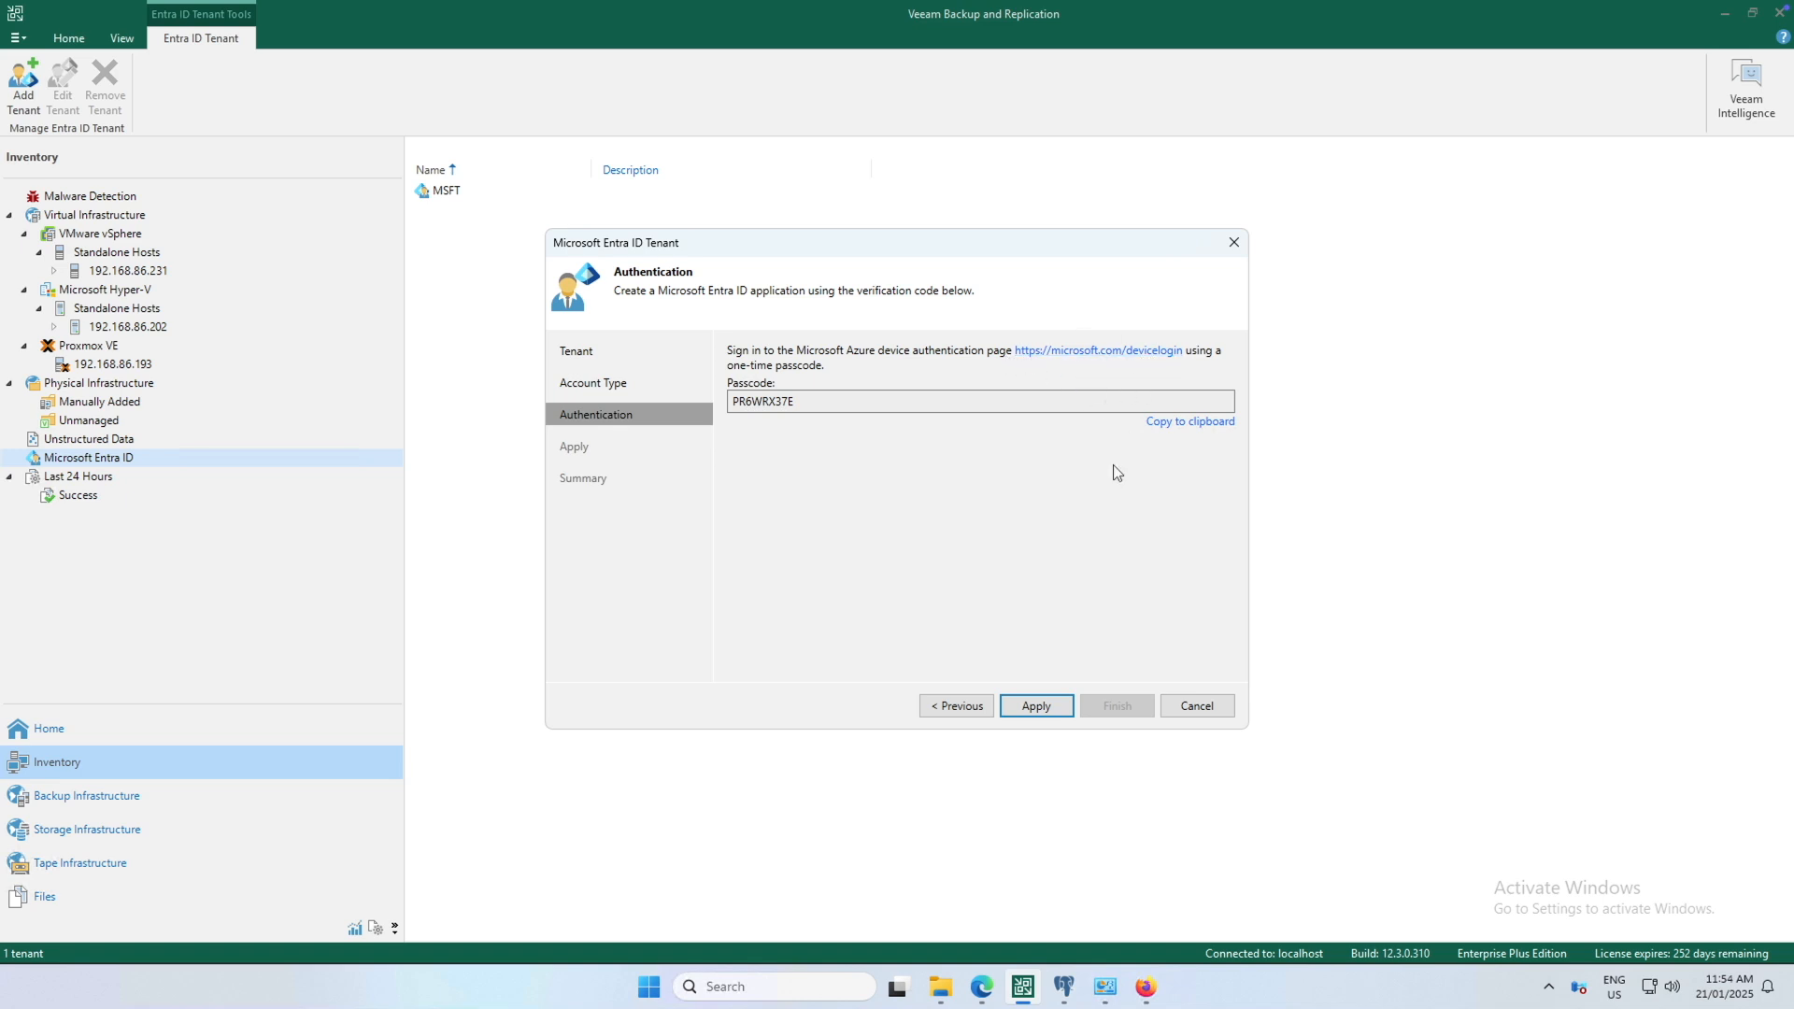
{"action": "left_click", "coordinate": [1205, 425]}
- Switch to Firefox and open microsoft.com/devicelogin in a new tab
{"action": "left_click", "coordinate": [1146, 987]}
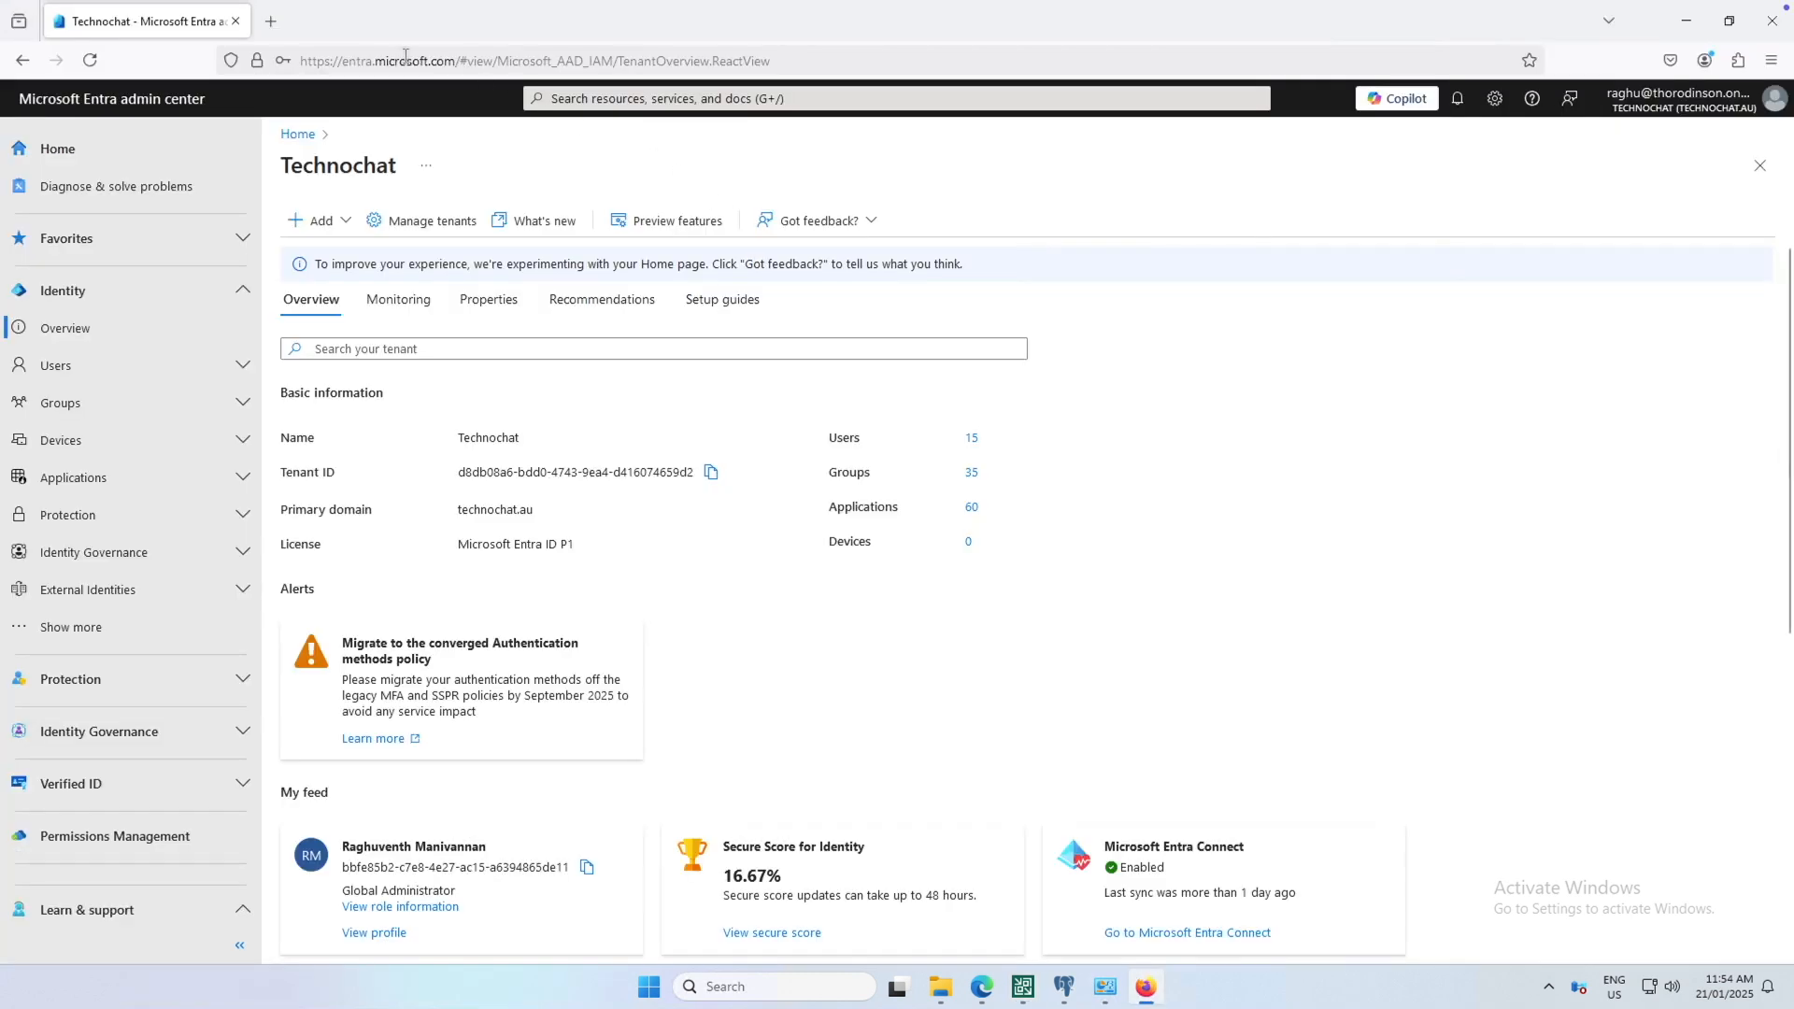
{"action": "left_click", "coordinate": [278, 25]}
{"action": "type", "text": "microso"}
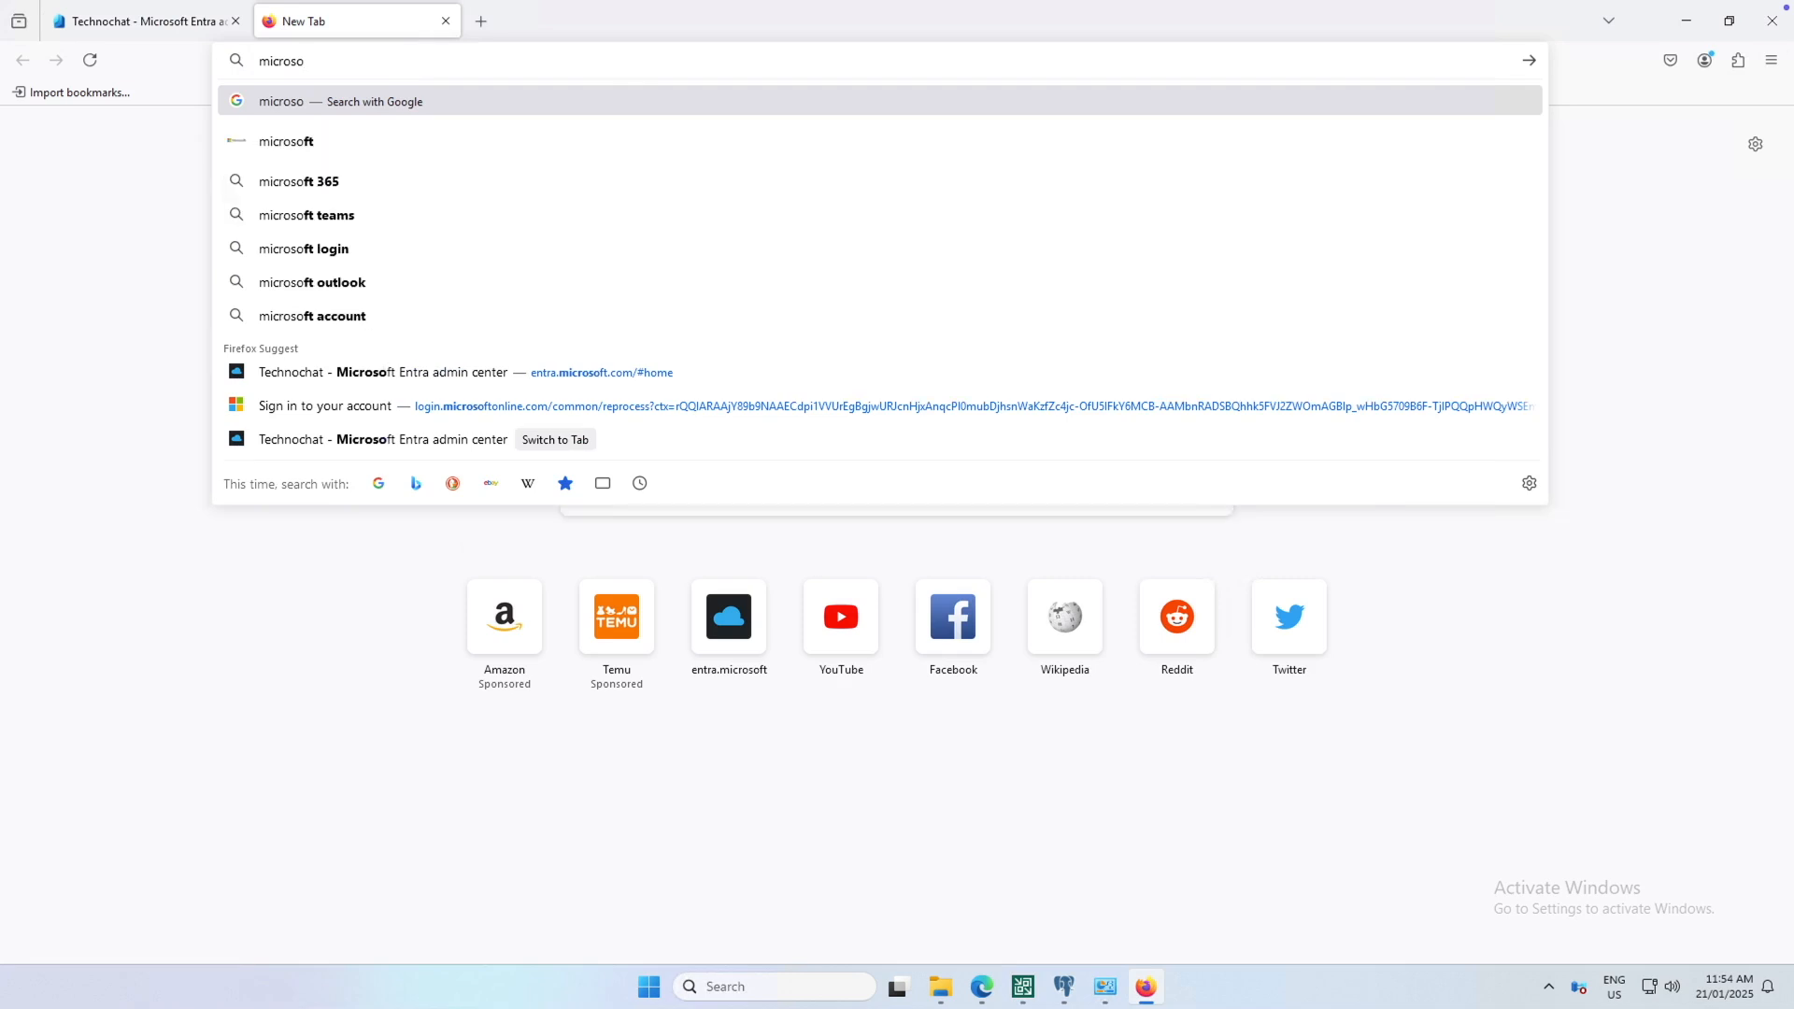
{"action": "type", "text": "ft.com/devic"}
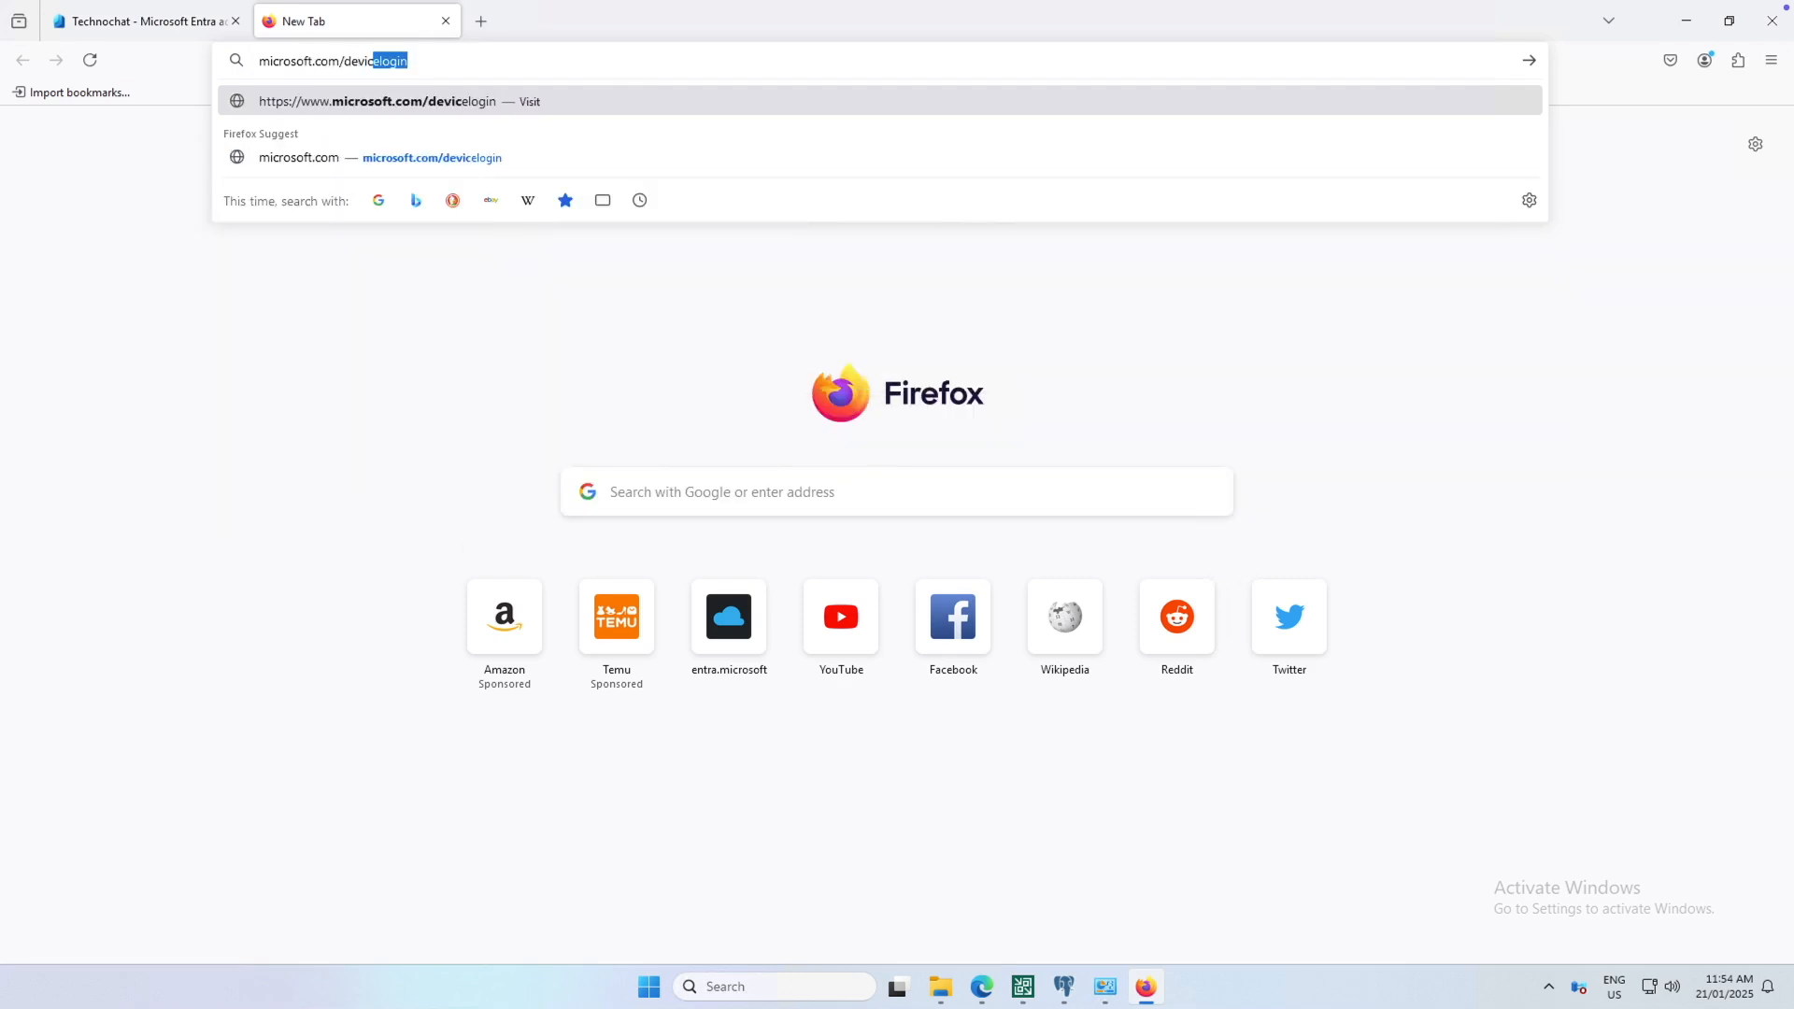
{"action": "key", "text": "Return"}
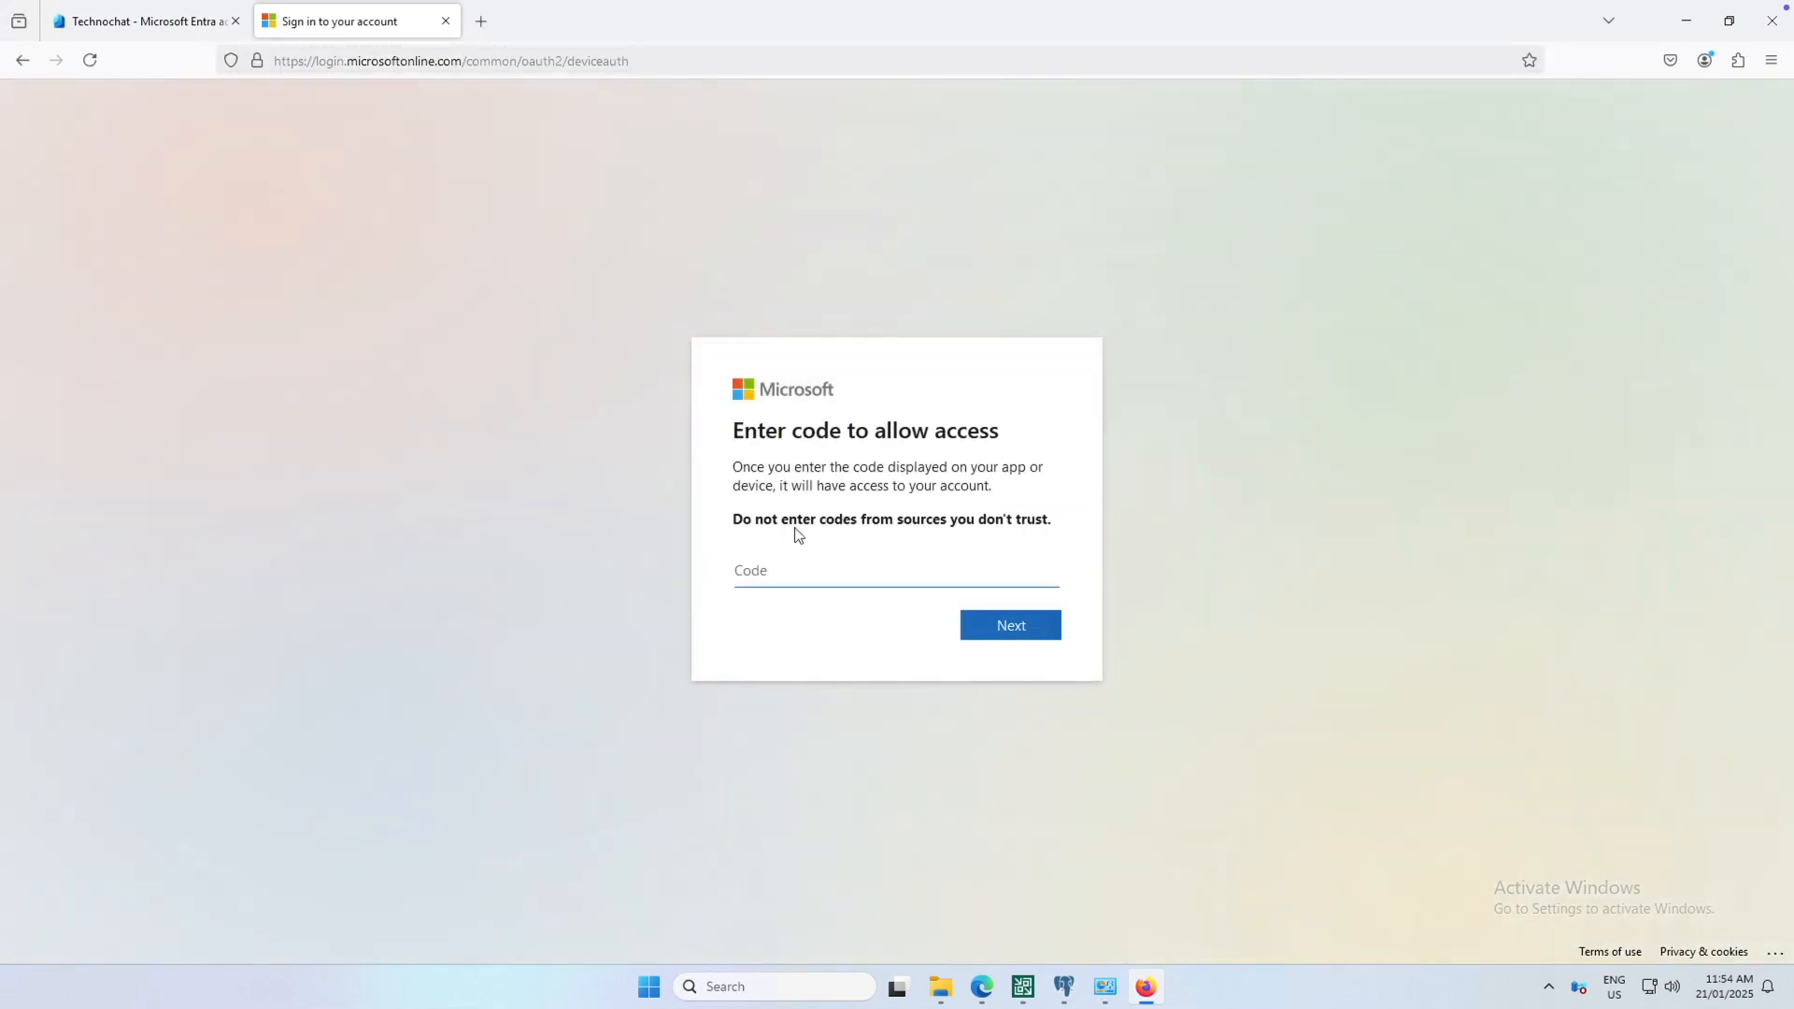
- Enter the device verification code and approve the Microsoft Azure CLI sign-in with the already signed-in account
{"action": "key", "text": "ctrl+v"}
{"action": "left_click", "coordinate": [1007, 625]}
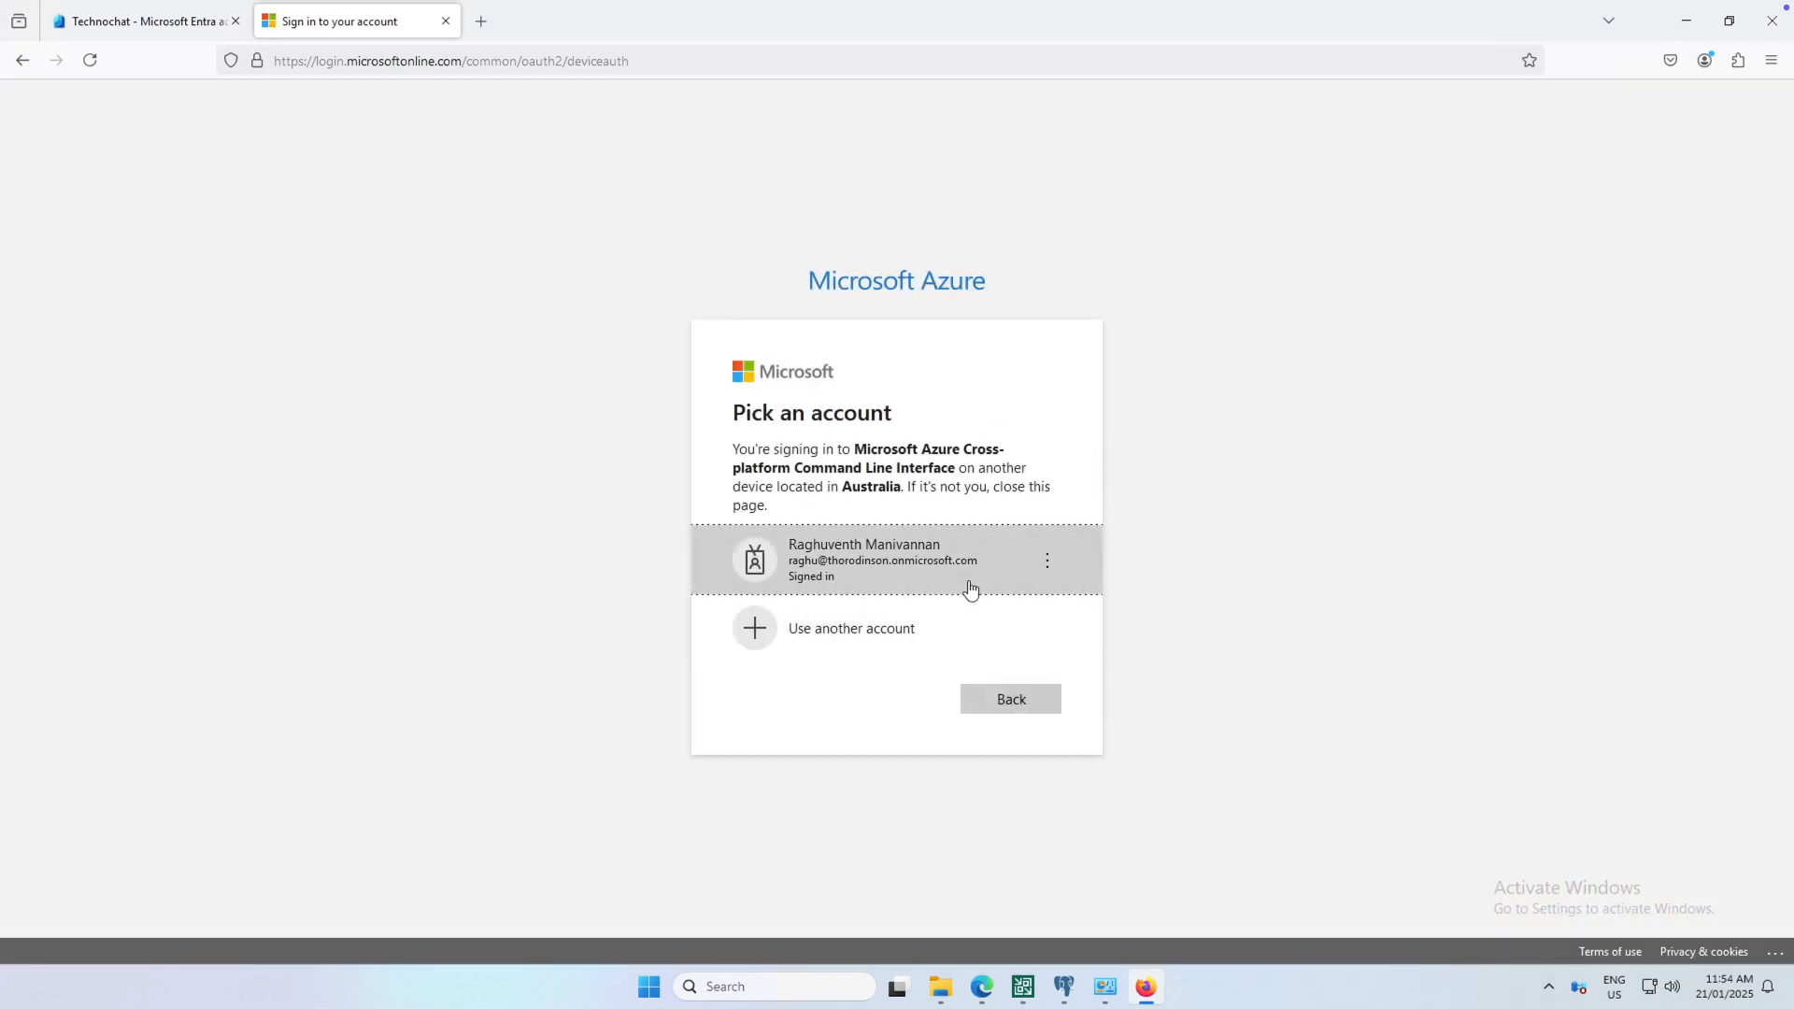
{"action": "left_click", "coordinate": [968, 587]}
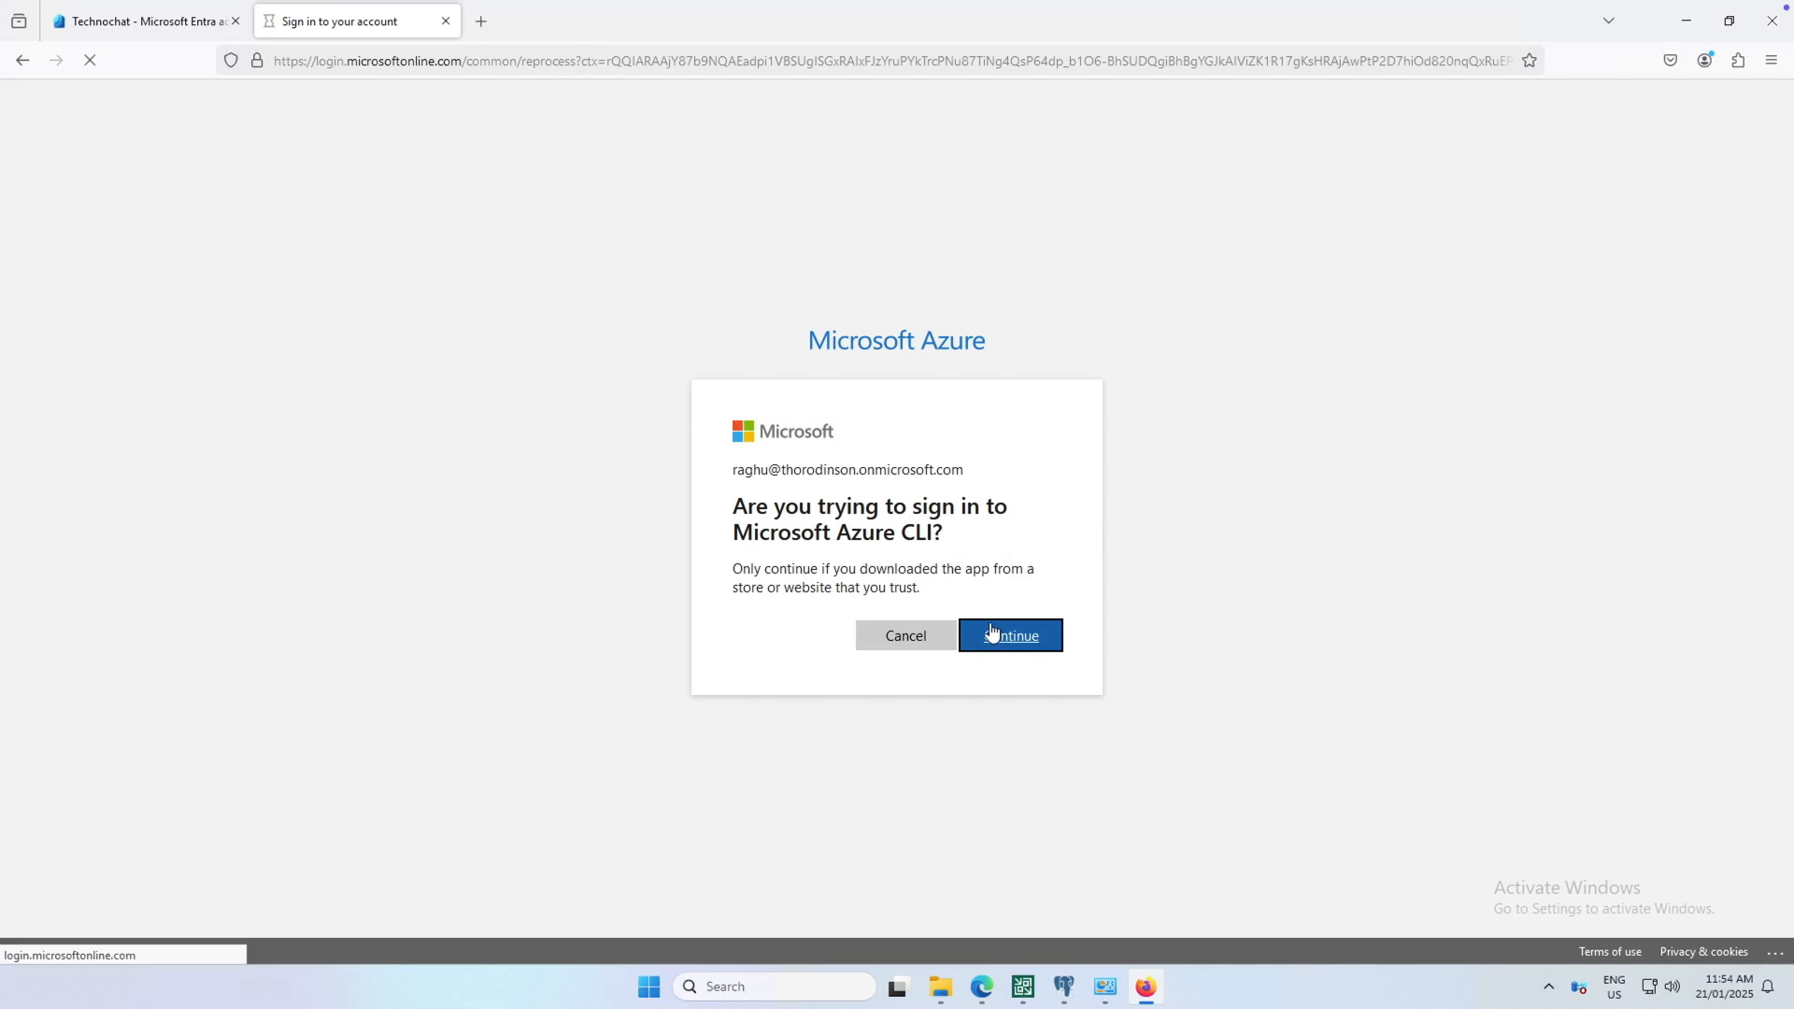
{"action": "left_click", "coordinate": [995, 633]}
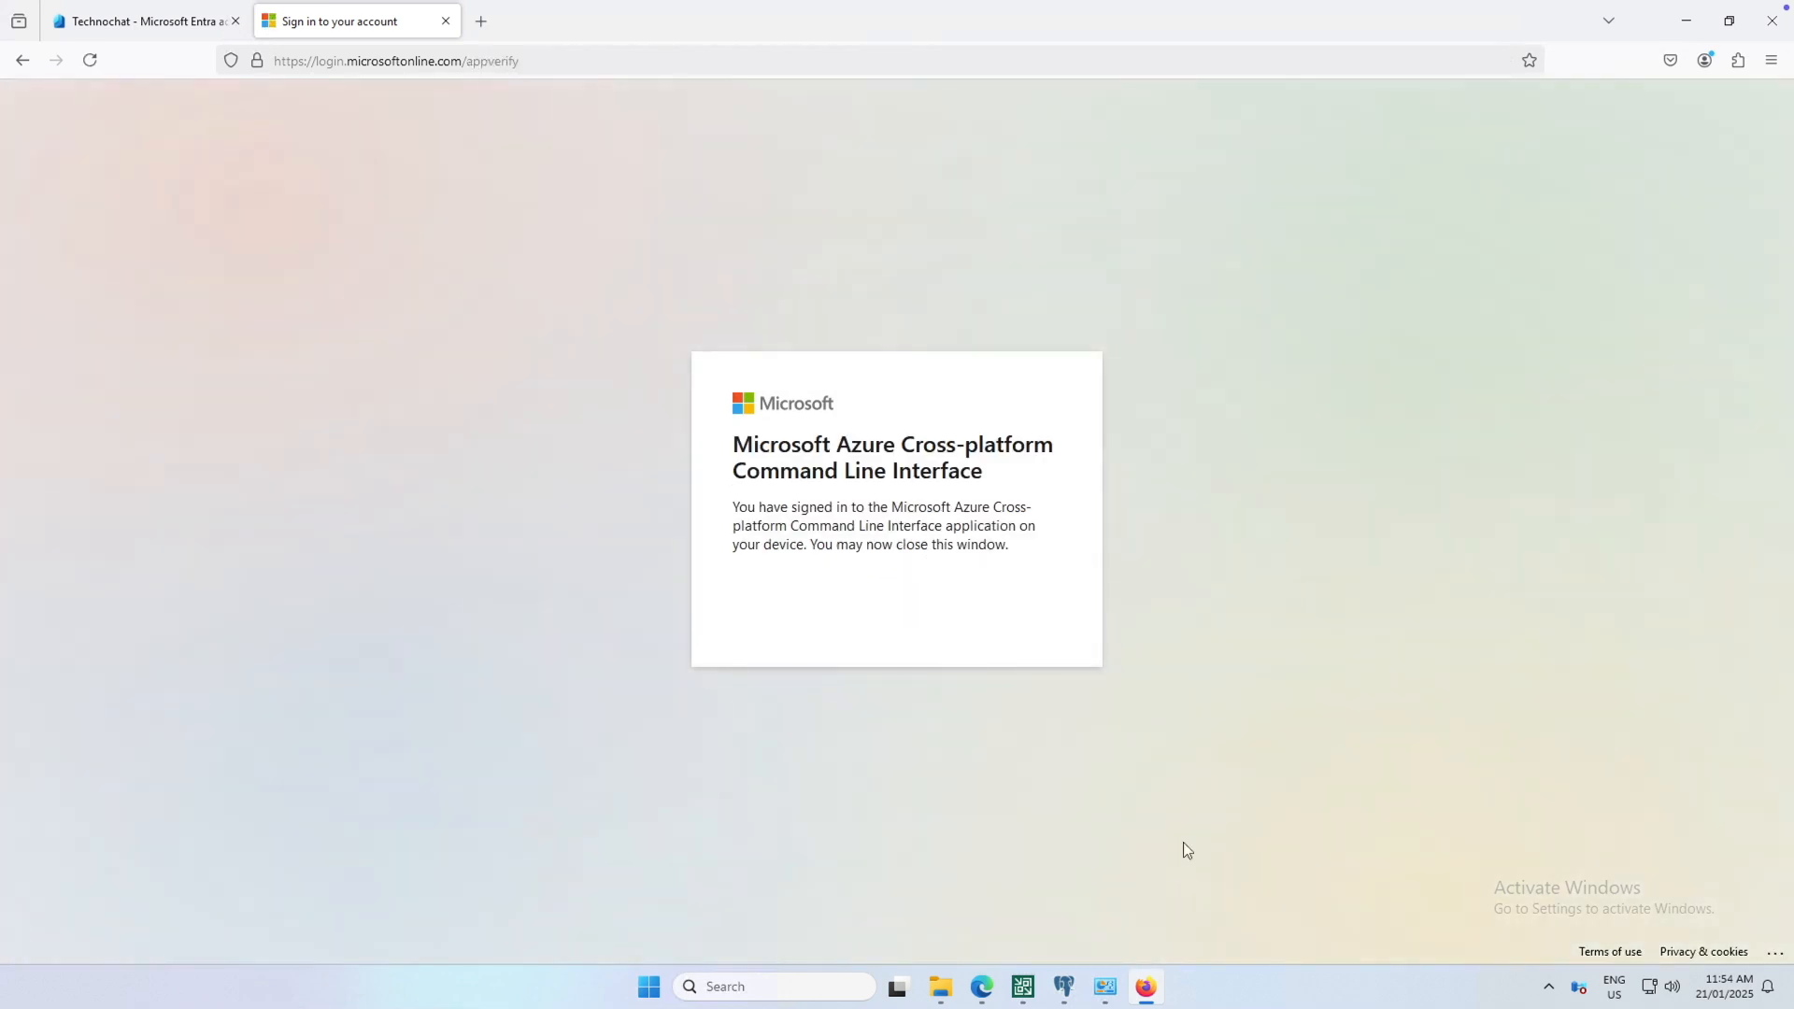
- Switch back to Veeam, apply the authenticated tenant configuration, finish the wizard and select the Technochat tenant
{"action": "left_click", "coordinate": [1022, 994]}
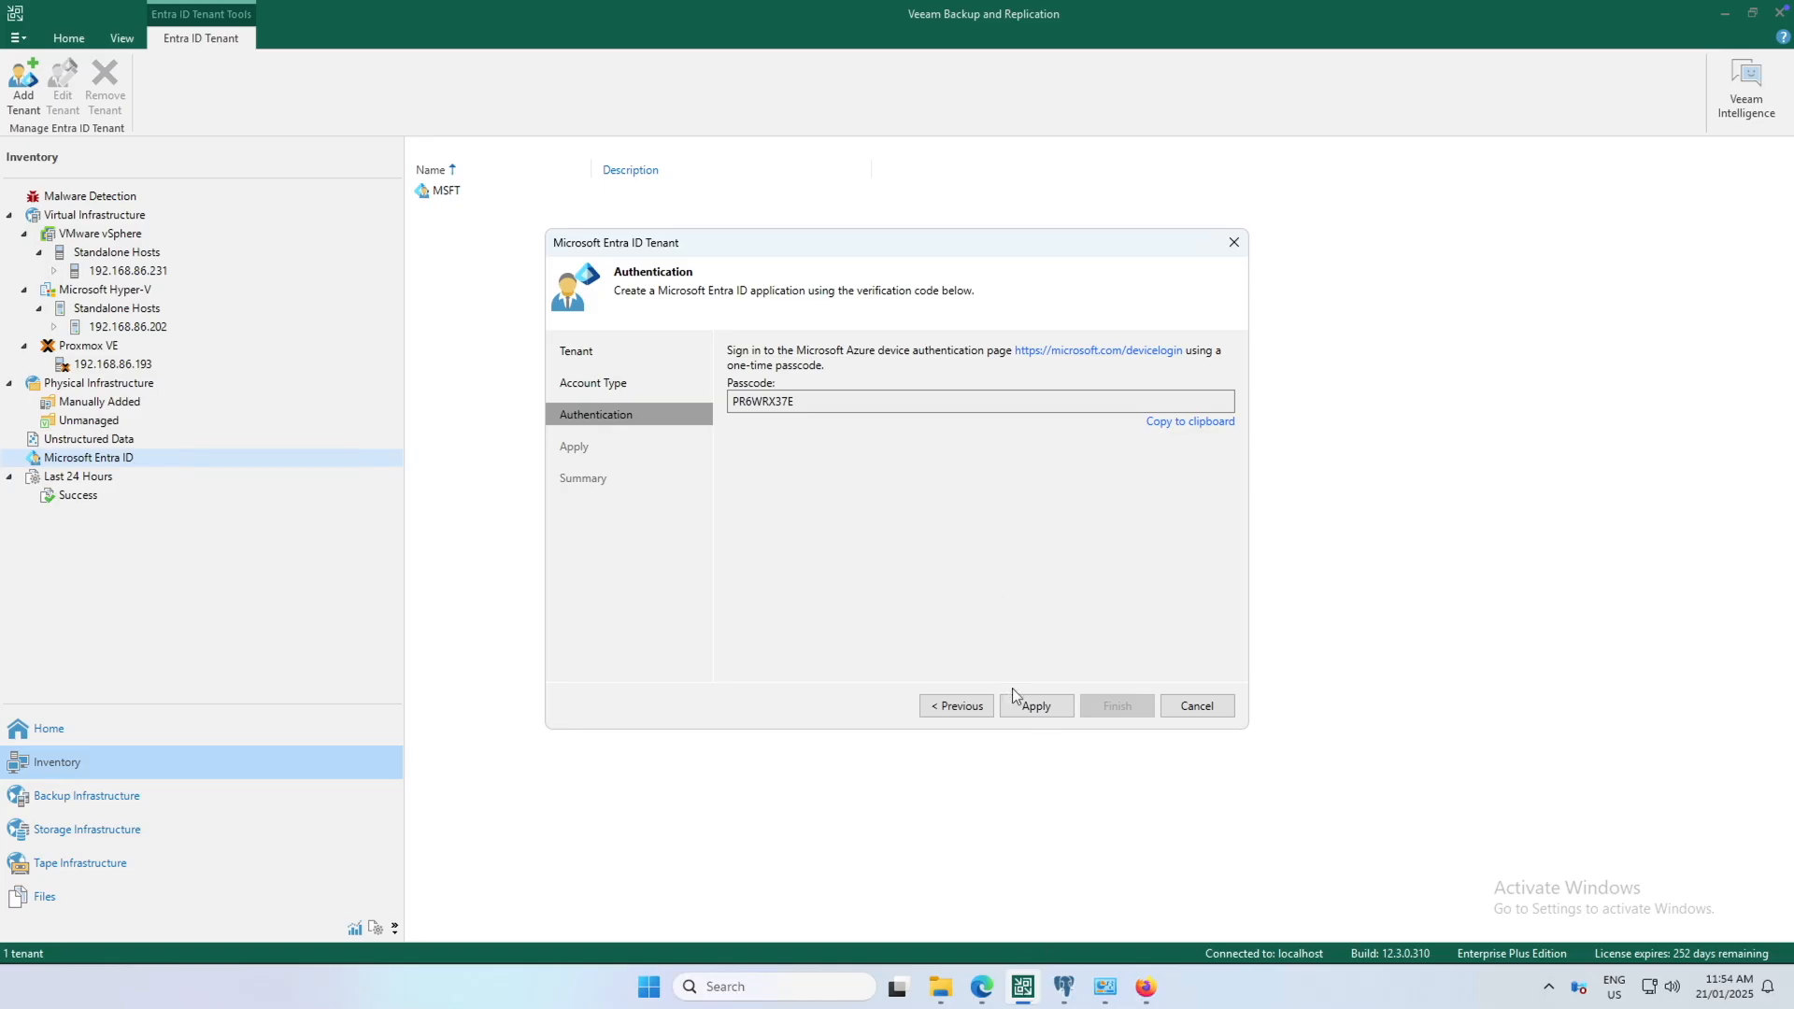
{"action": "left_click", "coordinate": [1035, 706]}
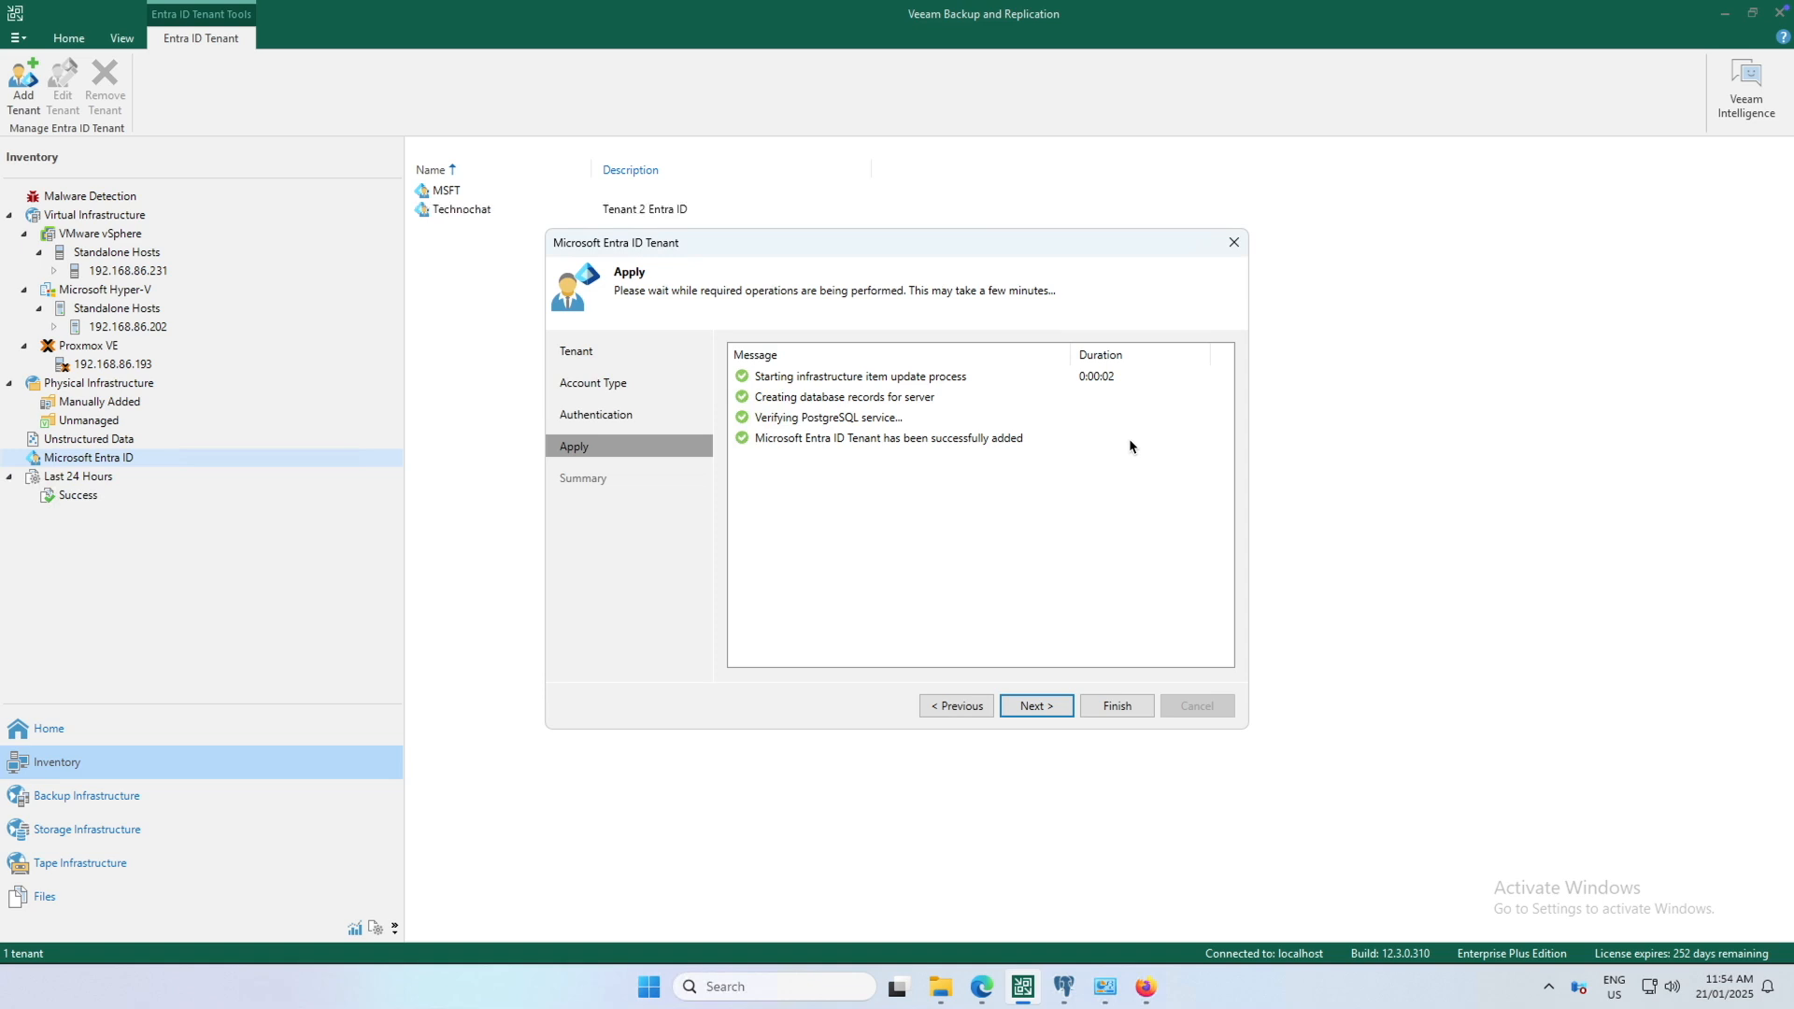
{"action": "left_click", "coordinate": [1061, 707]}
{"action": "left_click", "coordinate": [1142, 707]}
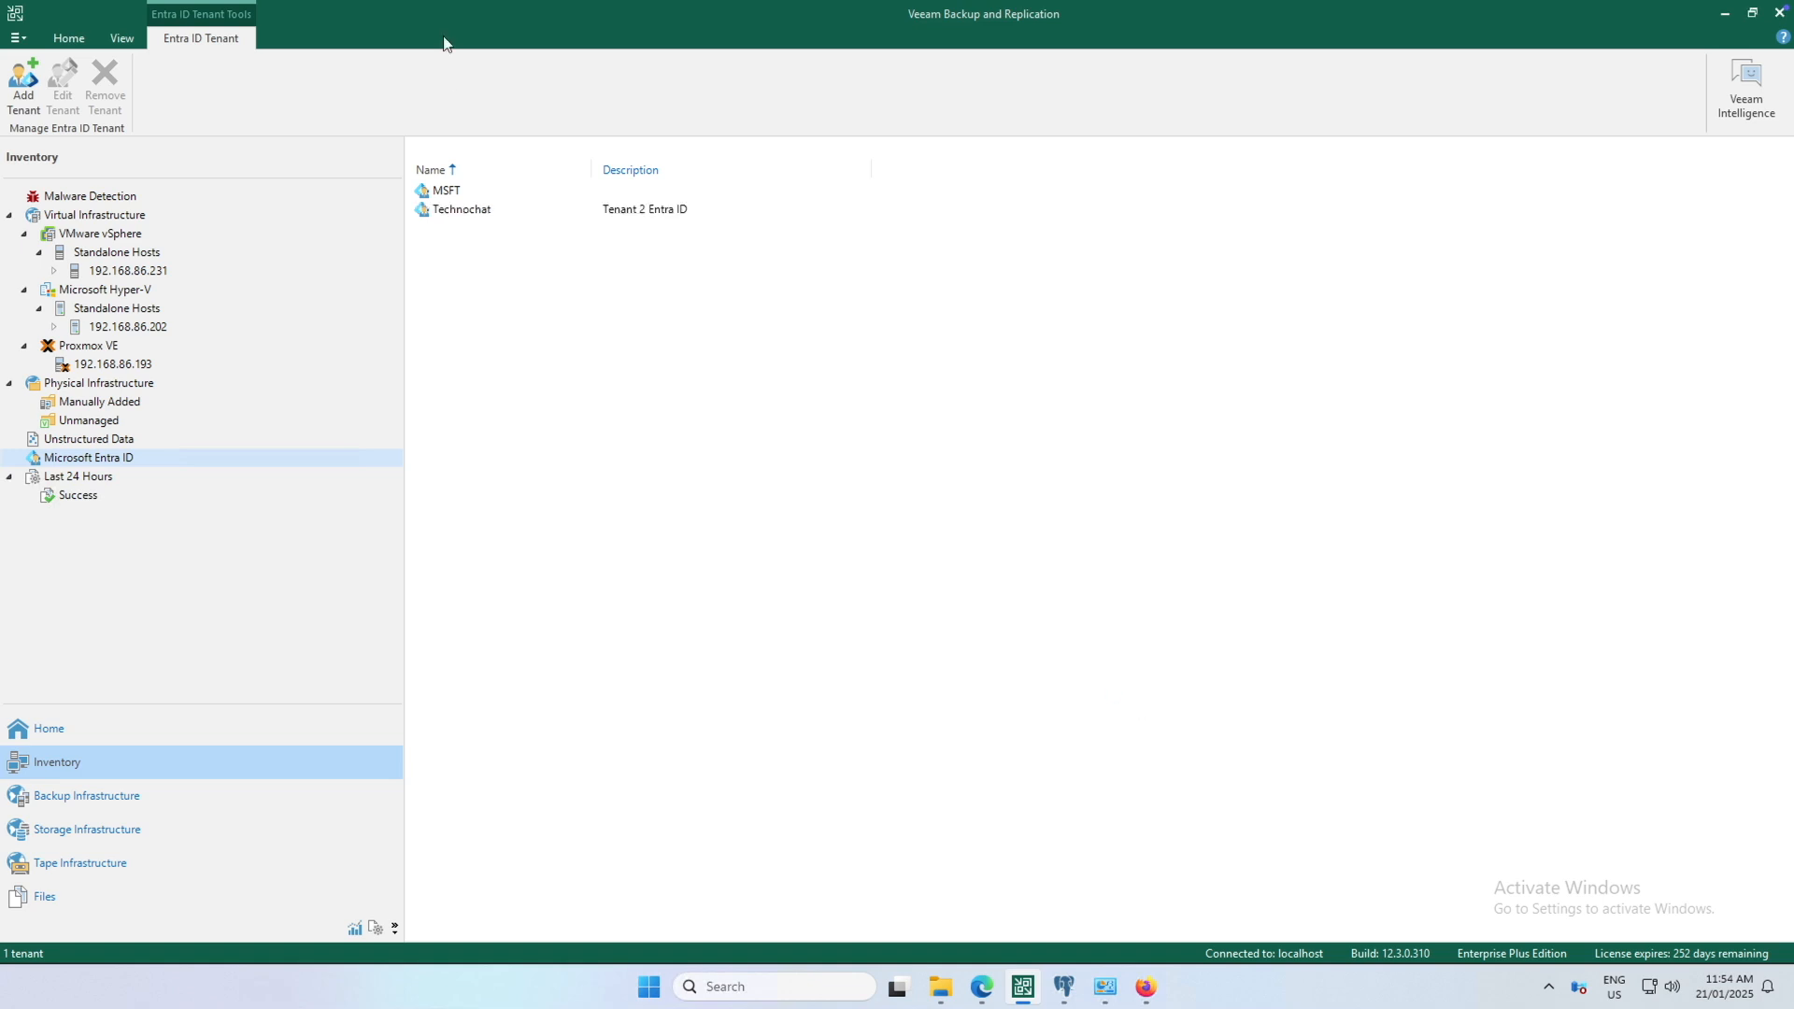
{"action": "left_click", "coordinate": [470, 211]}
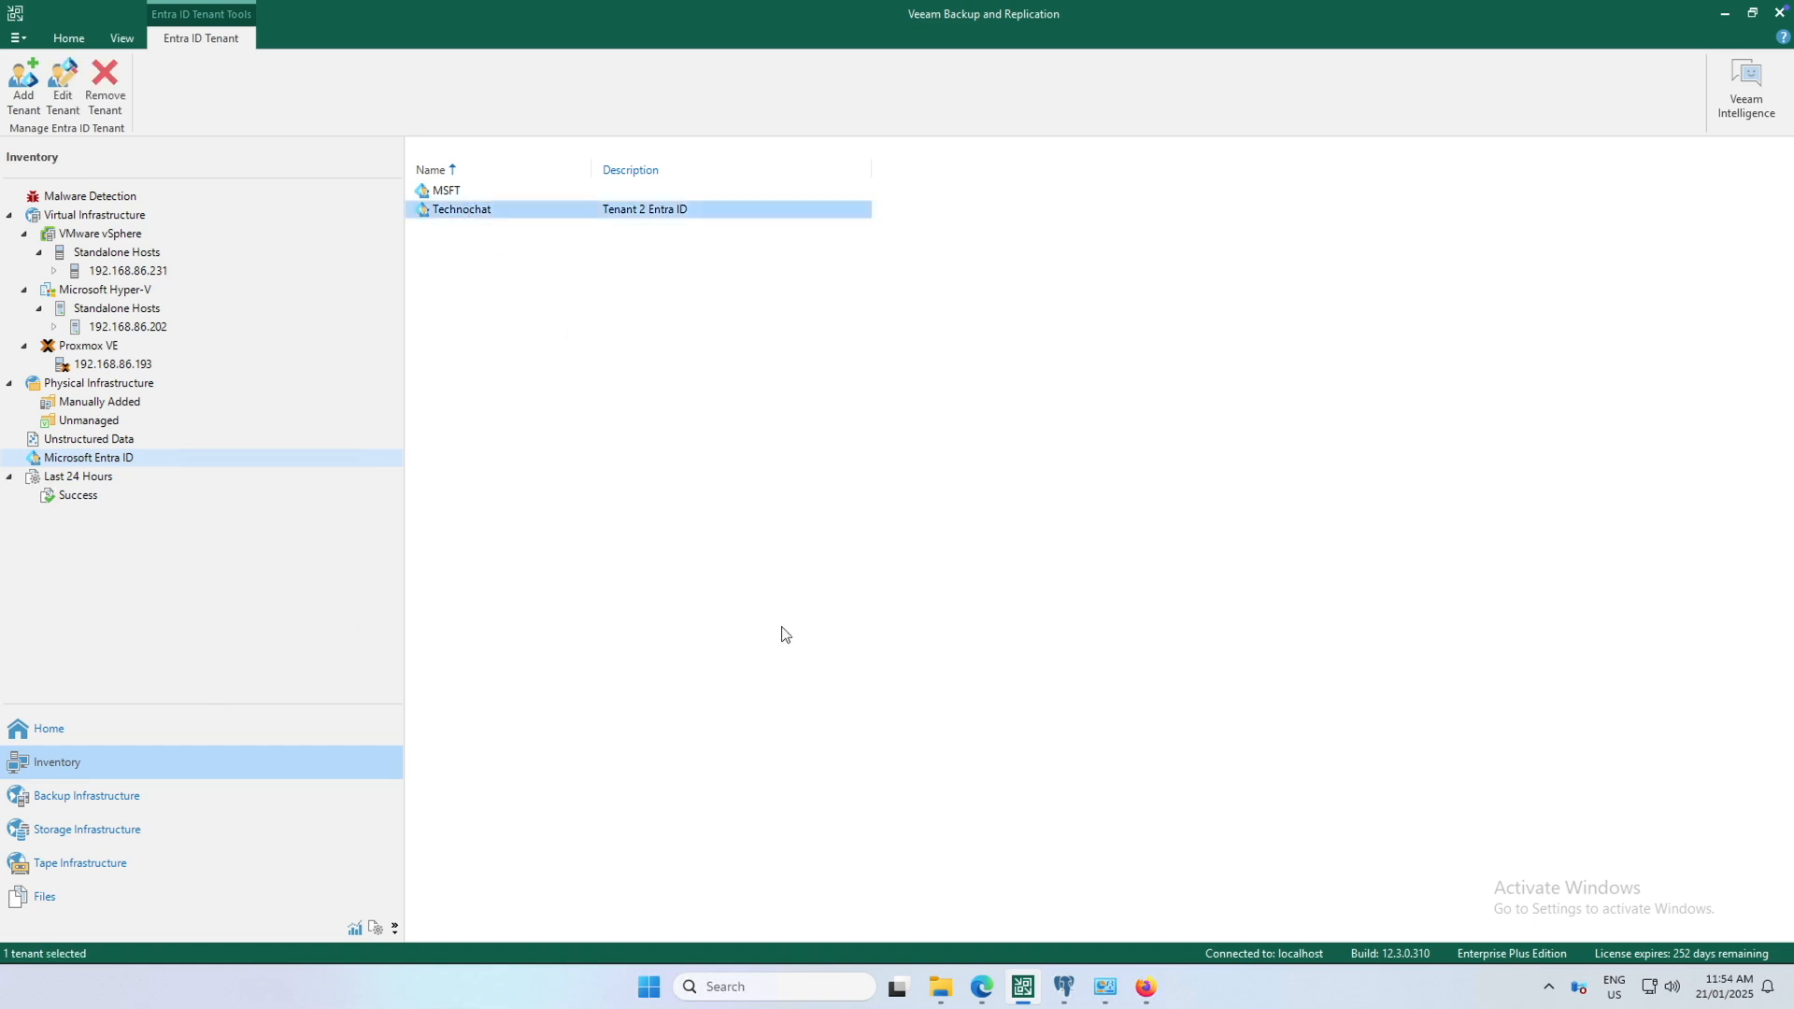
- Review the Microsoft Entra ID options among the available backup job types in the Home view
{"action": "left_click", "coordinate": [292, 738]}
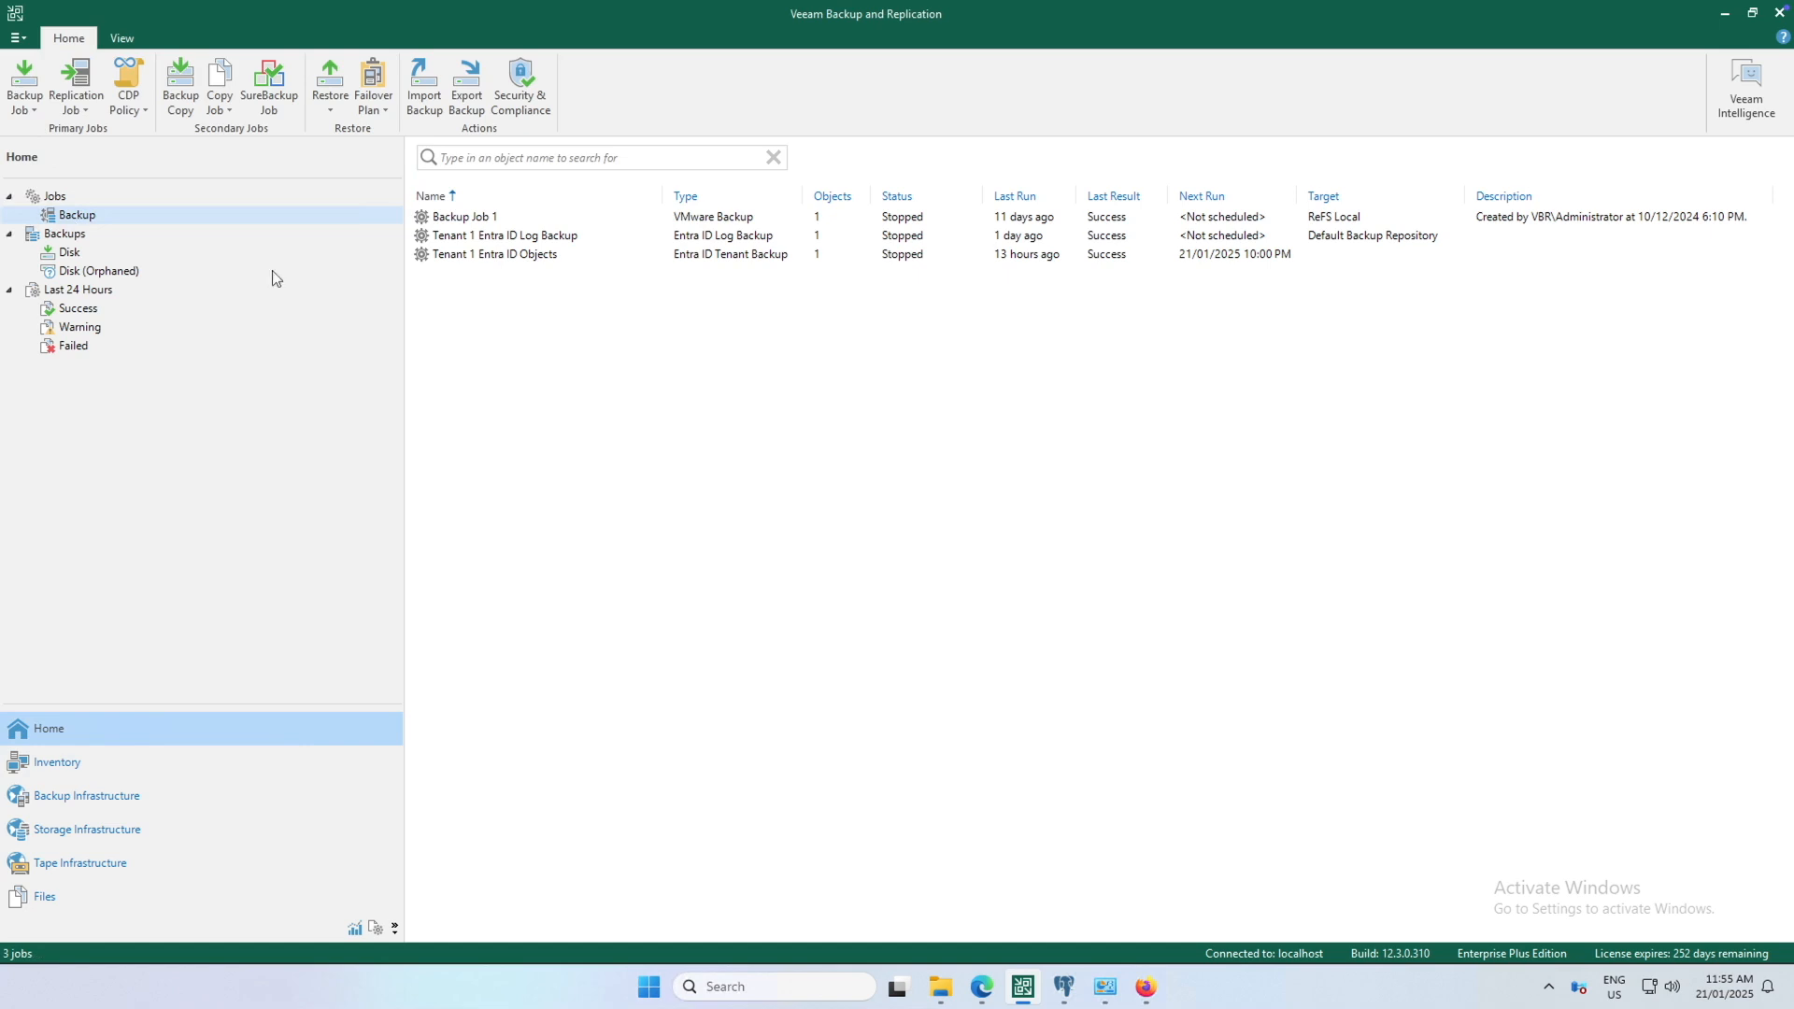
{"action": "right_click", "coordinate": [590, 352]}
{"action": "mouse_move", "coordinate": [651, 365]}
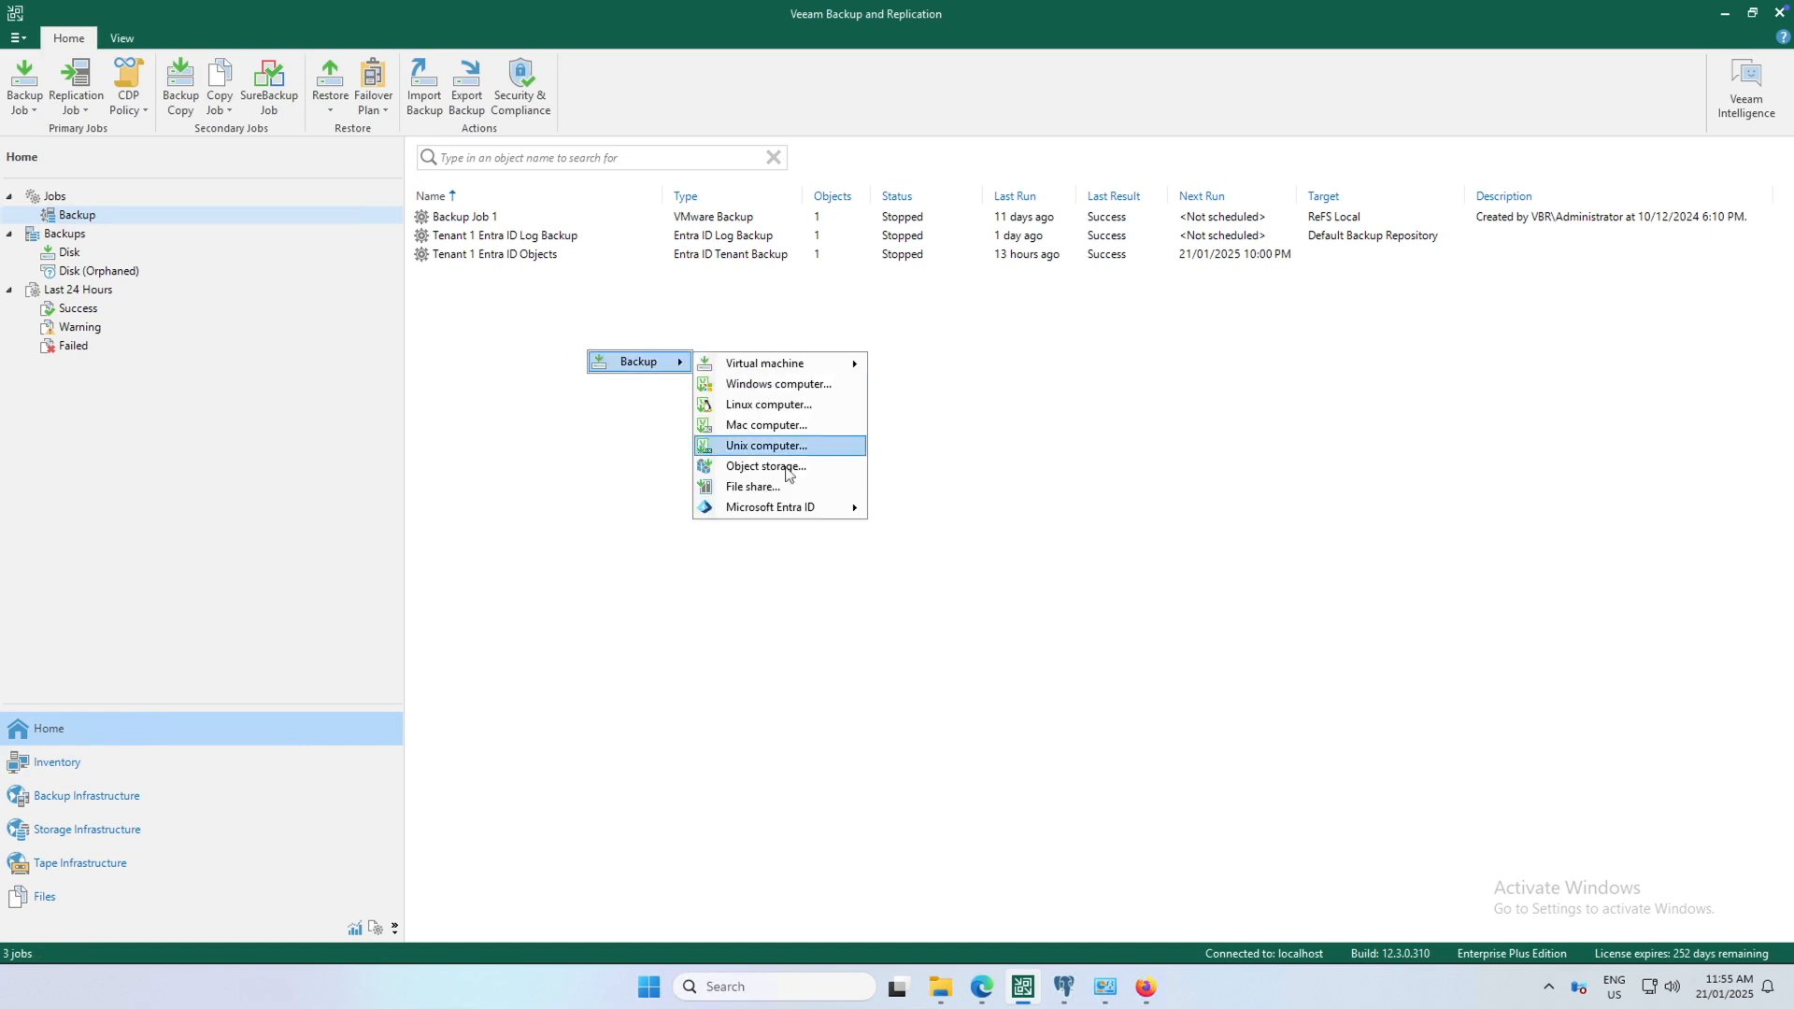
{"action": "mouse_move", "coordinate": [852, 514]}
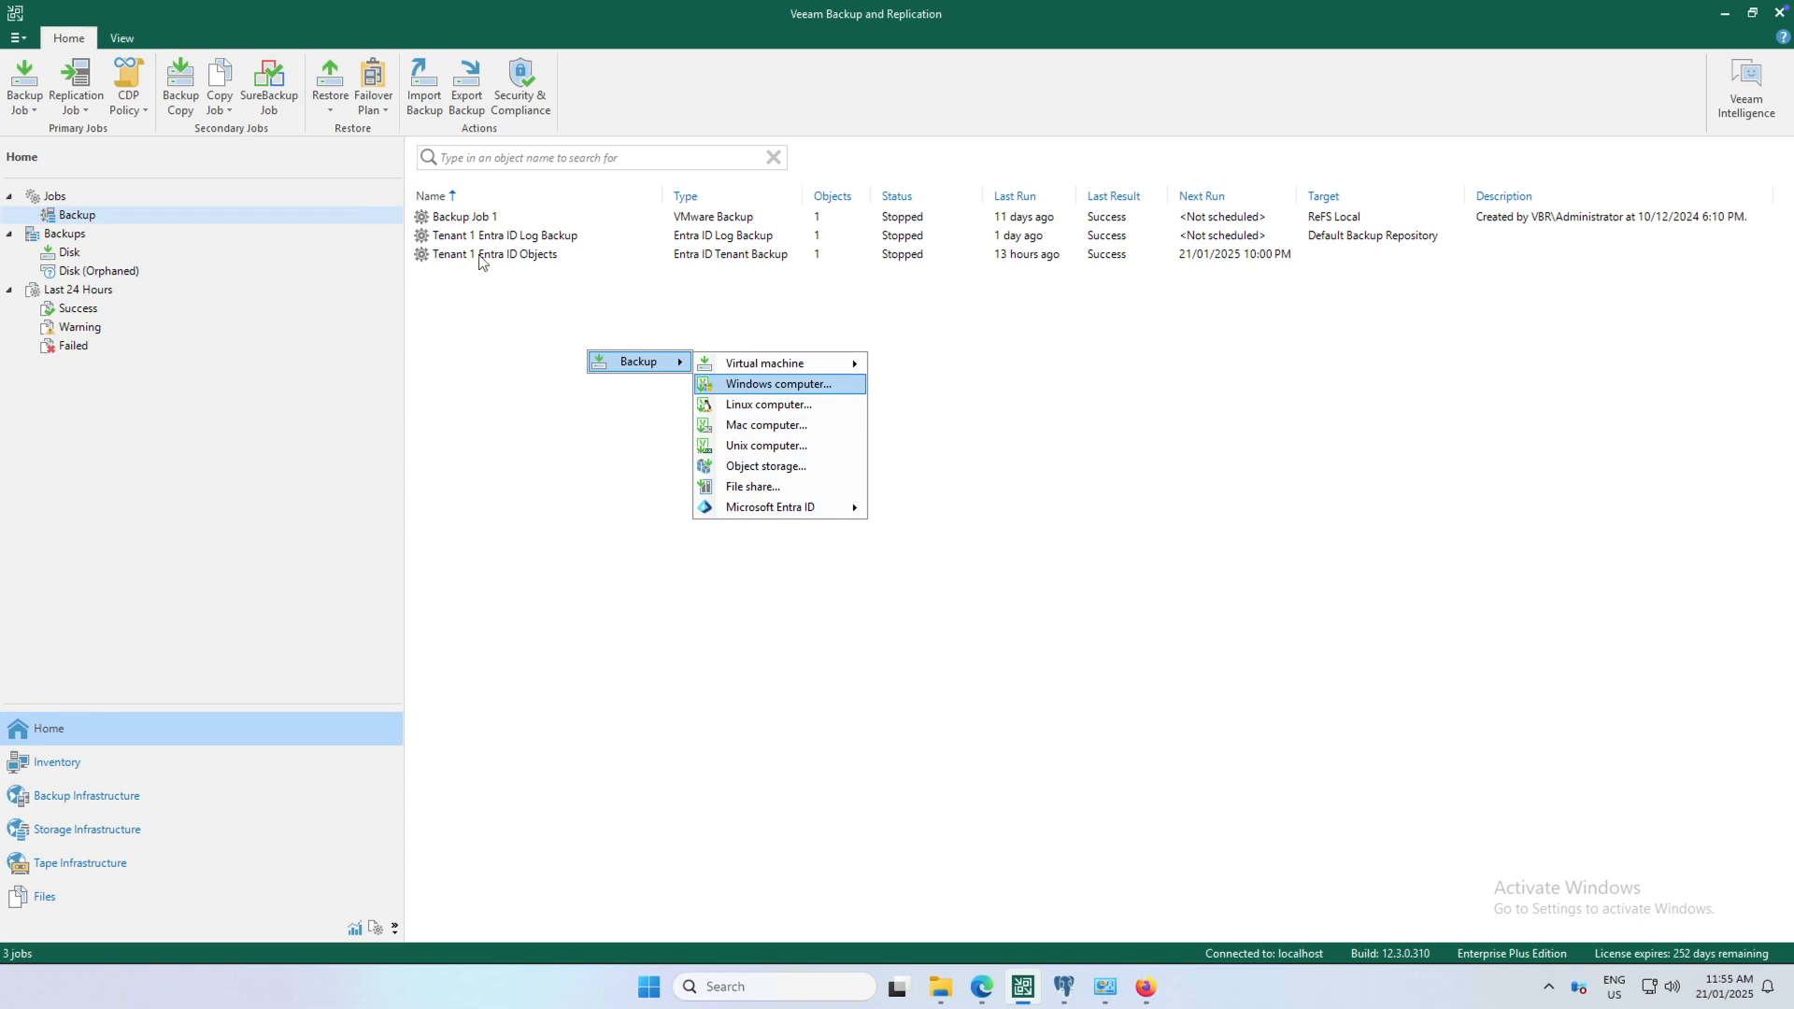
{"action": "left_click", "coordinate": [515, 306]}
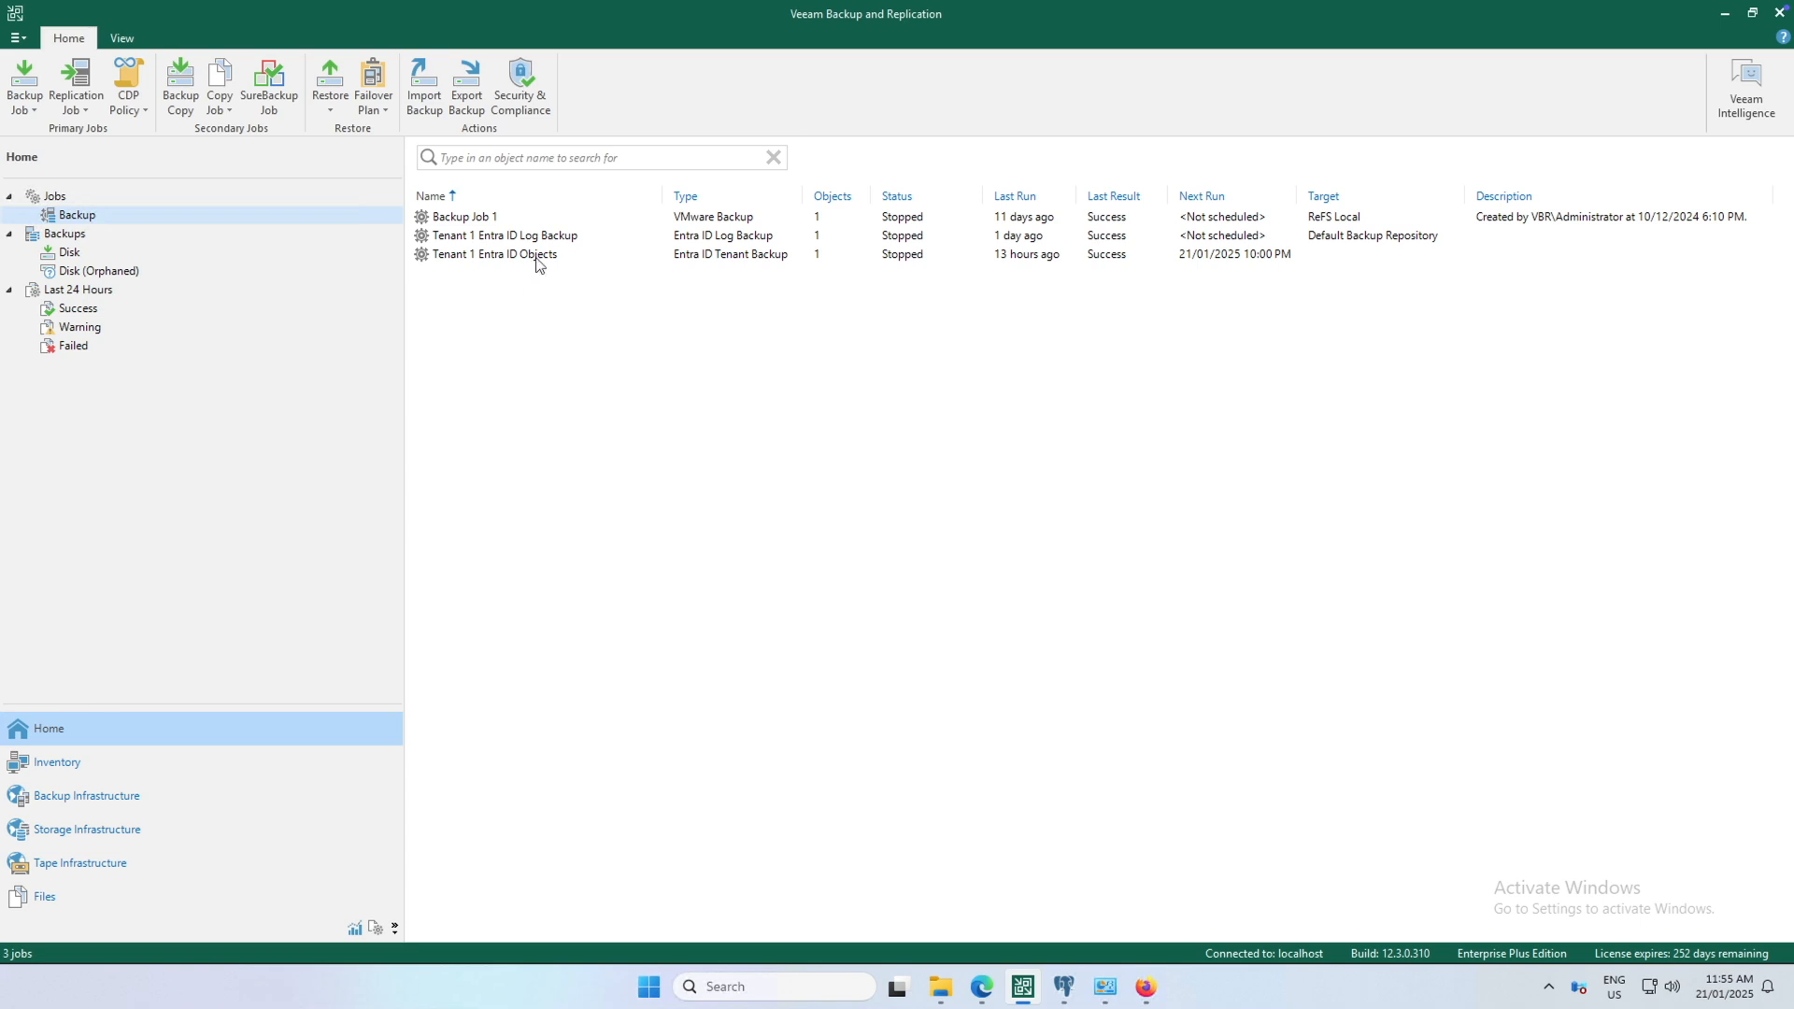
- Open the Tenant 1 Entra ID Objects backup job for editing and advance to its tenant and retention settings
{"action": "left_click", "coordinate": [538, 257]}
{"action": "left_click", "coordinate": [566, 240]}
{"action": "left_click", "coordinate": [558, 254]}
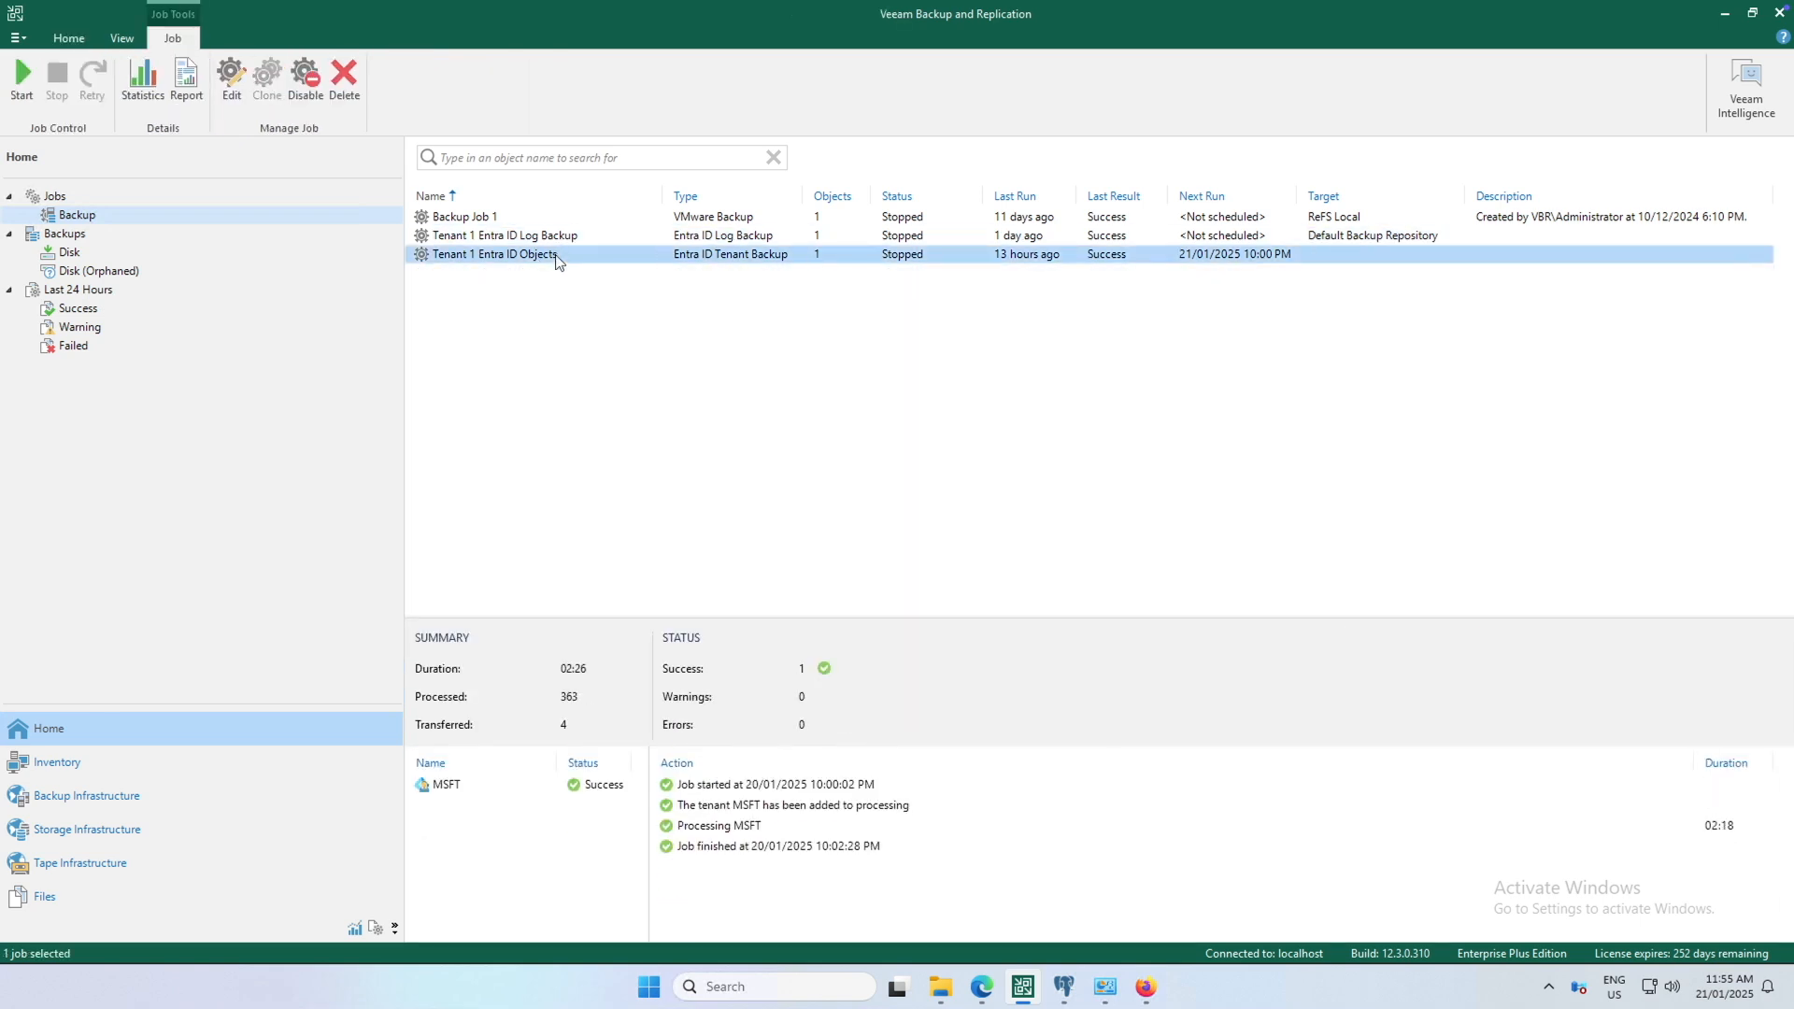
{"action": "right_click", "coordinate": [557, 254]}
{"action": "left_click", "coordinate": [618, 448]}
{"action": "left_click", "coordinate": [1029, 707]}
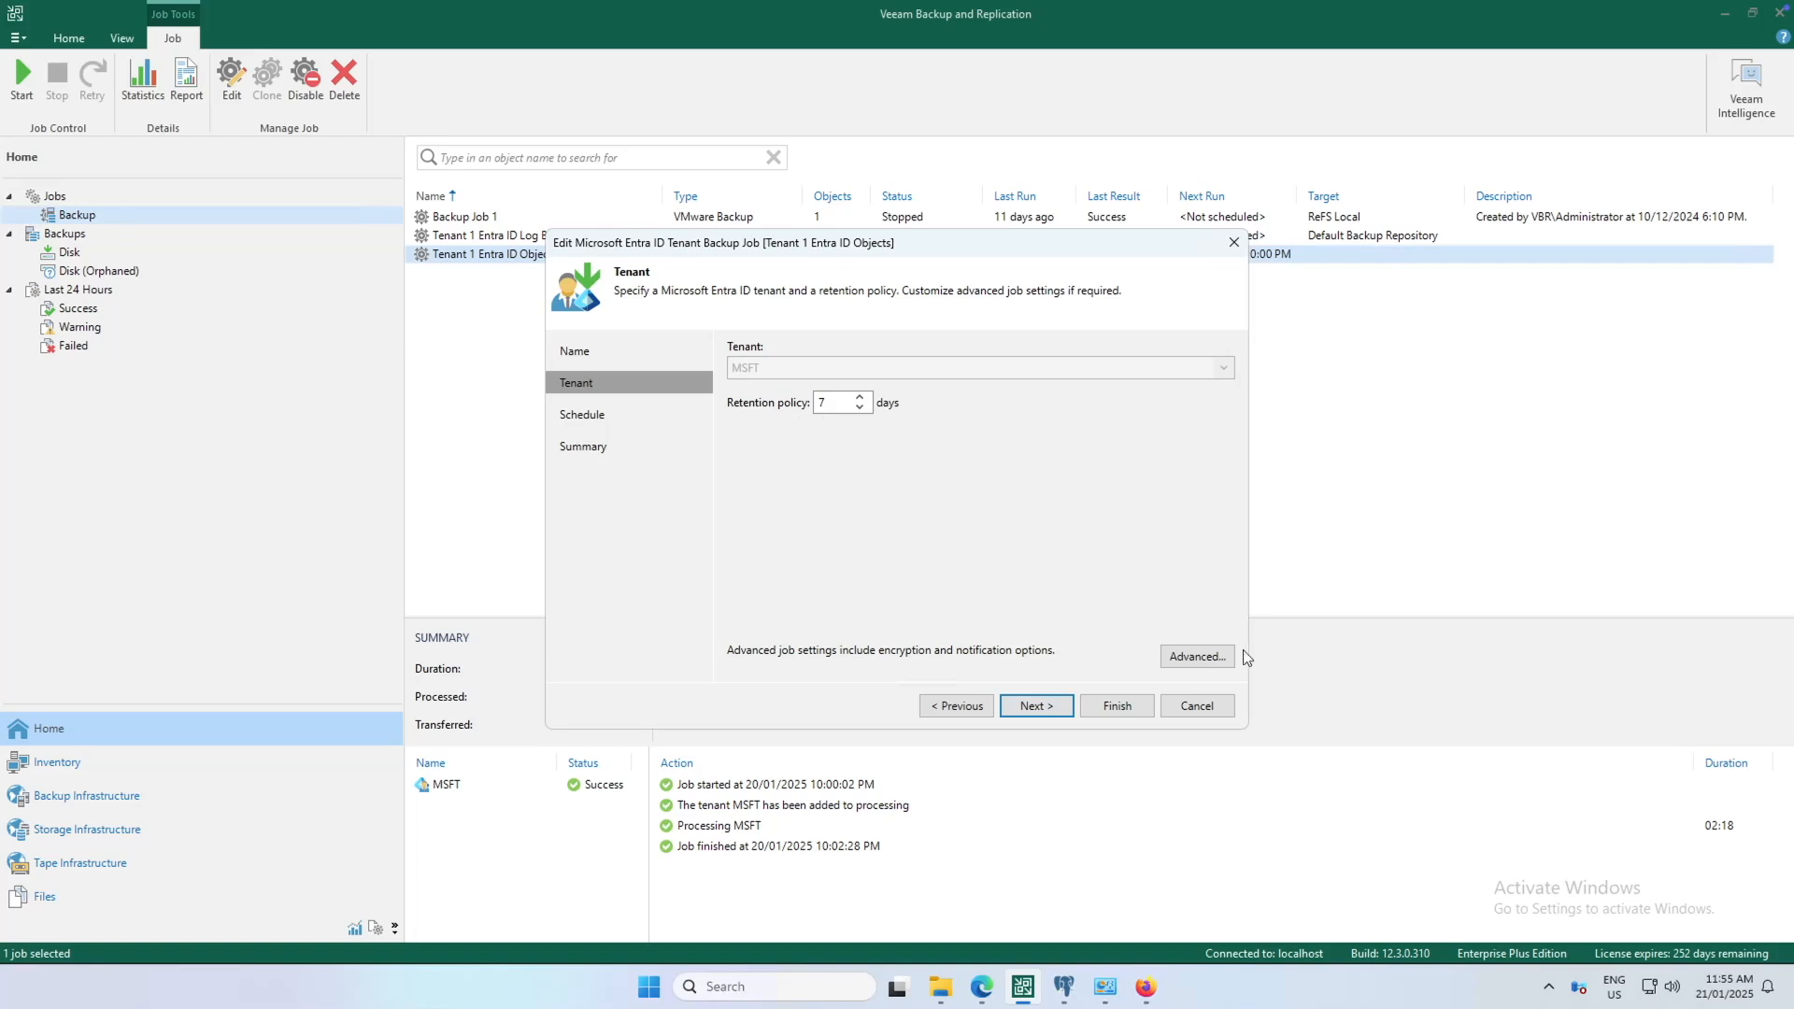
- Try enabling backup data encryption in the job's advanced settings
{"action": "left_click", "coordinate": [1214, 665]}
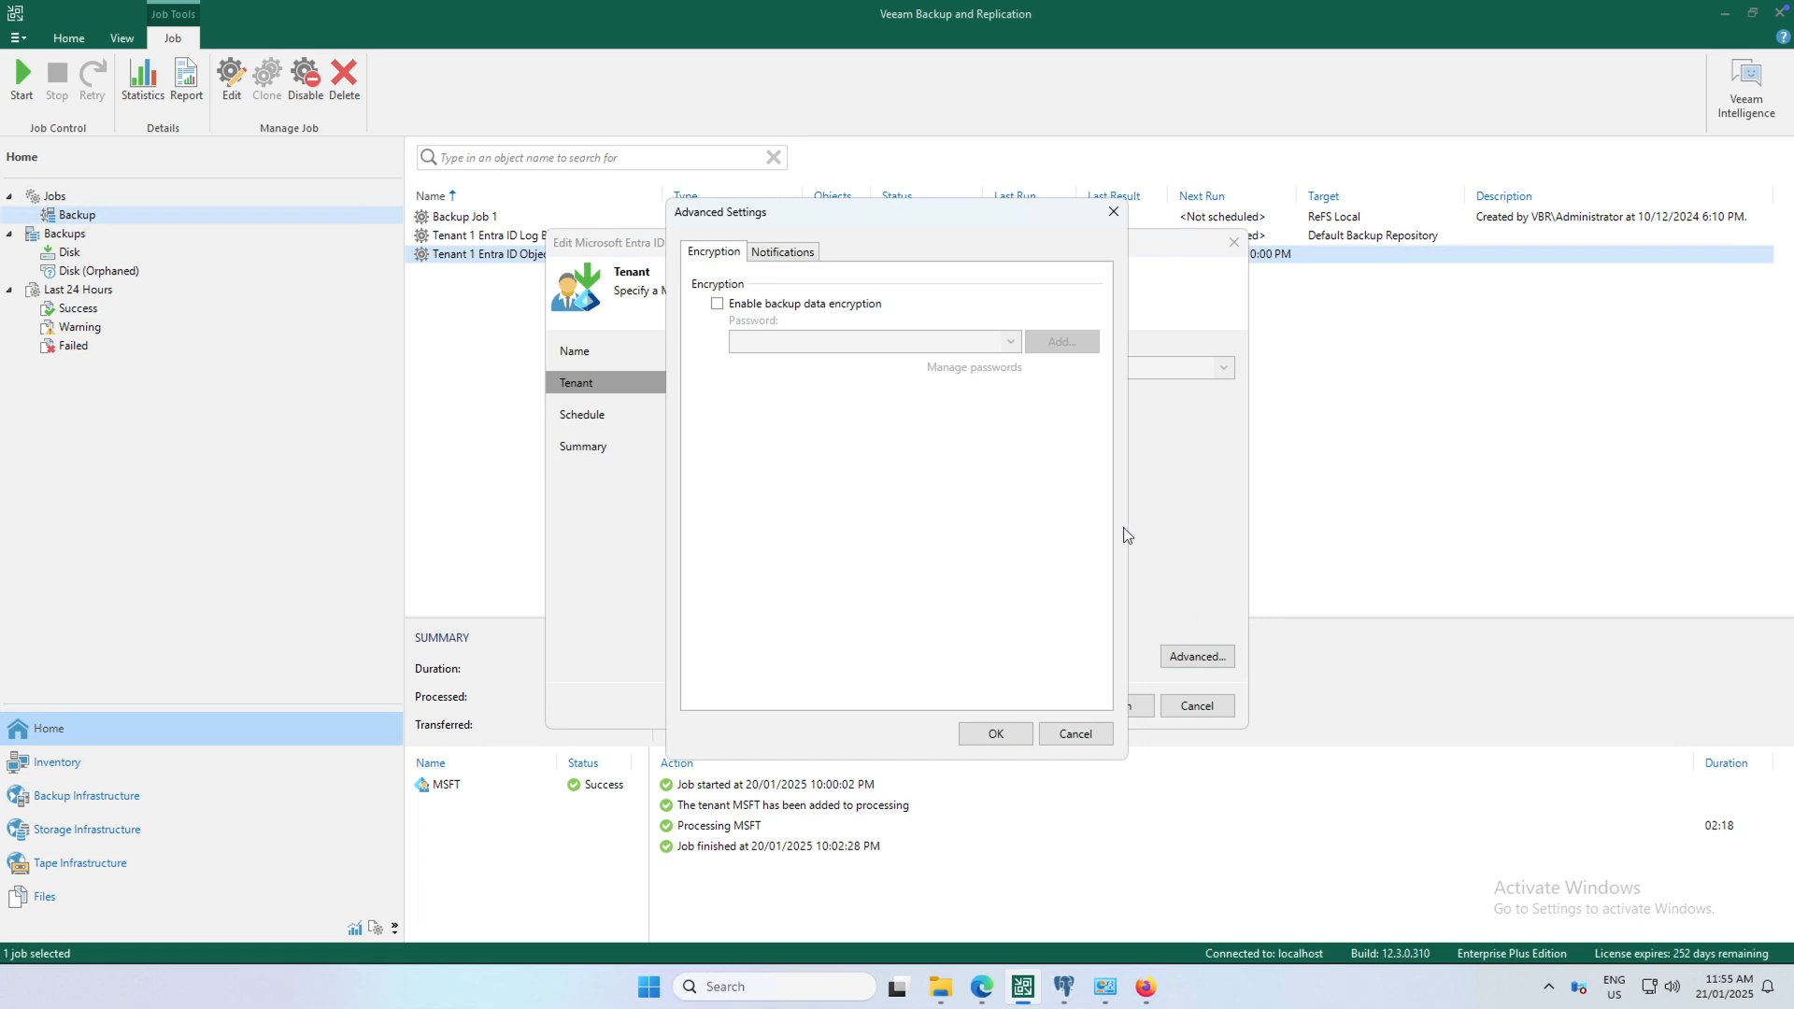
{"action": "left_click", "coordinate": [864, 304]}
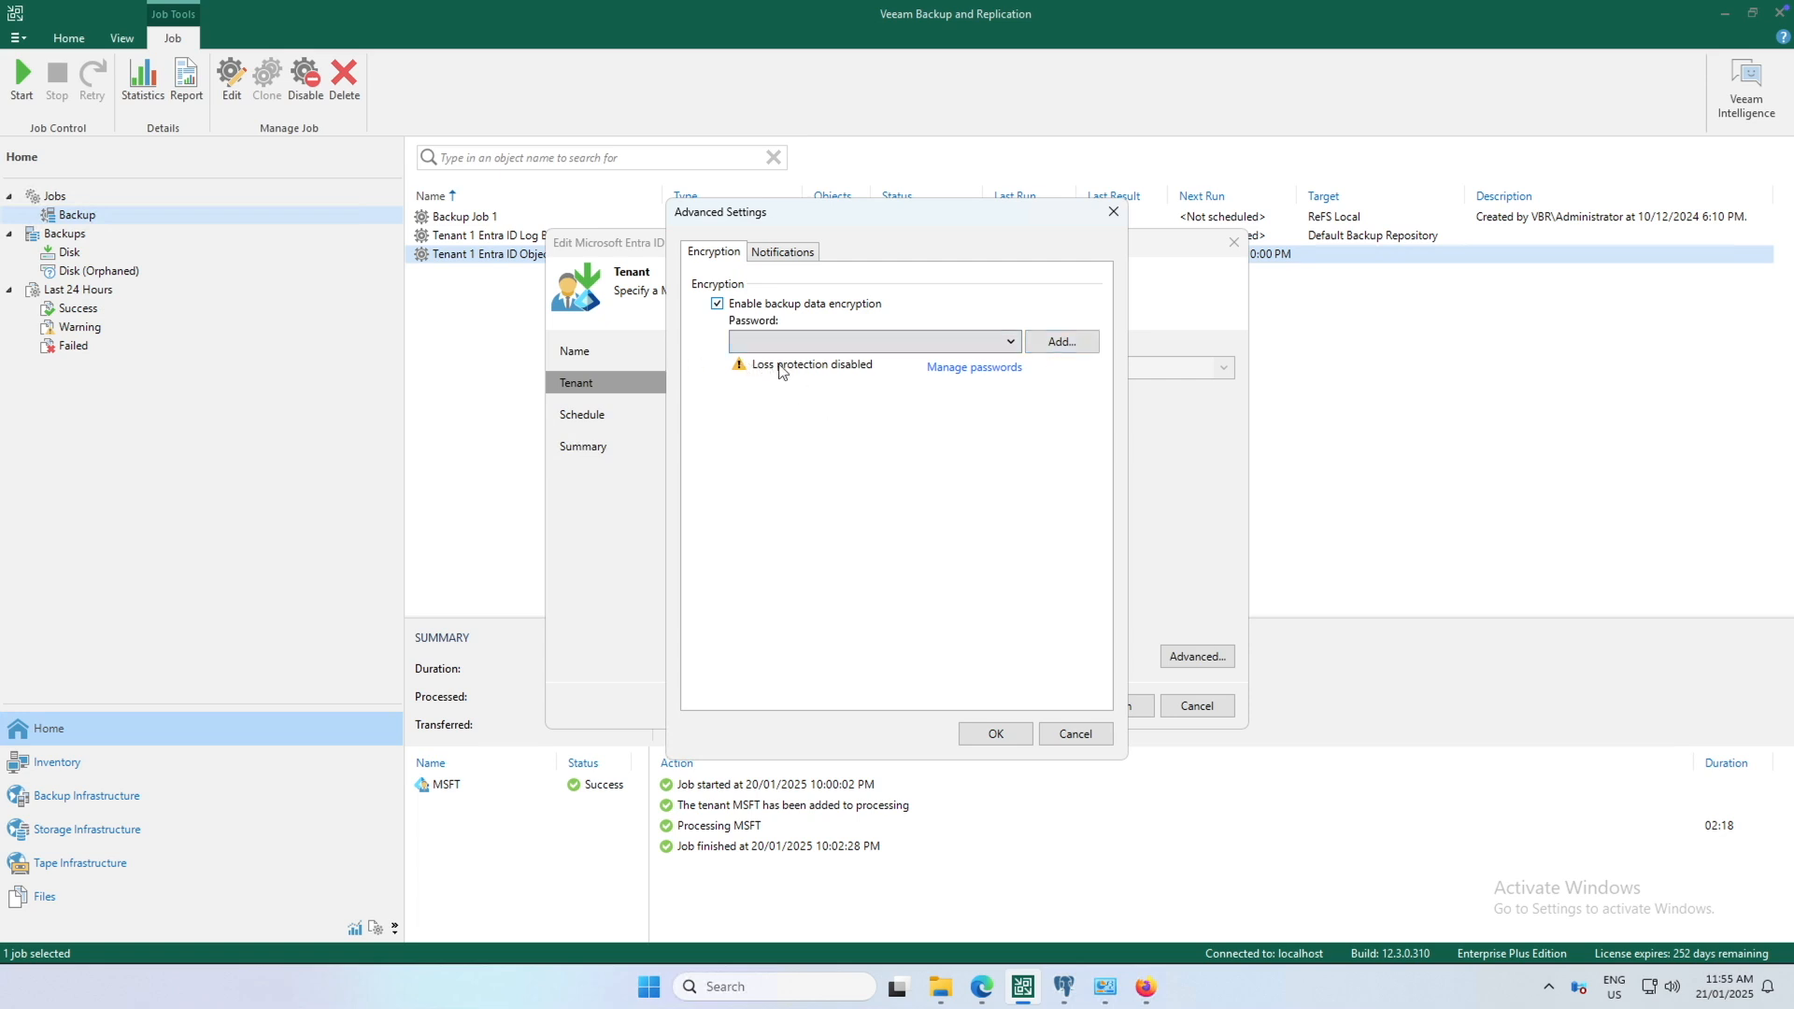
{"action": "mouse_move", "coordinate": [781, 371]}
{"action": "left_click", "coordinate": [1069, 734]}
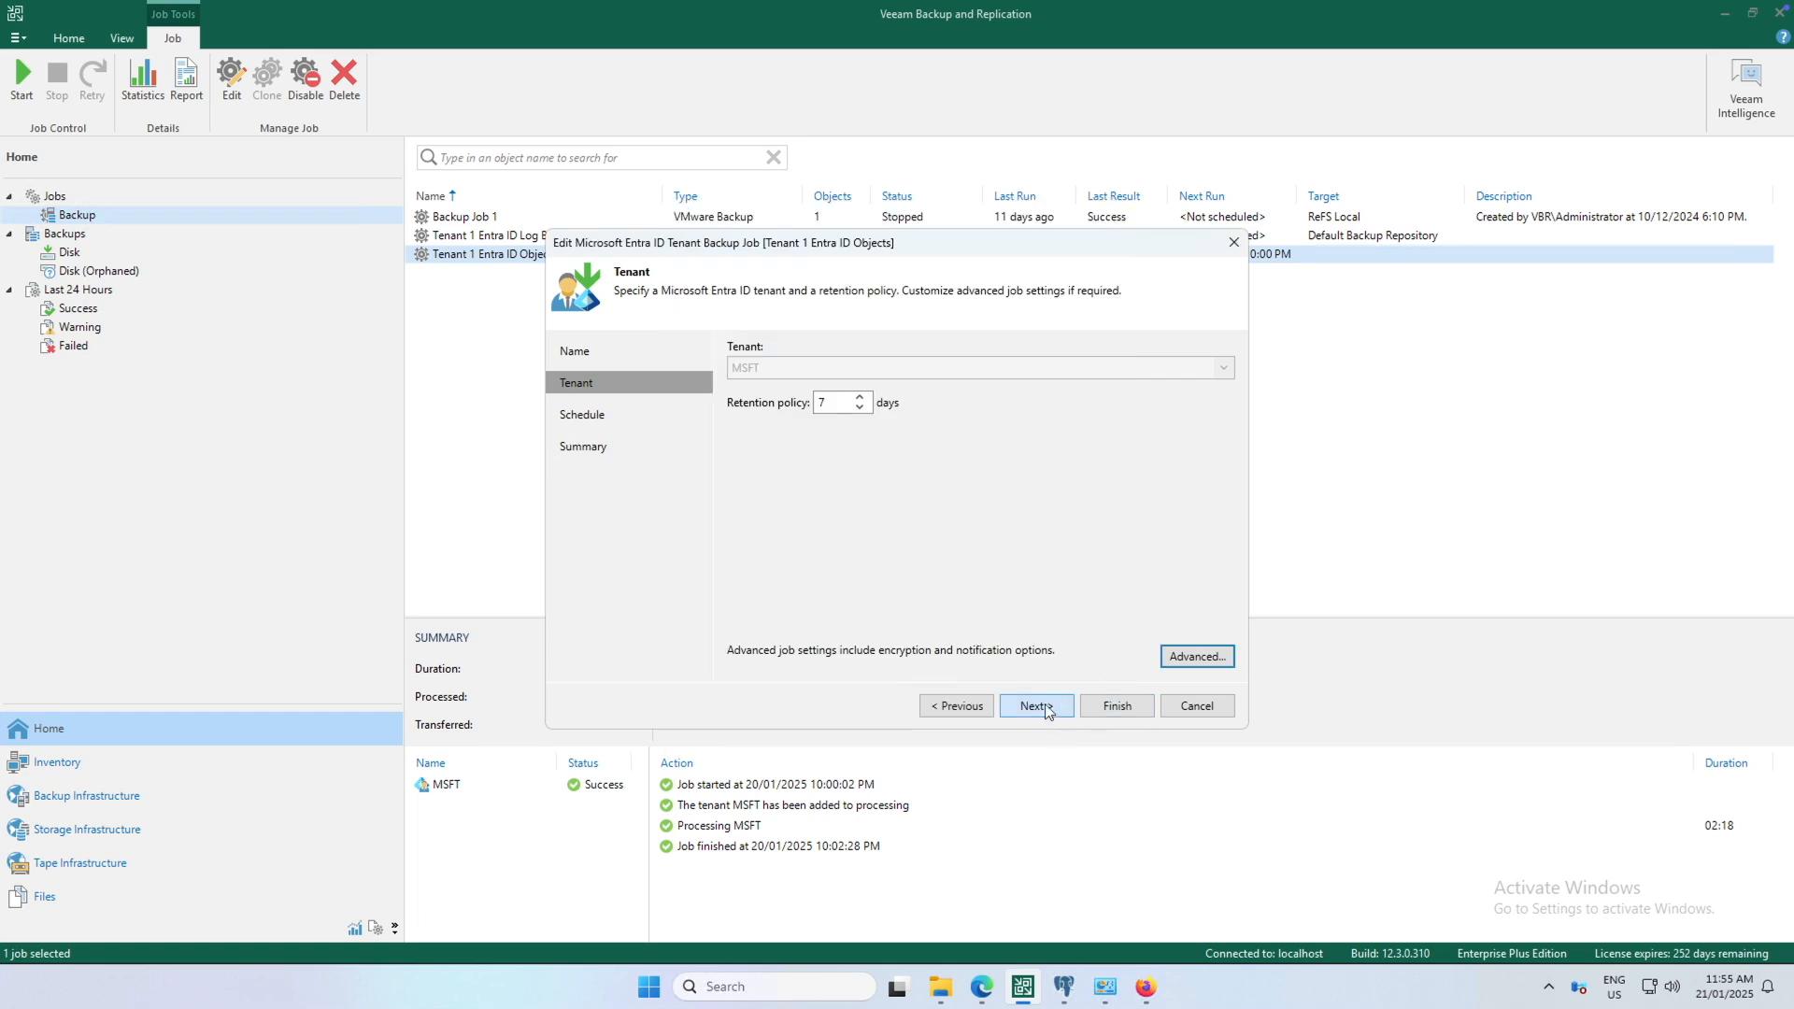
- Advance to the Entra ID objects job's schedule and try running it periodically with the Continuously interval
{"action": "left_click", "coordinate": [1044, 706]}
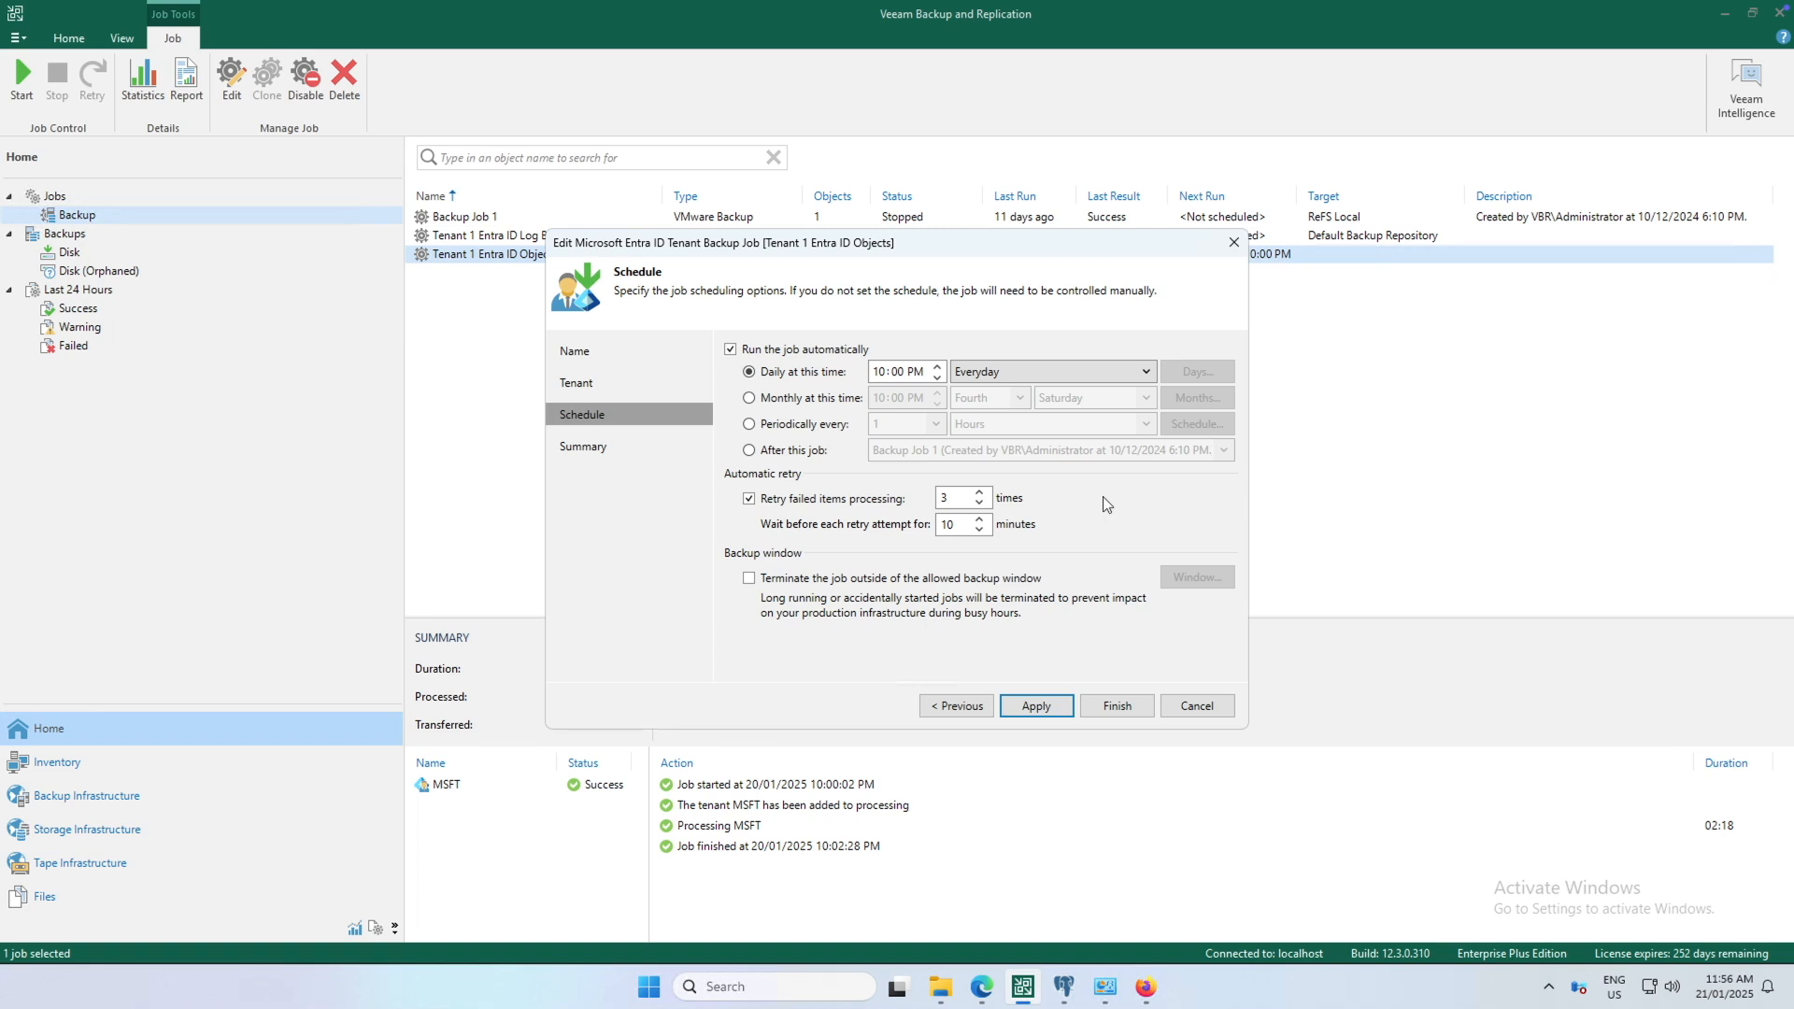
{"action": "left_click", "coordinate": [833, 425]}
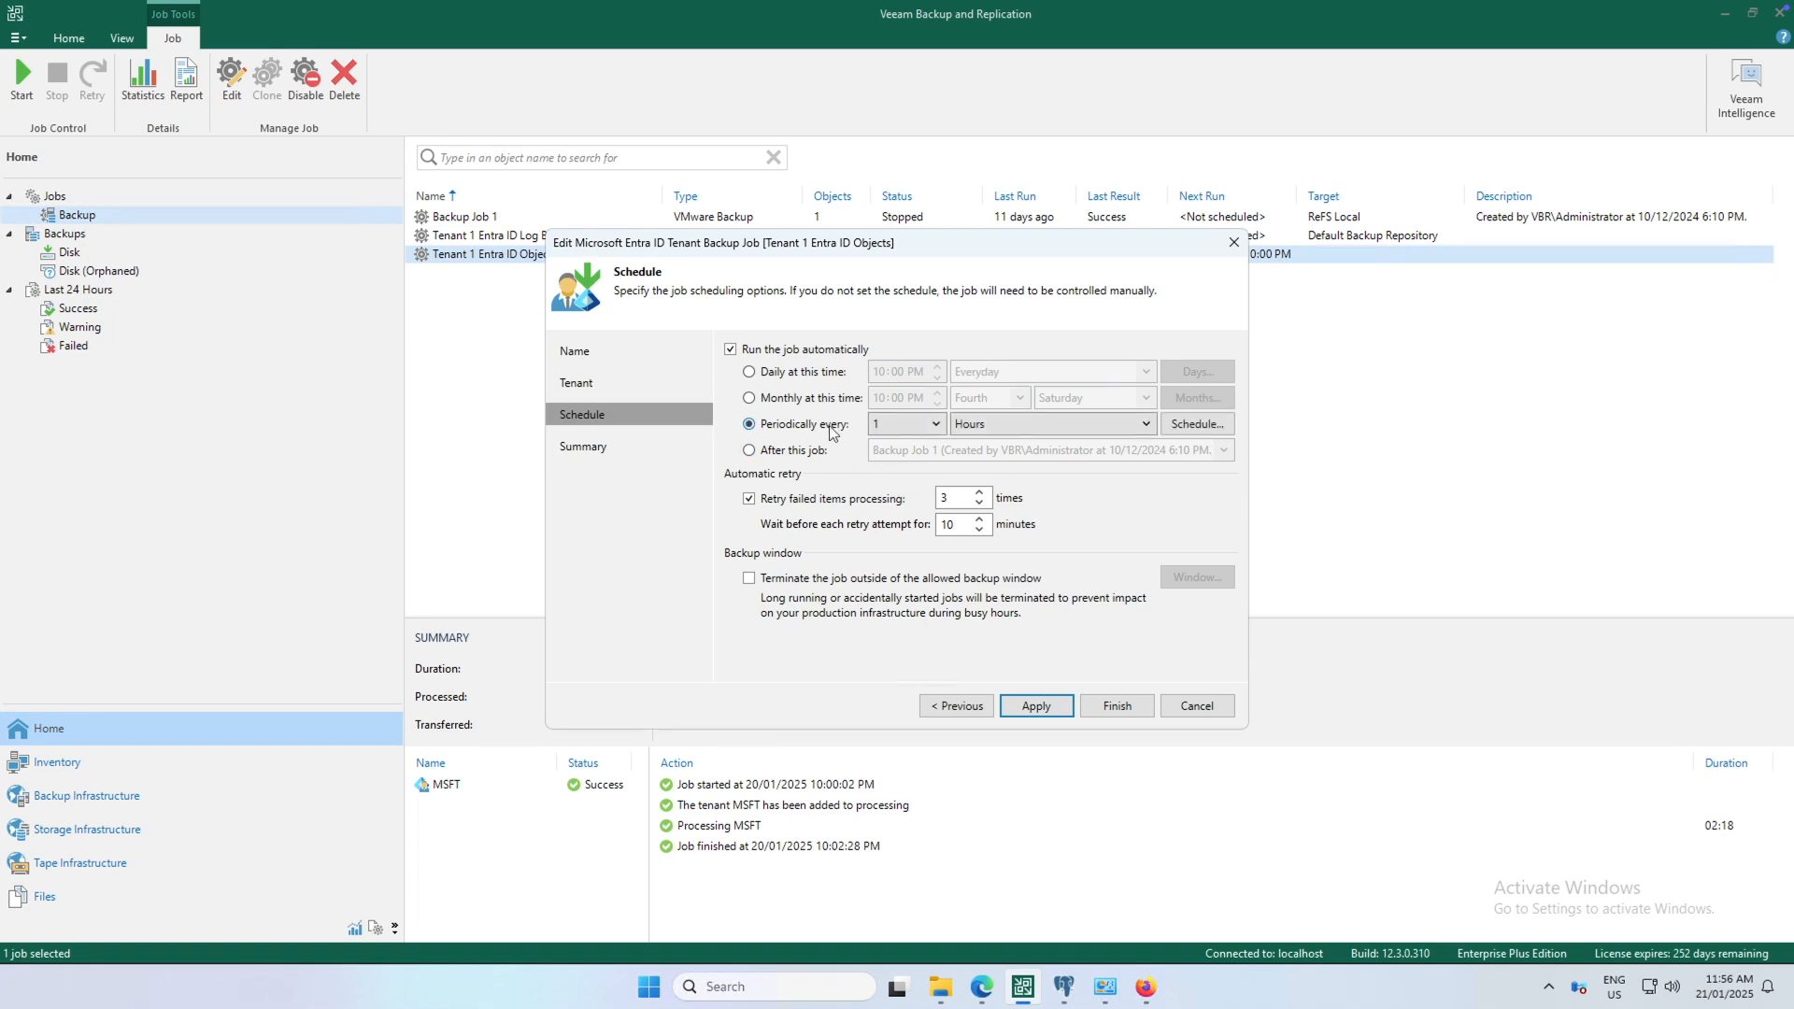
{"action": "left_click", "coordinate": [971, 429]}
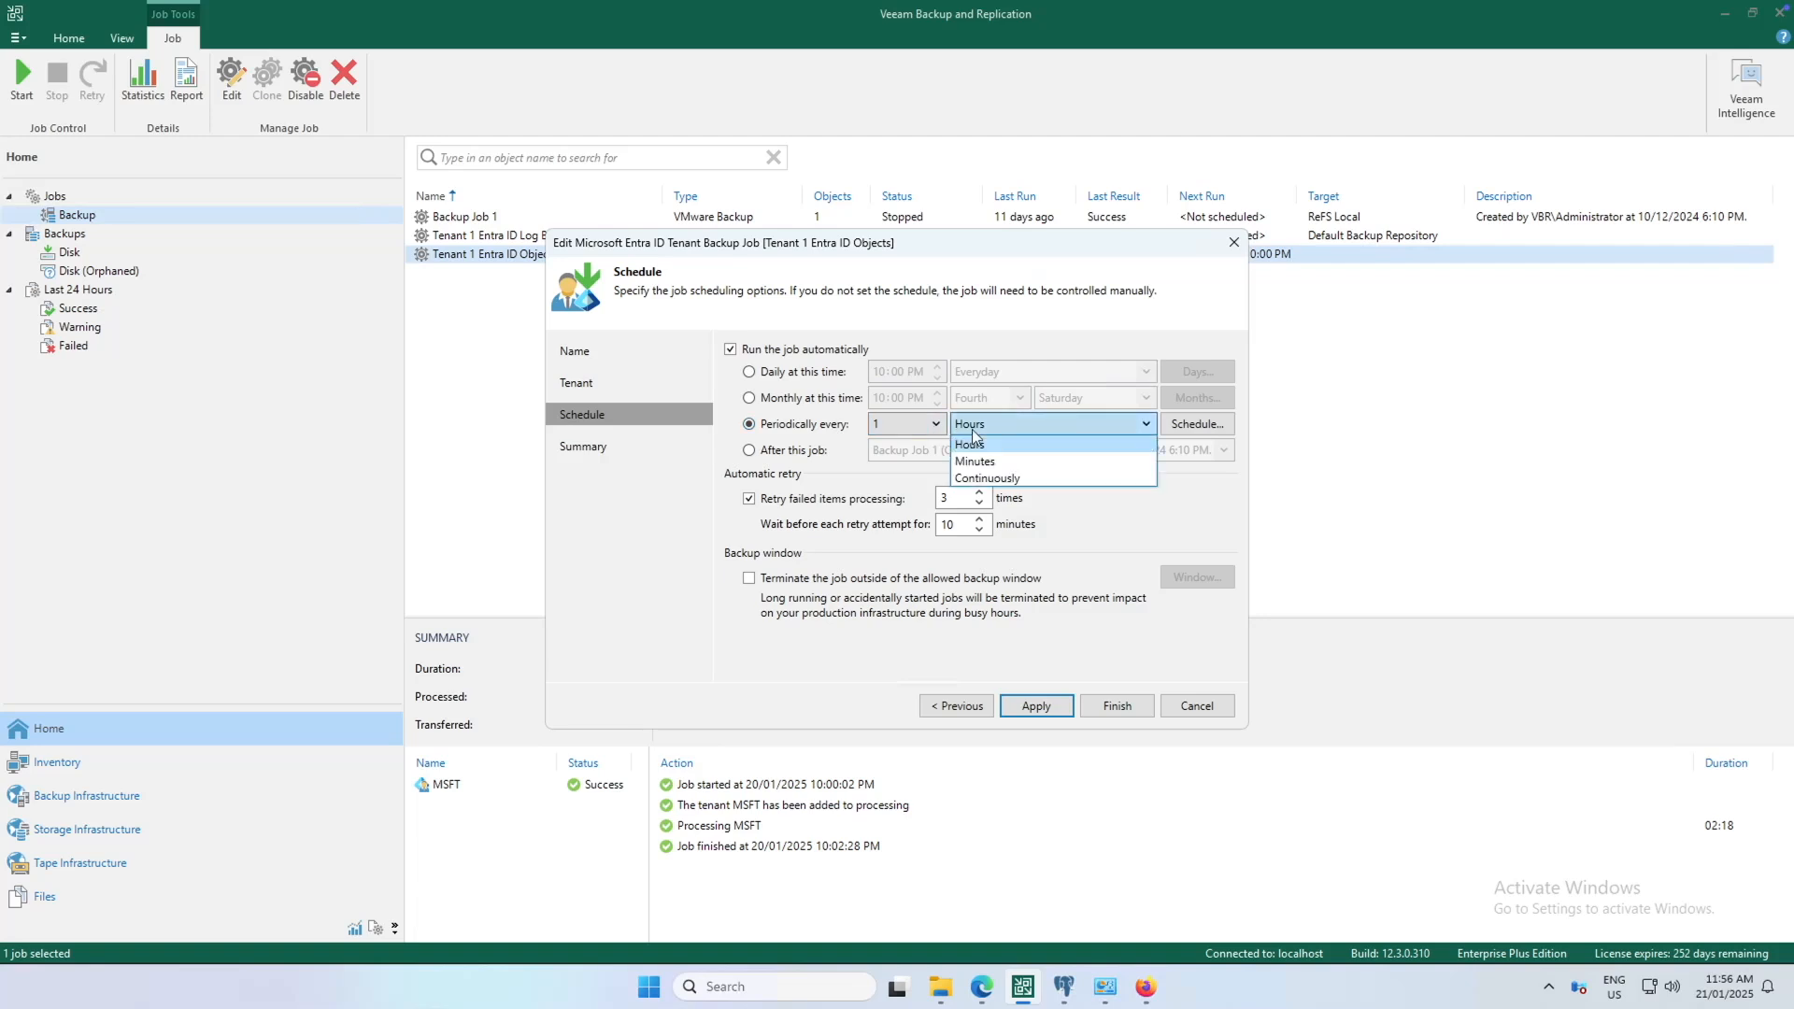
{"action": "left_click", "coordinate": [983, 478]}
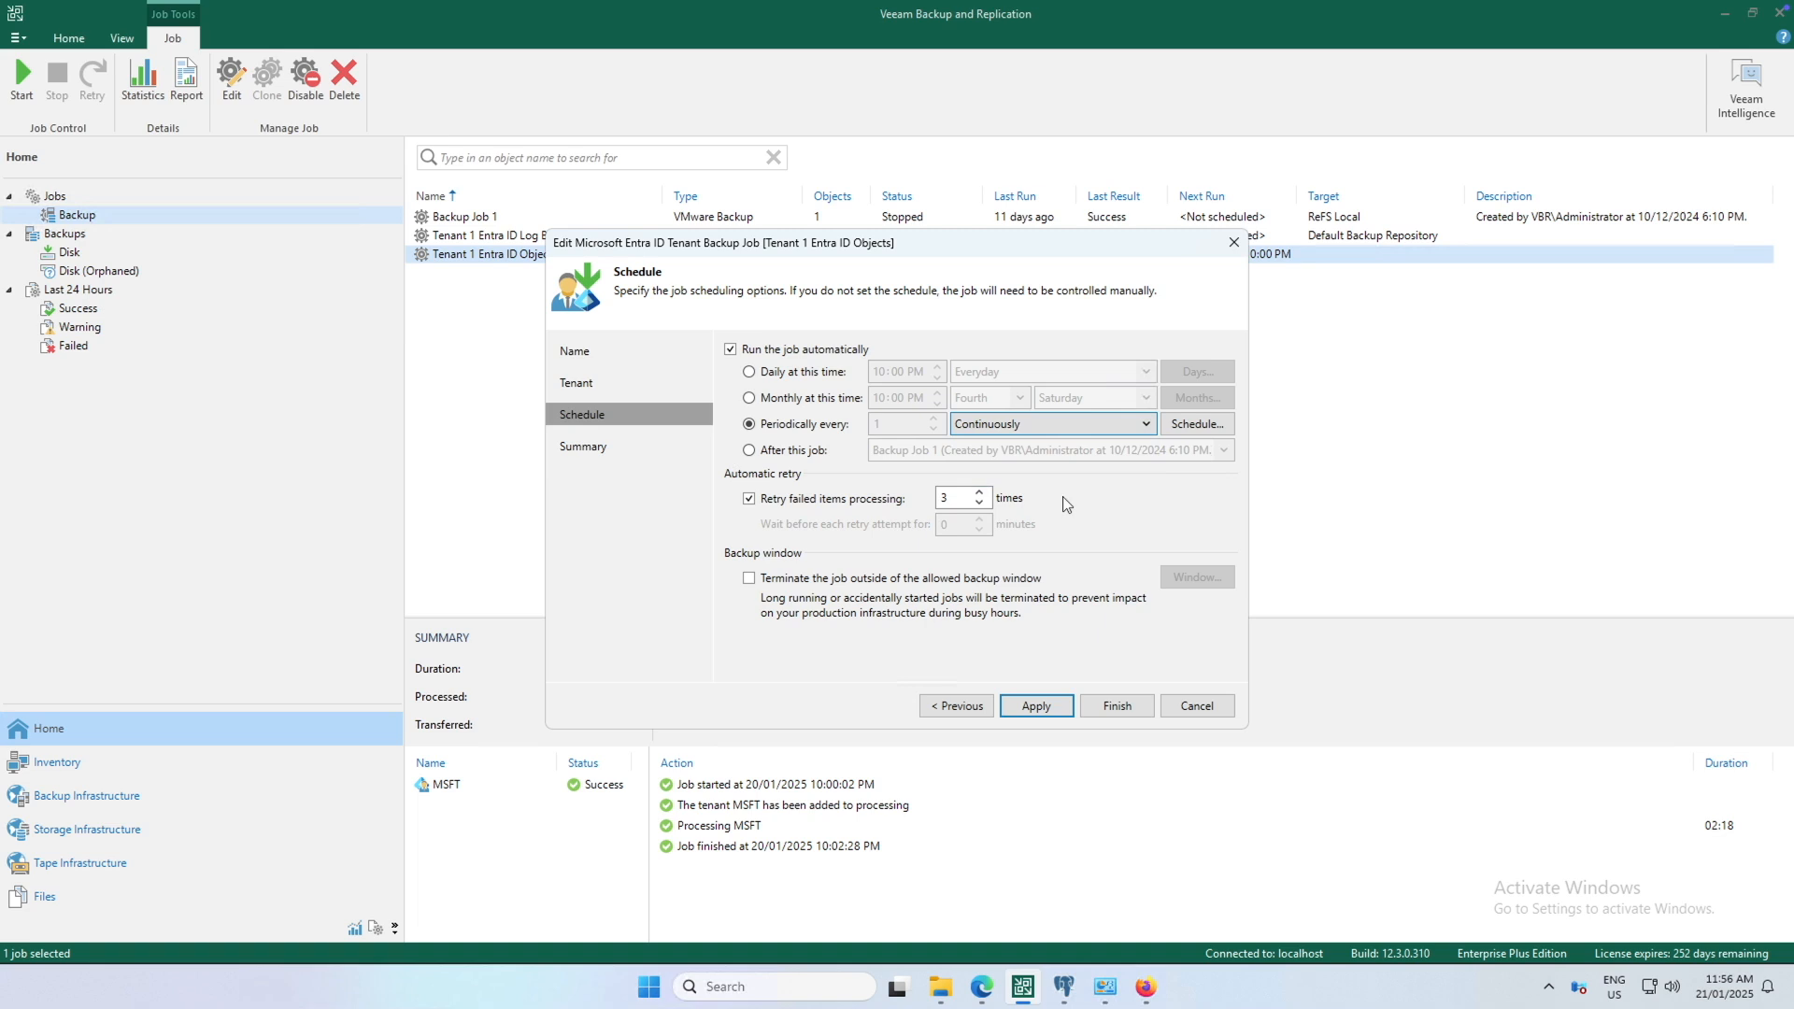
- Return the job schedule to daily at 10:00 PM and review the available day options, keeping Everyday
{"action": "left_click", "coordinate": [810, 373]}
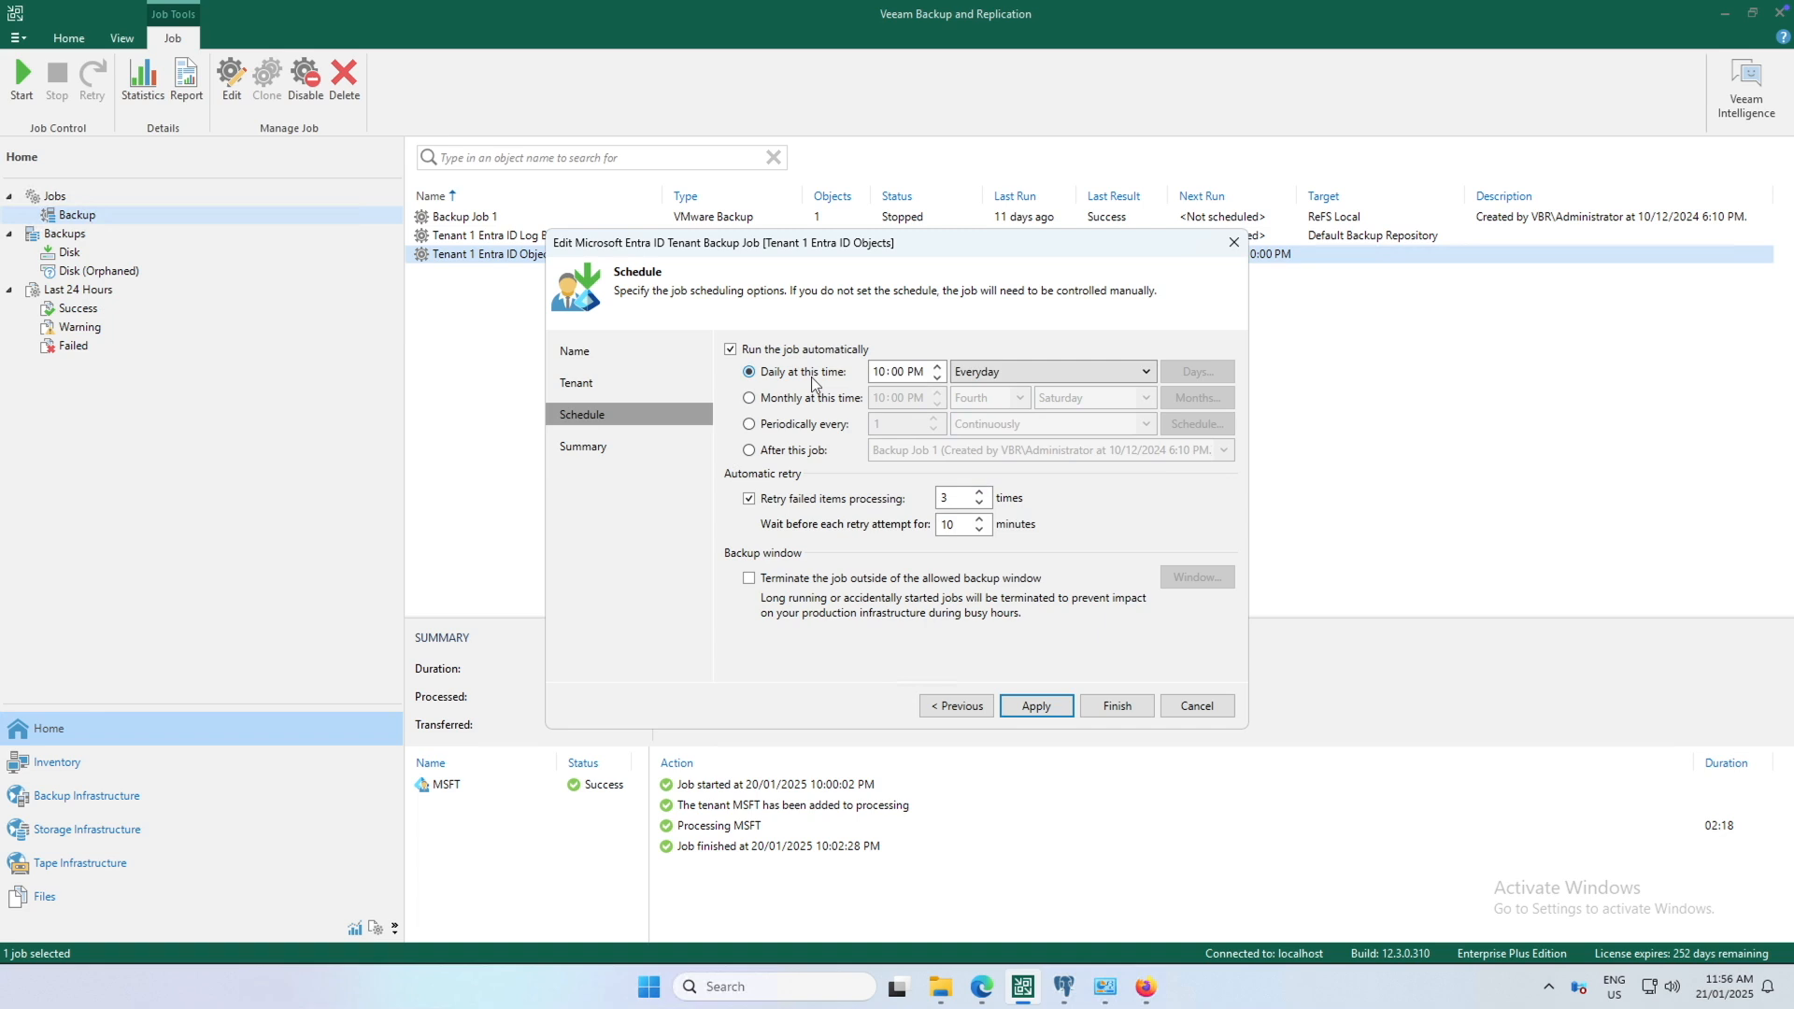
{"action": "left_click", "coordinate": [983, 374]}
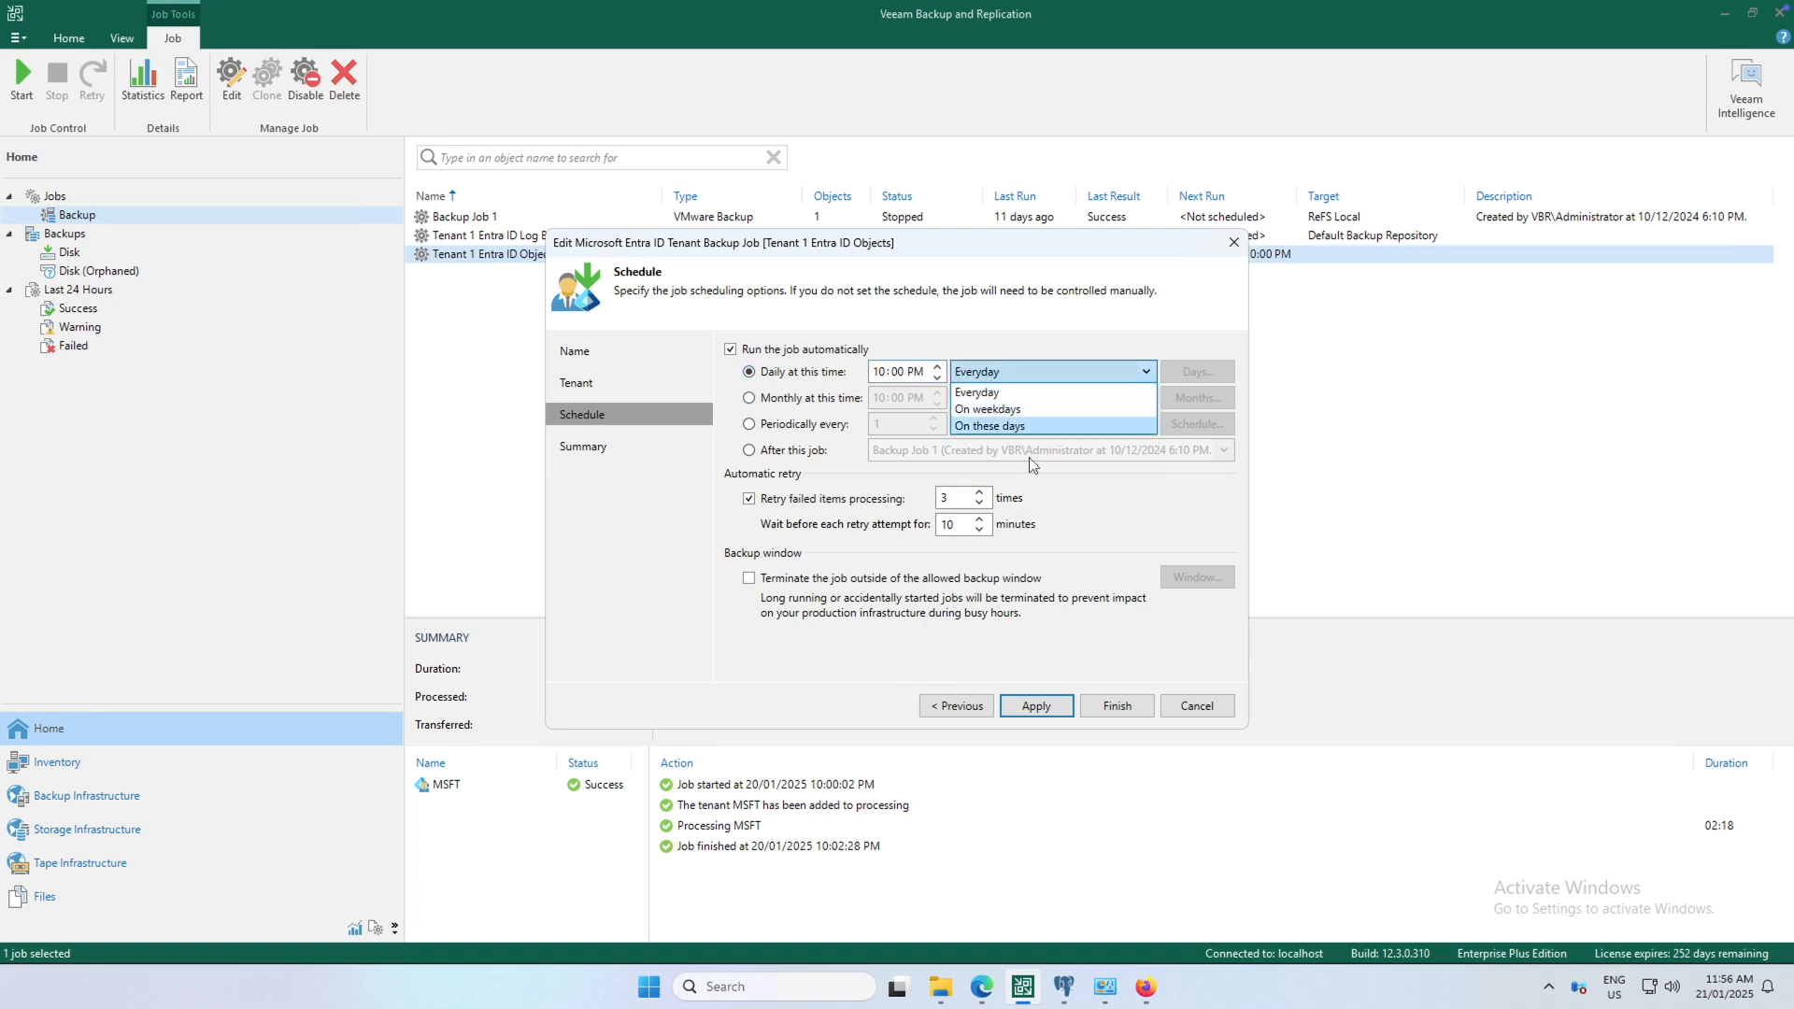
{"action": "left_click", "coordinate": [1111, 492]}
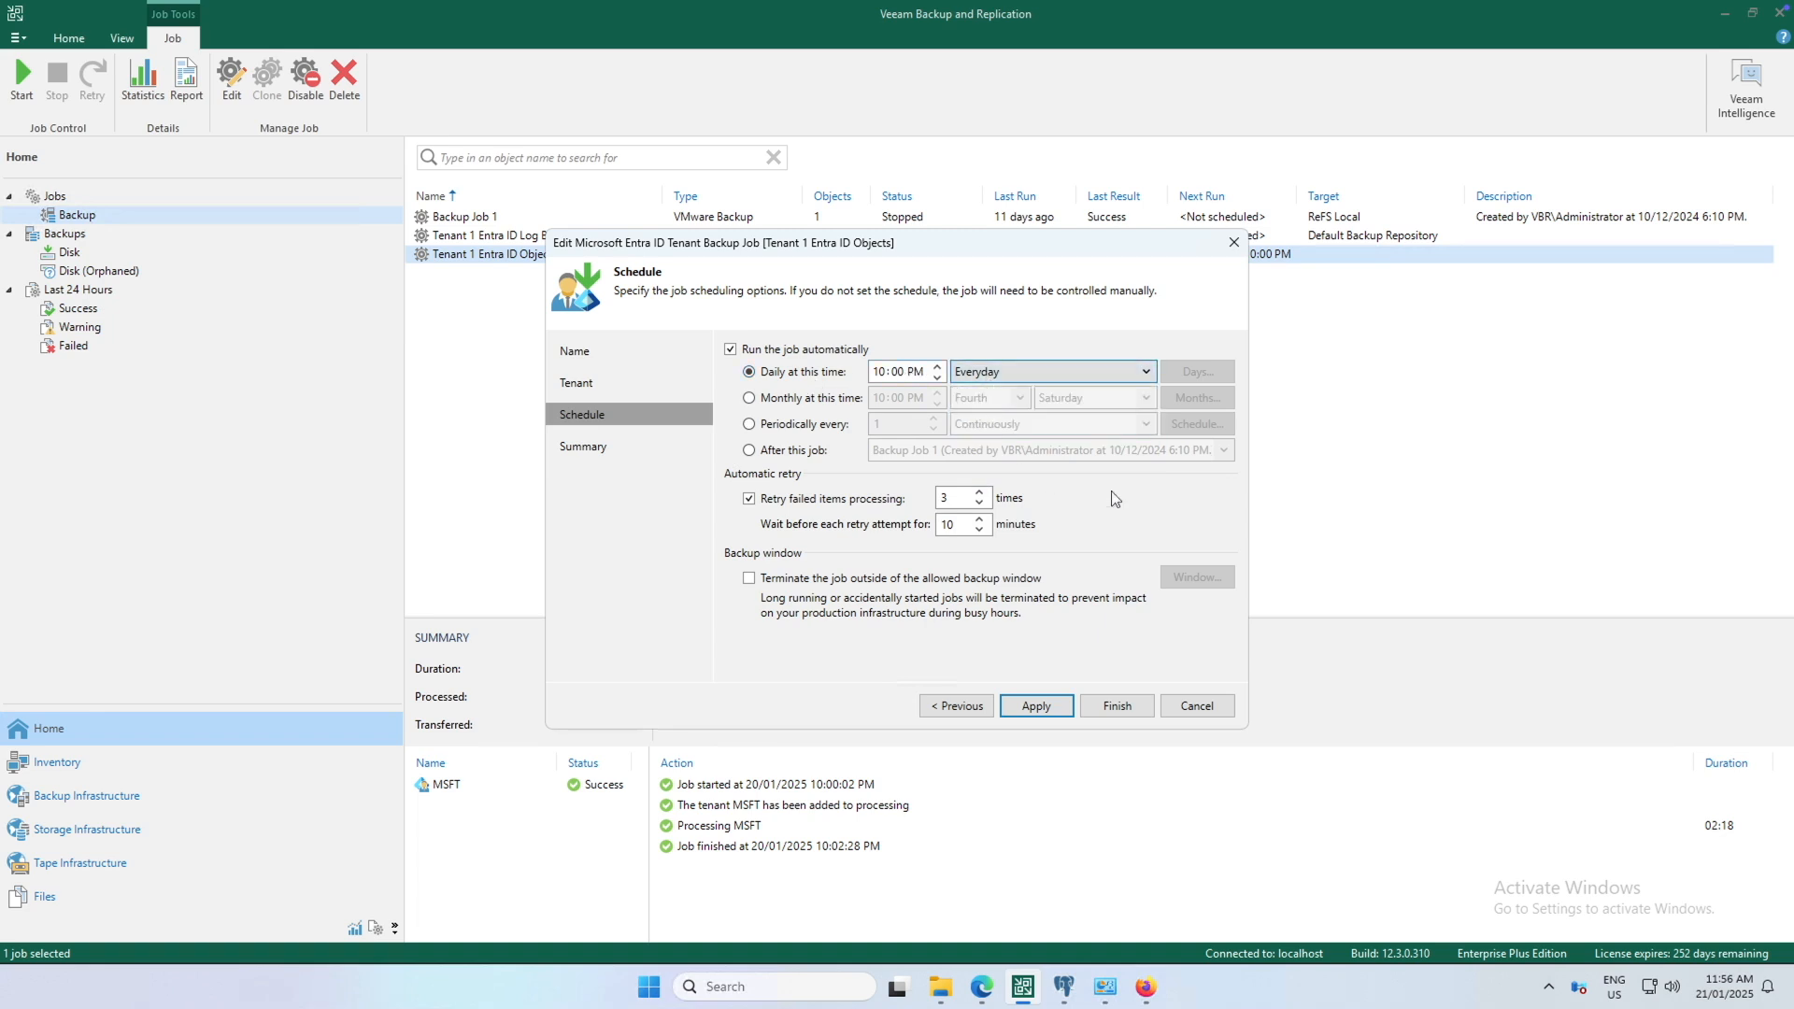
- Try terminating the job outside the allowed backup window, denying 9 AM to 5 PM on every day of the week
{"action": "left_click", "coordinate": [925, 580]}
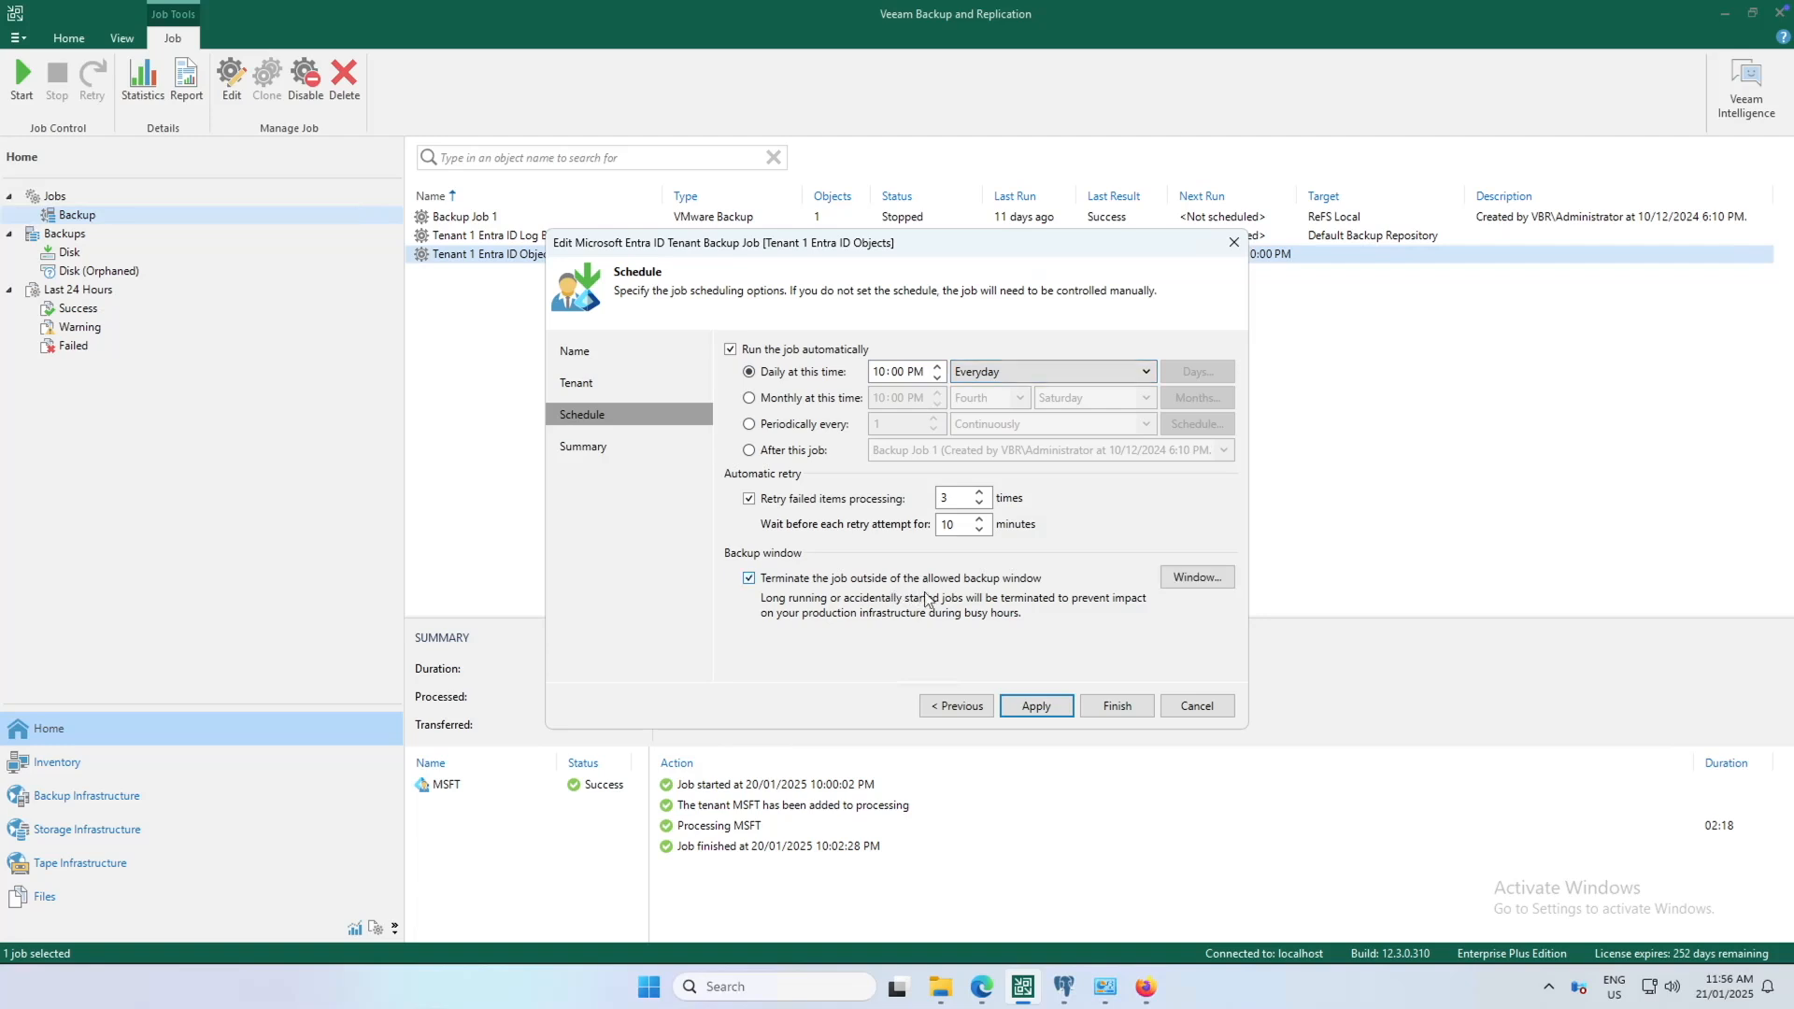
{"action": "left_click", "coordinate": [1182, 578]}
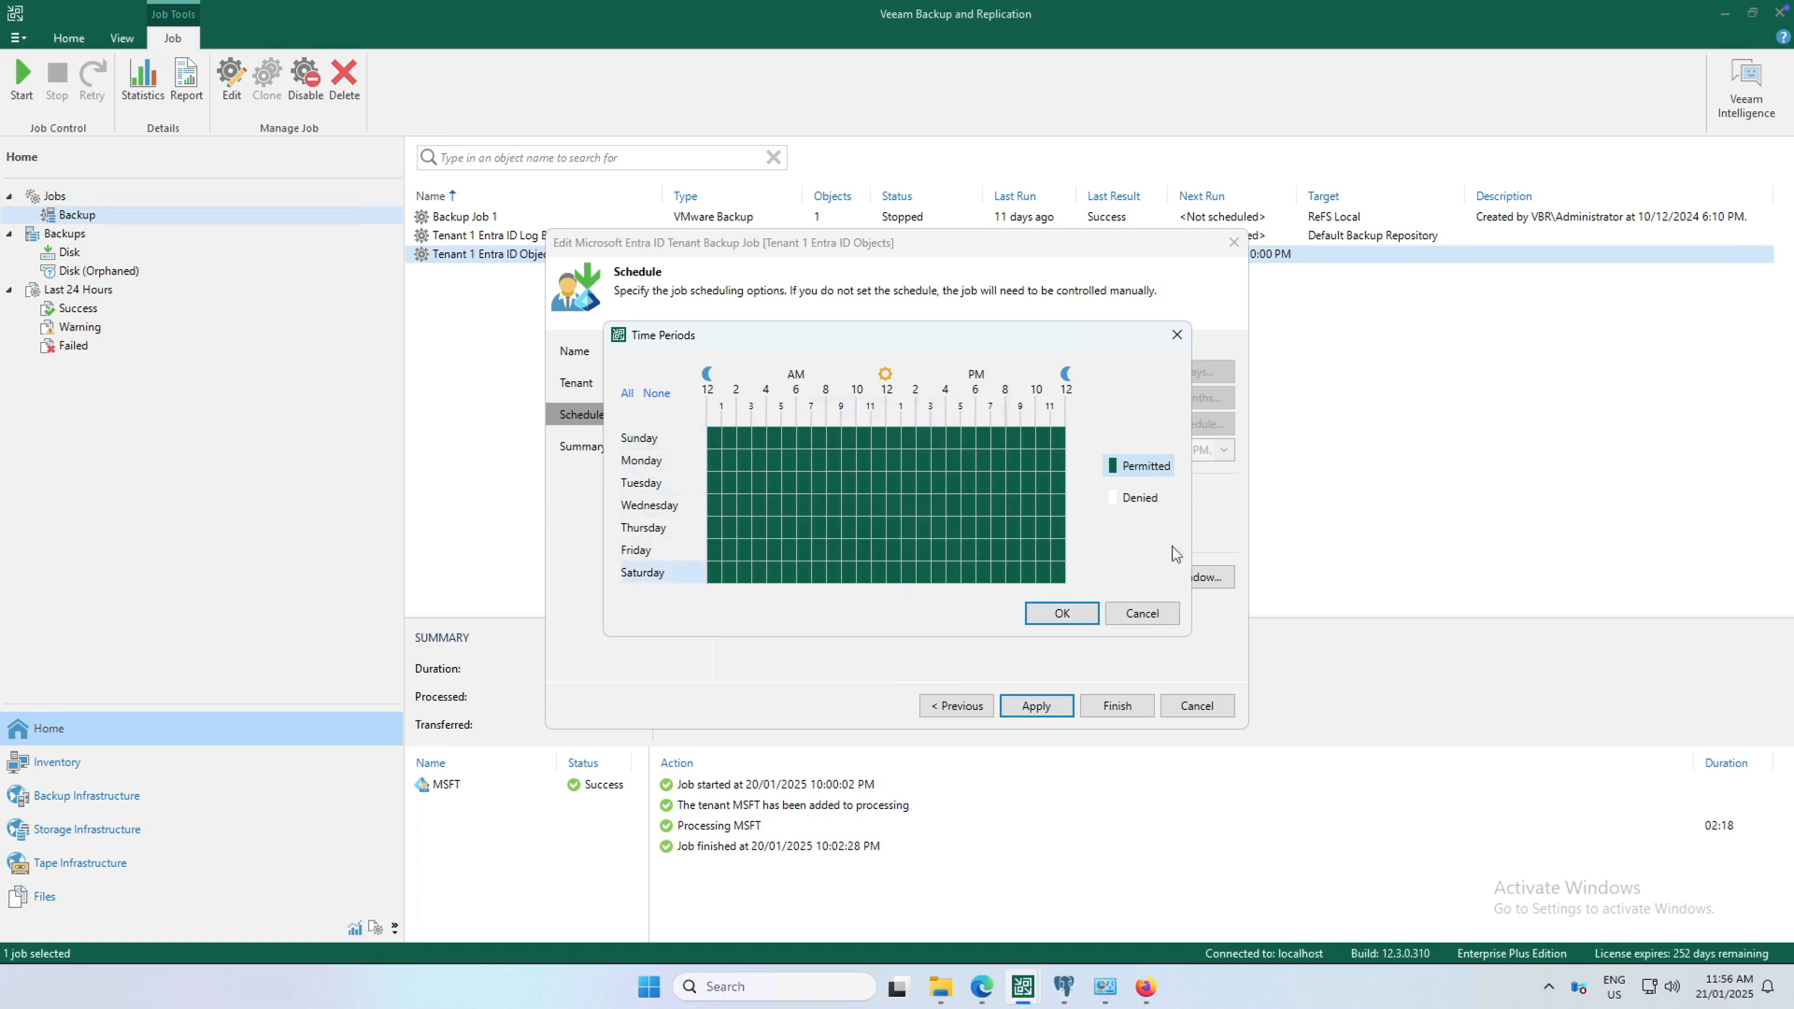
{"action": "left_click", "coordinate": [1141, 500]}
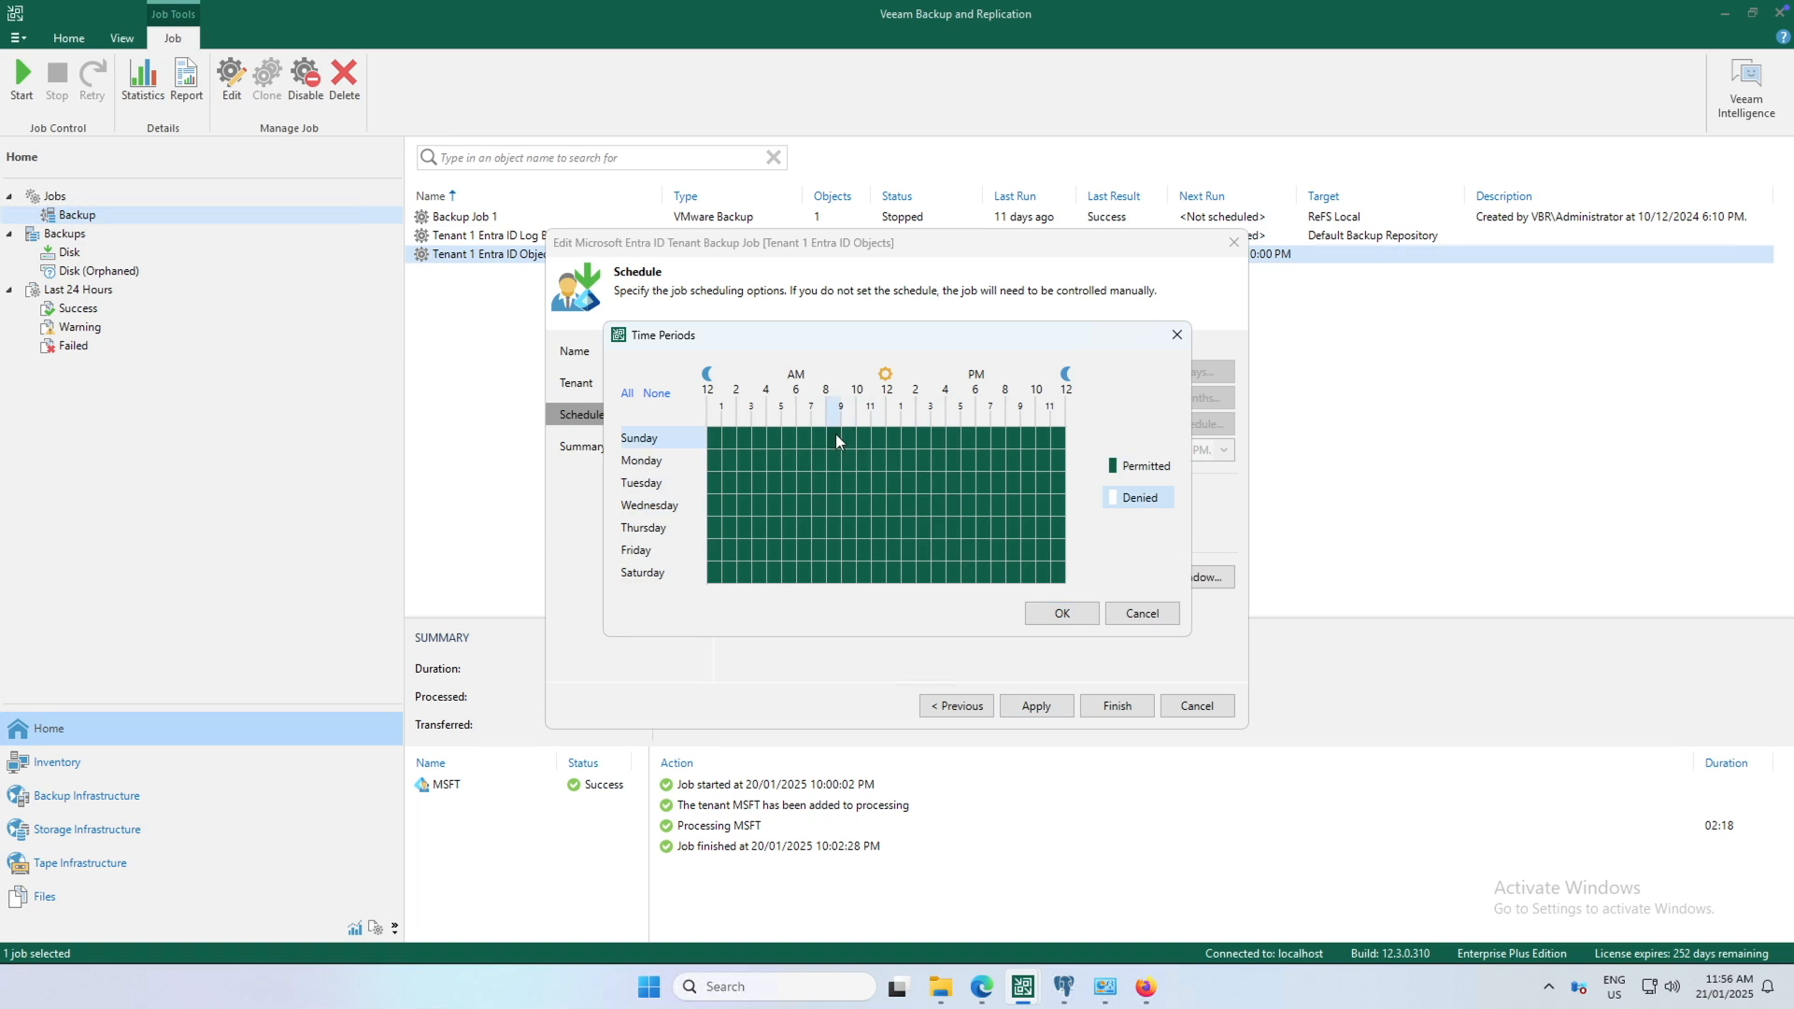
{"action": "left_click_drag", "start_coordinate": [844, 435], "coordinate": [959, 590]}
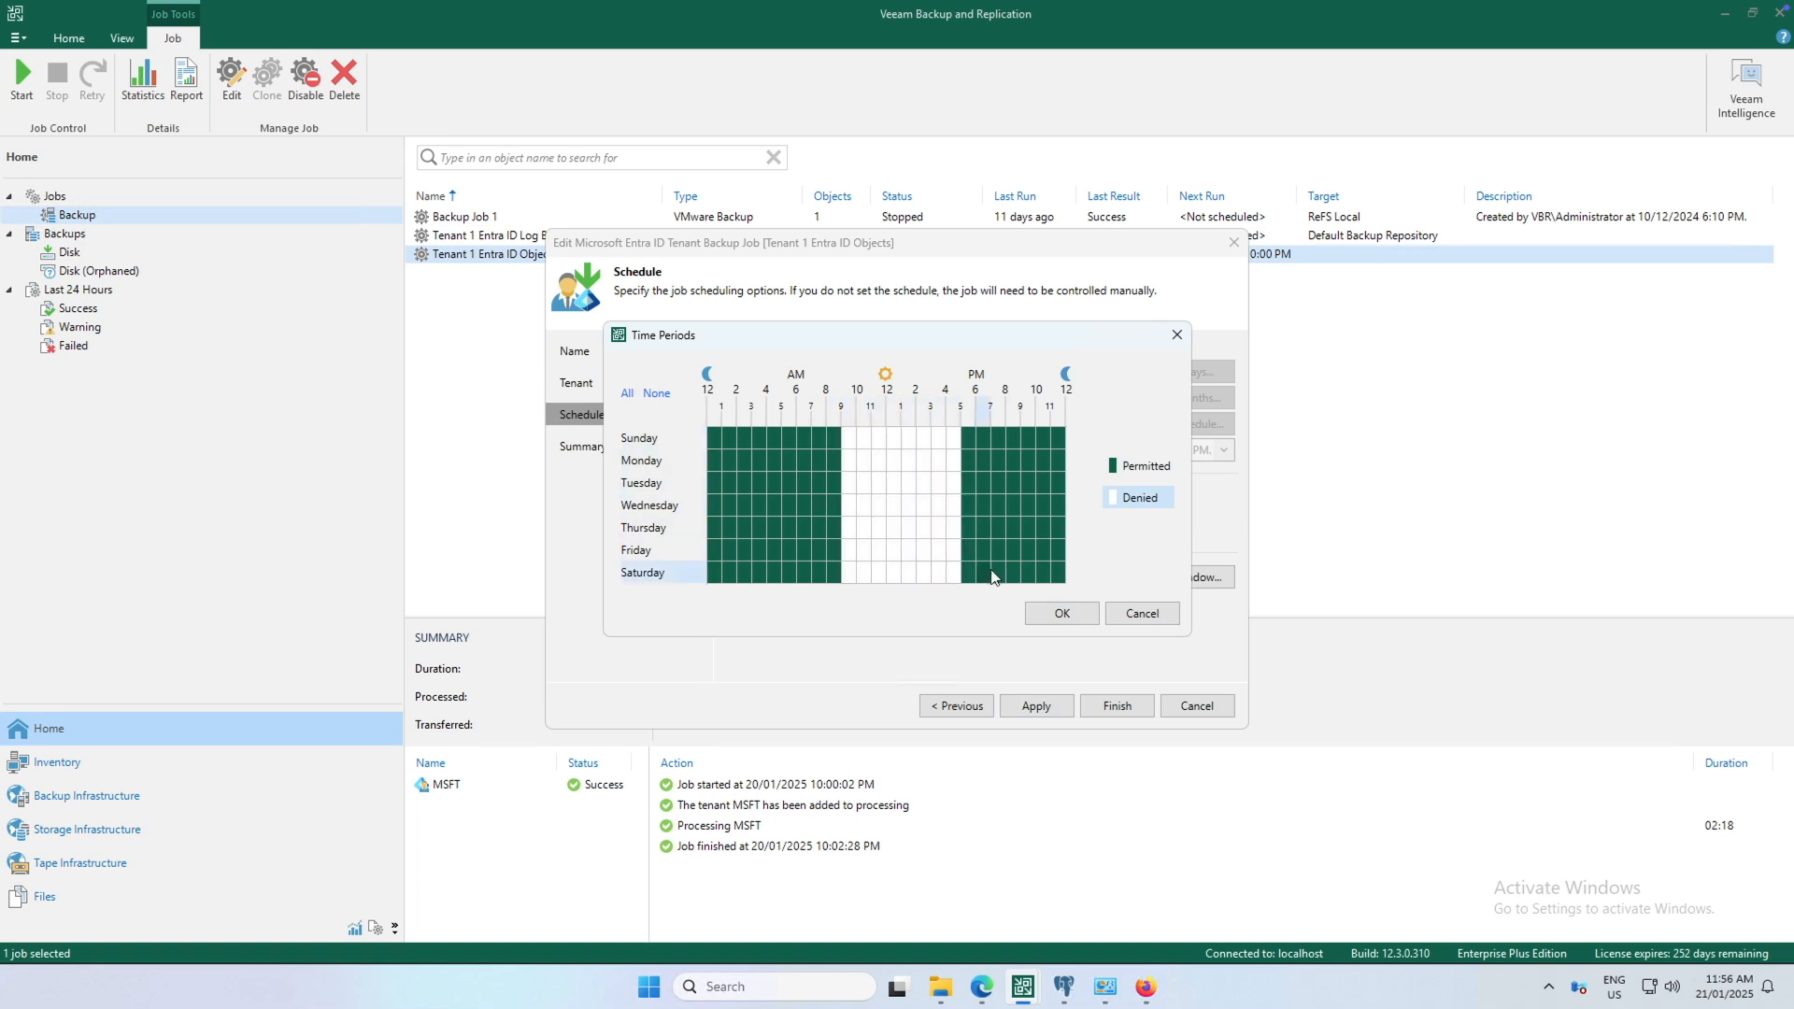
{"action": "left_click", "coordinate": [1063, 614]}
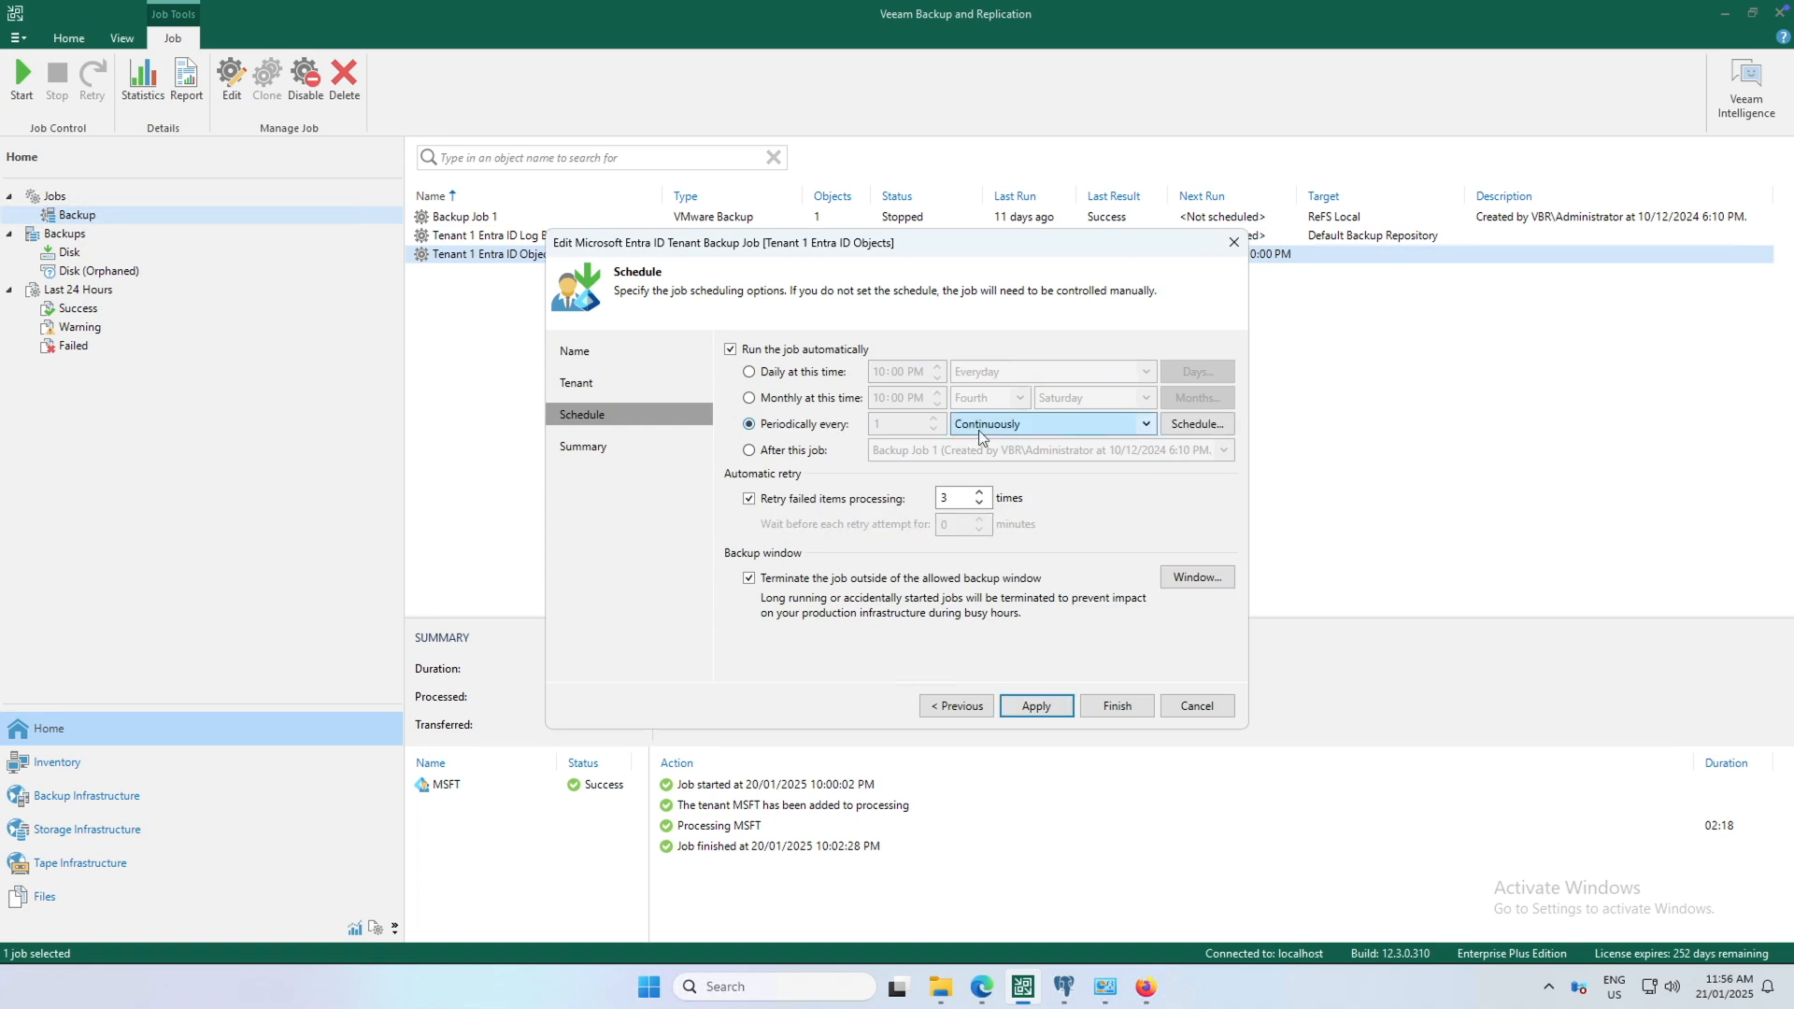
- Set the schedule back to daily and exit the Entra ID objects job editor without applying changes
{"action": "left_click", "coordinate": [815, 371]}
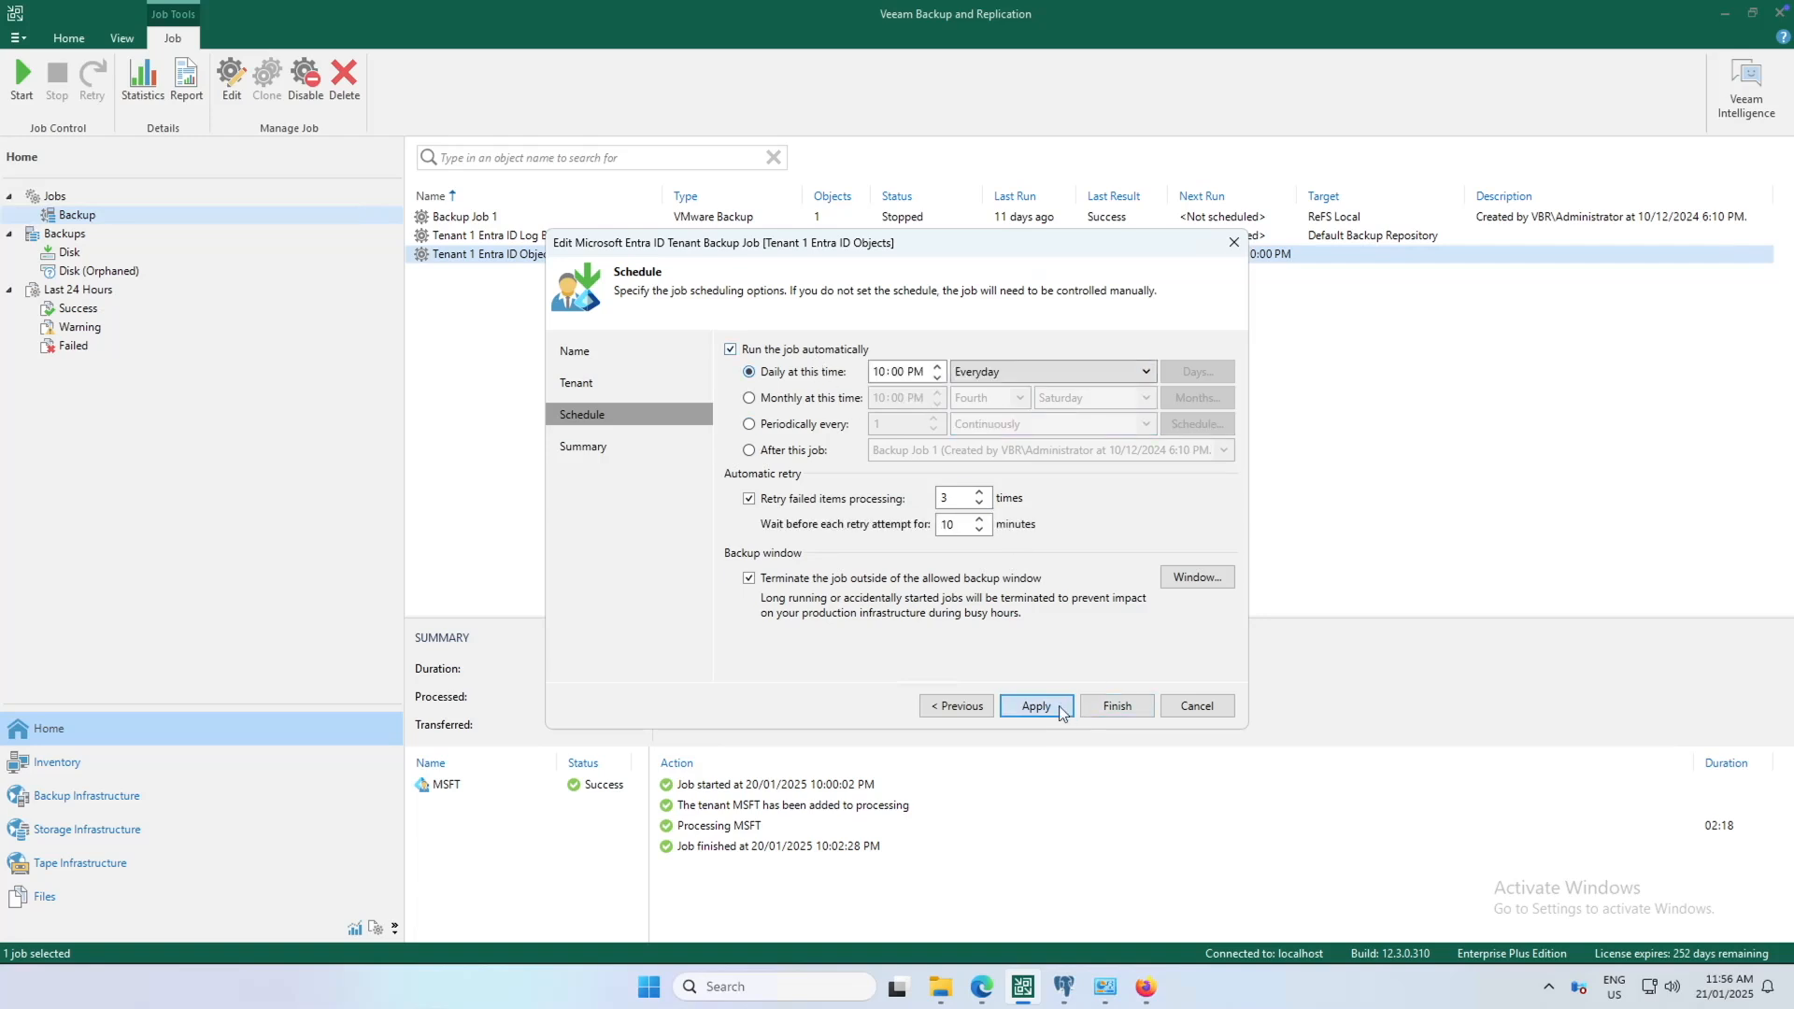
{"action": "left_click", "coordinate": [1201, 707]}
{"action": "left_click", "coordinate": [916, 517]}
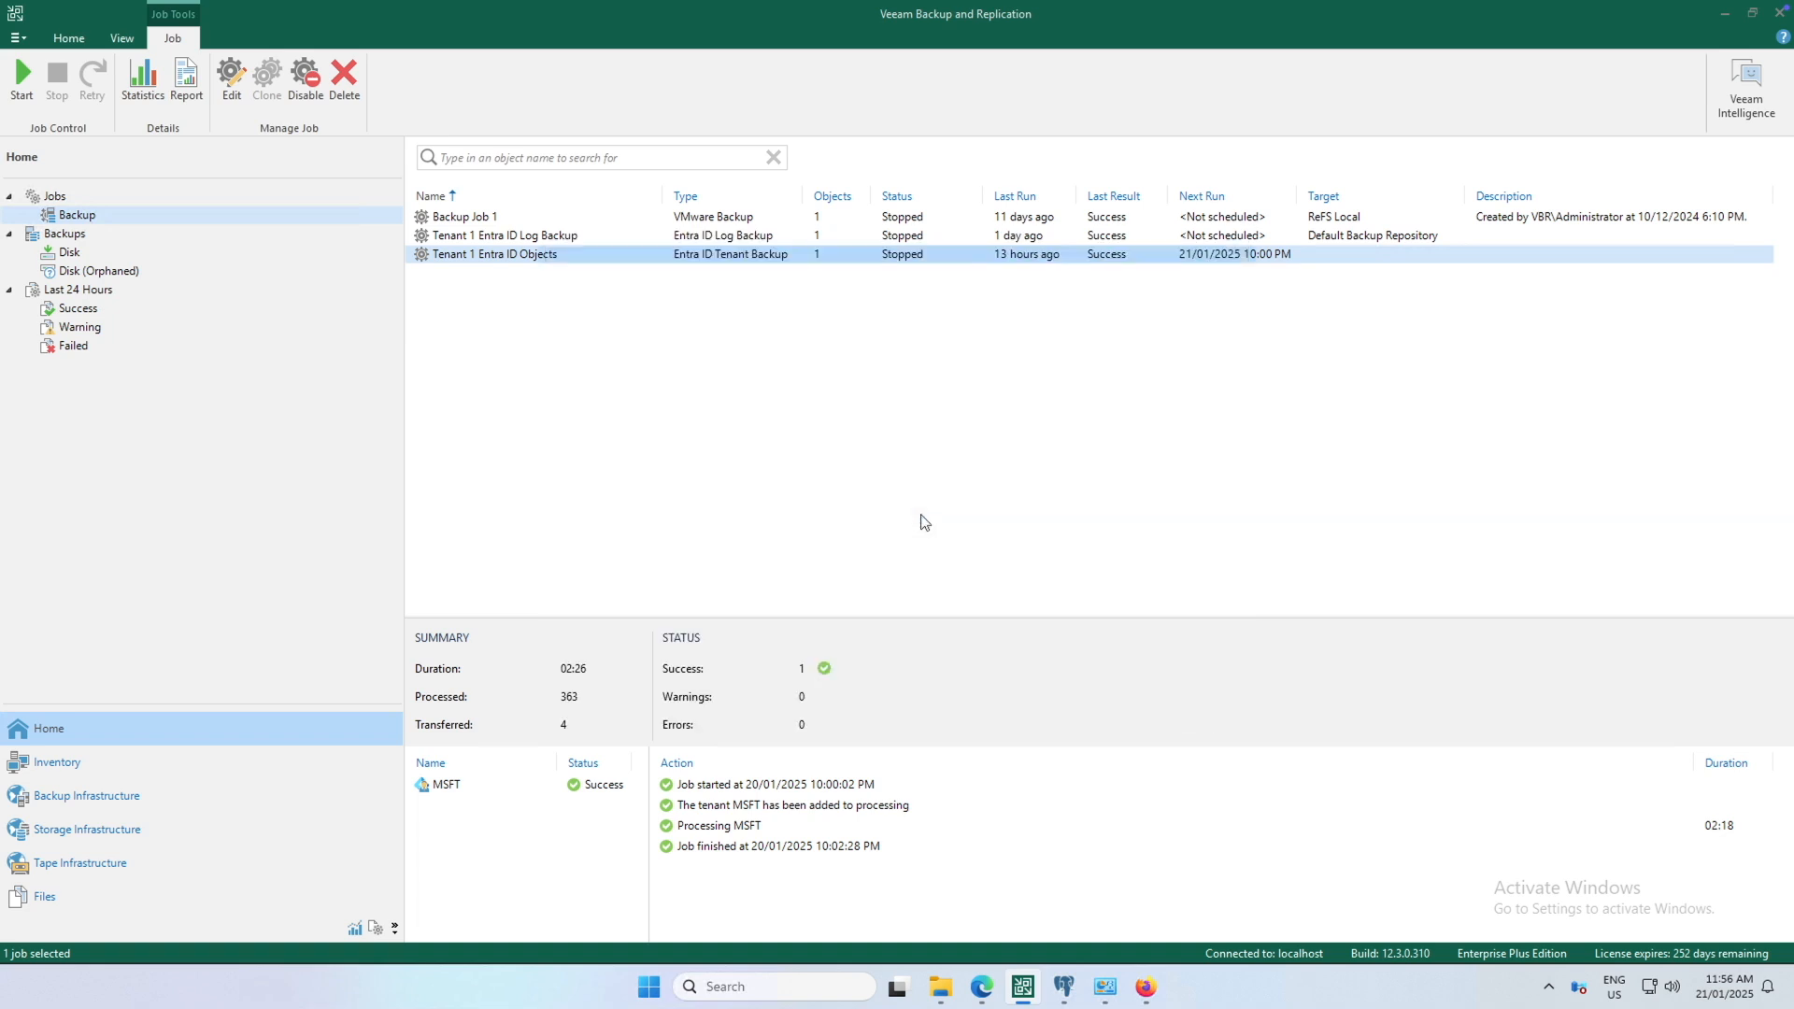
- Open the Tenant 1 Entra ID Log Backup job for editing and advance past its tenant selection to the storage settings
{"action": "left_click", "coordinate": [524, 245]}
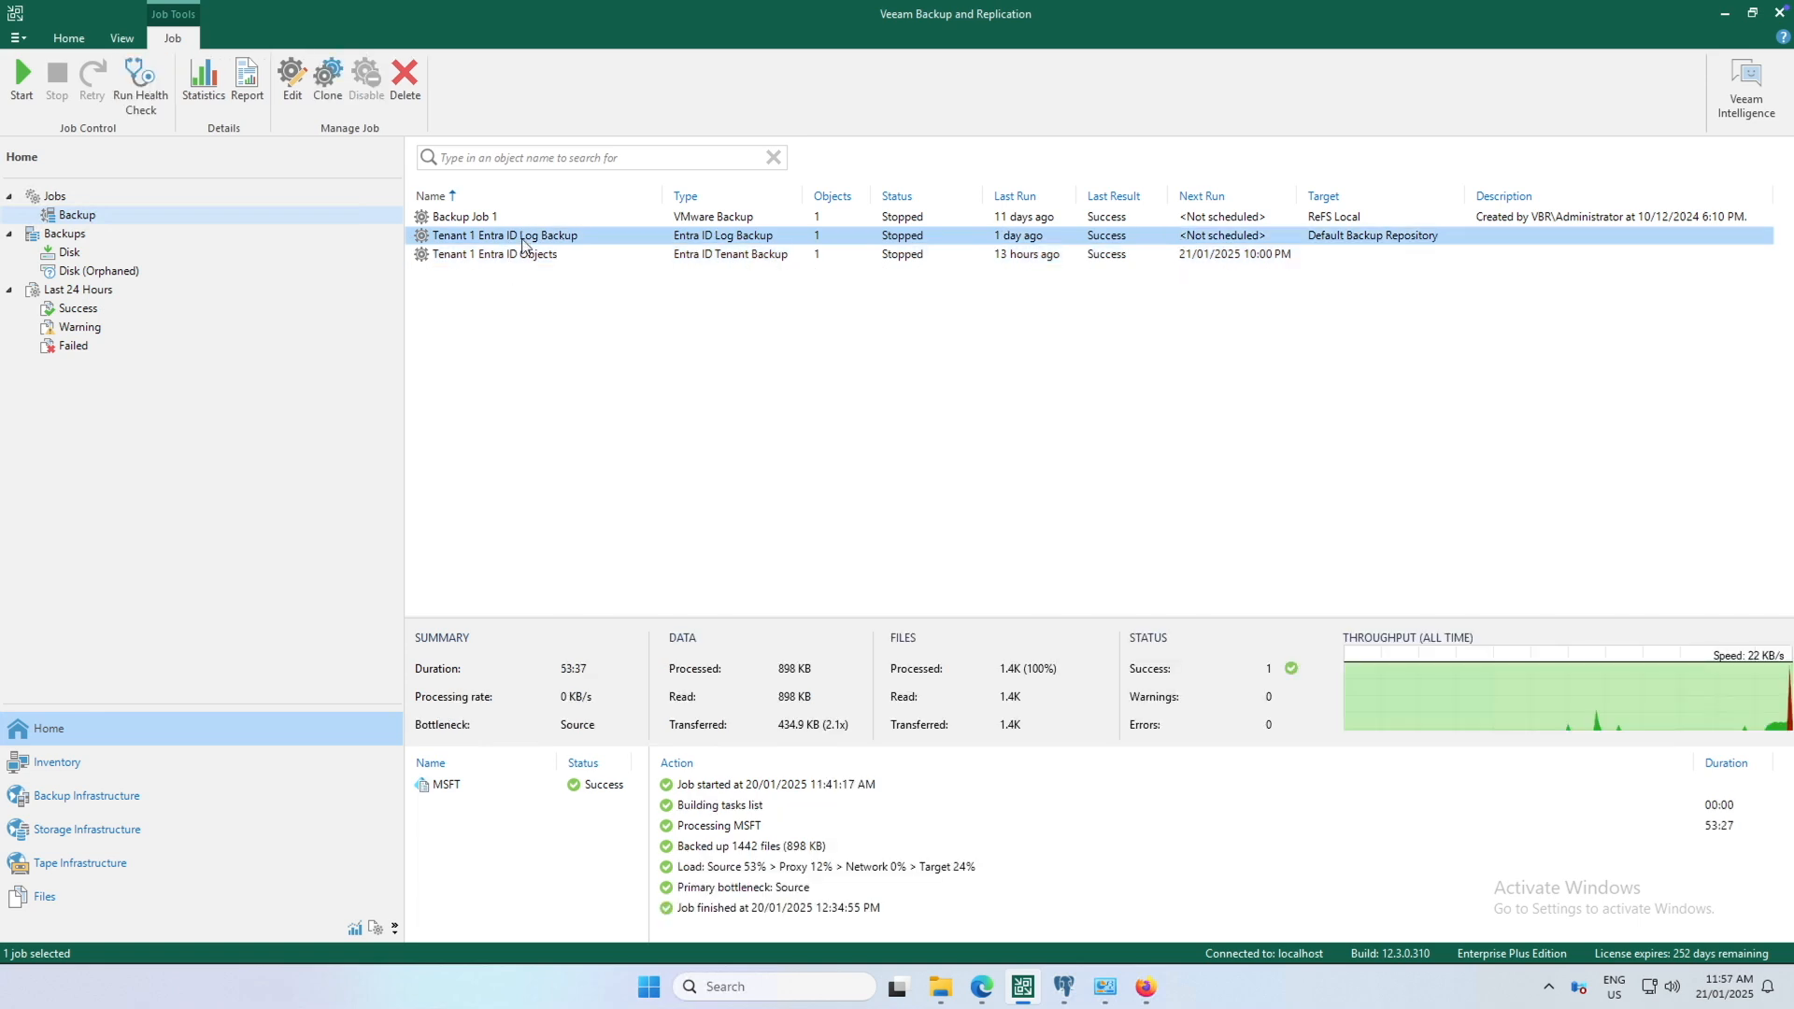
{"action": "right_click", "coordinate": [524, 245]}
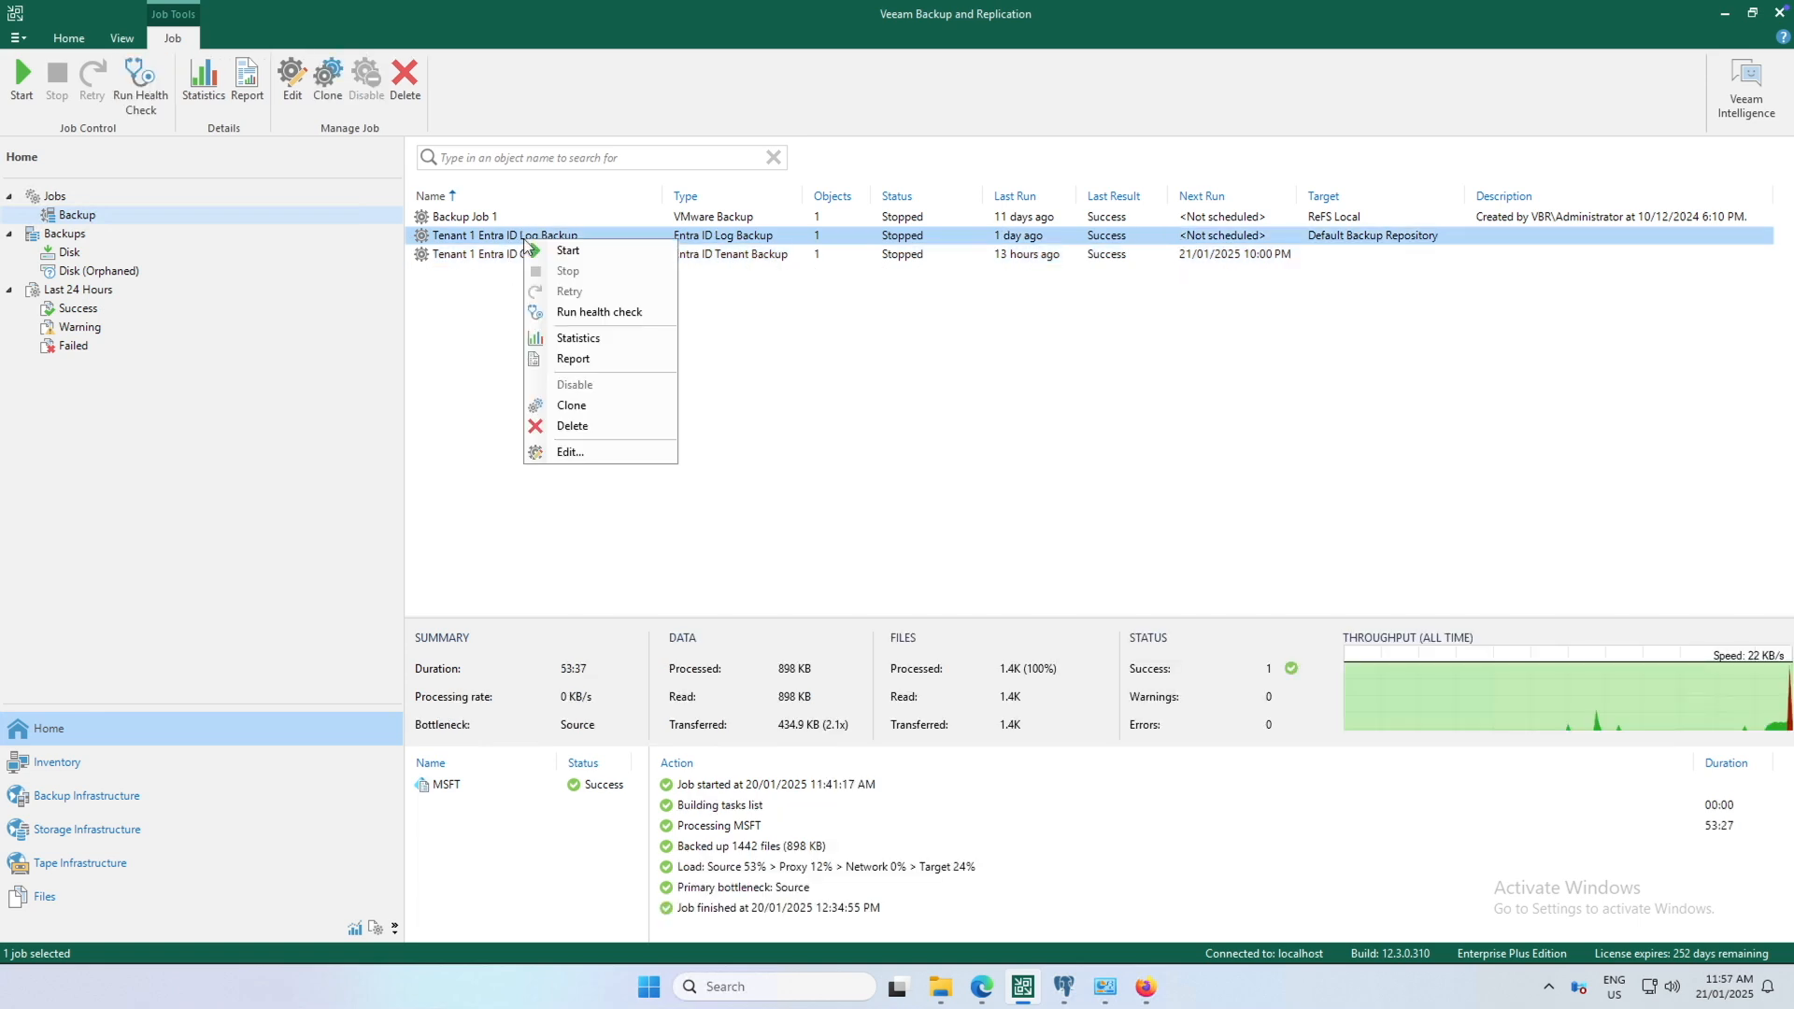
{"action": "left_click", "coordinate": [567, 452]}
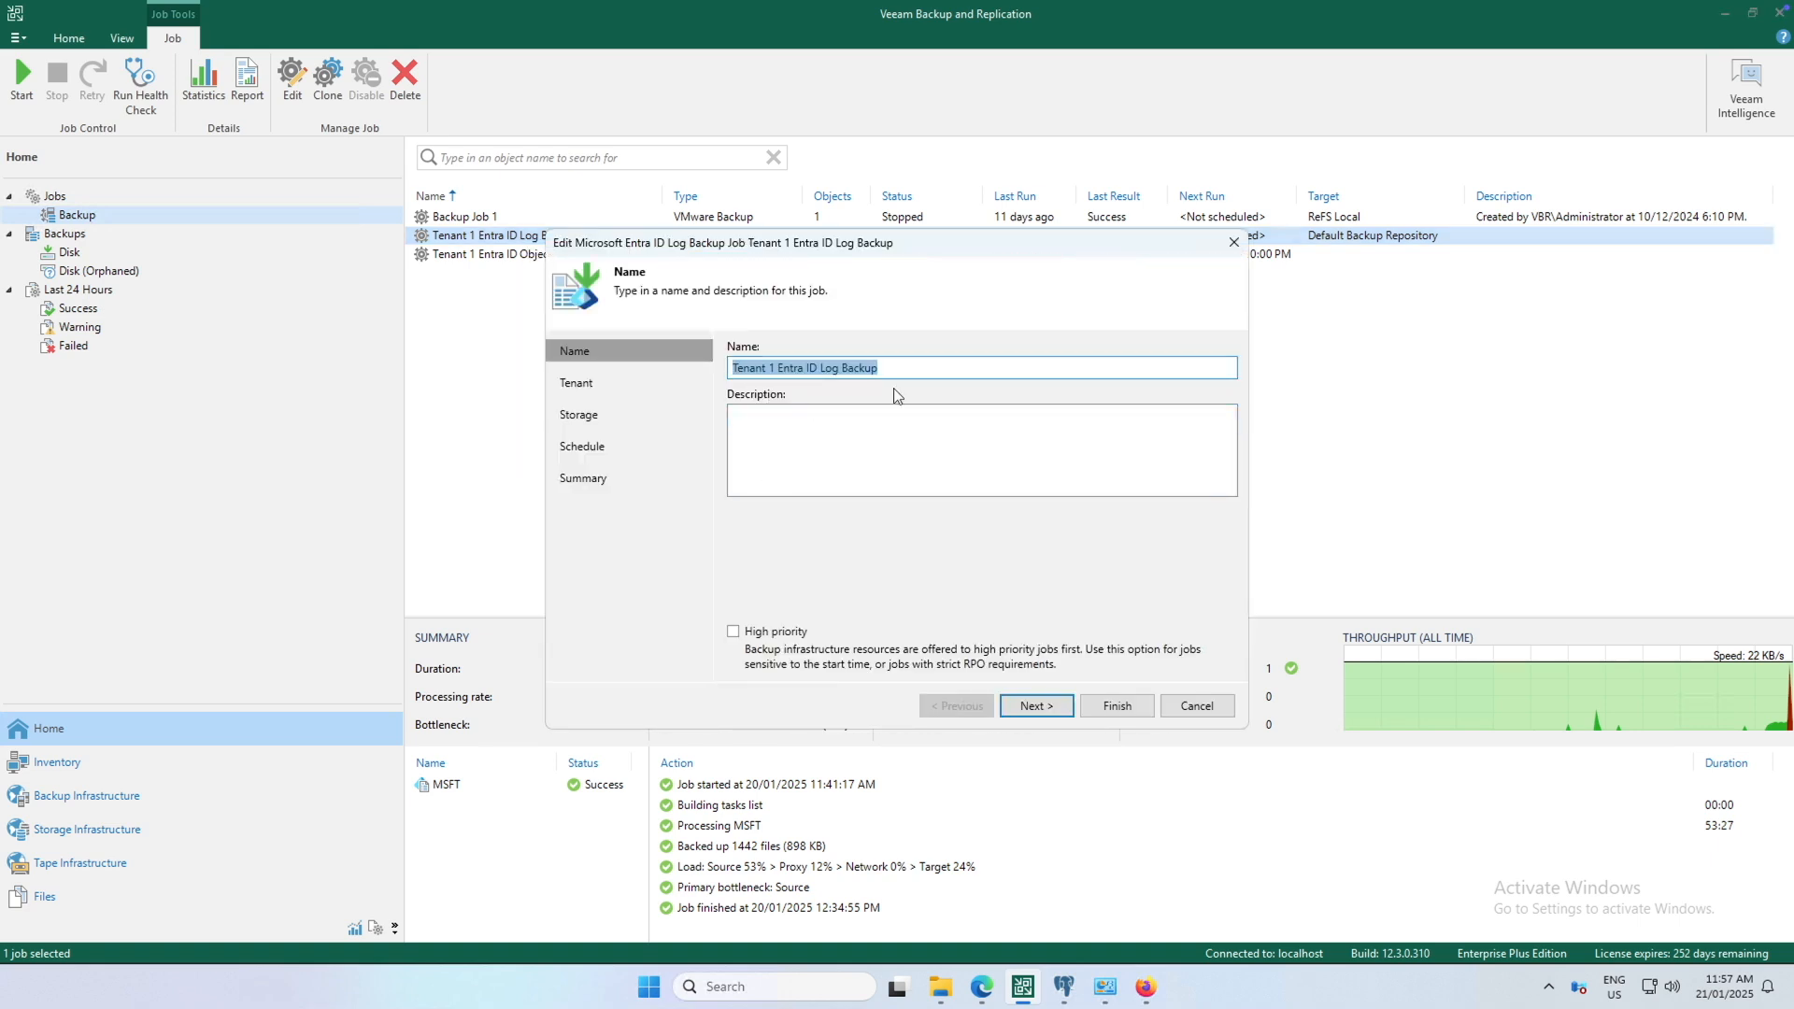
{"action": "left_click", "coordinate": [1037, 706]}
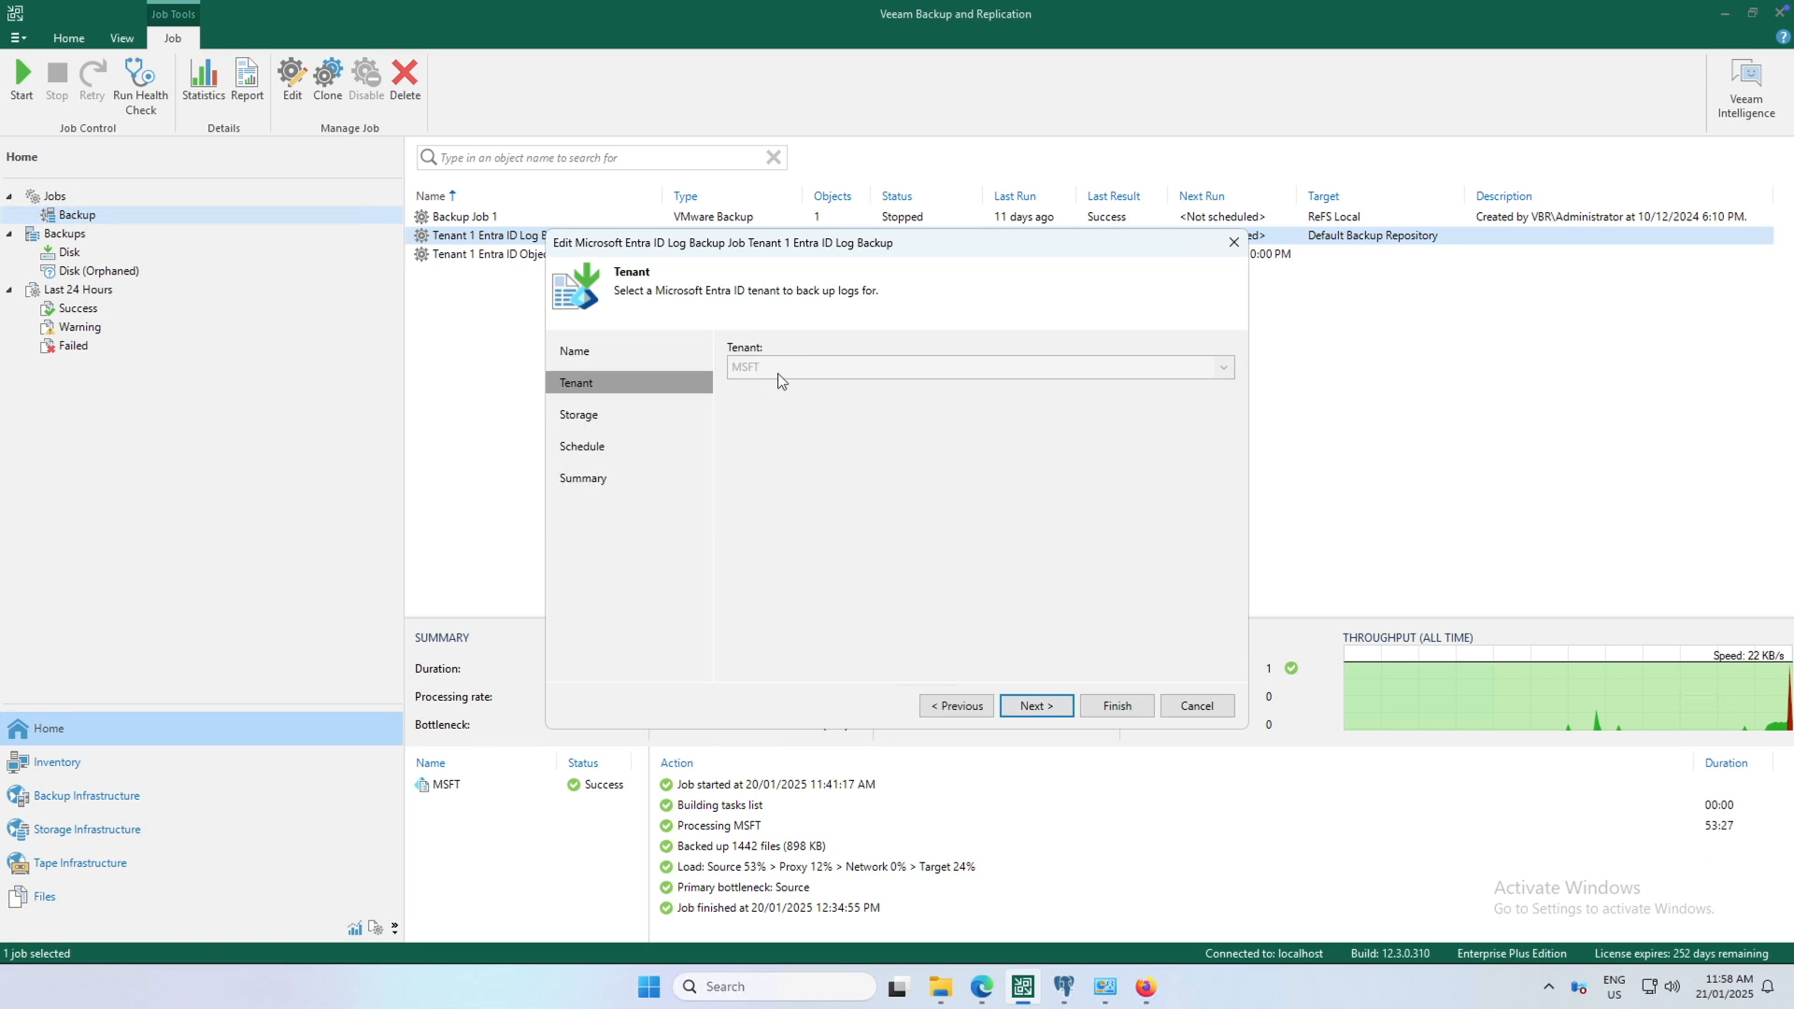
{"action": "left_click", "coordinate": [1053, 702]}
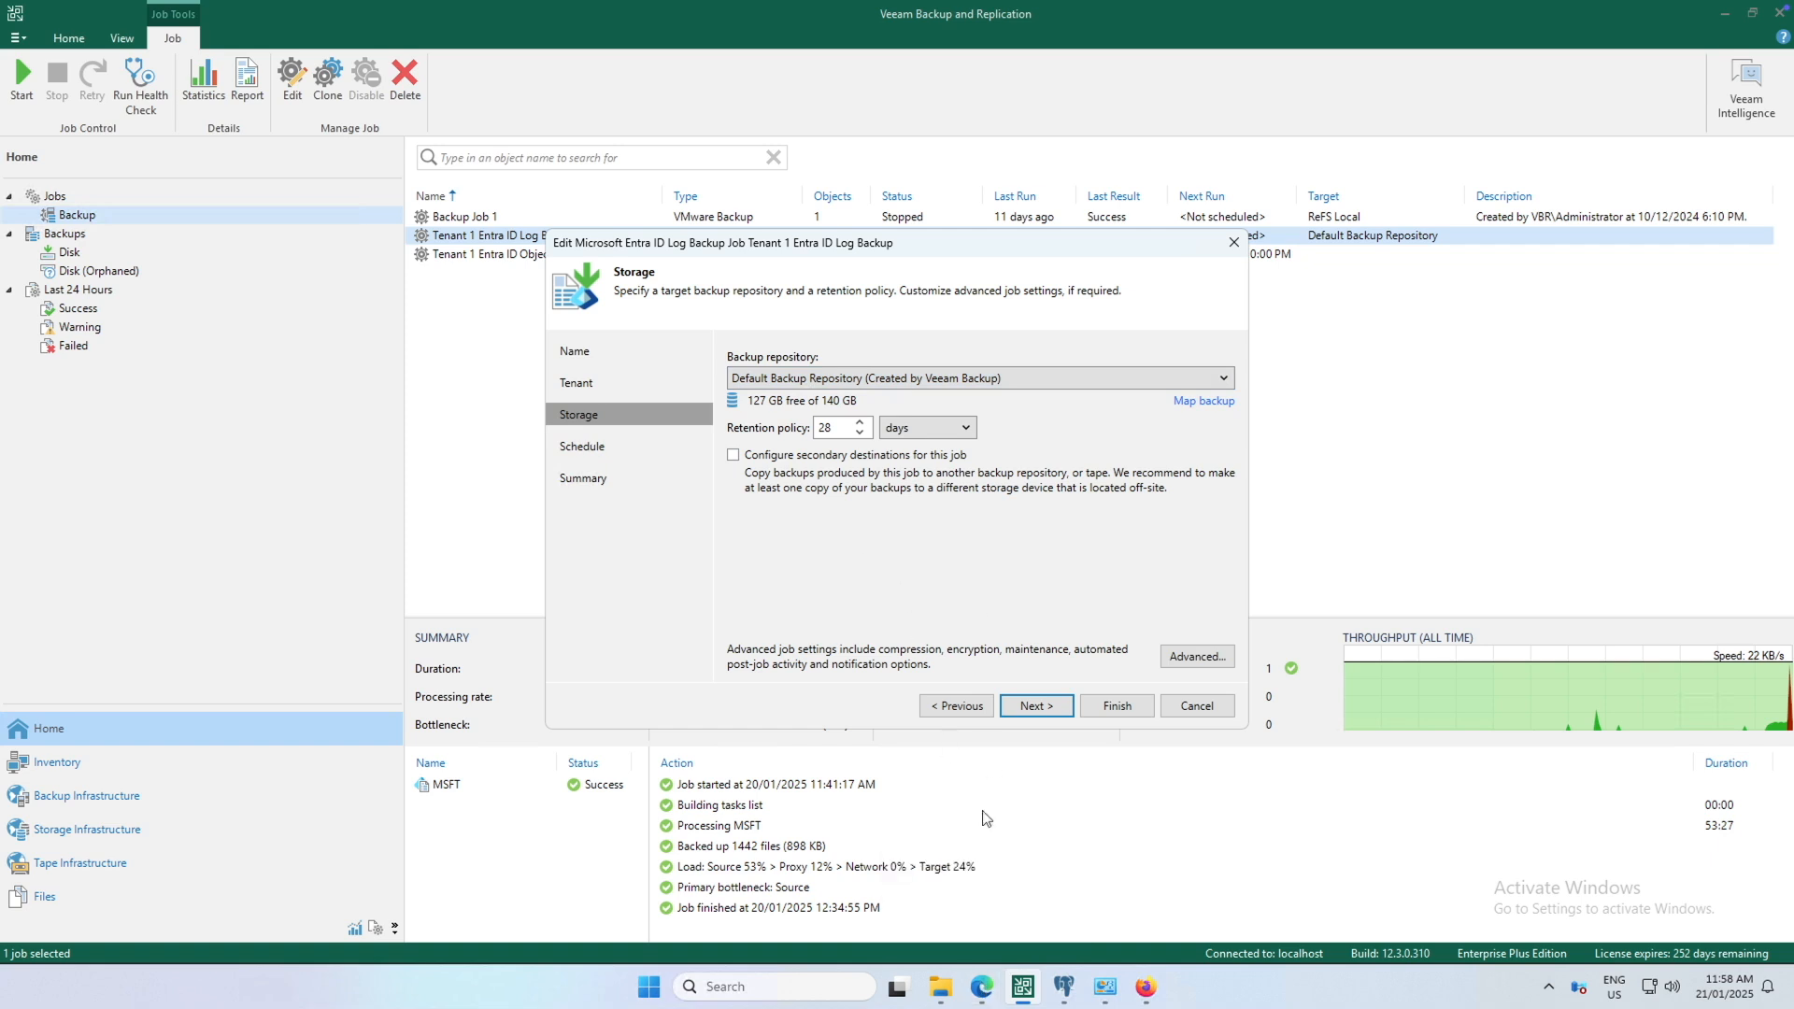
- Switch to Edge, review the supported log and cache repository types in the Veeam Help Center, and return to Veeam
{"action": "left_click", "coordinate": [984, 993]}
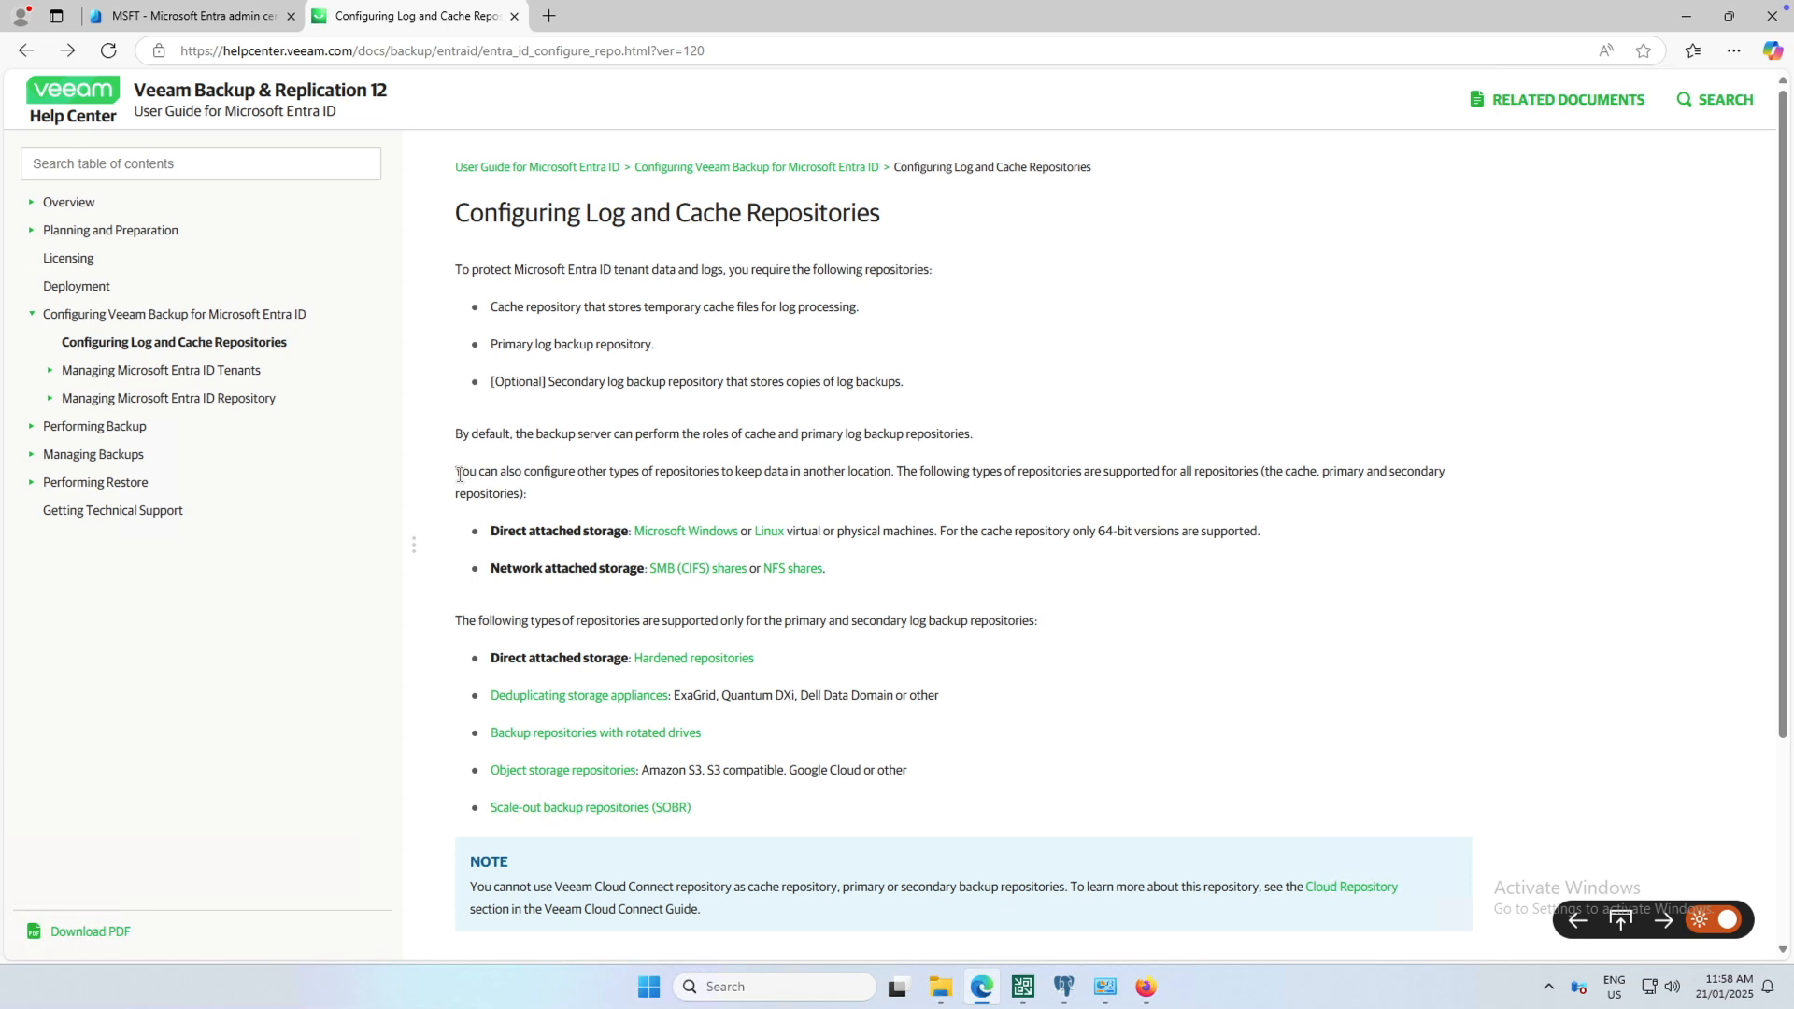
{"action": "left_click_drag", "start_coordinate": [459, 474], "coordinate": [858, 578]}
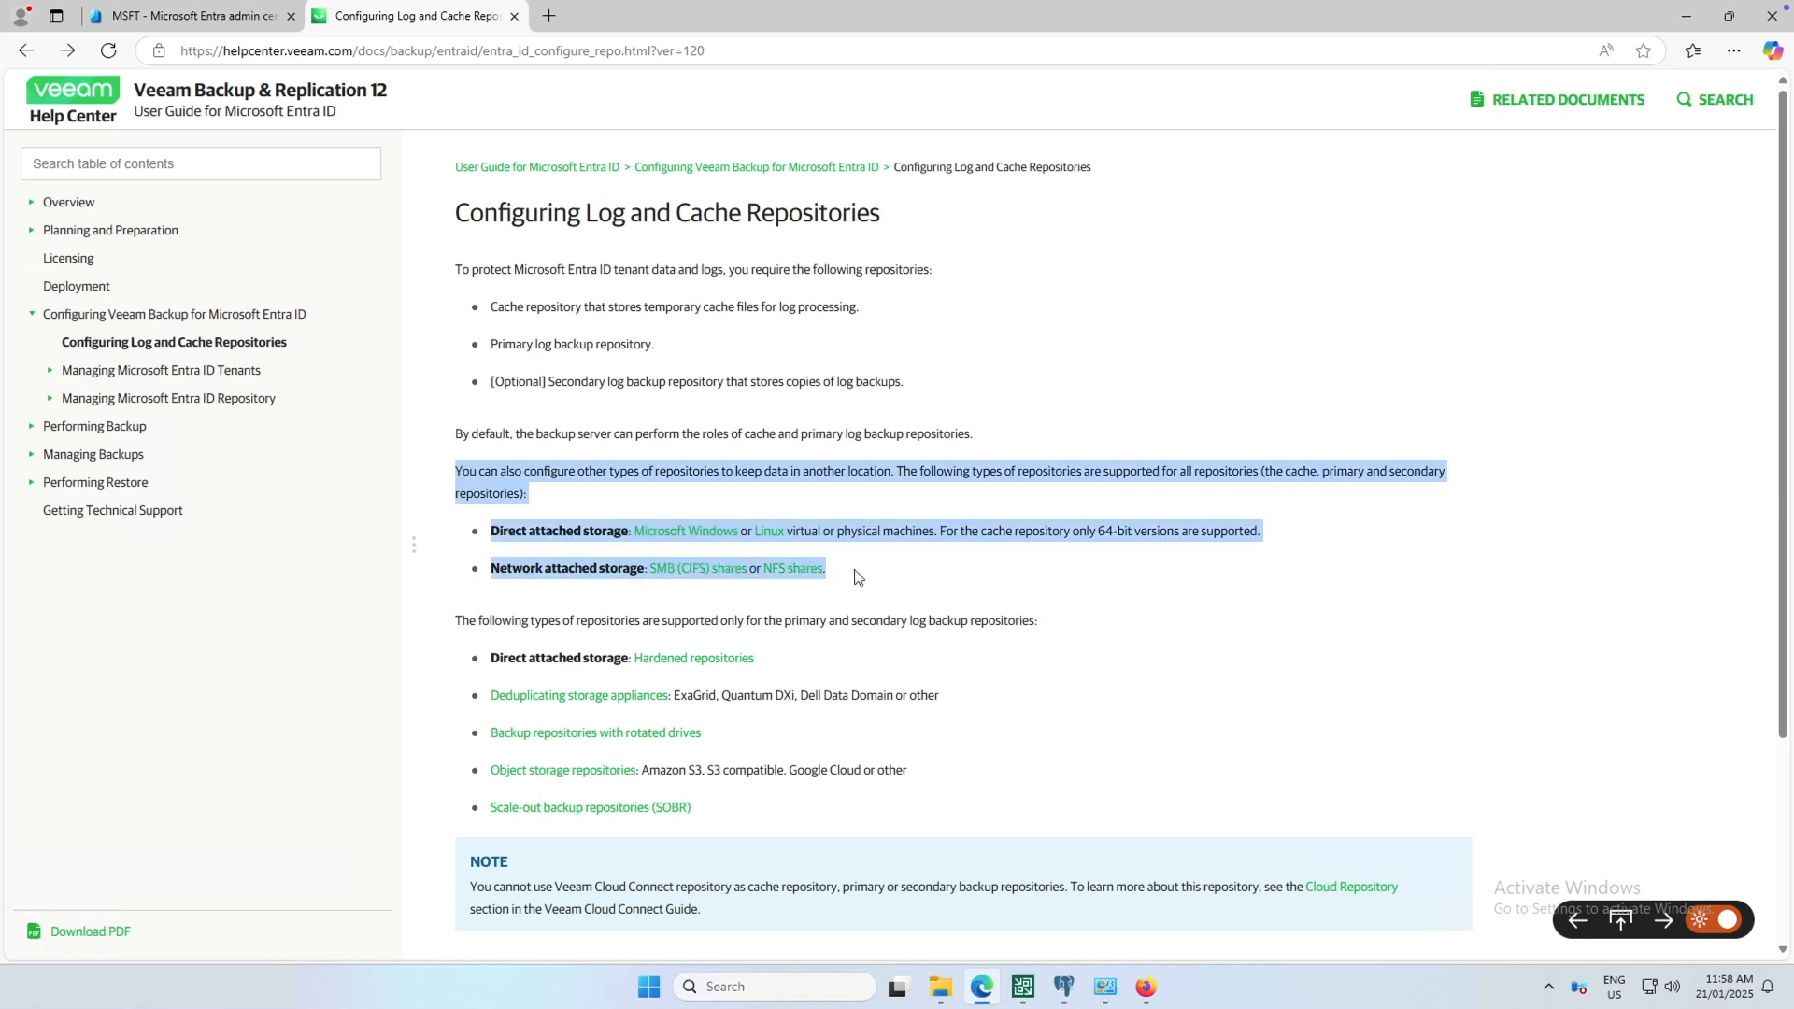
{"action": "left_click", "coordinate": [1169, 612]}
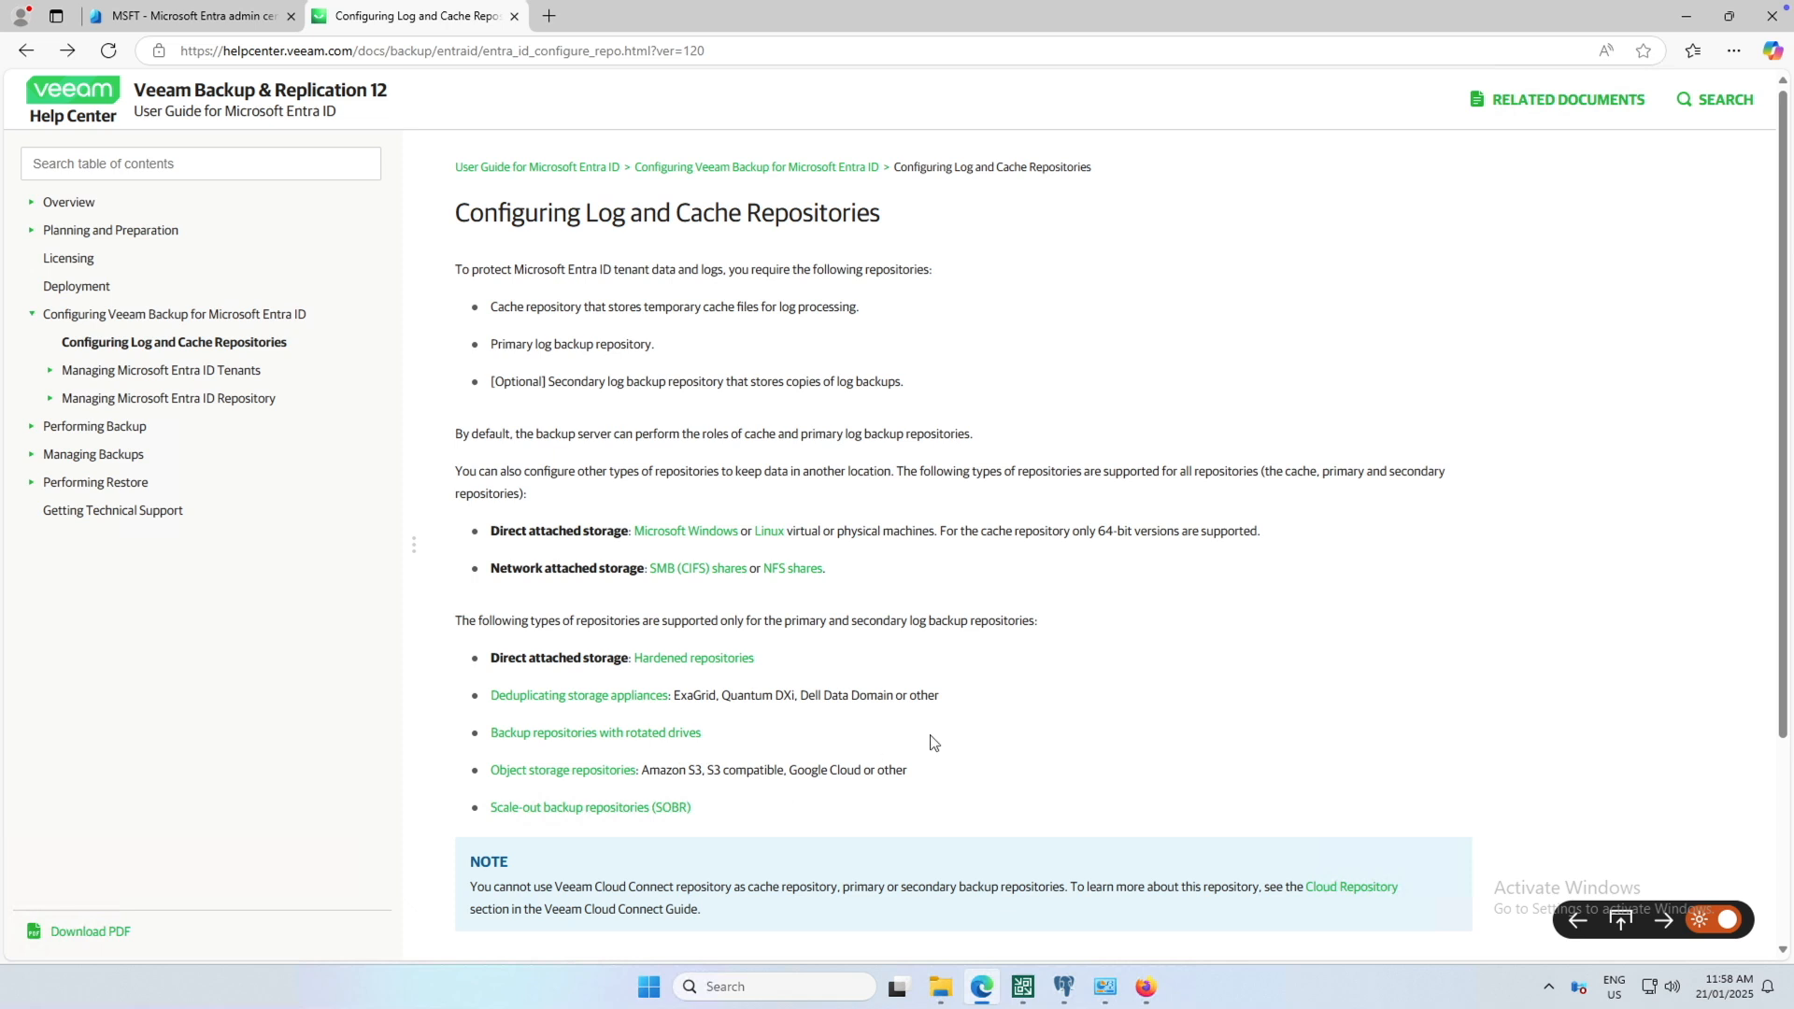
{"action": "left_click", "coordinate": [1689, 20]}
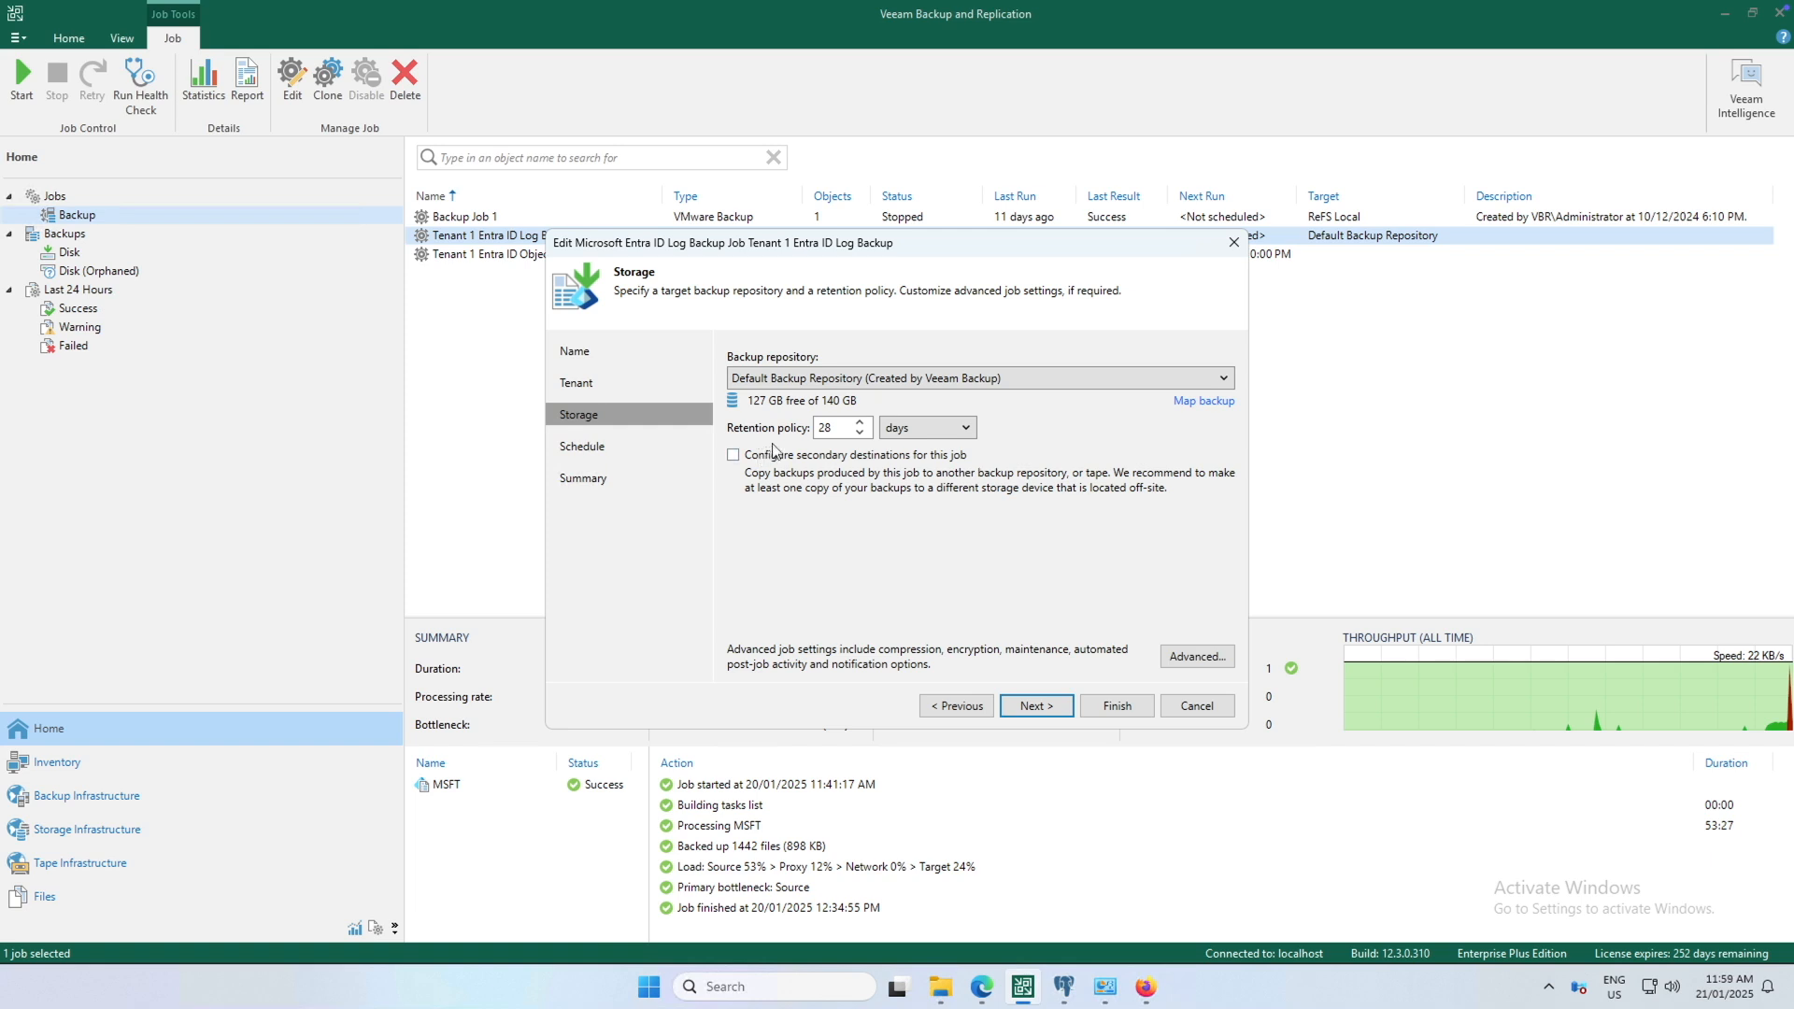
- Review the log backup job's retention period units and try configuring secondary destinations for the job
{"action": "left_click", "coordinate": [906, 430]}
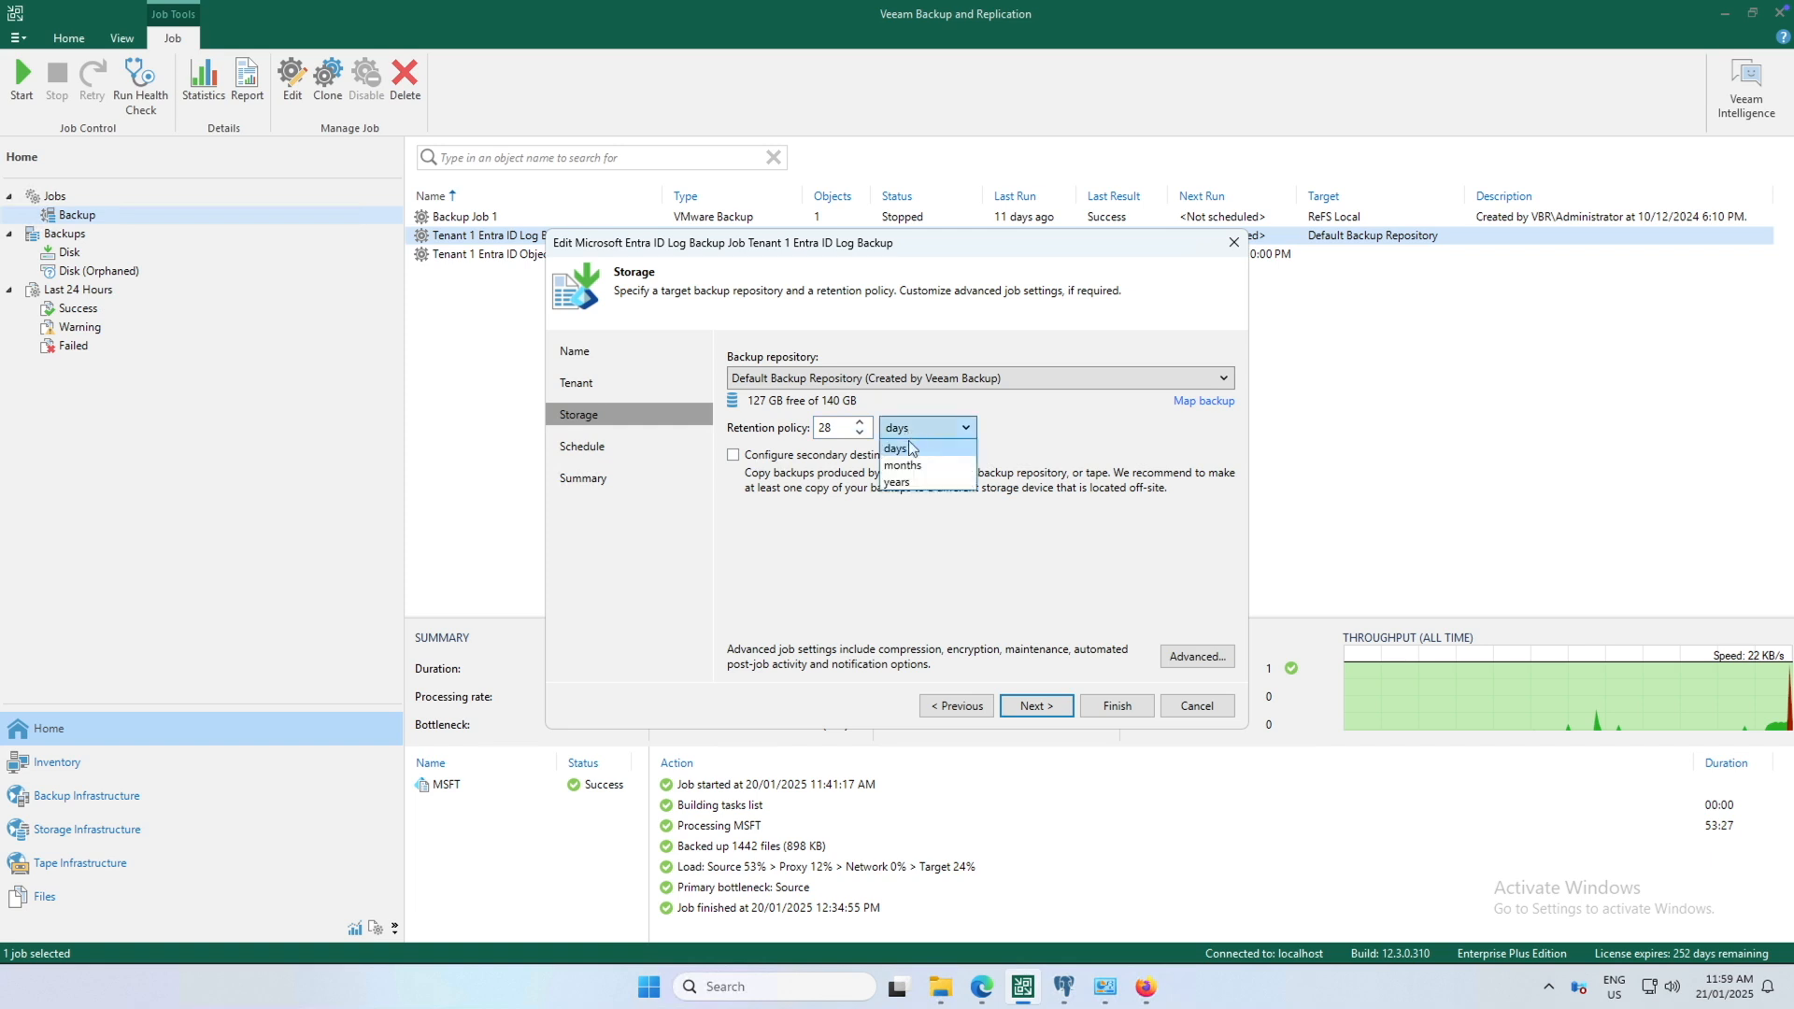
{"action": "left_click", "coordinate": [1041, 555]}
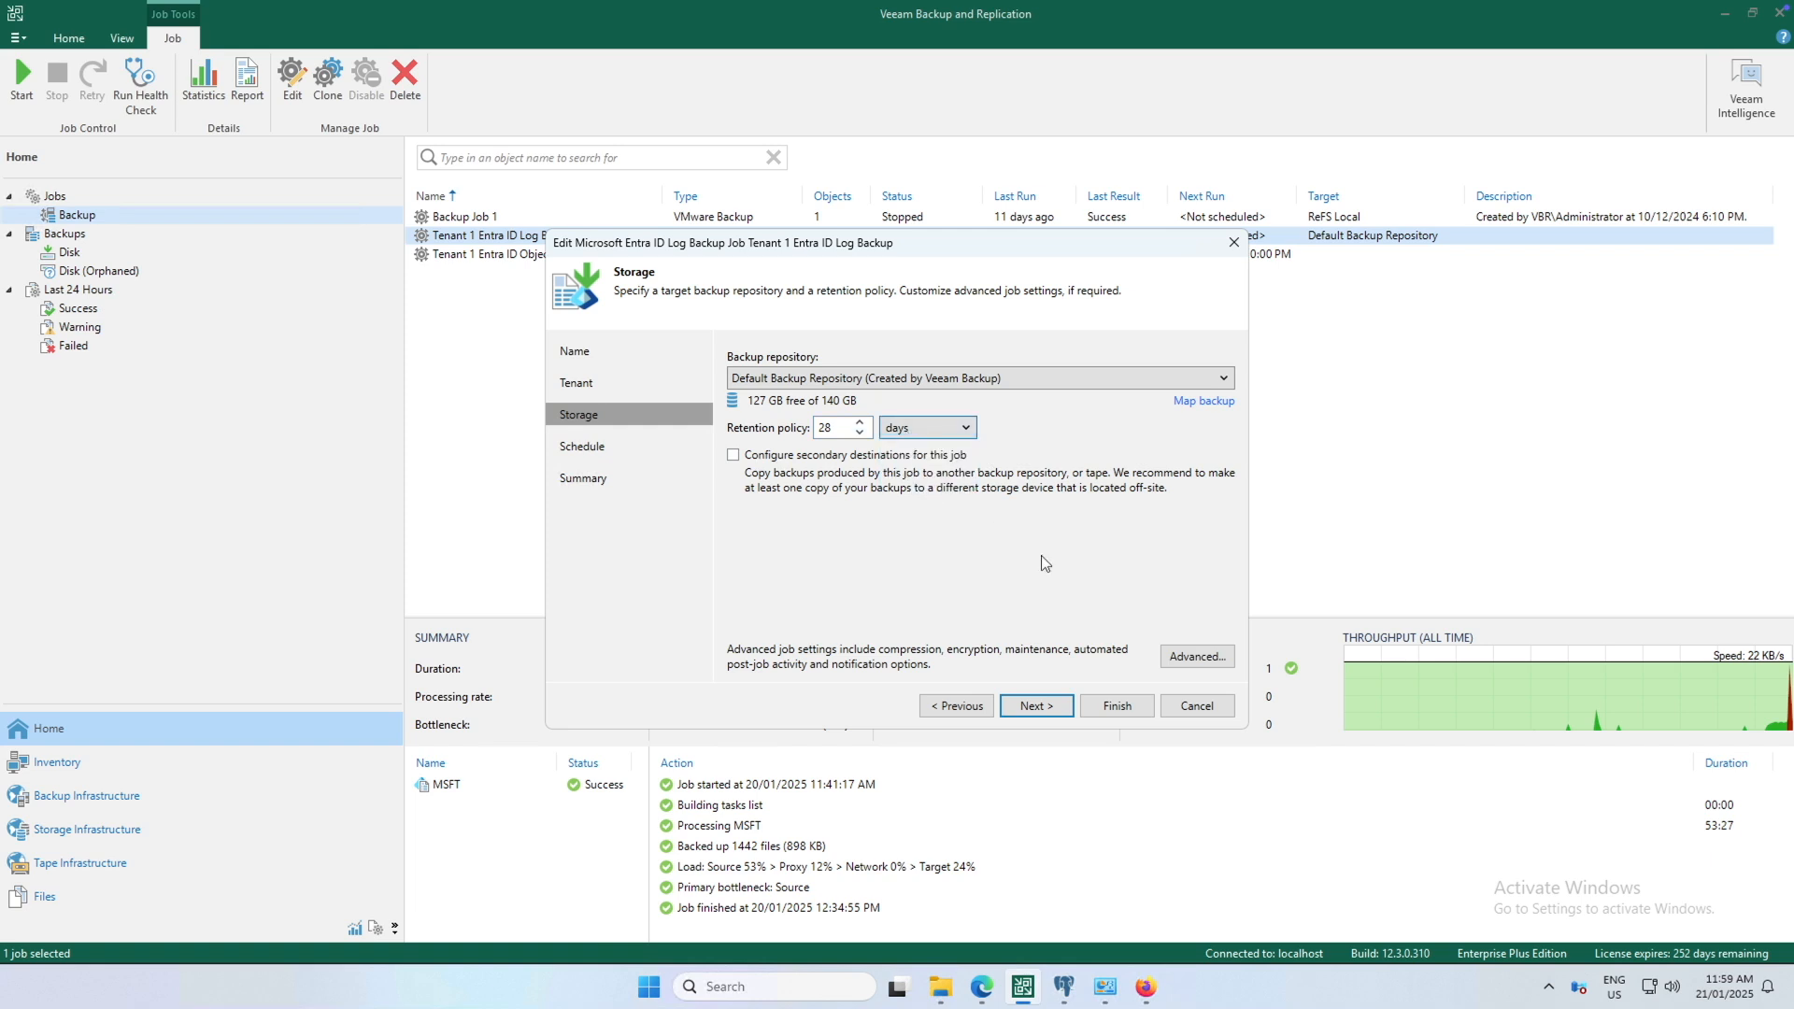
{"action": "left_click", "coordinate": [915, 459]}
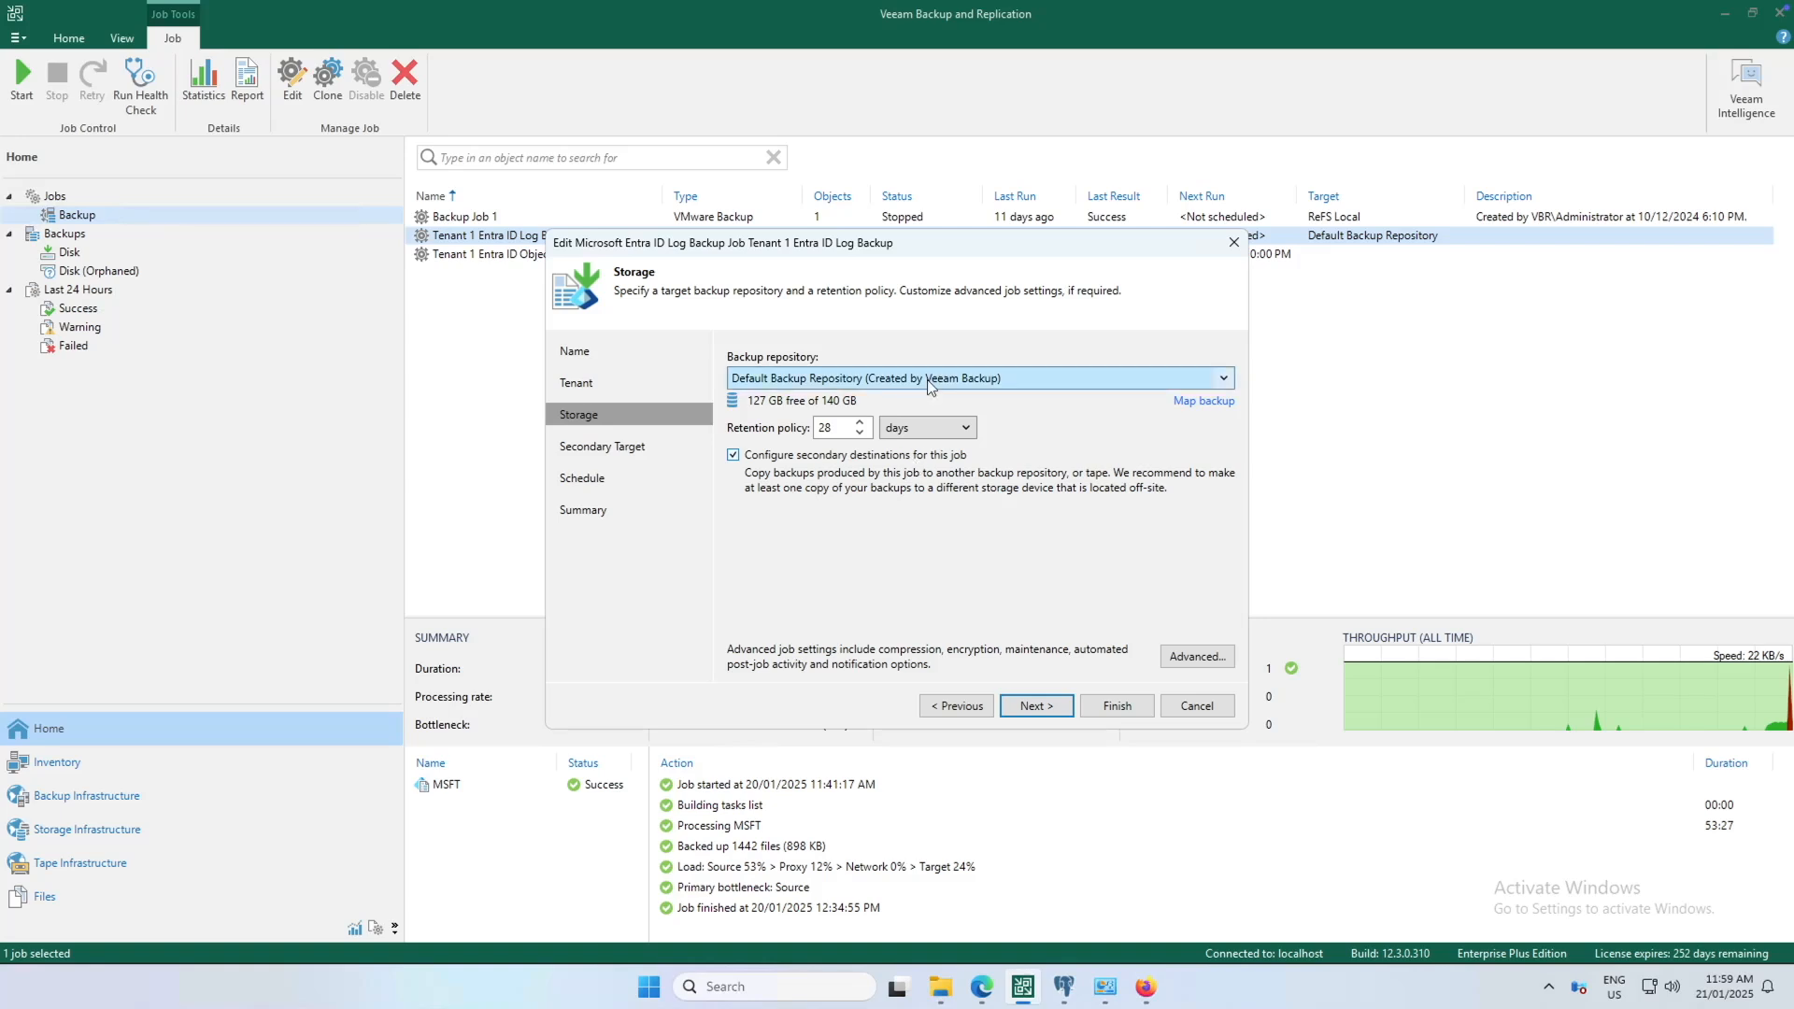
{"action": "left_click", "coordinate": [814, 463]}
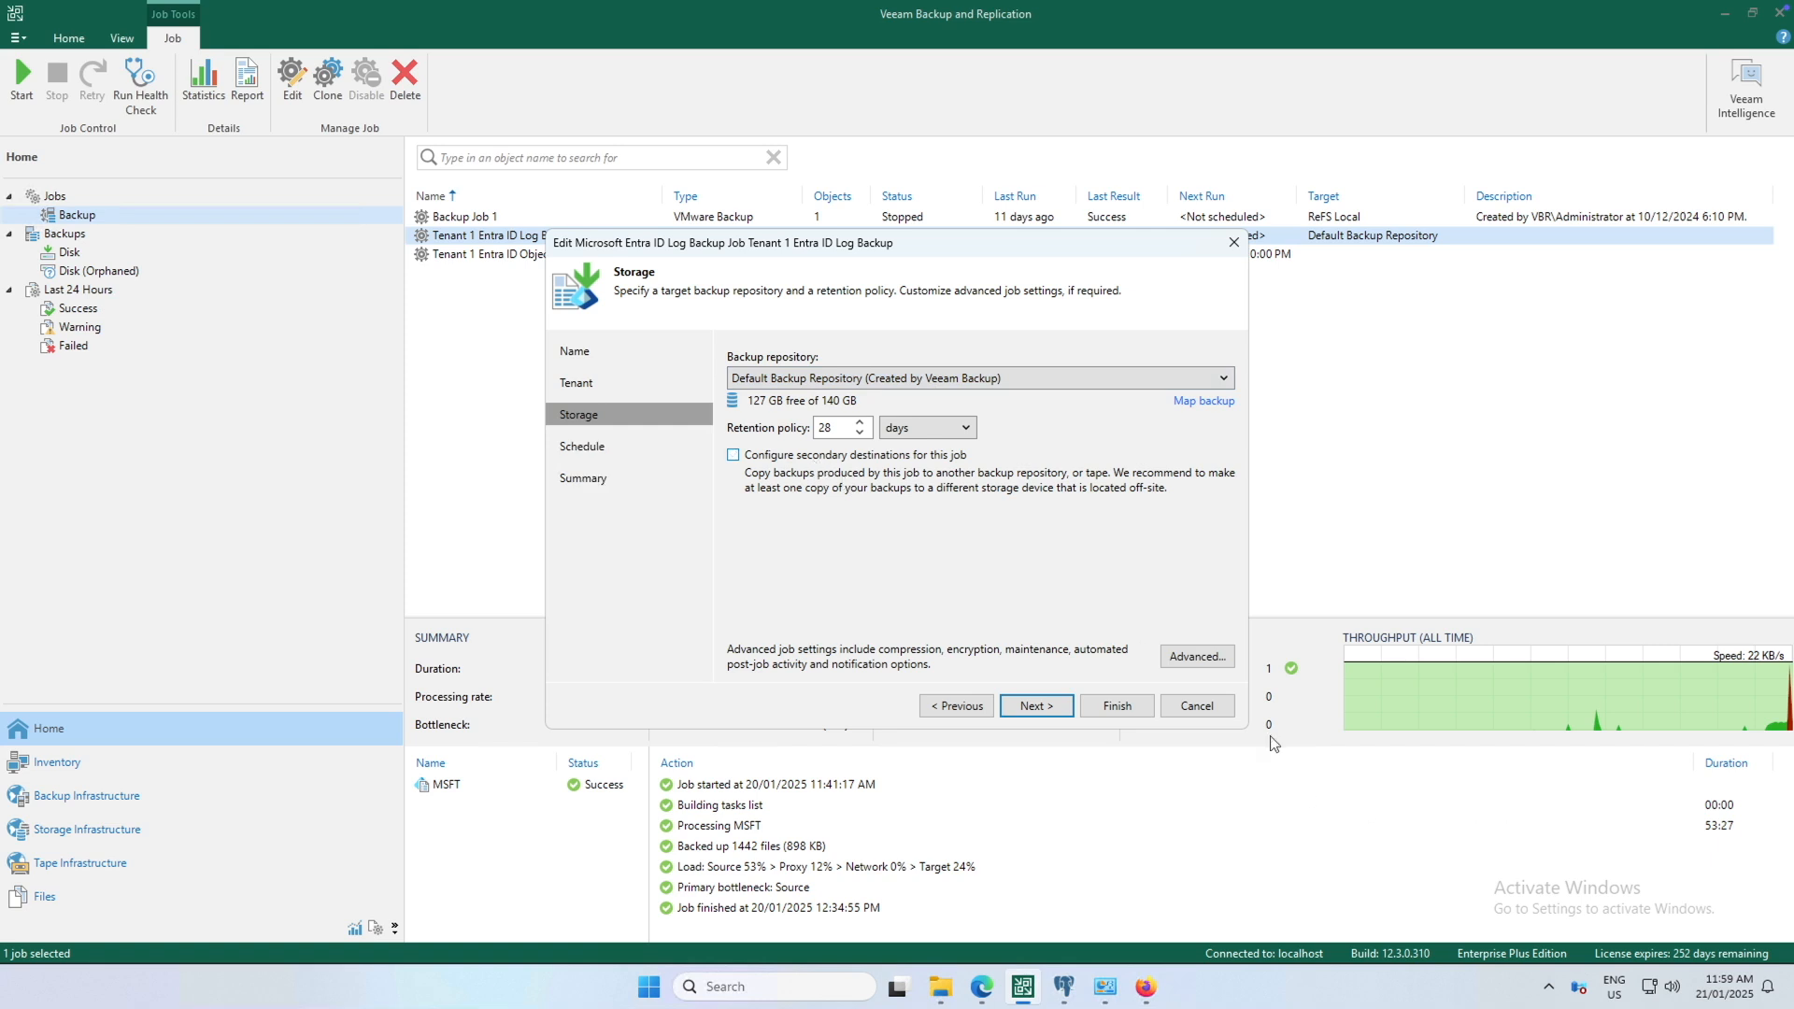
- Review the storage and maintenance options in the log backup job's advanced settings, and leave them without saving
{"action": "left_click", "coordinate": [1211, 665]}
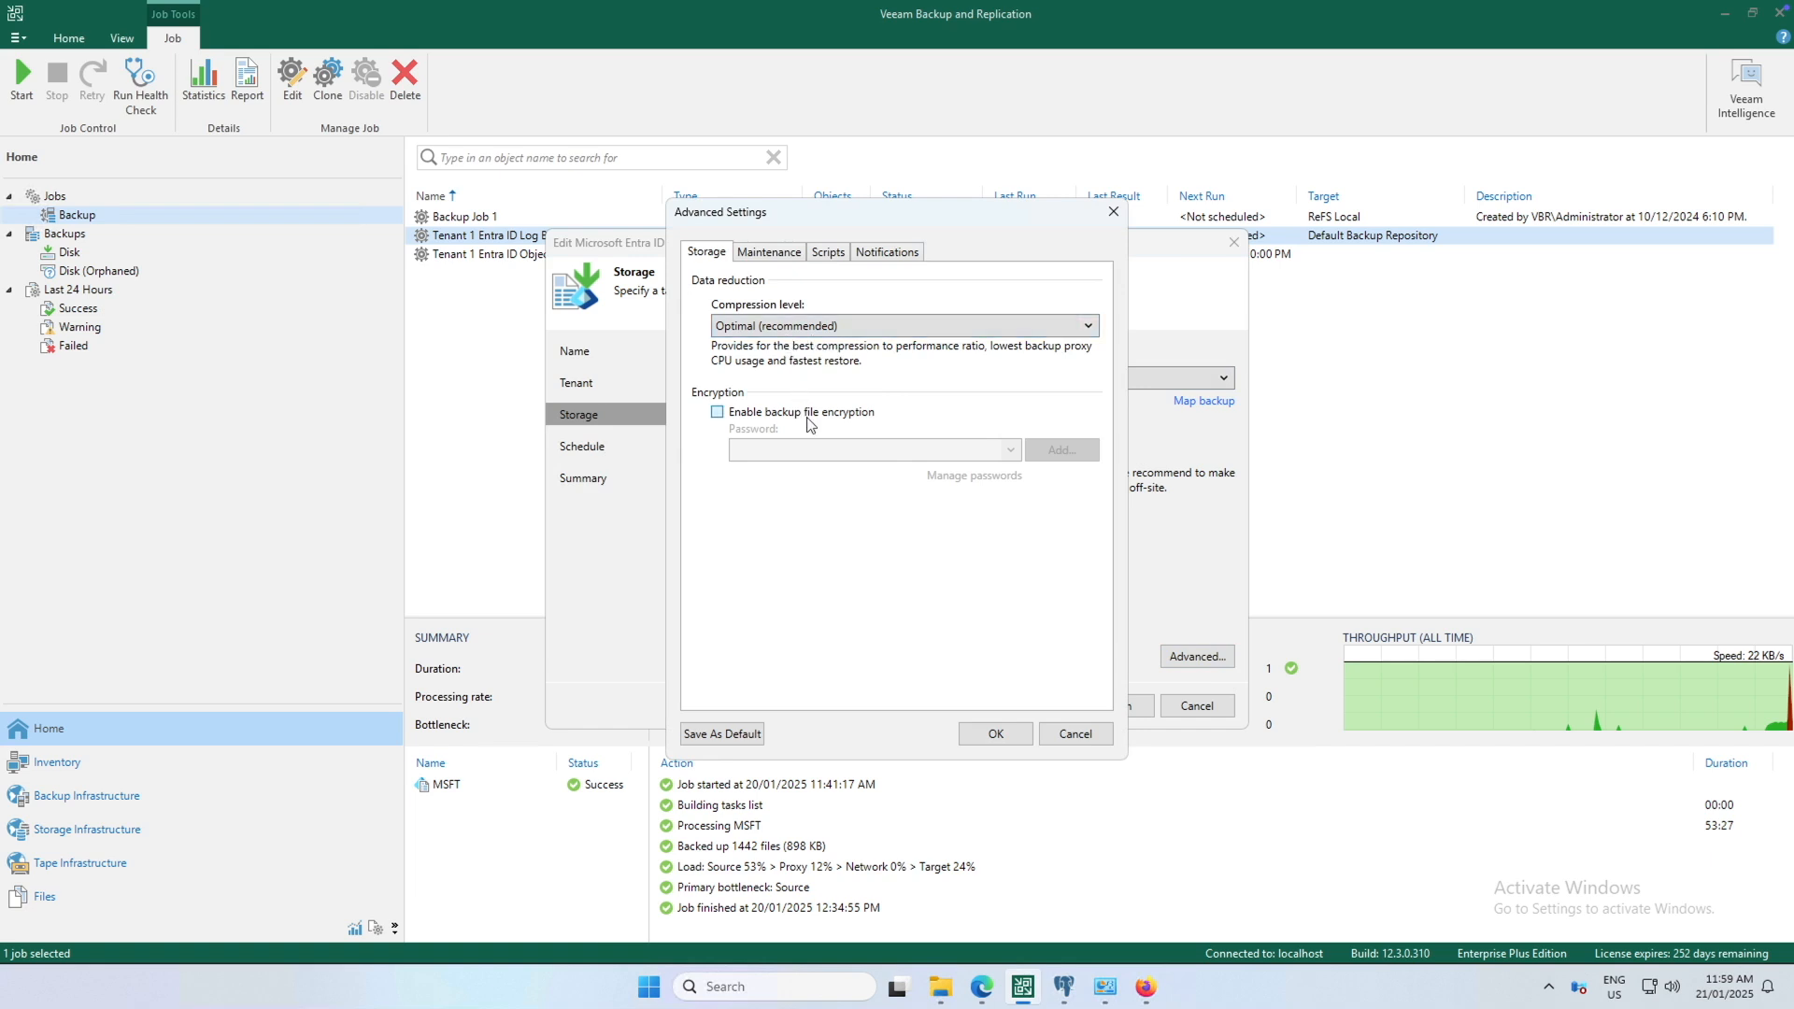
{"action": "left_click", "coordinate": [790, 270]}
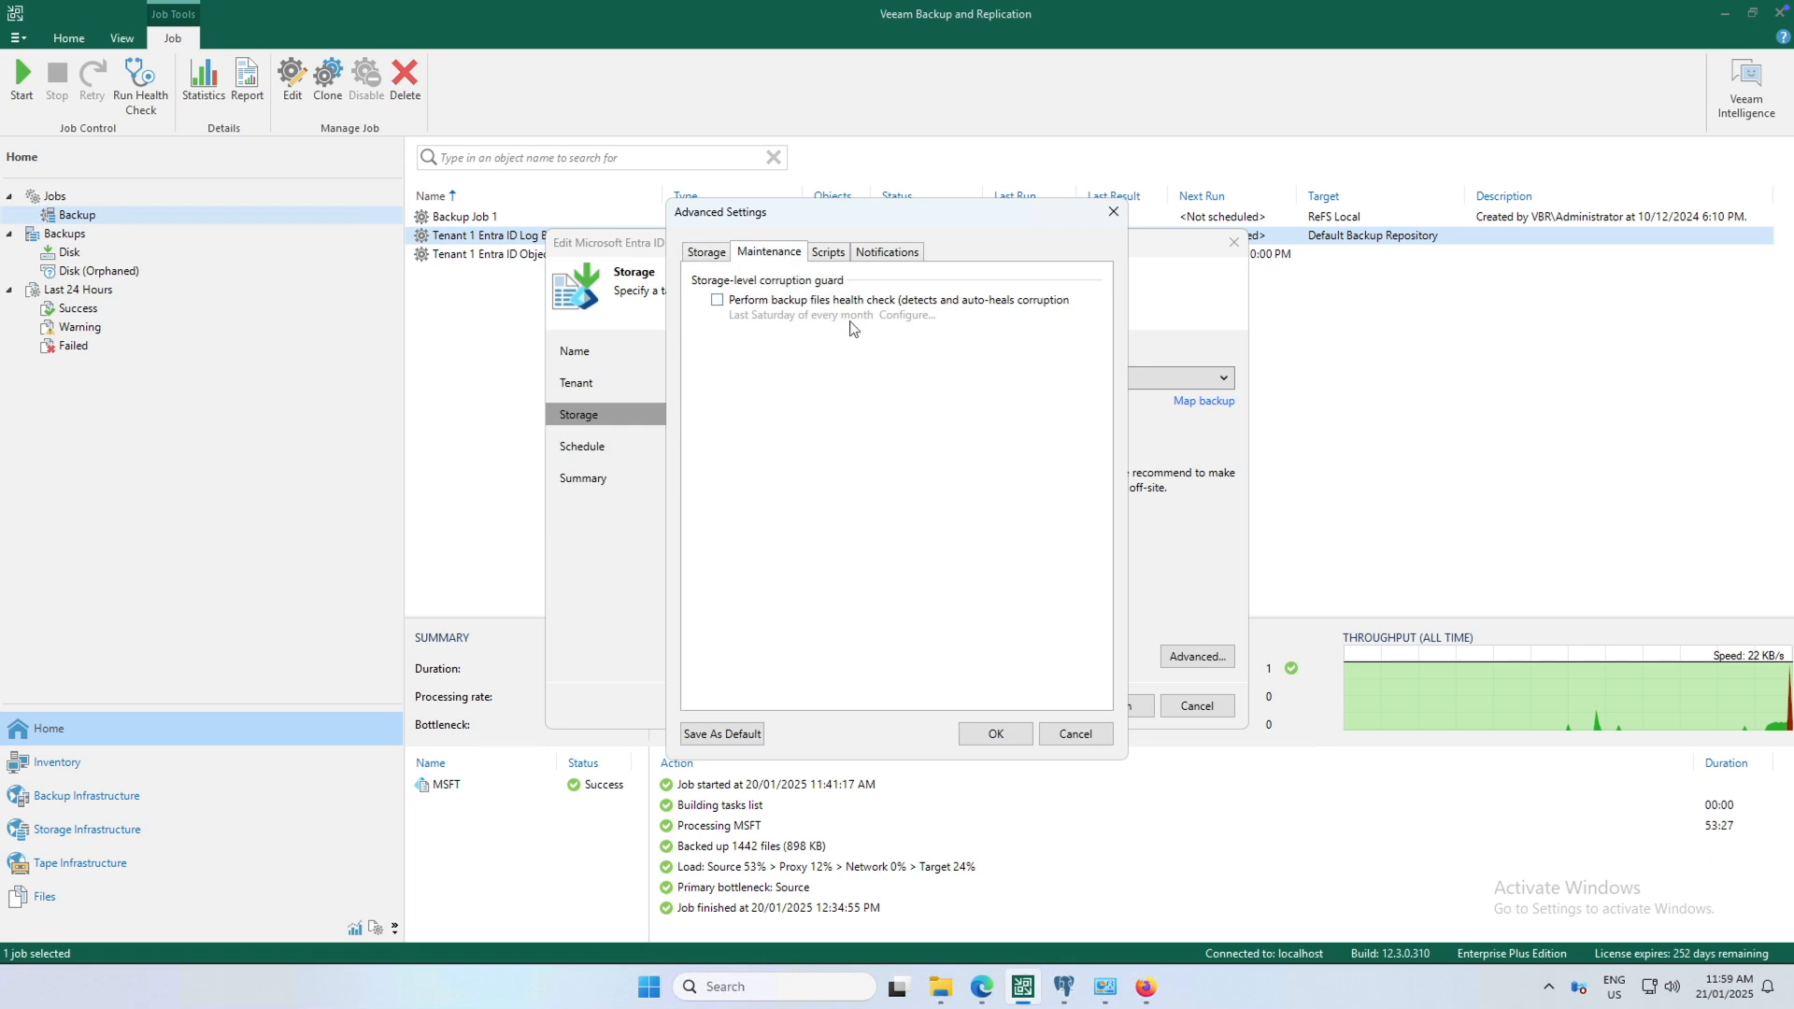
{"action": "left_click", "coordinate": [1102, 738]}
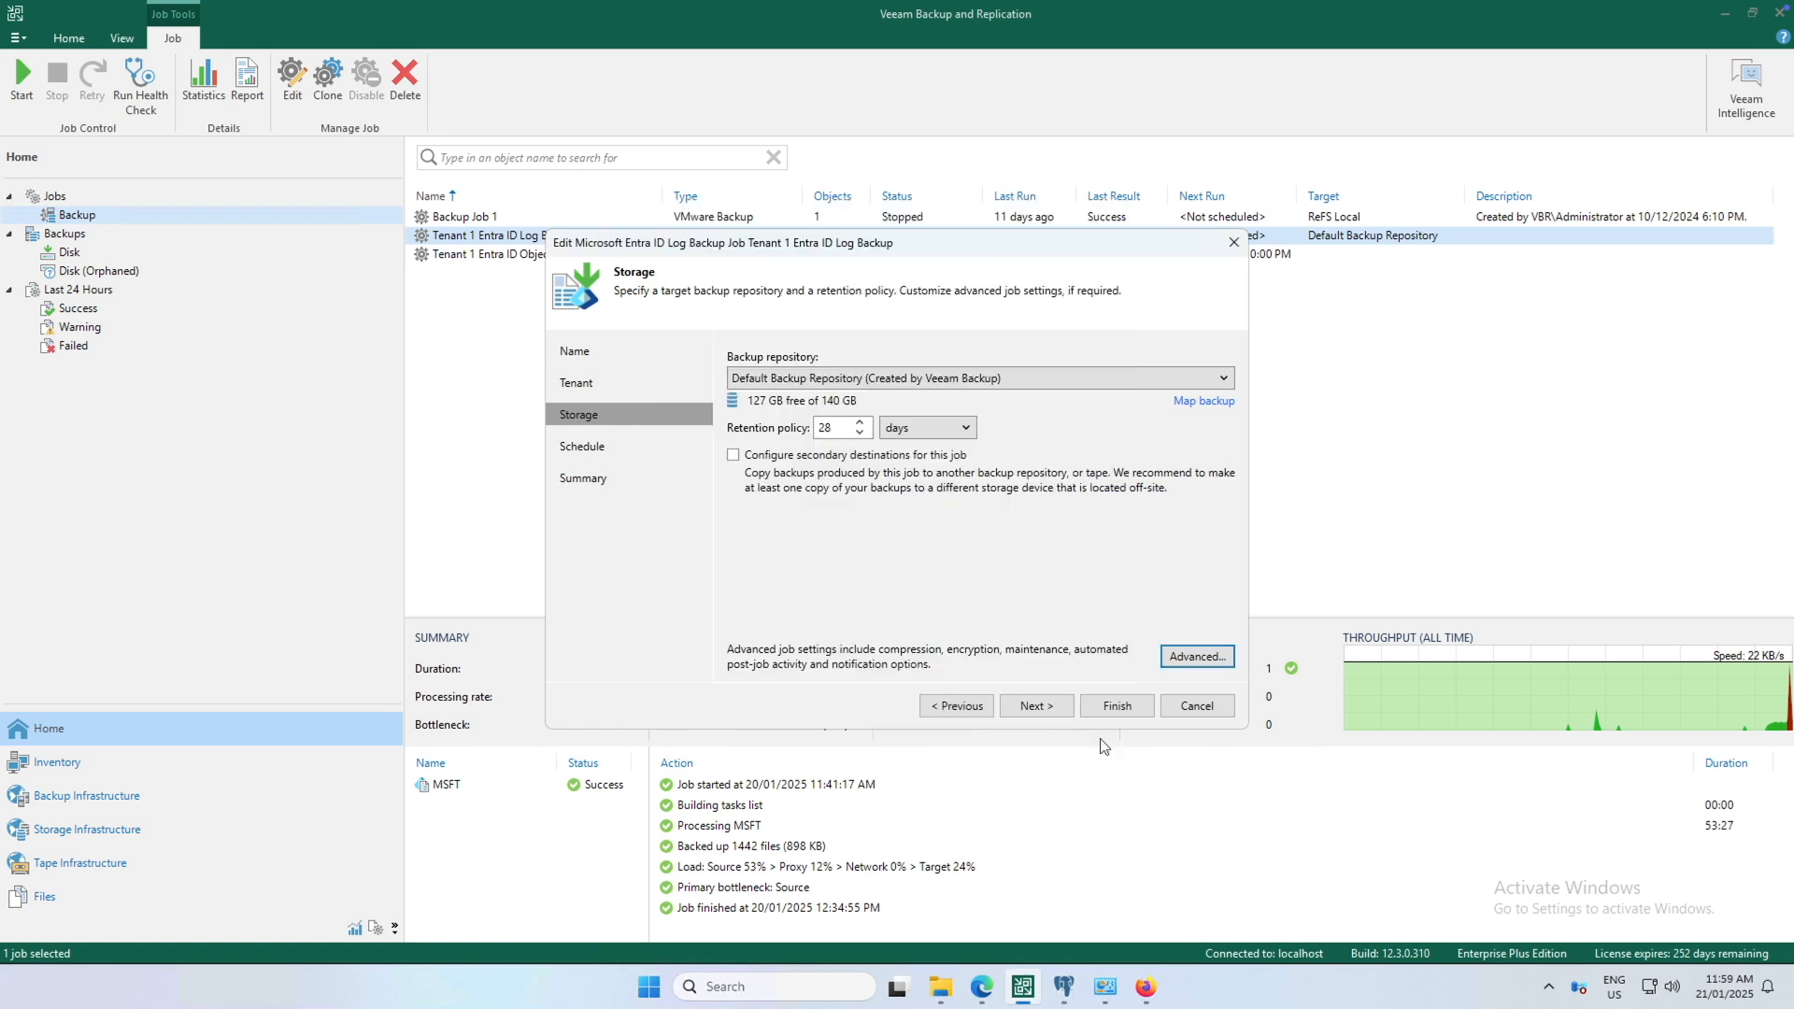
- View the log backup job's schedule options and exit the job editor without applying changes
{"action": "left_click", "coordinate": [1045, 704]}
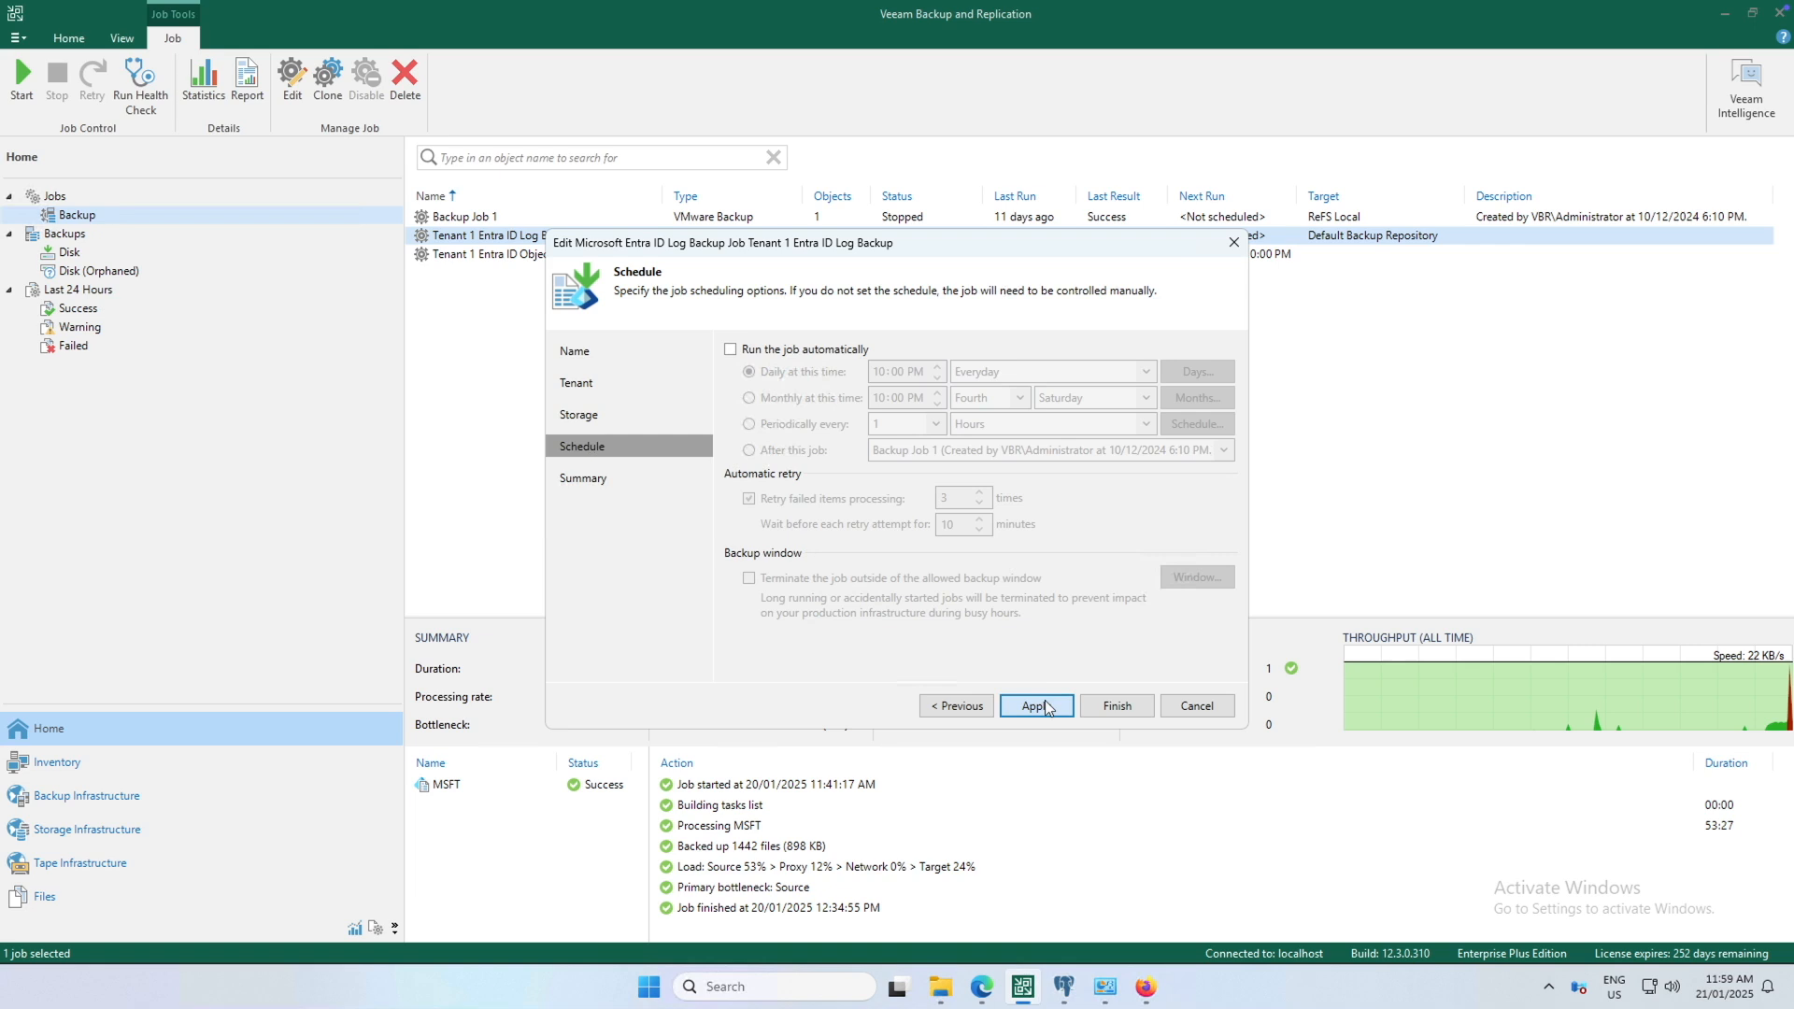
{"action": "left_click", "coordinate": [1181, 704]}
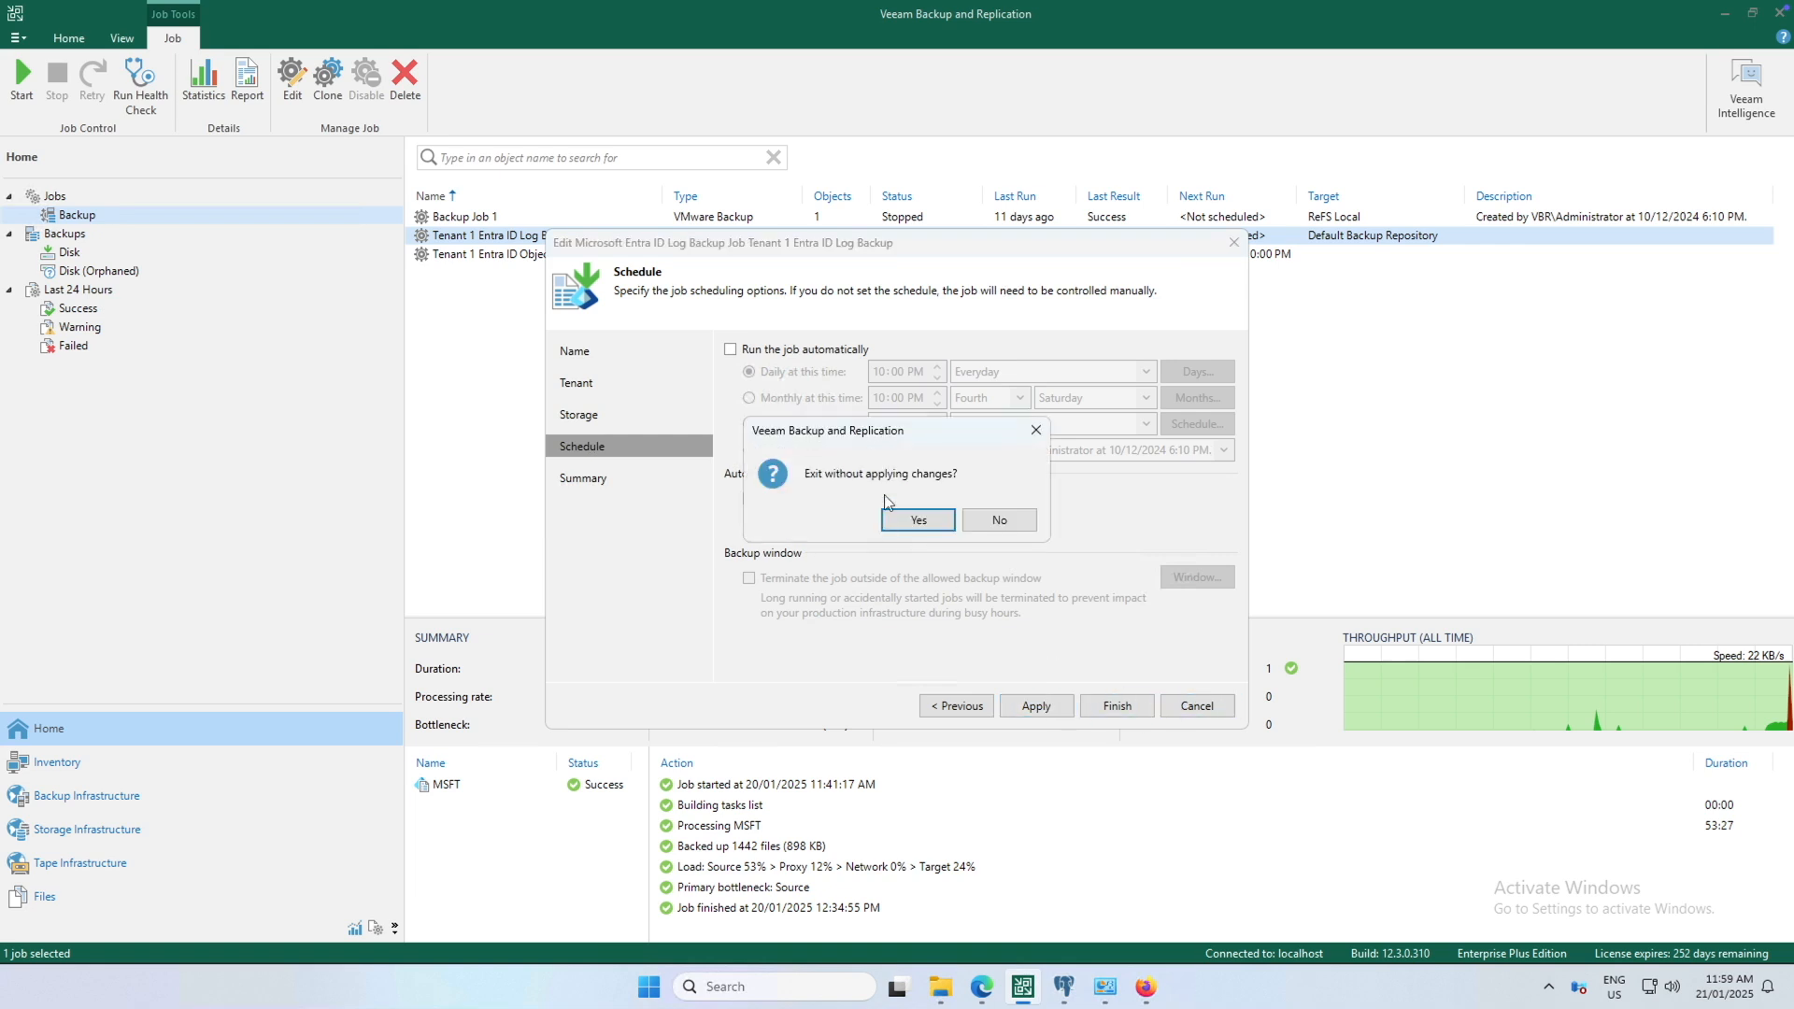
{"action": "left_click", "coordinate": [906, 521]}
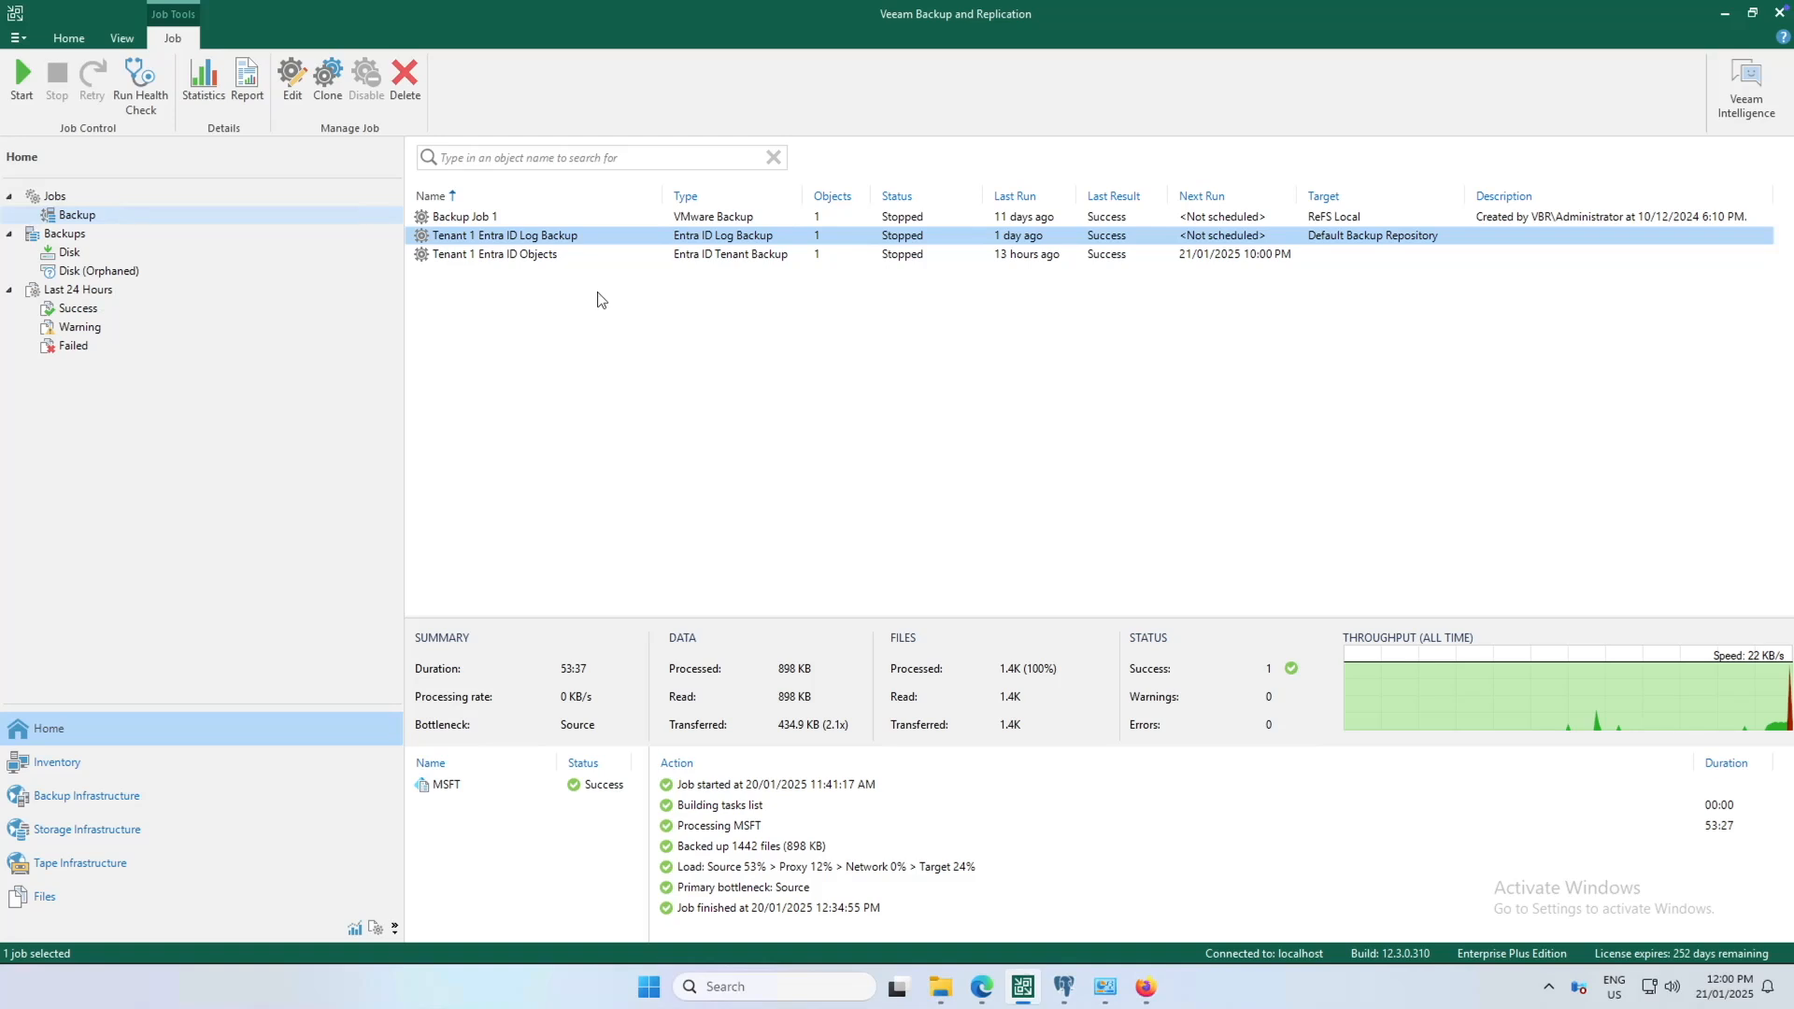
- Show the backups stored on disk and select the Entra ID Visual Studio backup
{"action": "left_click", "coordinate": [69, 254]}
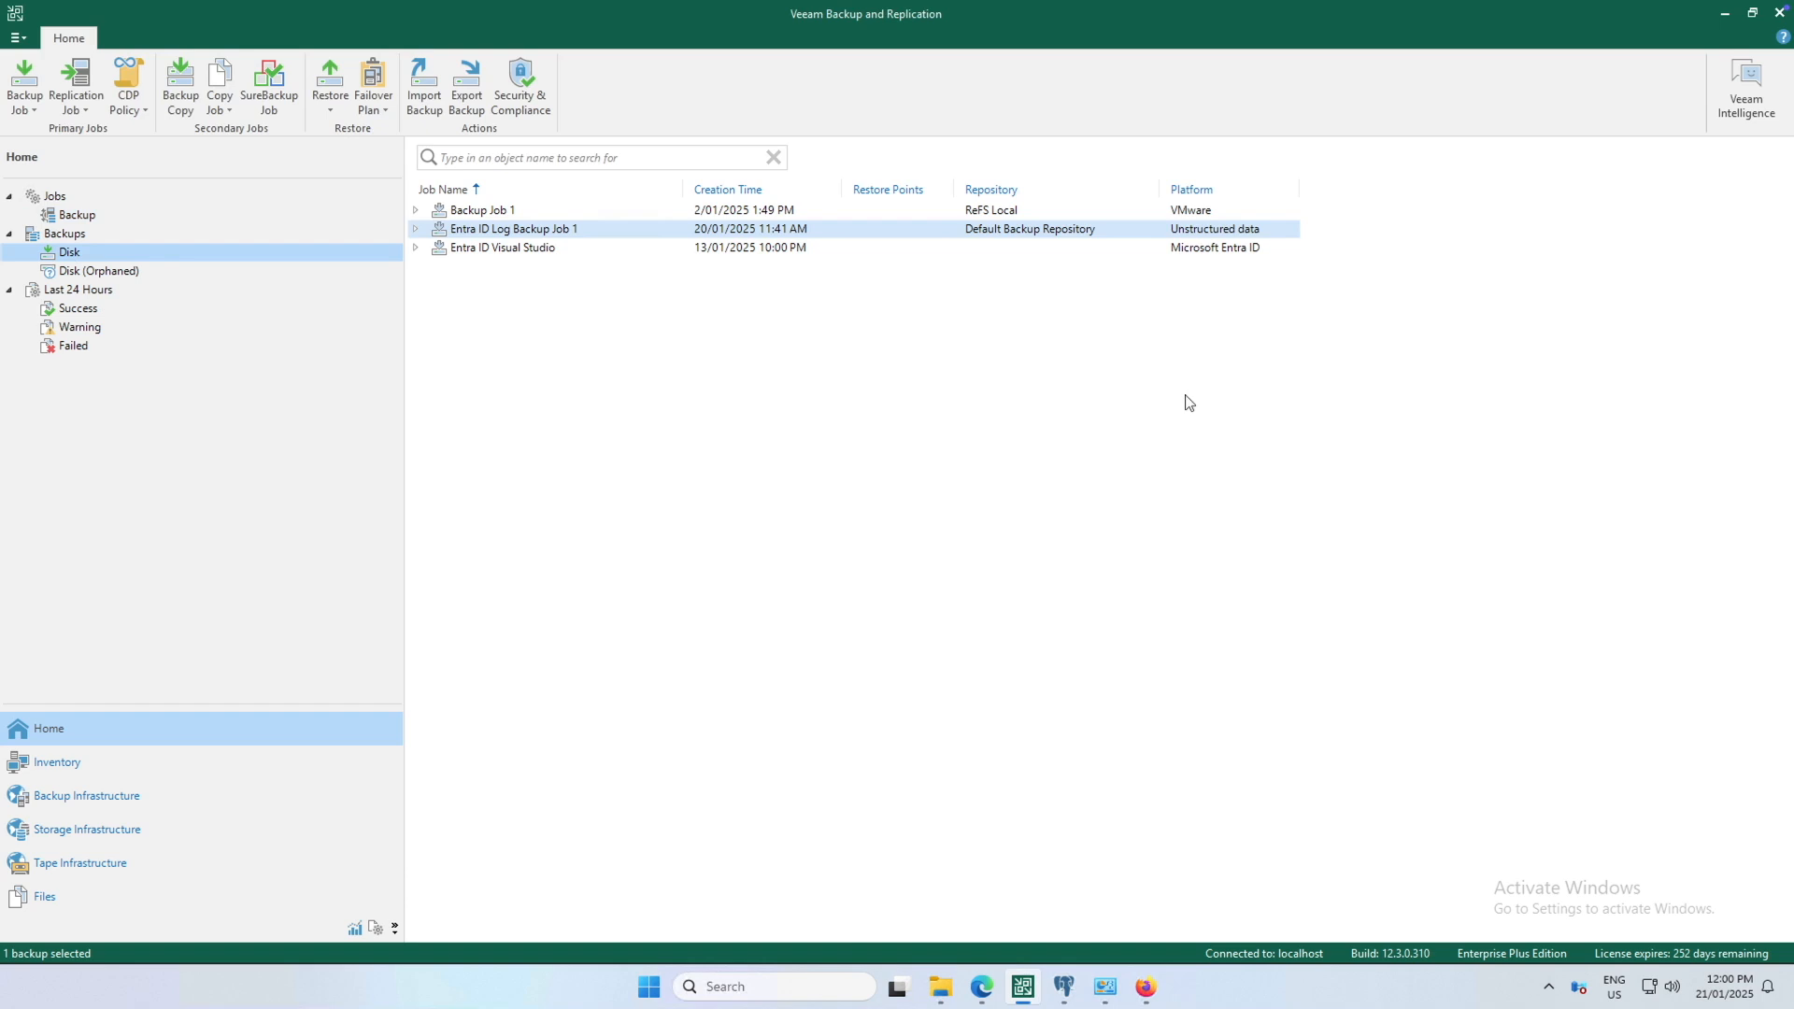
{"action": "left_click", "coordinate": [1213, 248]}
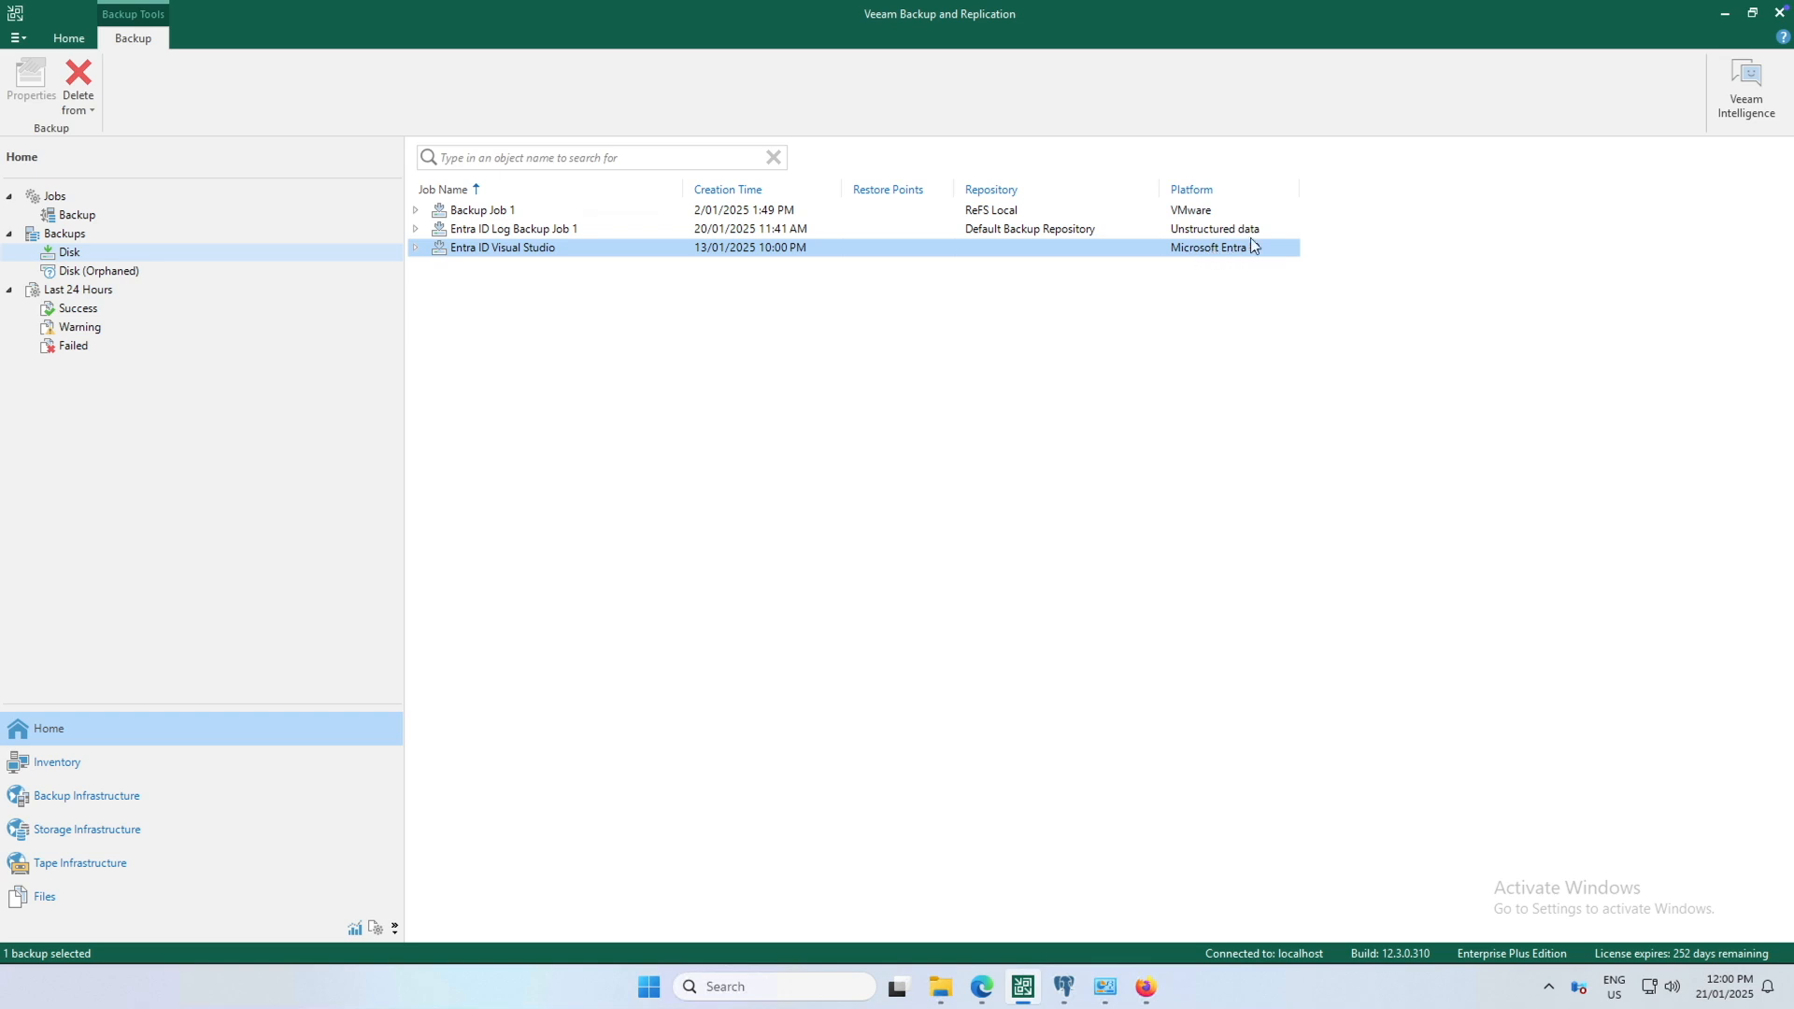
- Expand the Entra ID Visual Studio backup and open the Entra ID tenant restore for MSFT
{"action": "left_click", "coordinate": [1251, 230]}
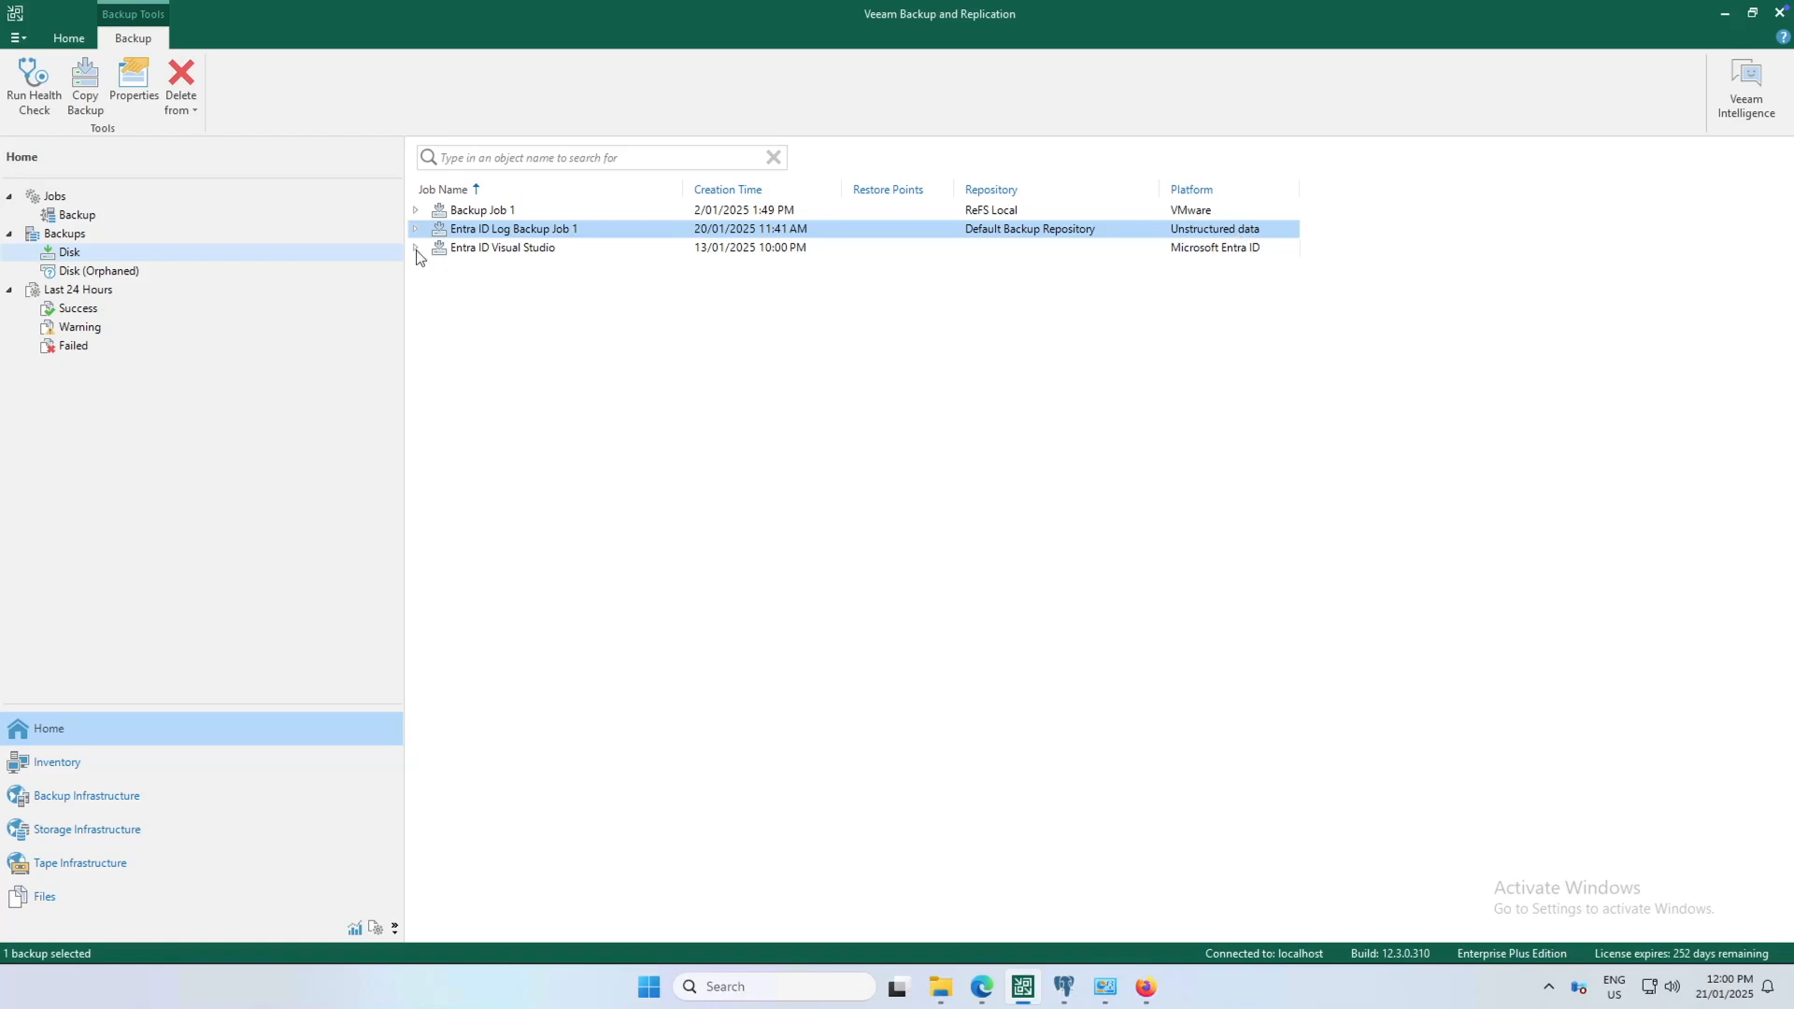
{"action": "left_click", "coordinate": [453, 251]}
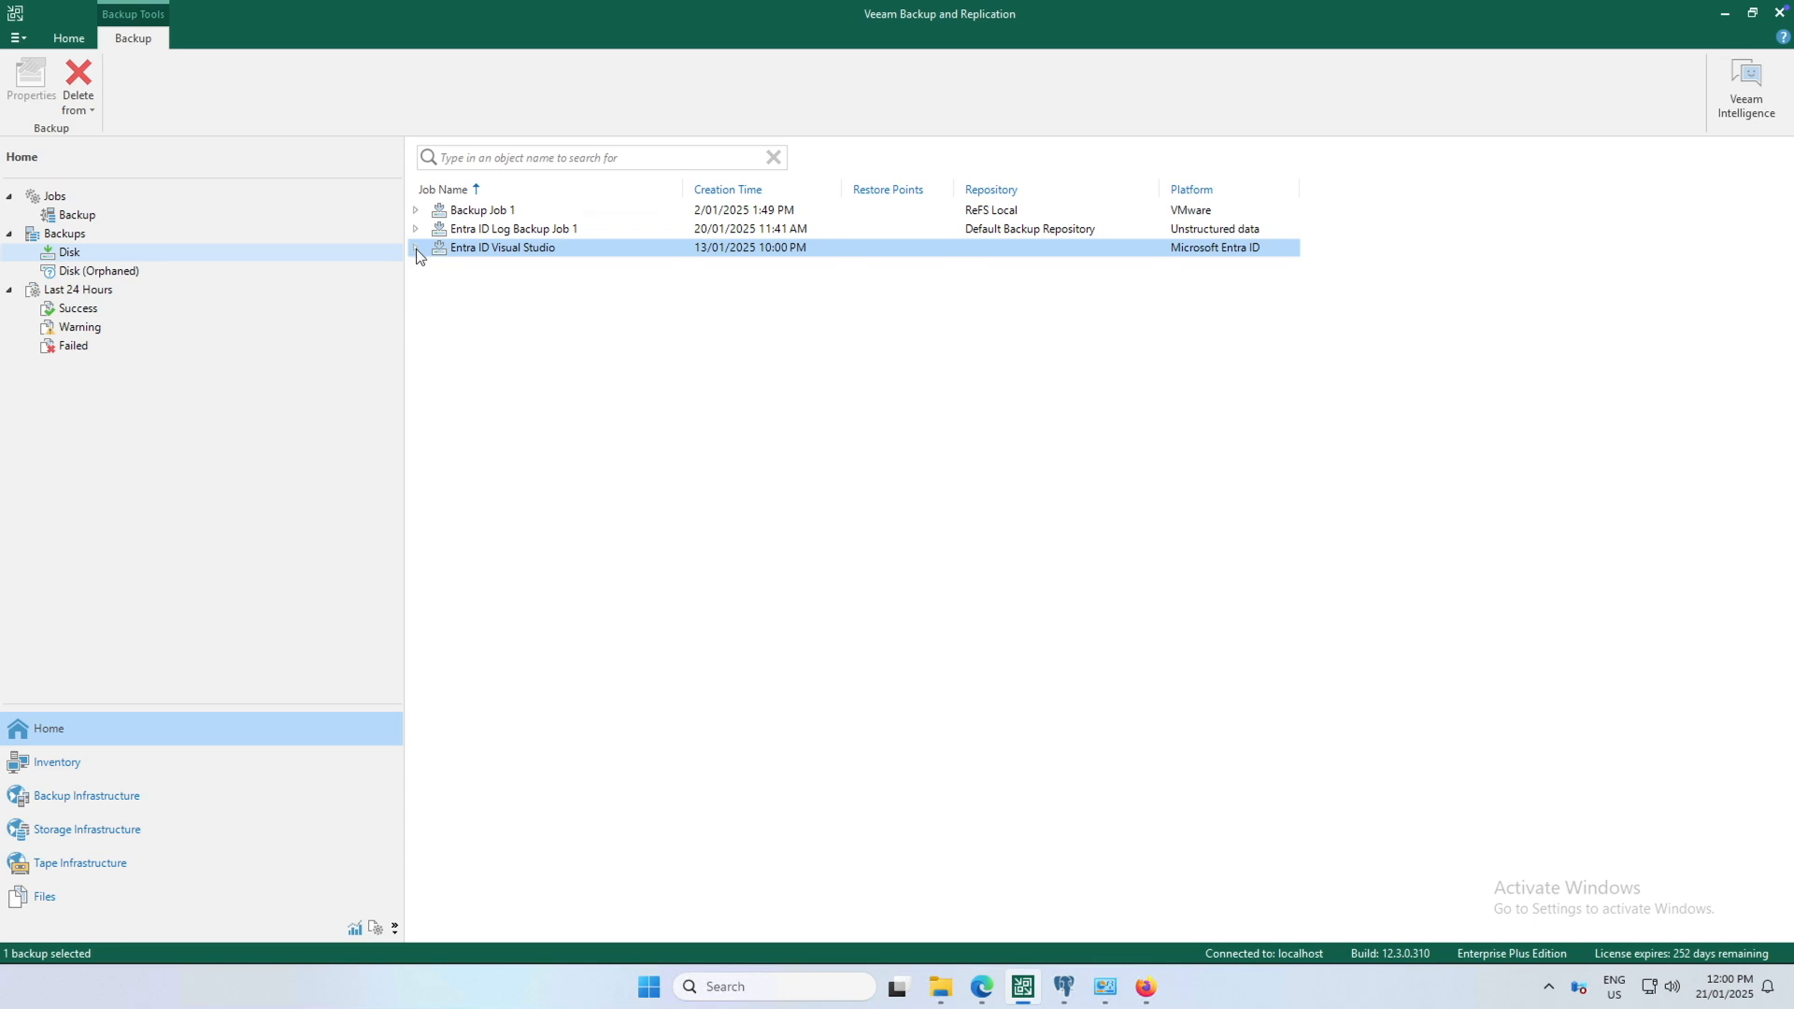
{"action": "left_click", "coordinate": [417, 249]}
{"action": "left_click", "coordinate": [466, 270]}
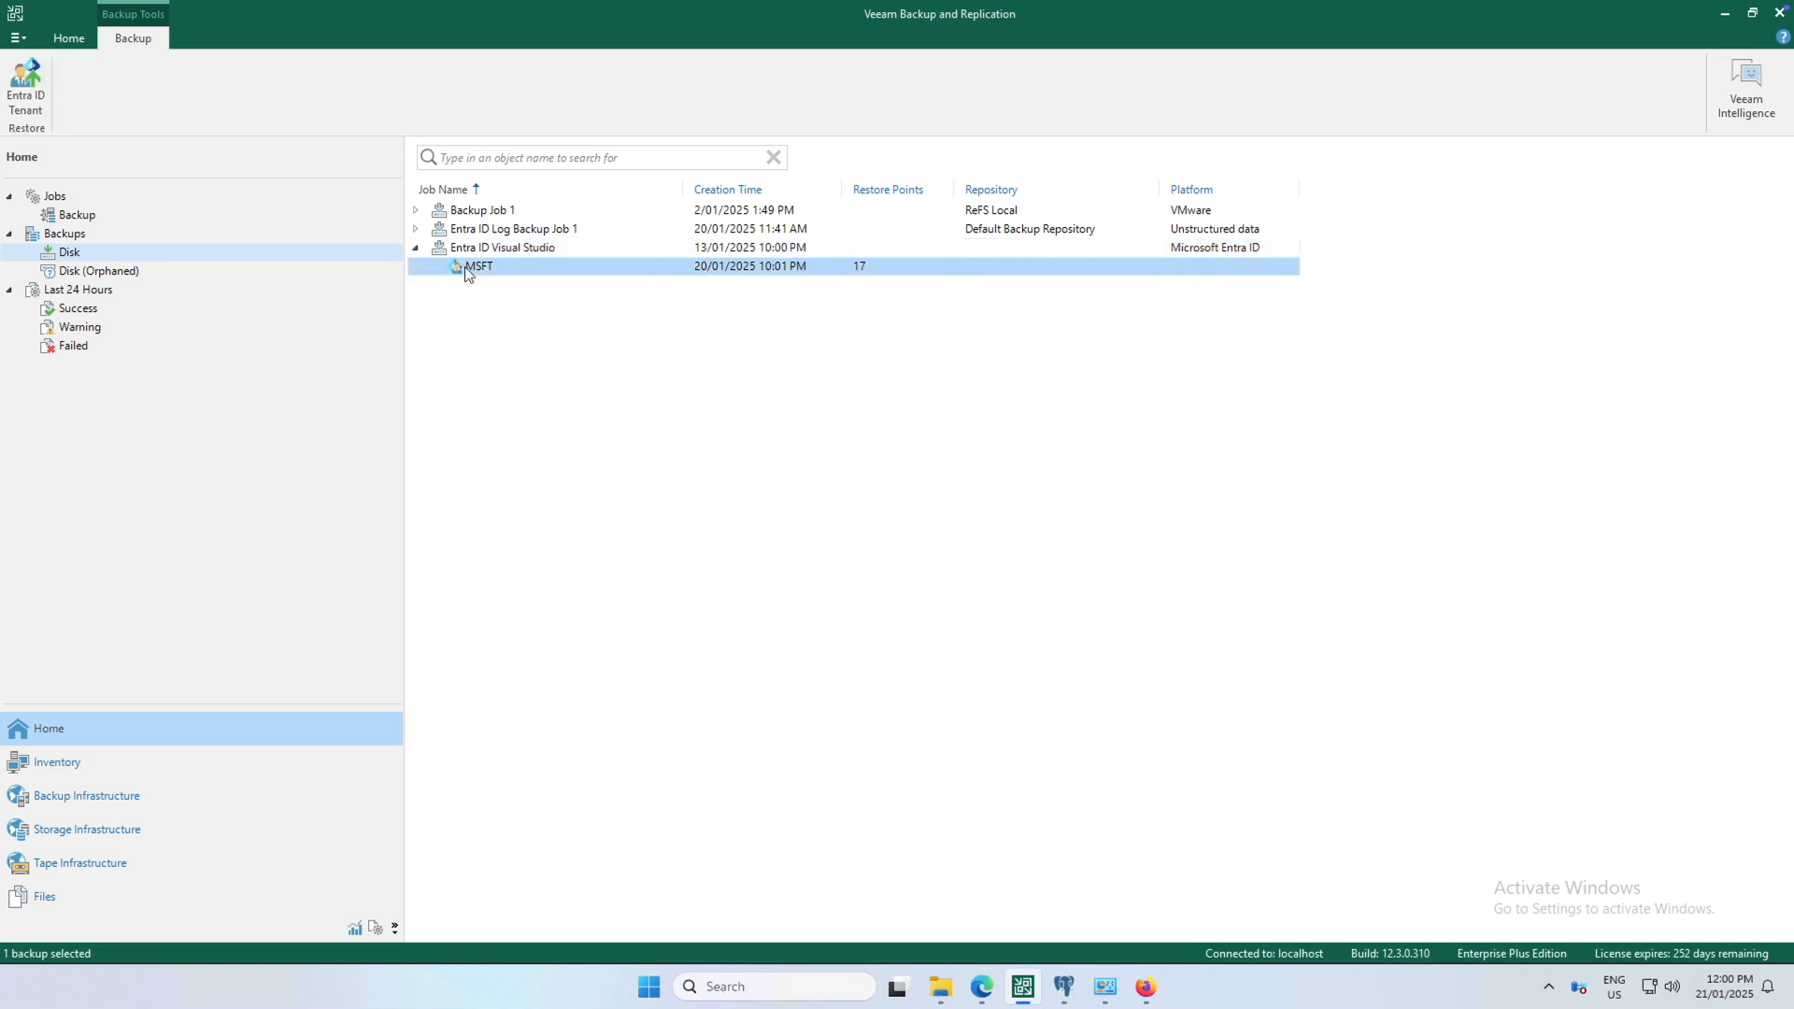
{"action": "right_click", "coordinate": [466, 270]}
{"action": "left_click", "coordinate": [478, 280]}
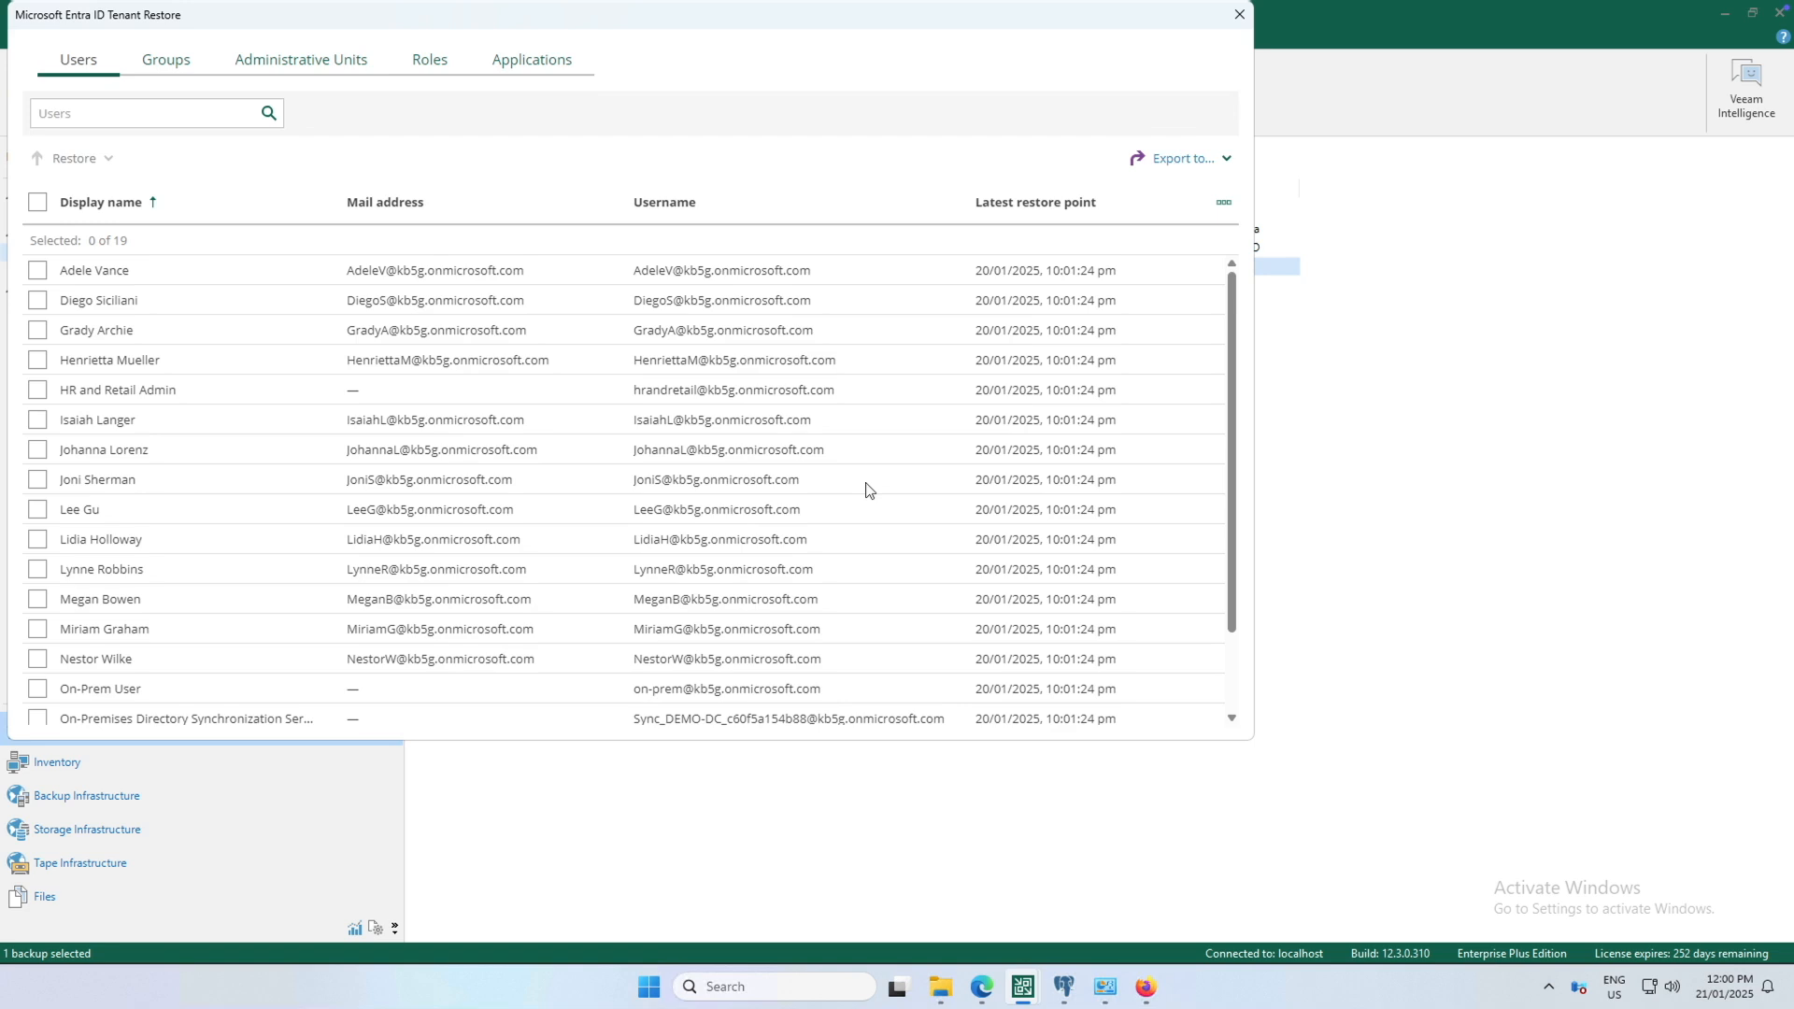
- Select the first two listed users and start a full restore for them
{"action": "left_click", "coordinate": [37, 272]}
{"action": "left_click", "coordinate": [37, 300]}
{"action": "left_click", "coordinate": [110, 162]}
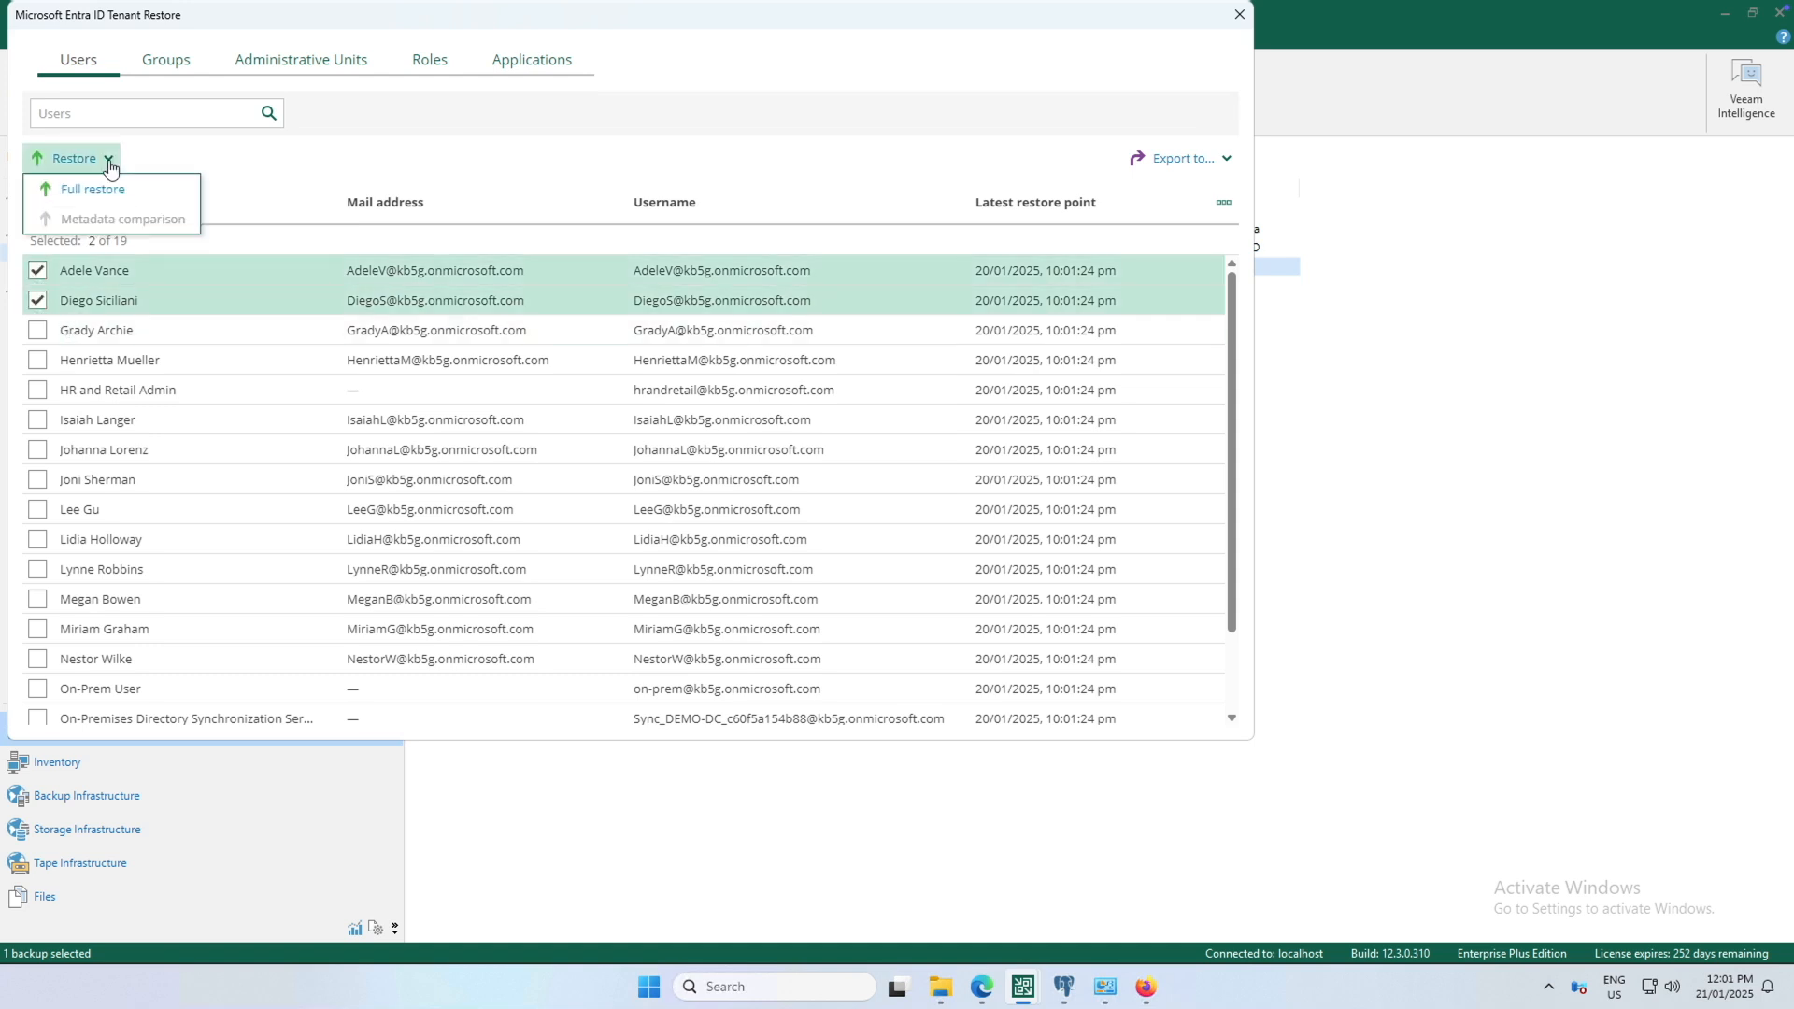
{"action": "left_click", "coordinate": [109, 192]}
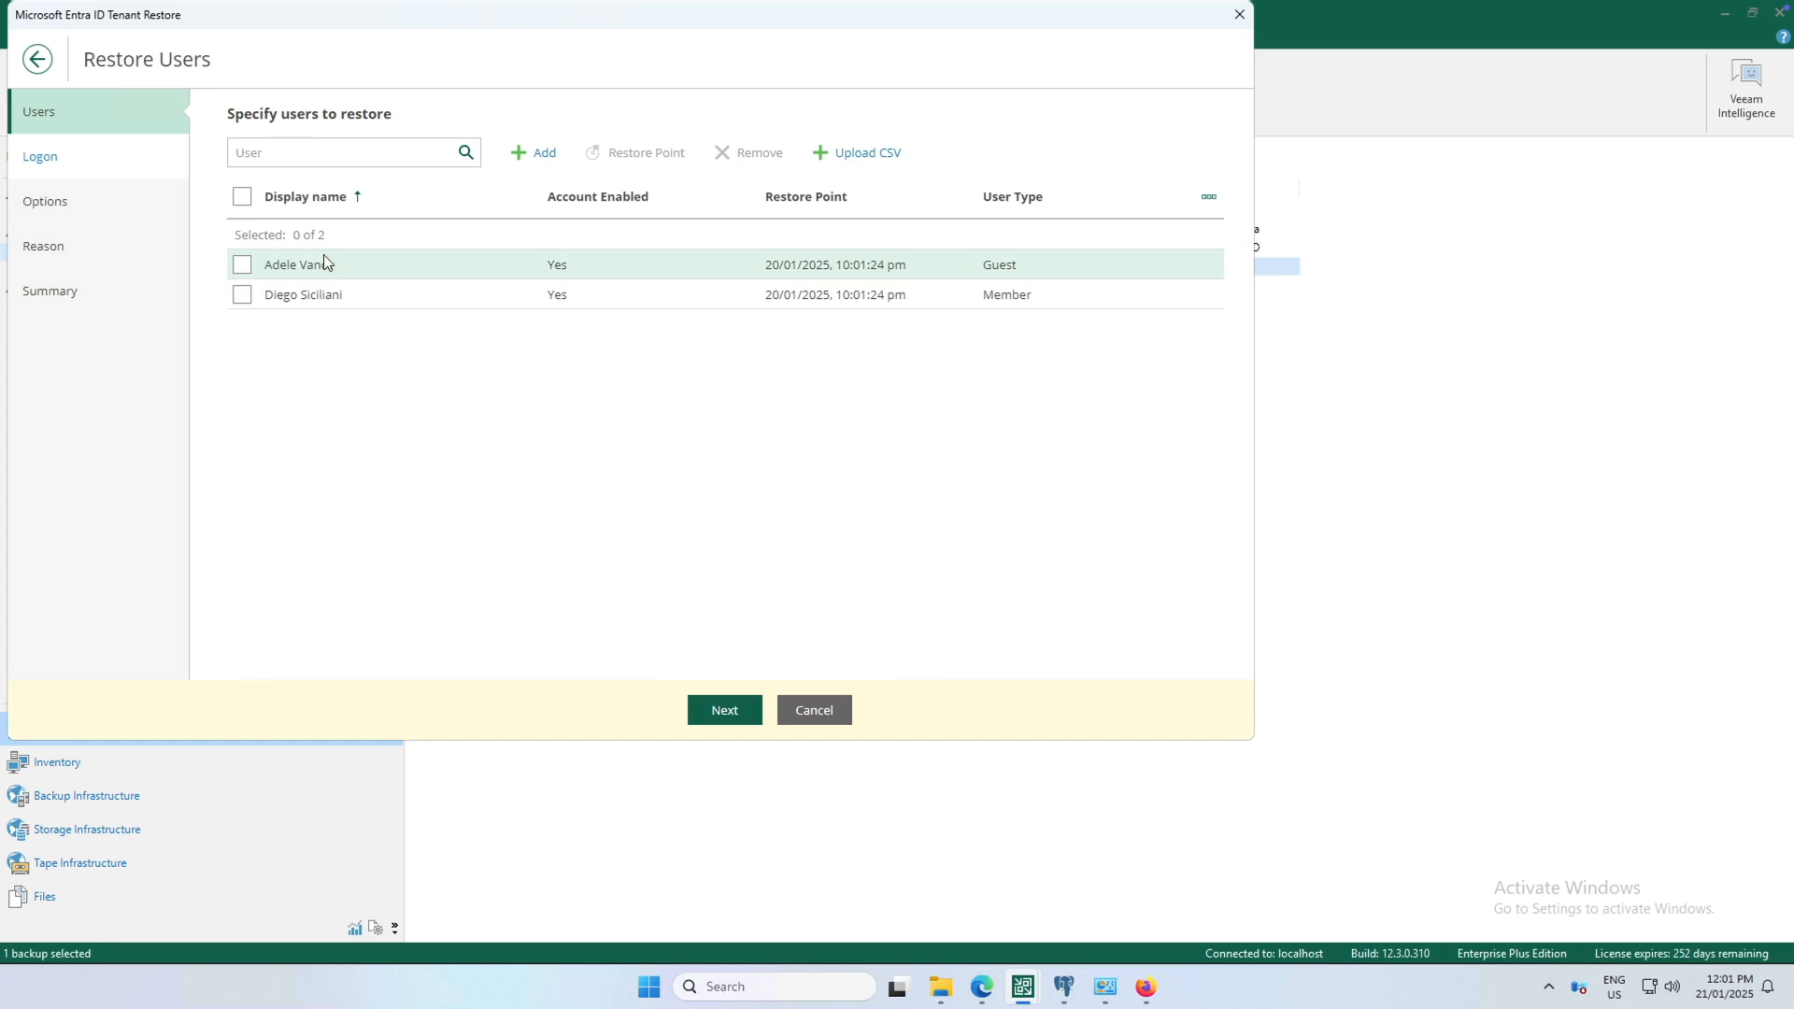
- View the restore points available for the guest user in the restore list, without changing the chosen one
{"action": "left_click", "coordinate": [243, 266]}
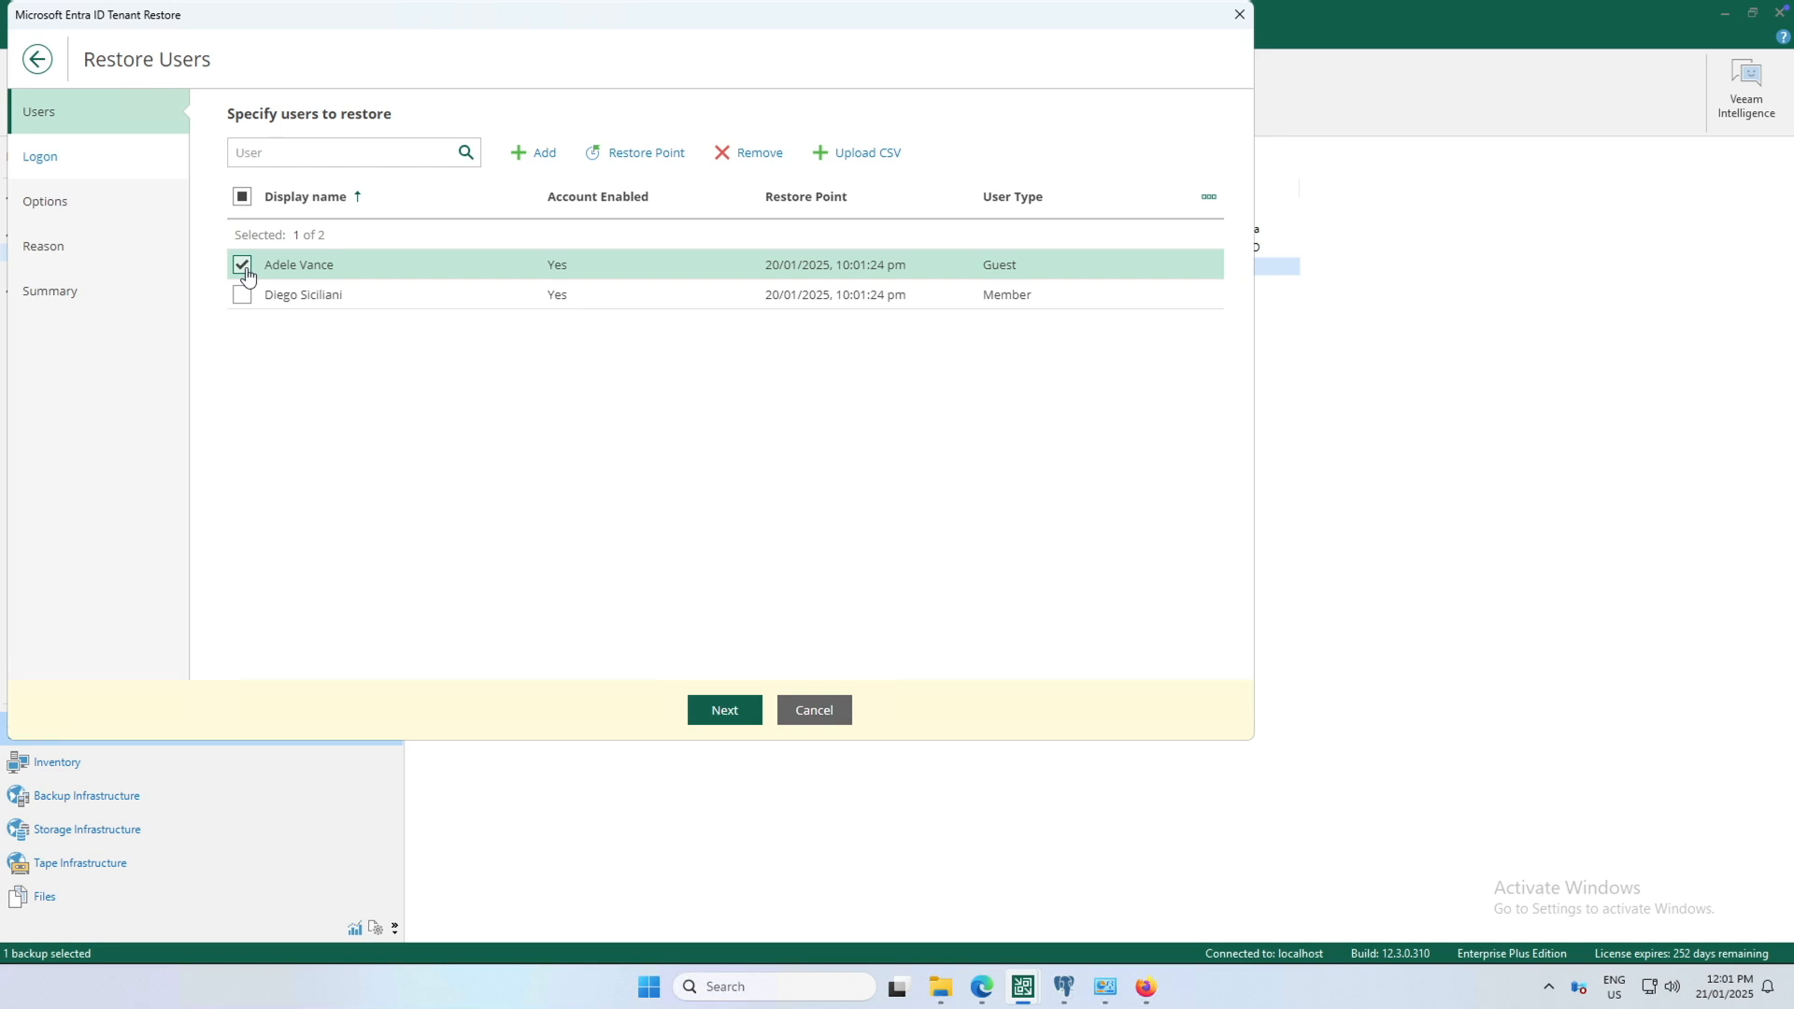
{"action": "left_click", "coordinate": [648, 149]}
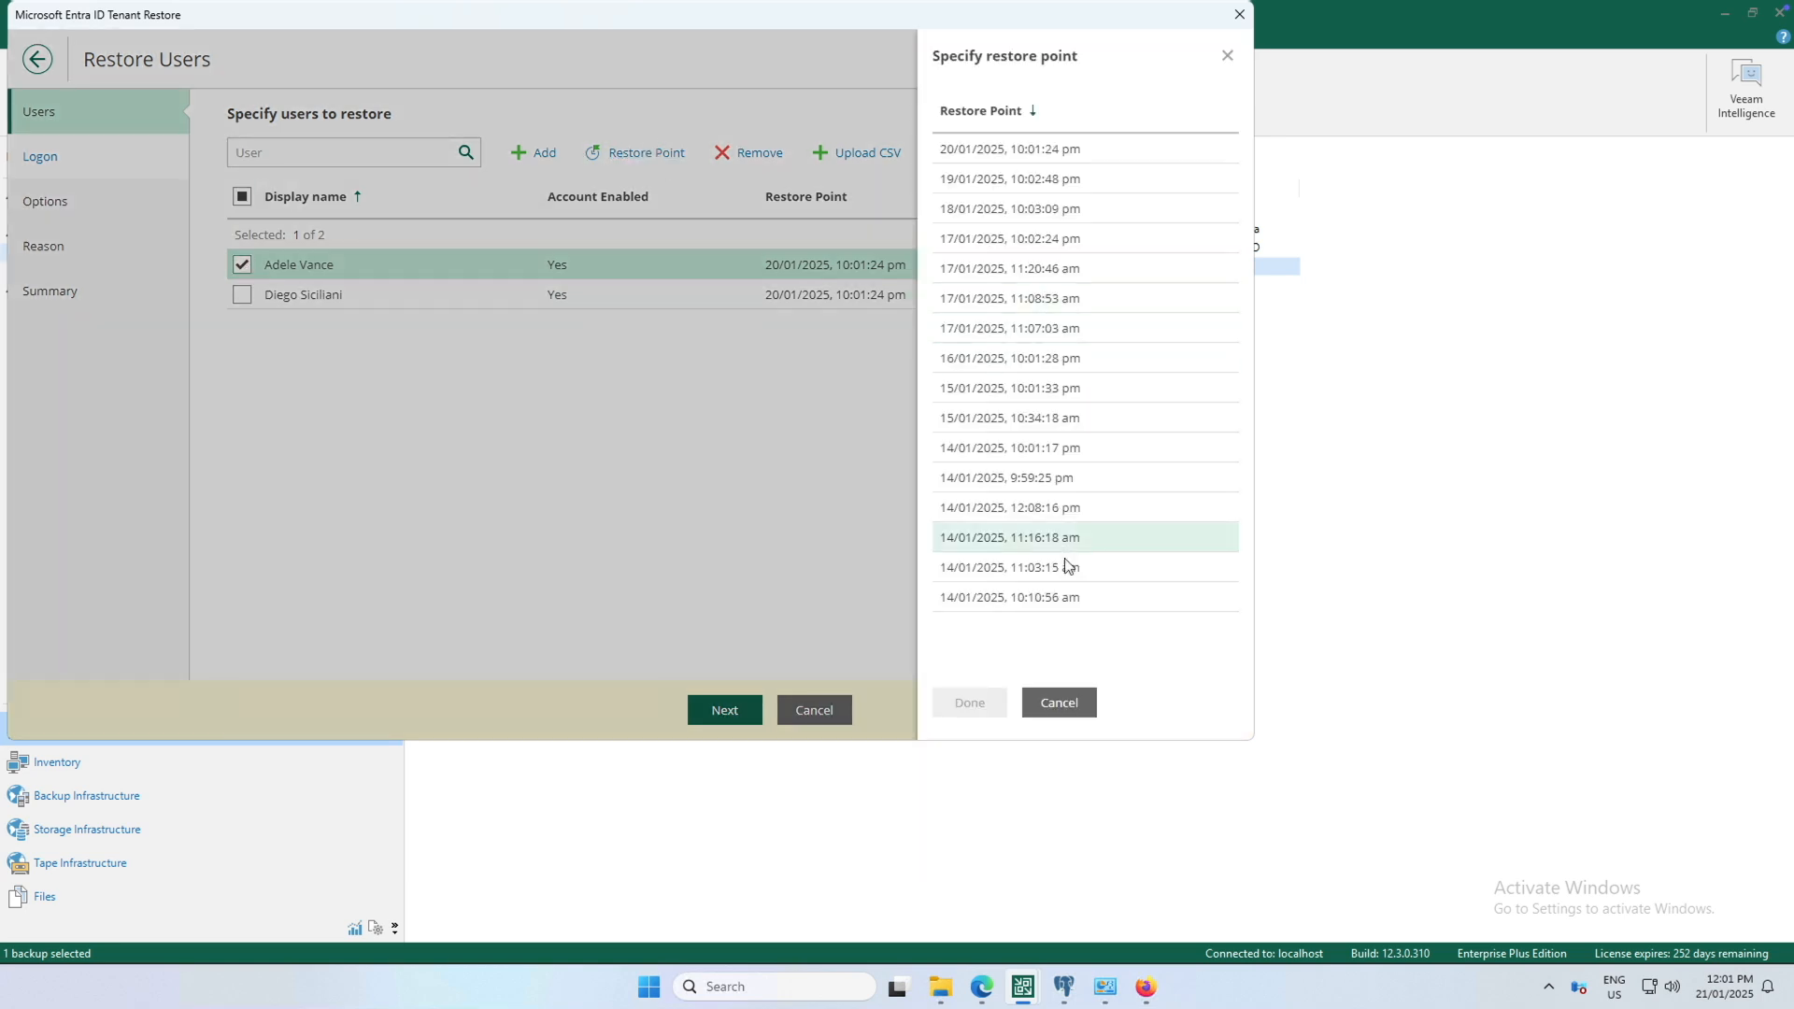
{"action": "left_click", "coordinate": [1056, 710]}
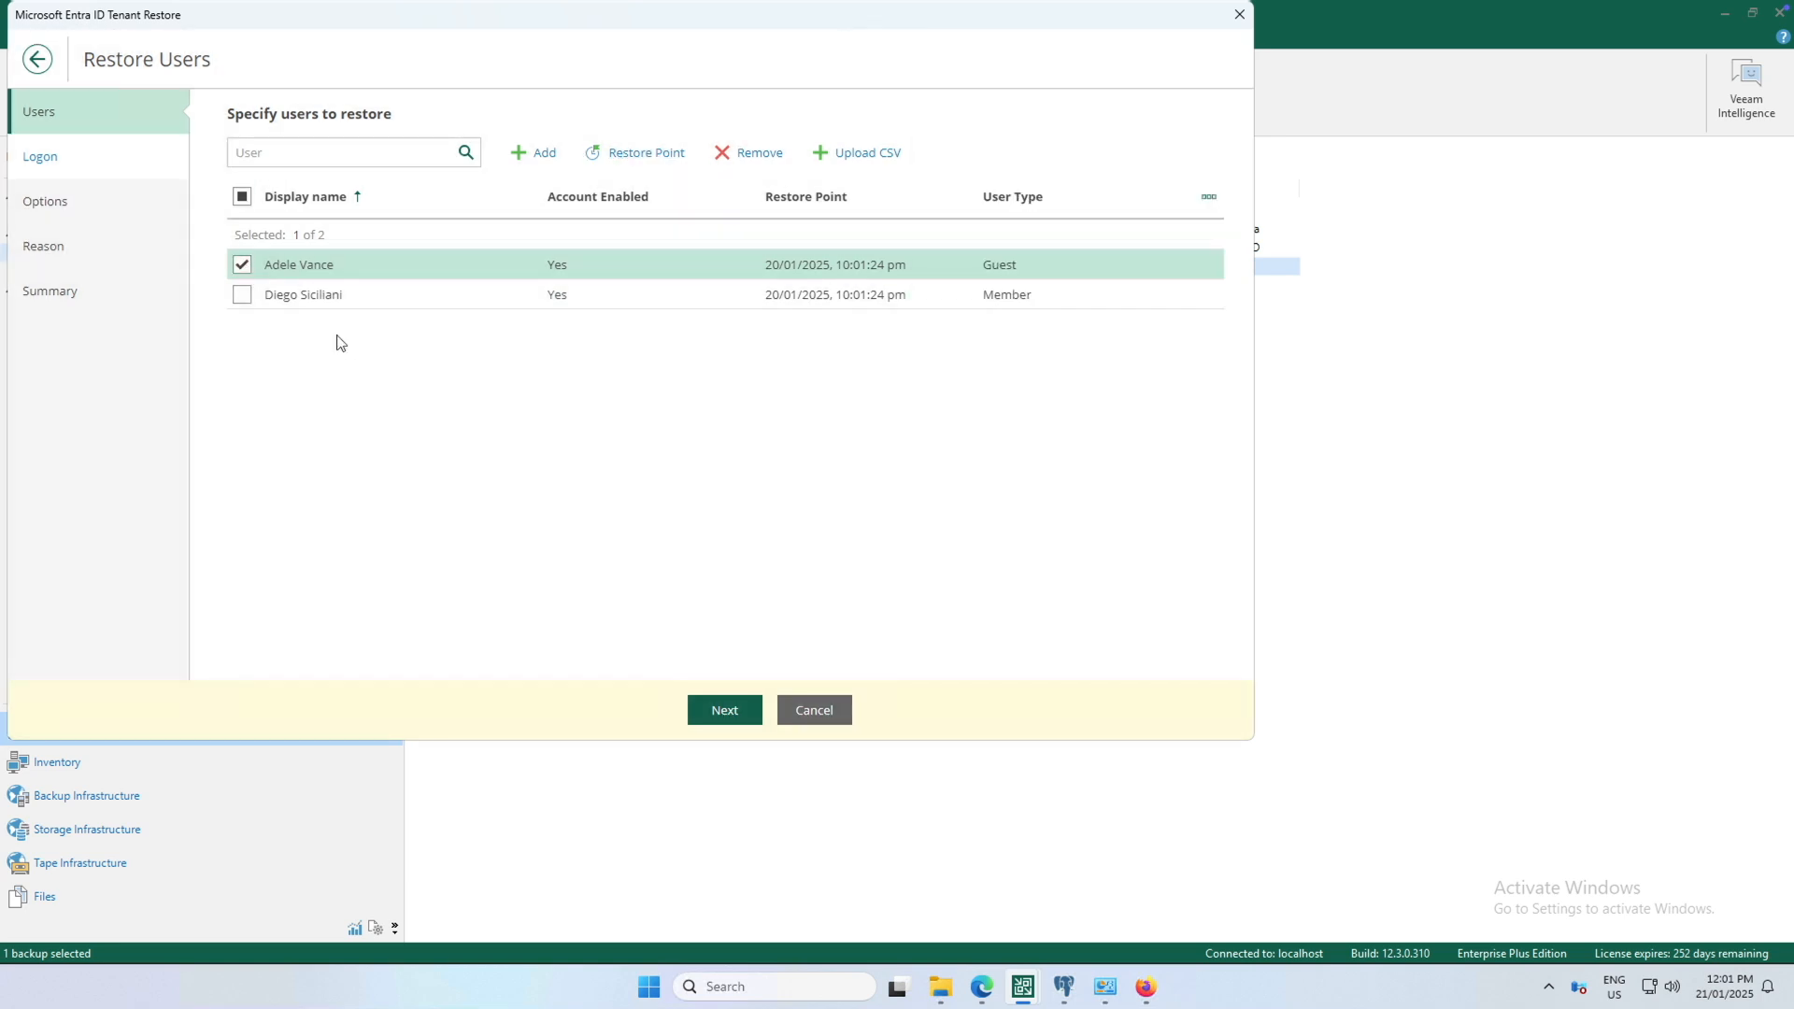
- Set the member user's restore point to 19/01/2025, 10:02:48 pm, with only that user selected
{"action": "left_click", "coordinate": [242, 268]}
{"action": "left_click", "coordinate": [243, 294]}
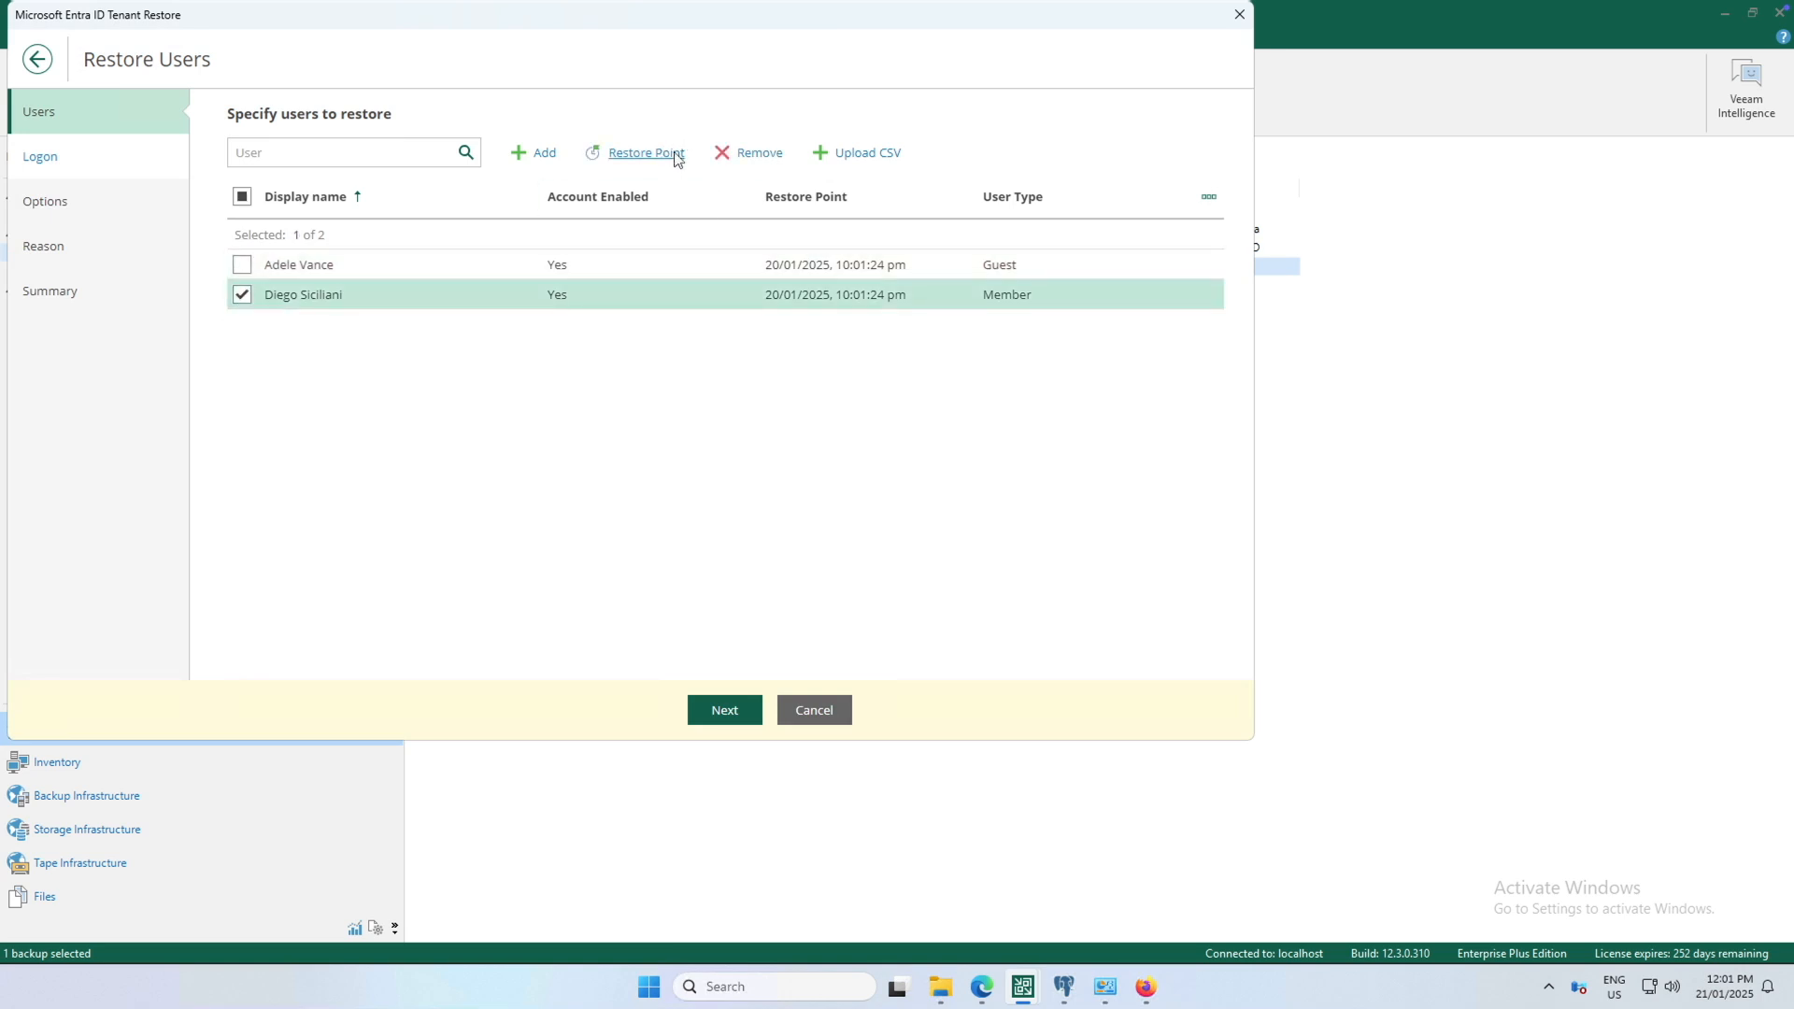
{"action": "left_click", "coordinate": [646, 153]}
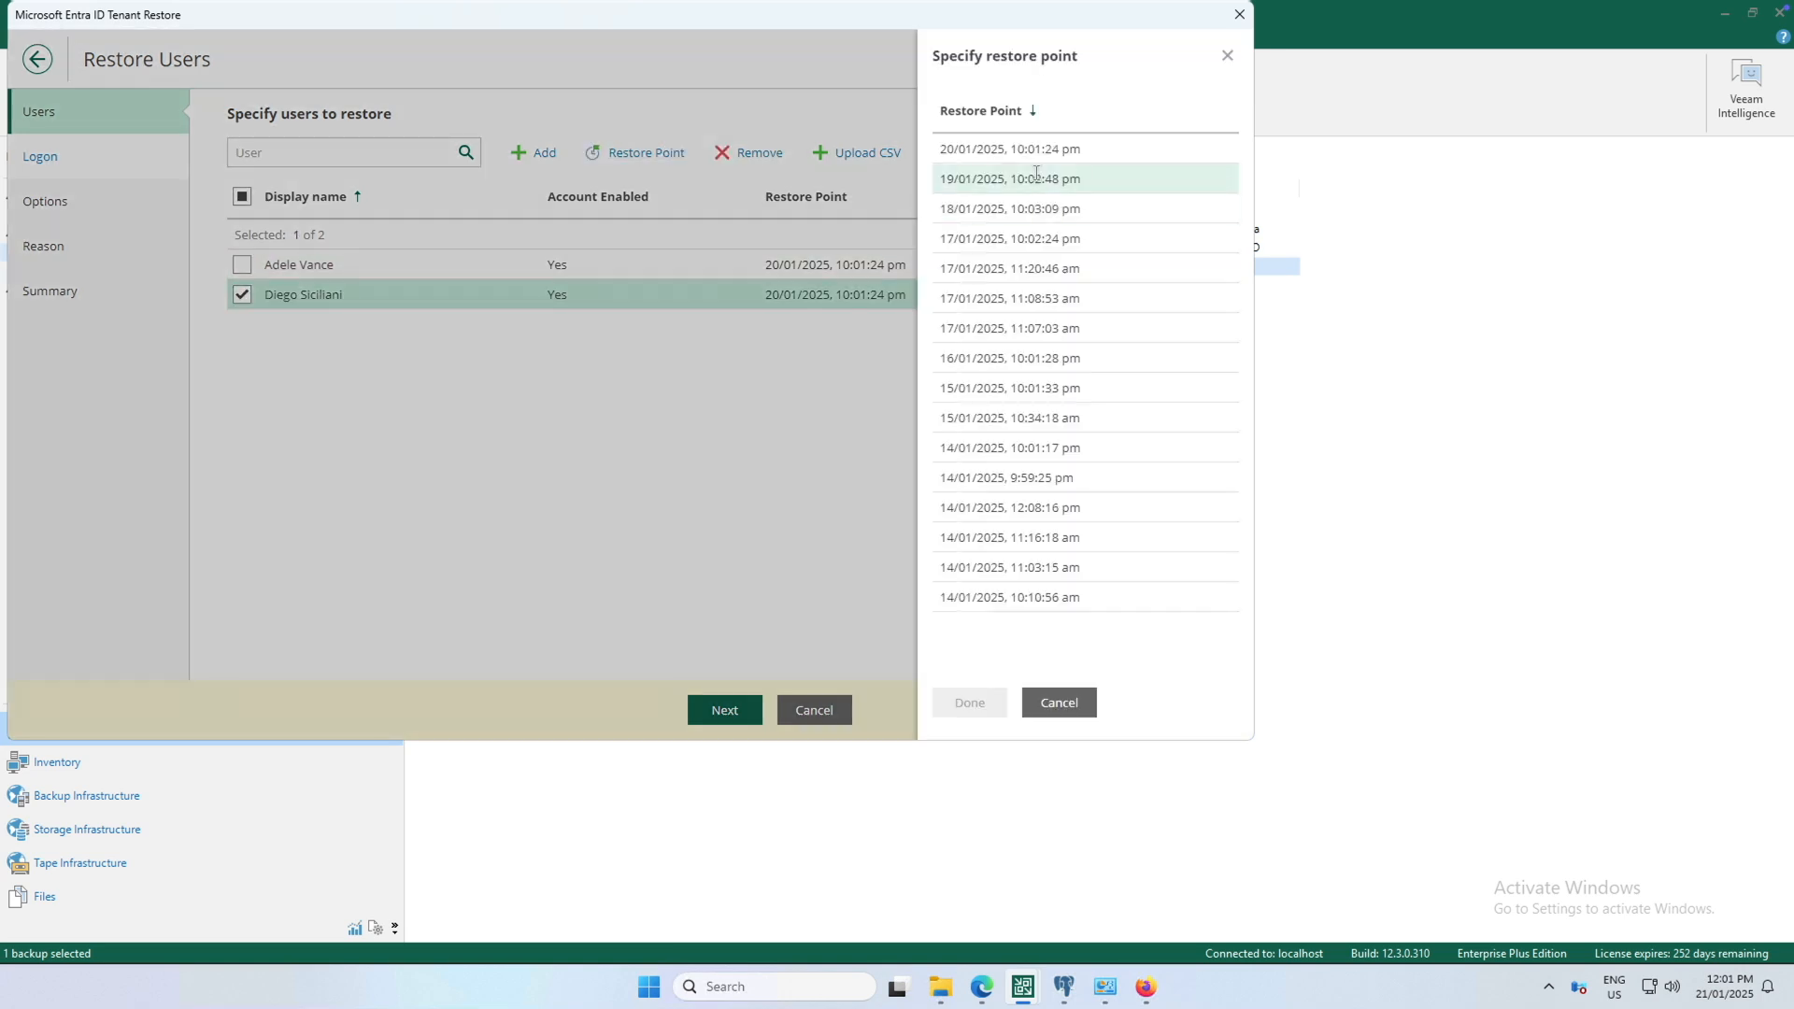
{"action": "left_click", "coordinate": [1035, 178]}
{"action": "left_click", "coordinate": [970, 702]}
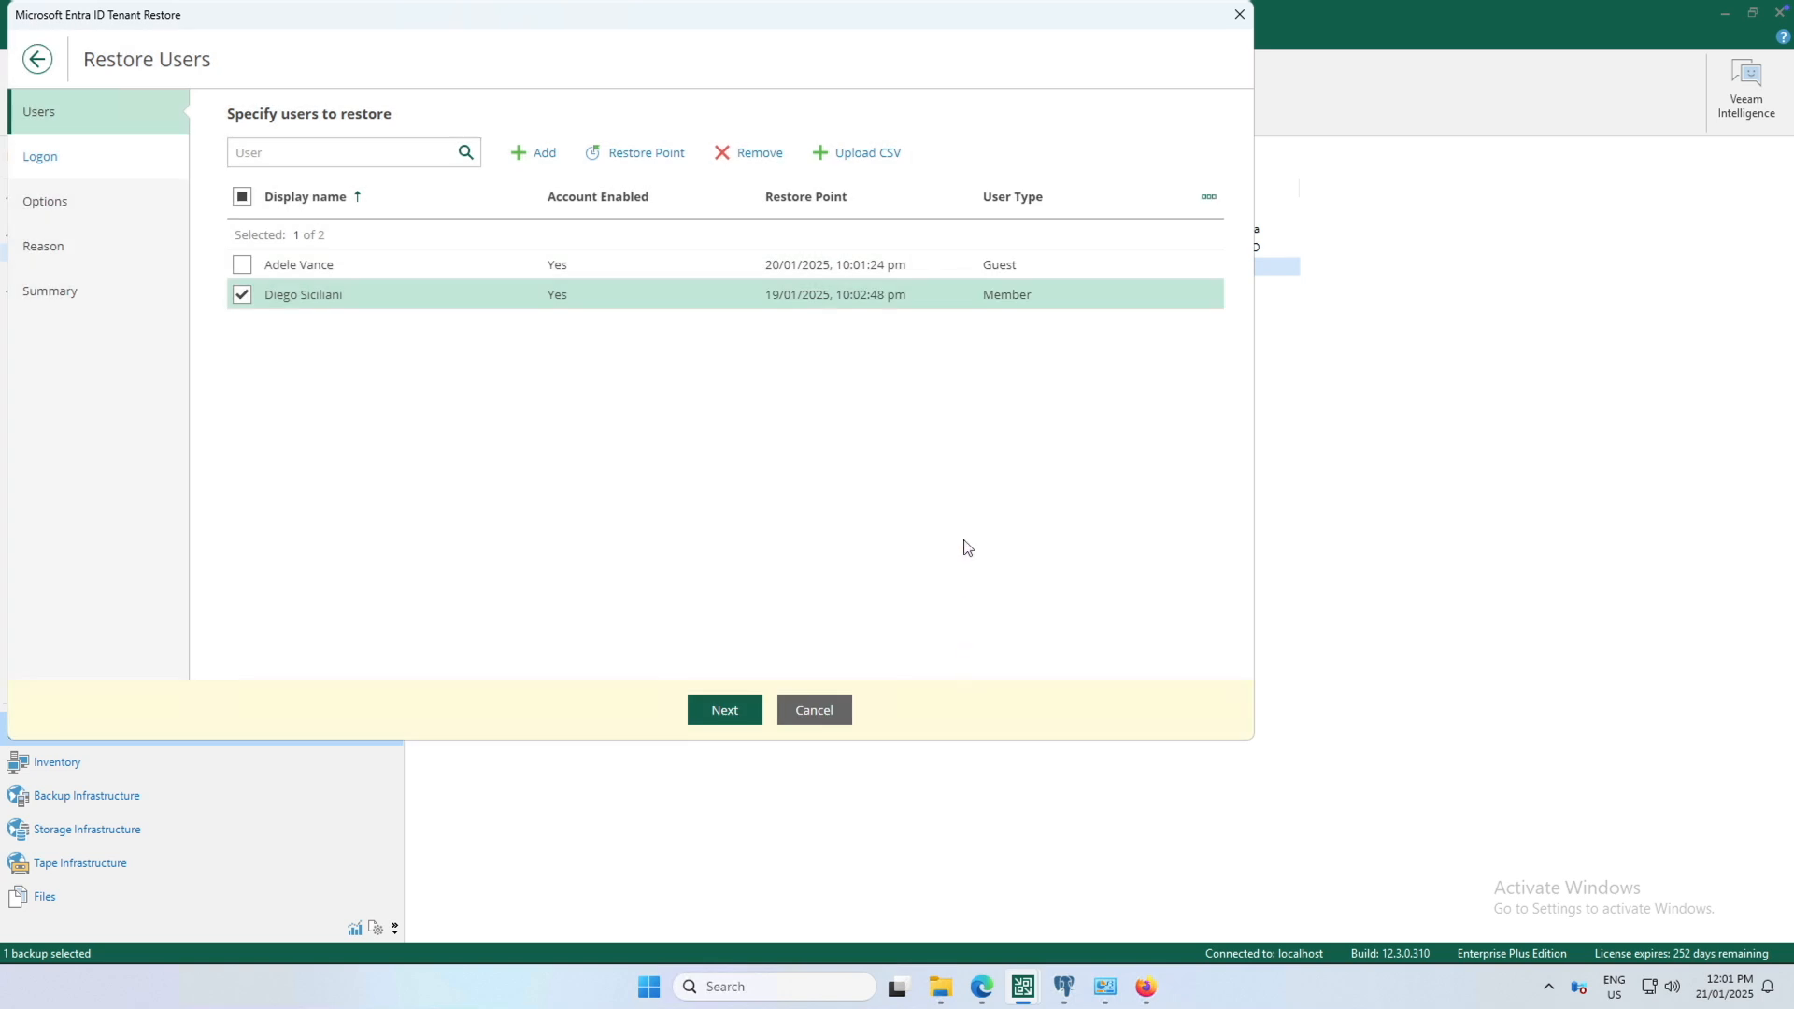
- Authenticate the restore to Microsoft Azure by entering the copied device code on the sign-in page in Edge, and return to Veeam
{"action": "left_click", "coordinate": [724, 709]}
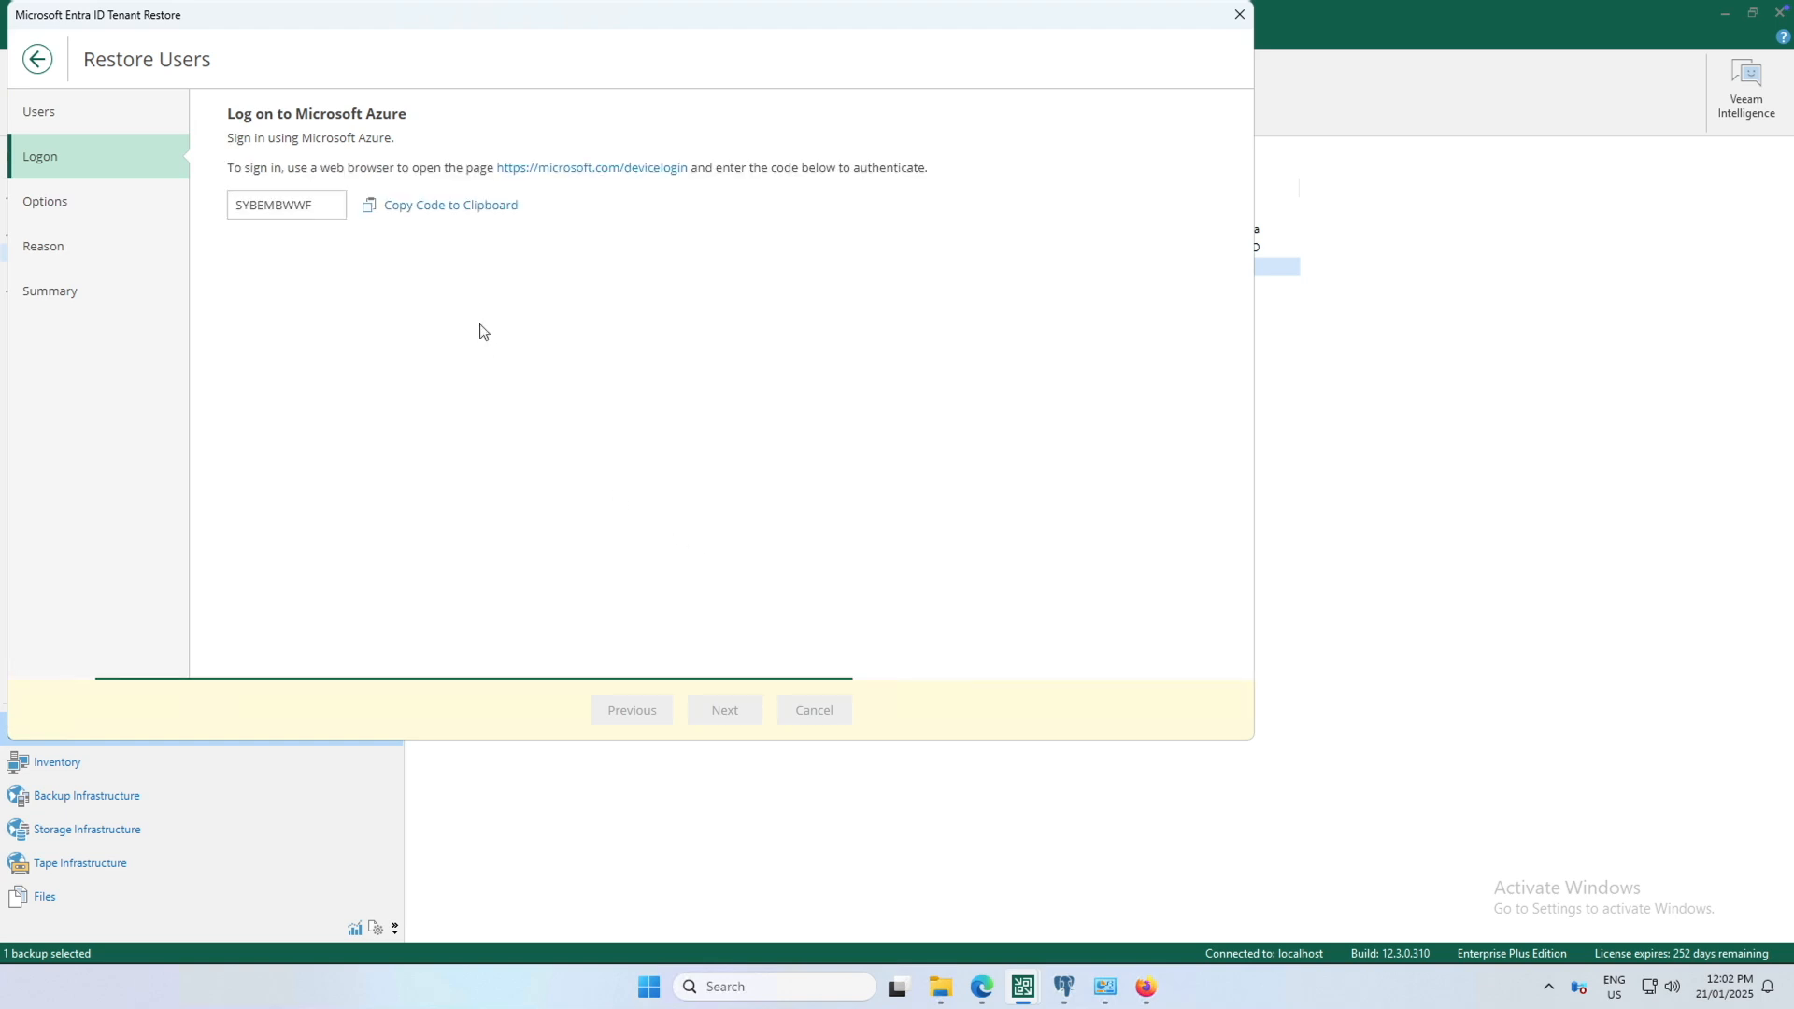
{"action": "left_click", "coordinate": [485, 207]}
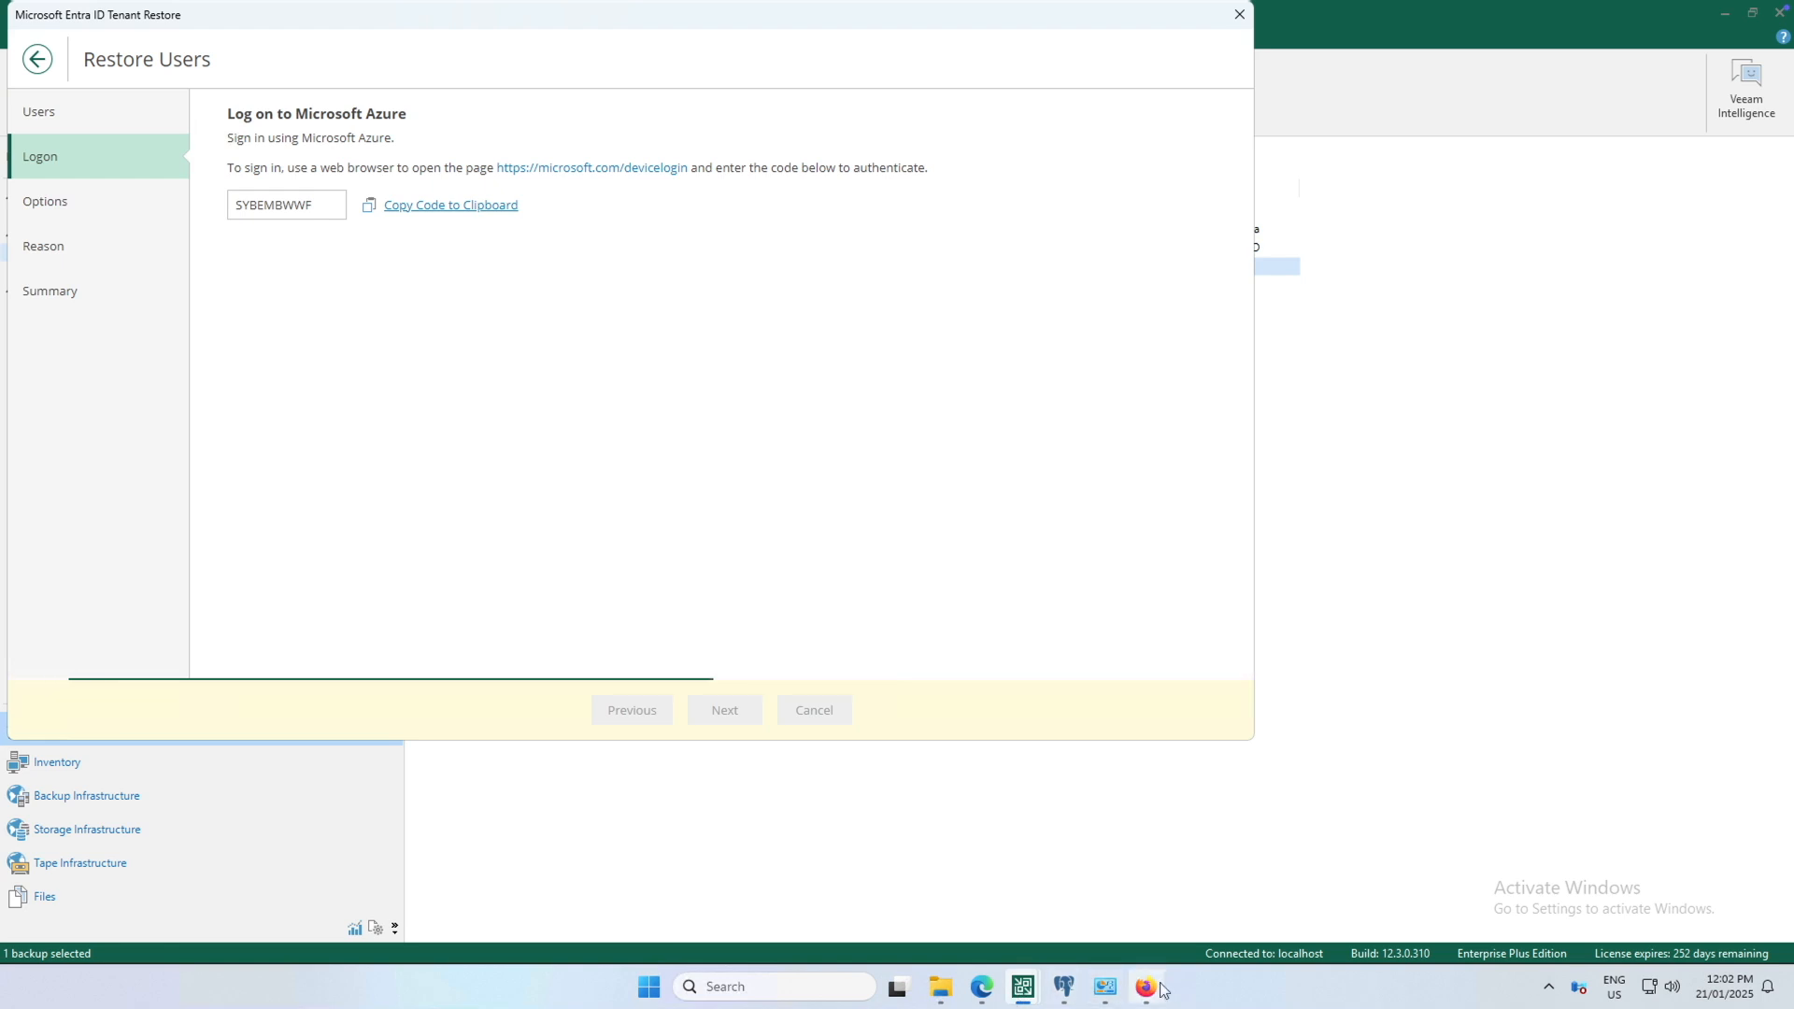
{"action": "mouse_move", "coordinate": [1143, 988]}
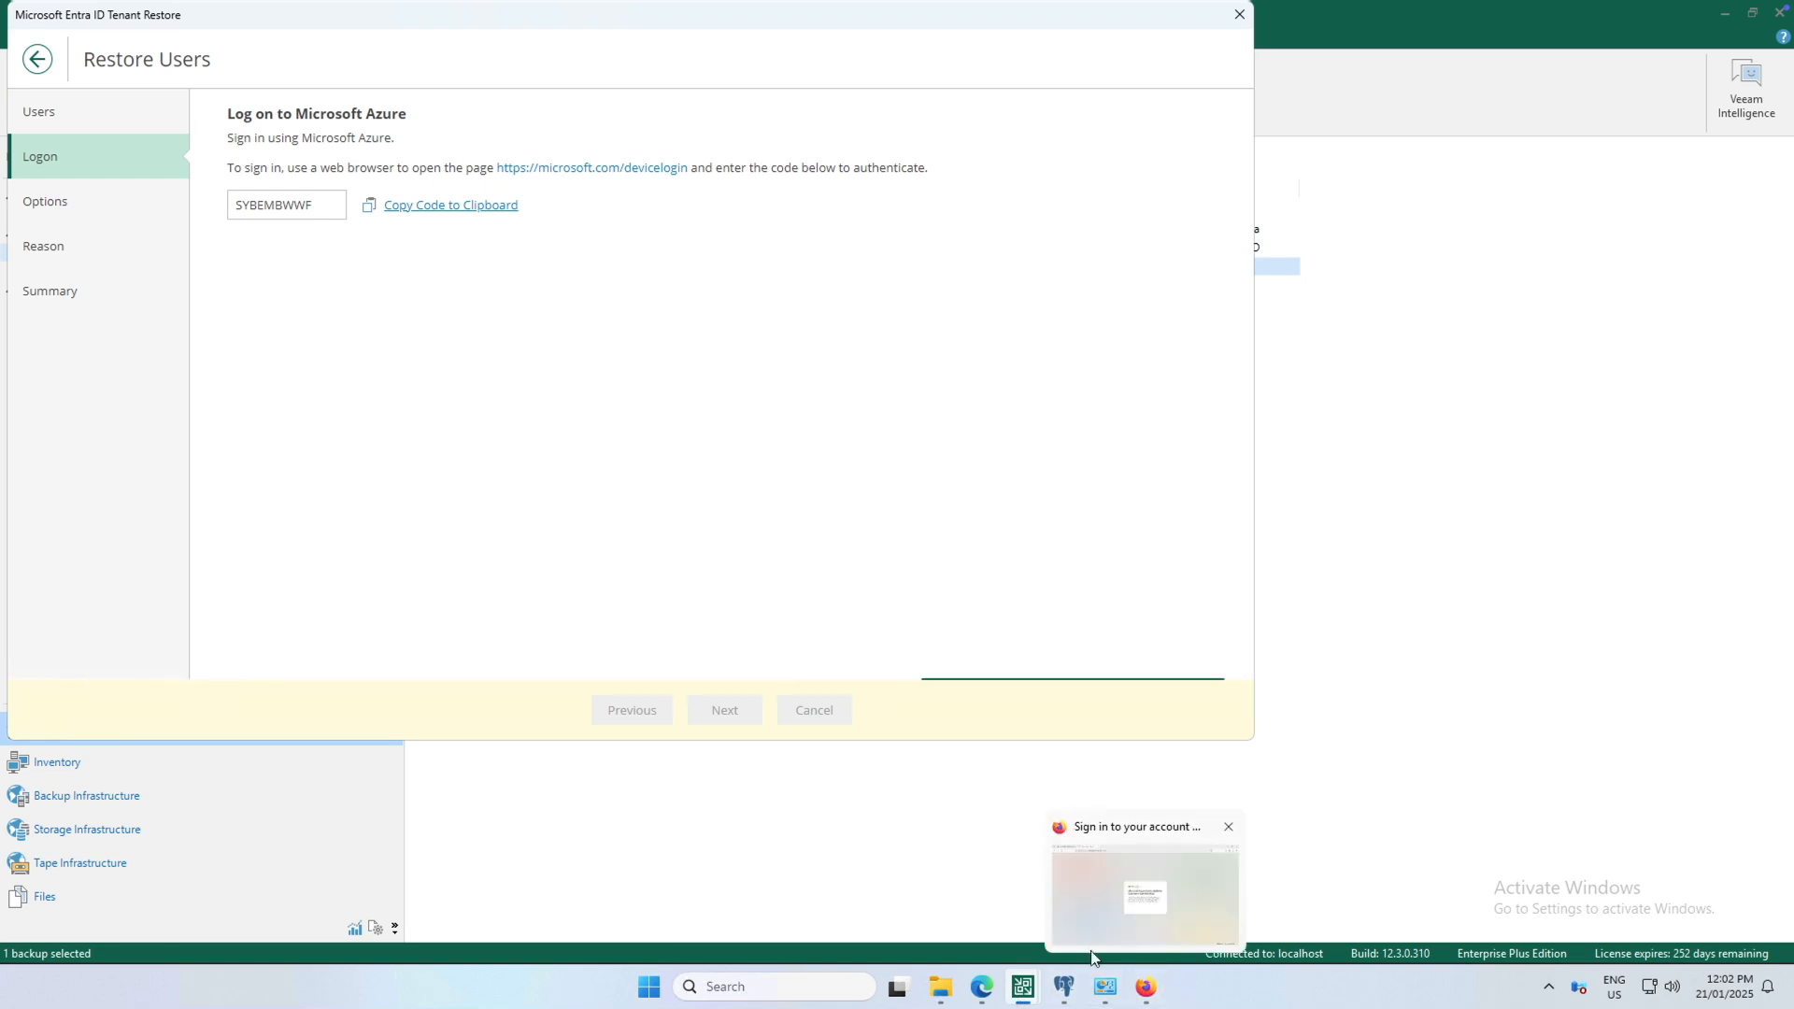
{"action": "left_click", "coordinate": [981, 986]}
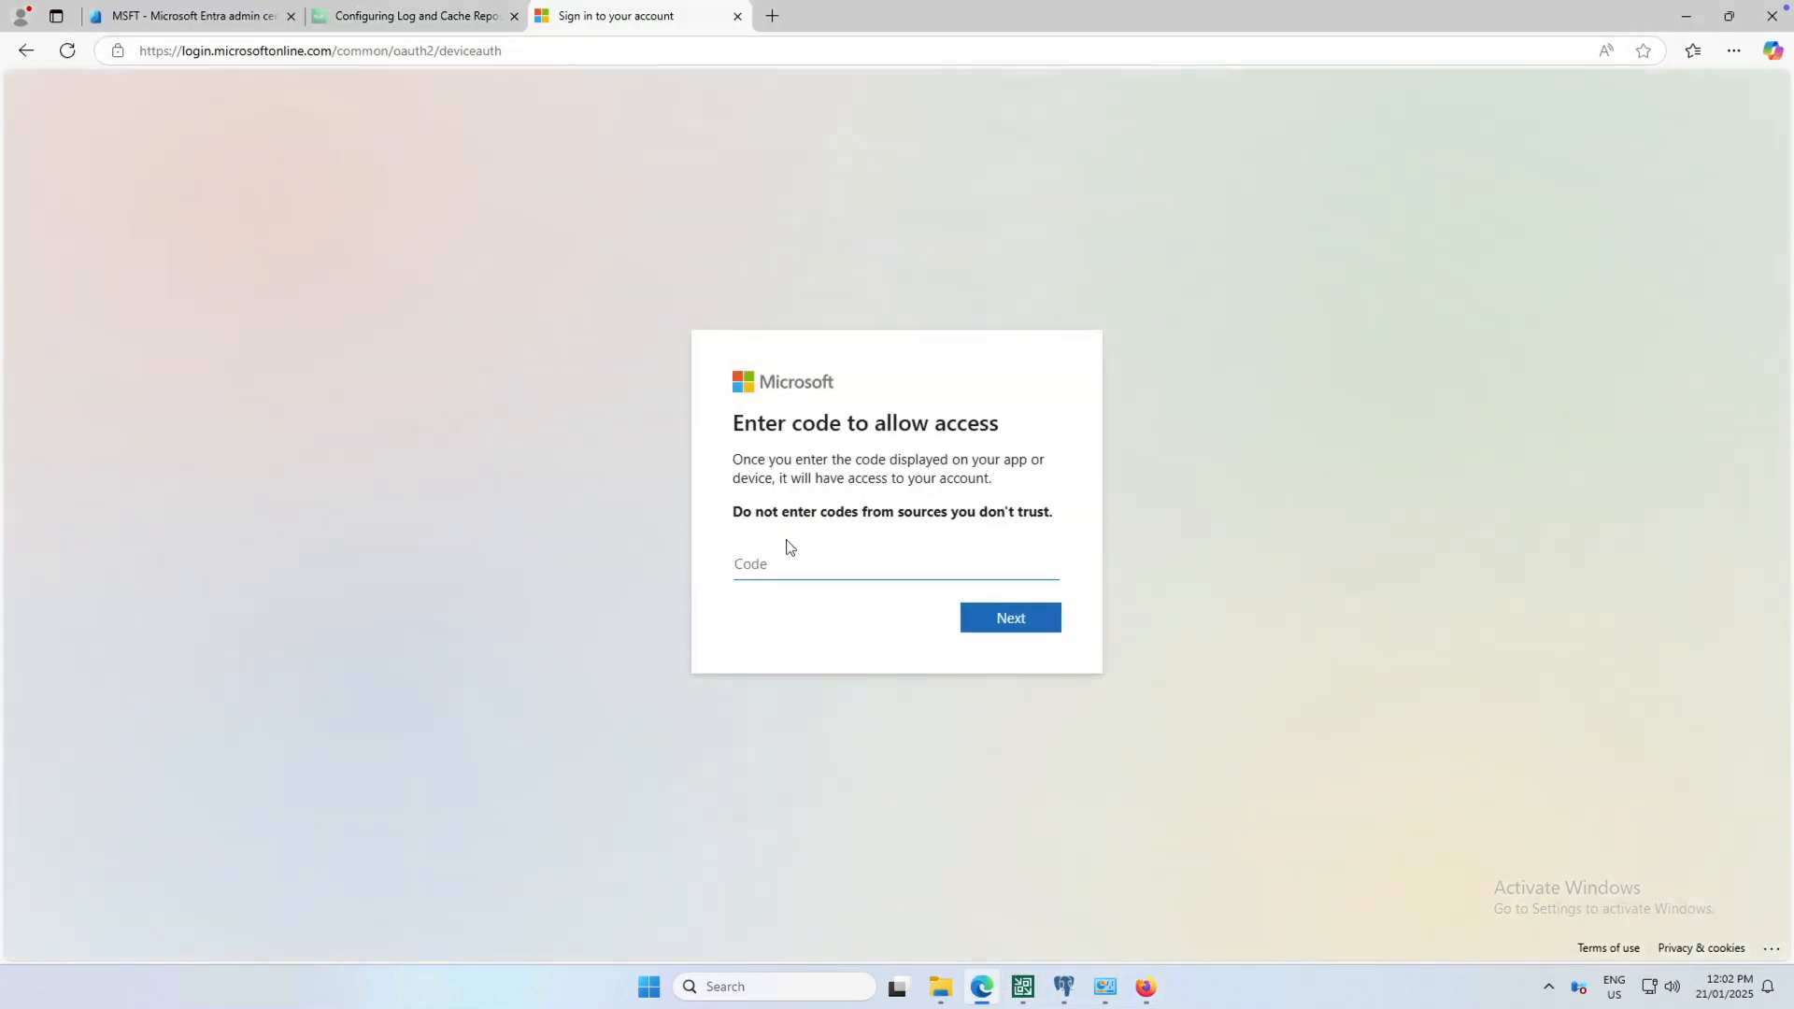
{"action": "type", "text": "SYBEMBWWF"}
{"action": "left_click", "coordinate": [1023, 616]}
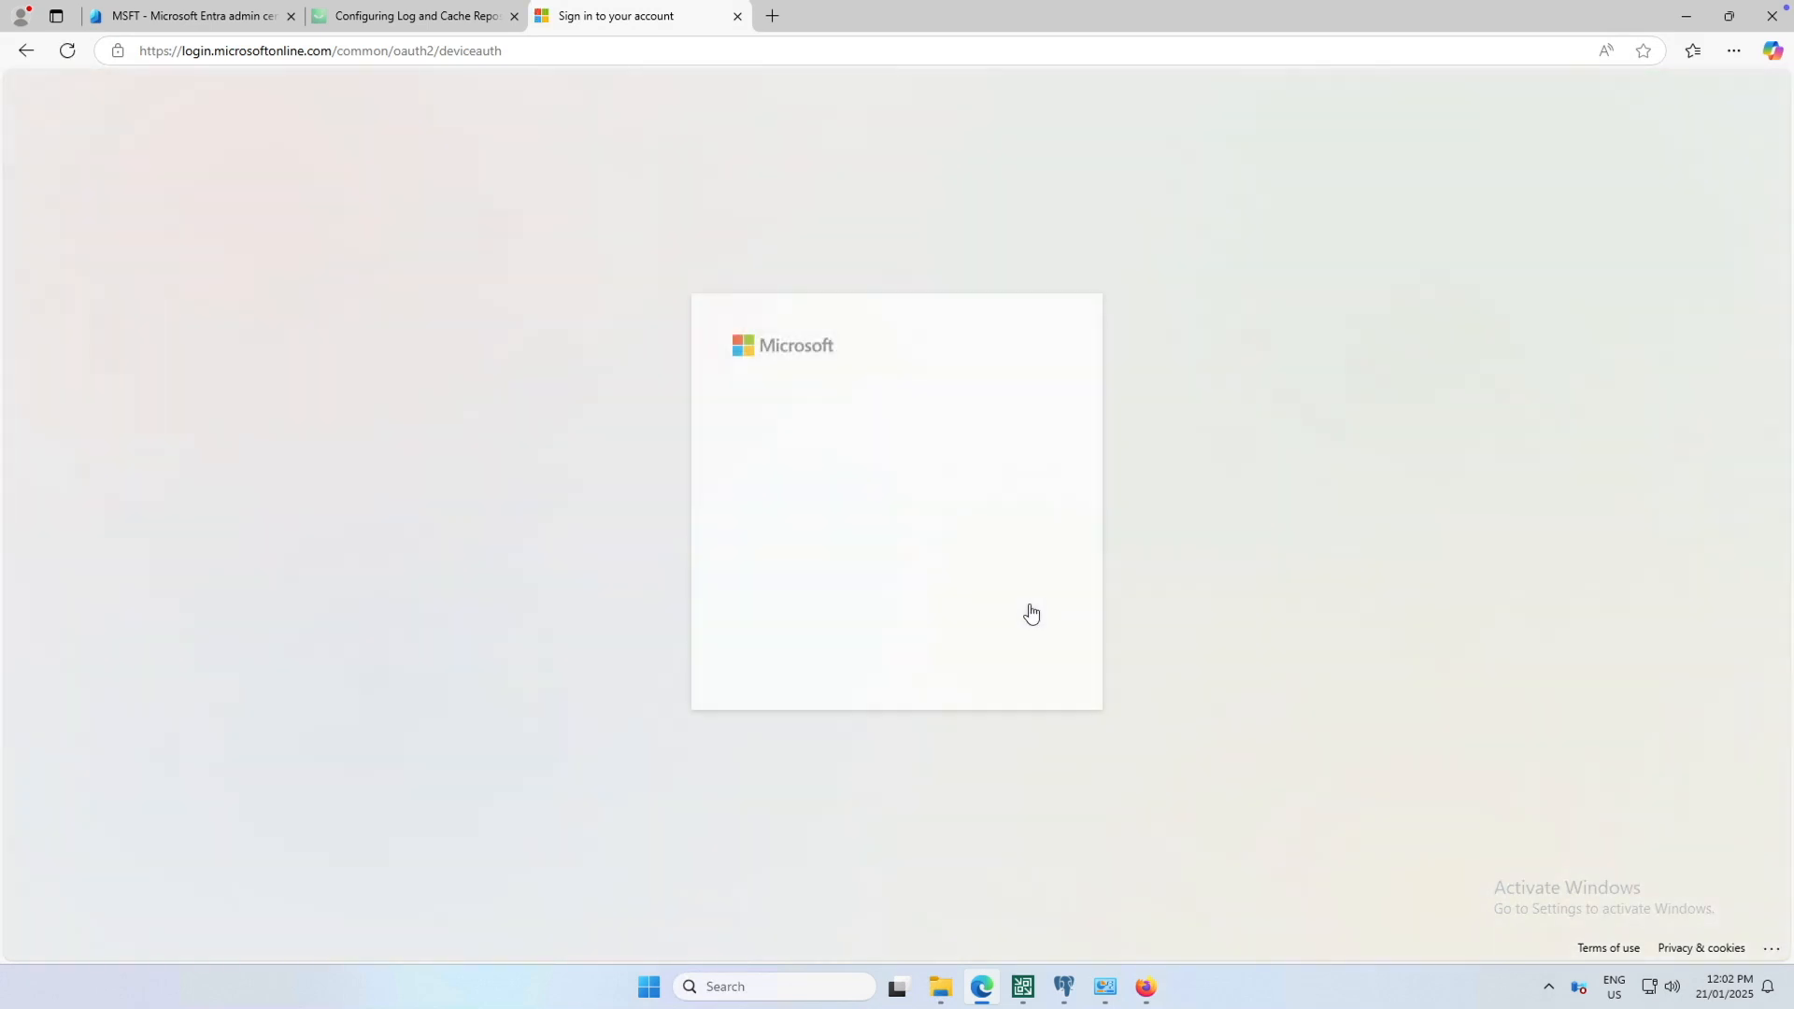
{"action": "left_click", "coordinate": [883, 532]}
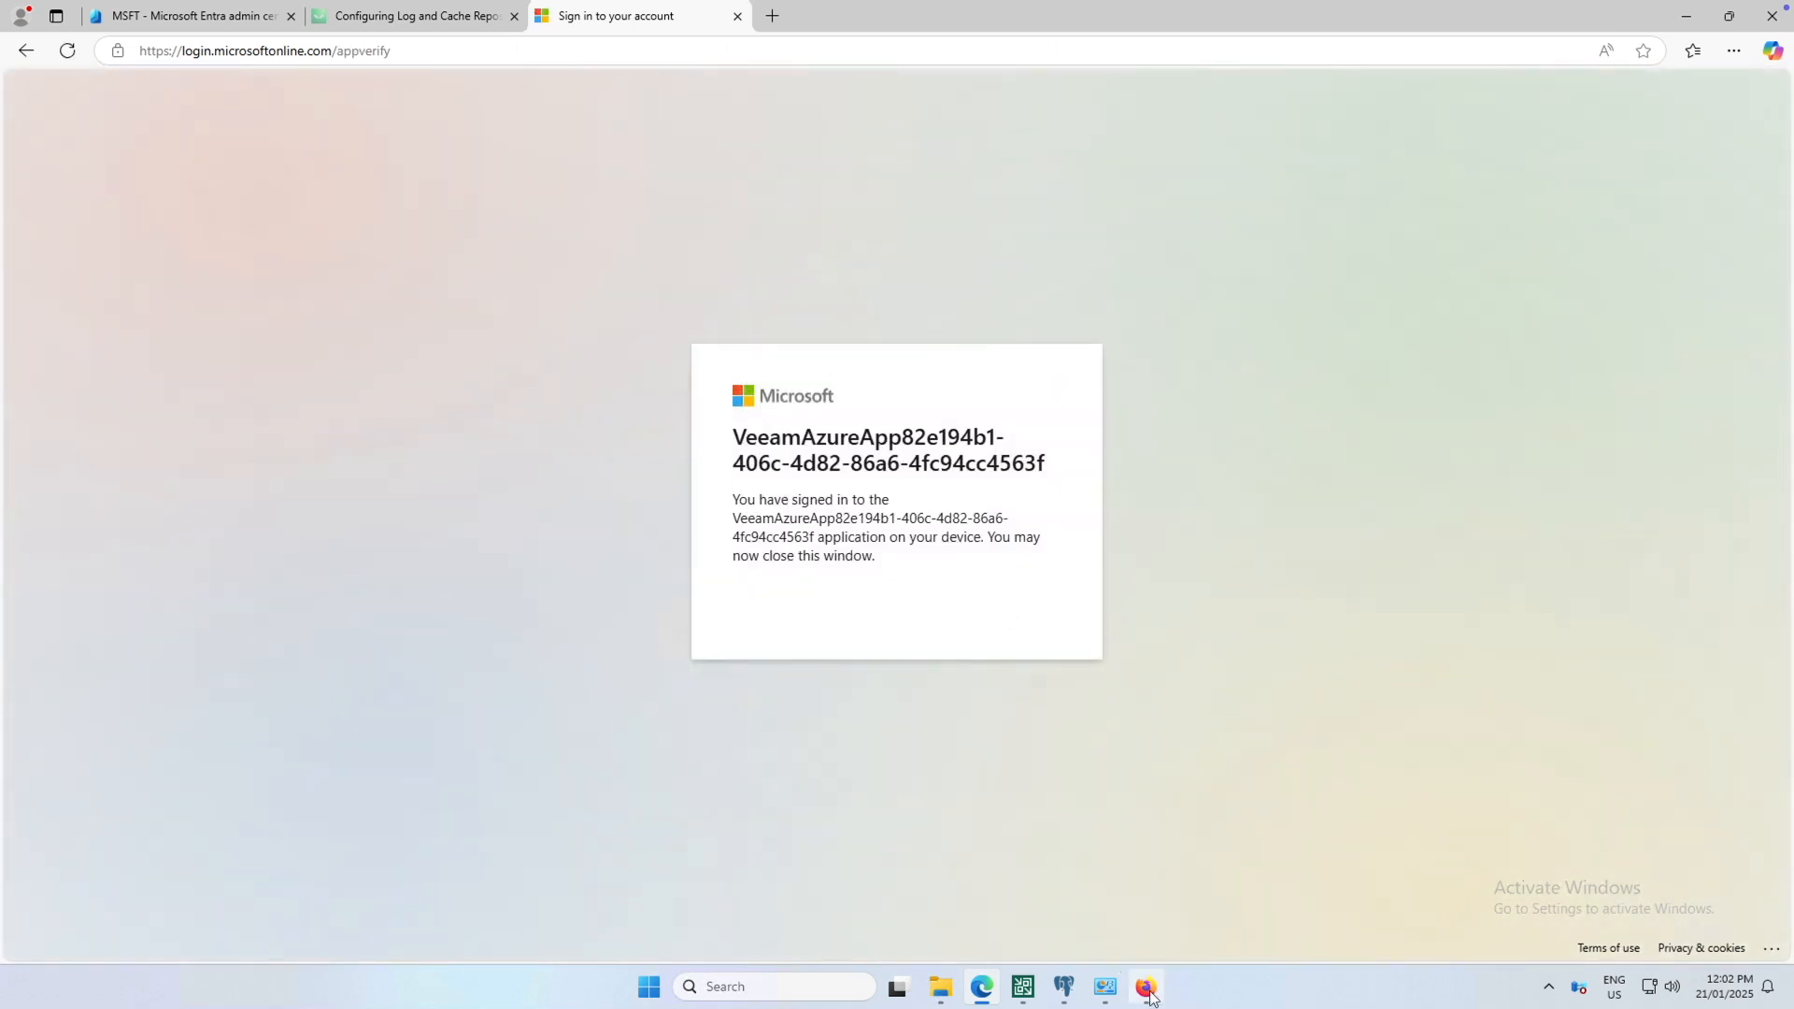
{"action": "mouse_move", "coordinate": [1022, 987]}
{"action": "left_click", "coordinate": [1007, 898]}
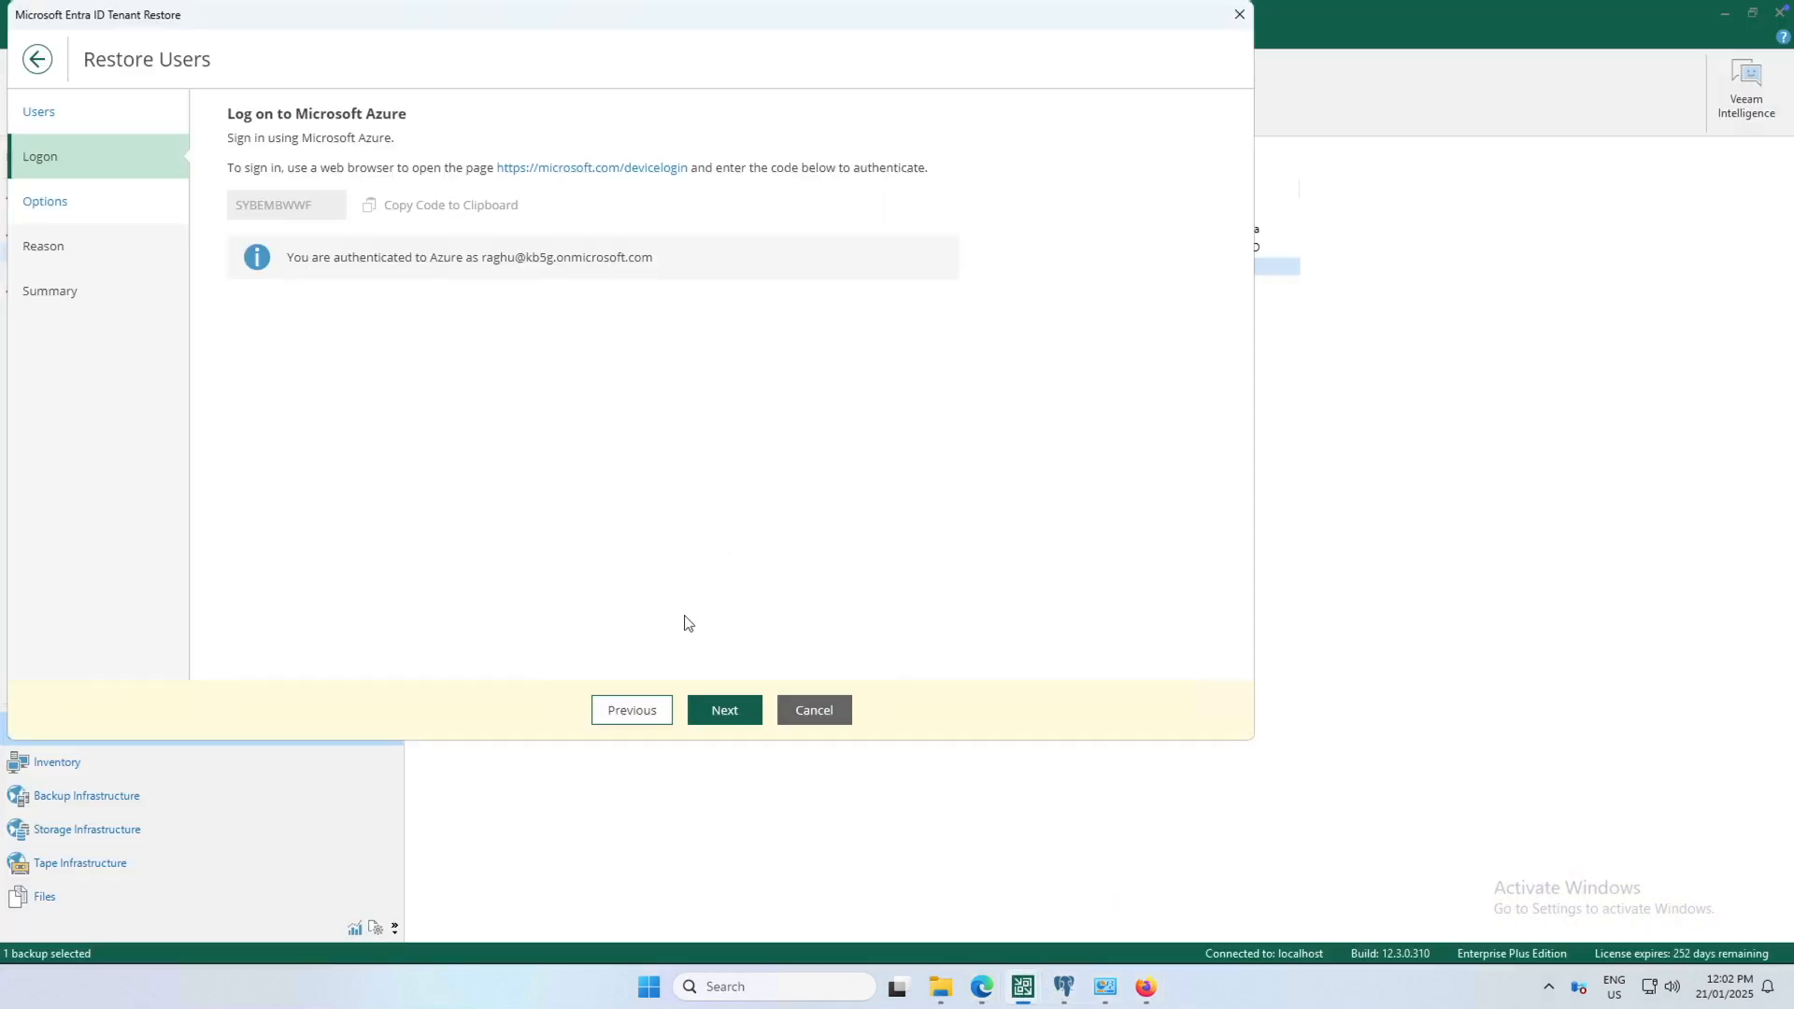
- Enter a default user password in the restore options, keeping Overwrite mode, relationships and Recycle Bin restore enabled
{"action": "left_click", "coordinate": [727, 721]}
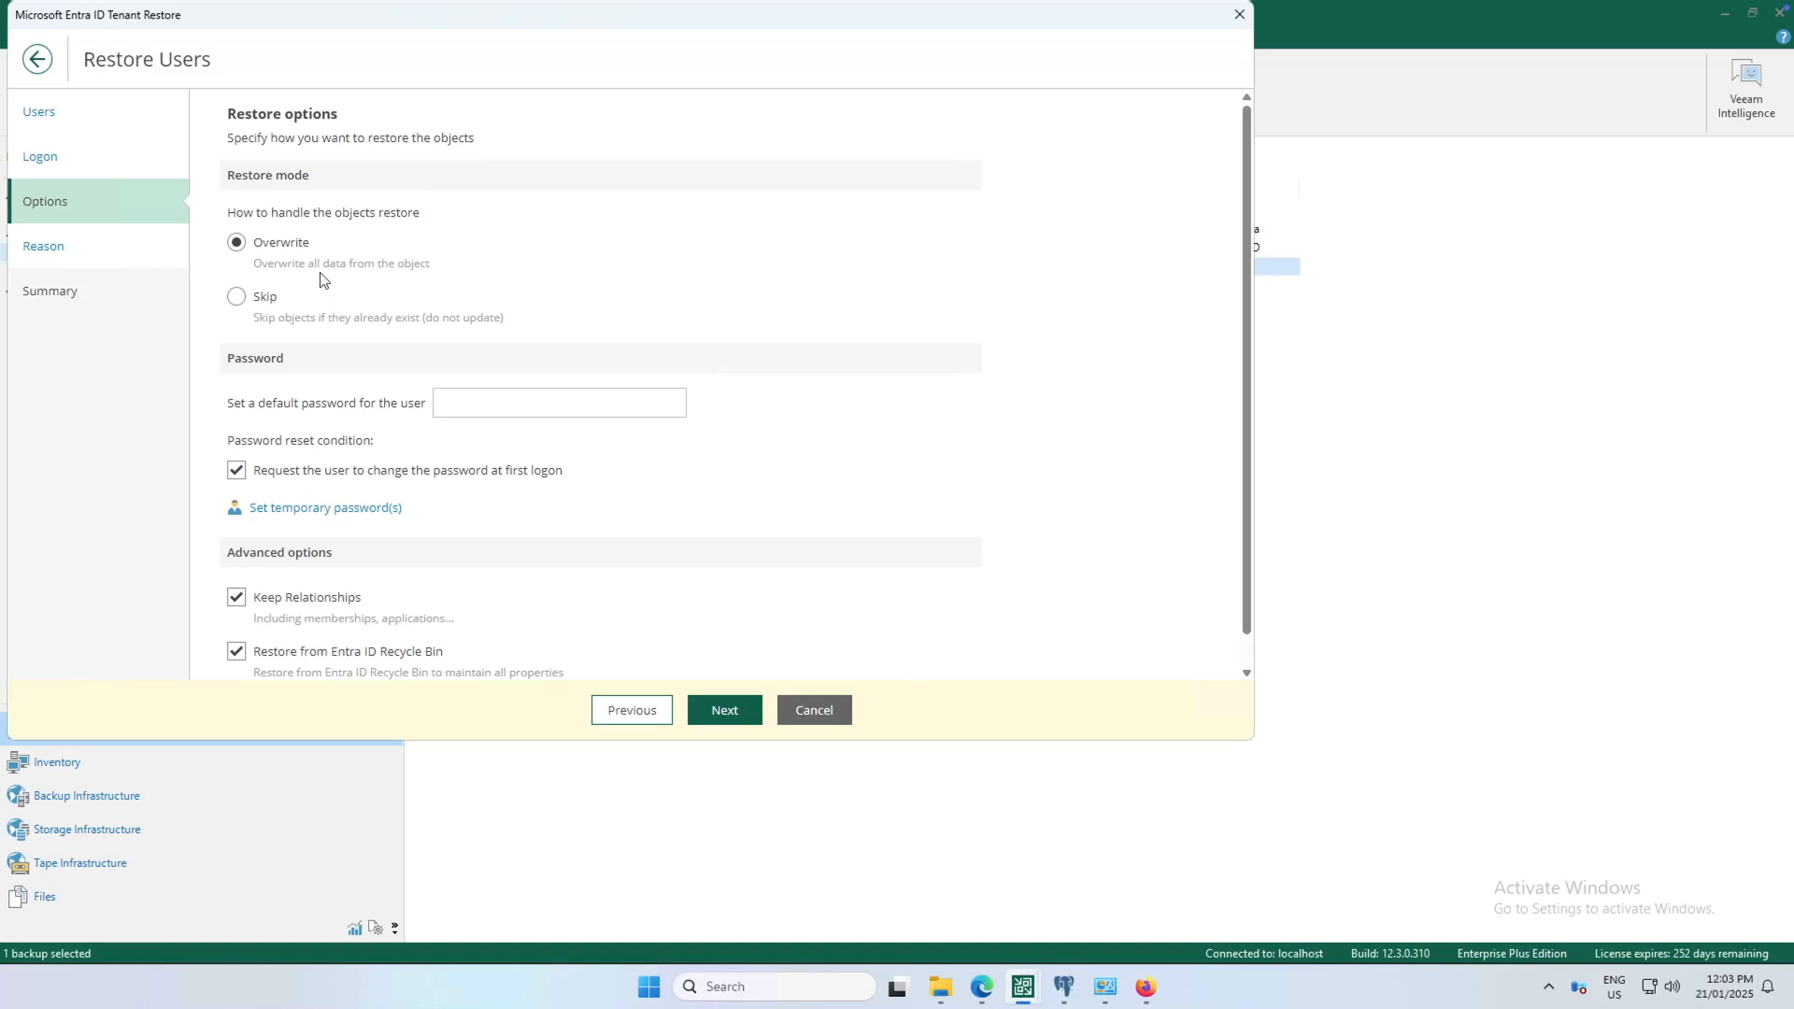
{"action": "left_click", "coordinate": [483, 415]}
{"action": "type", "text": "•••••••••"}
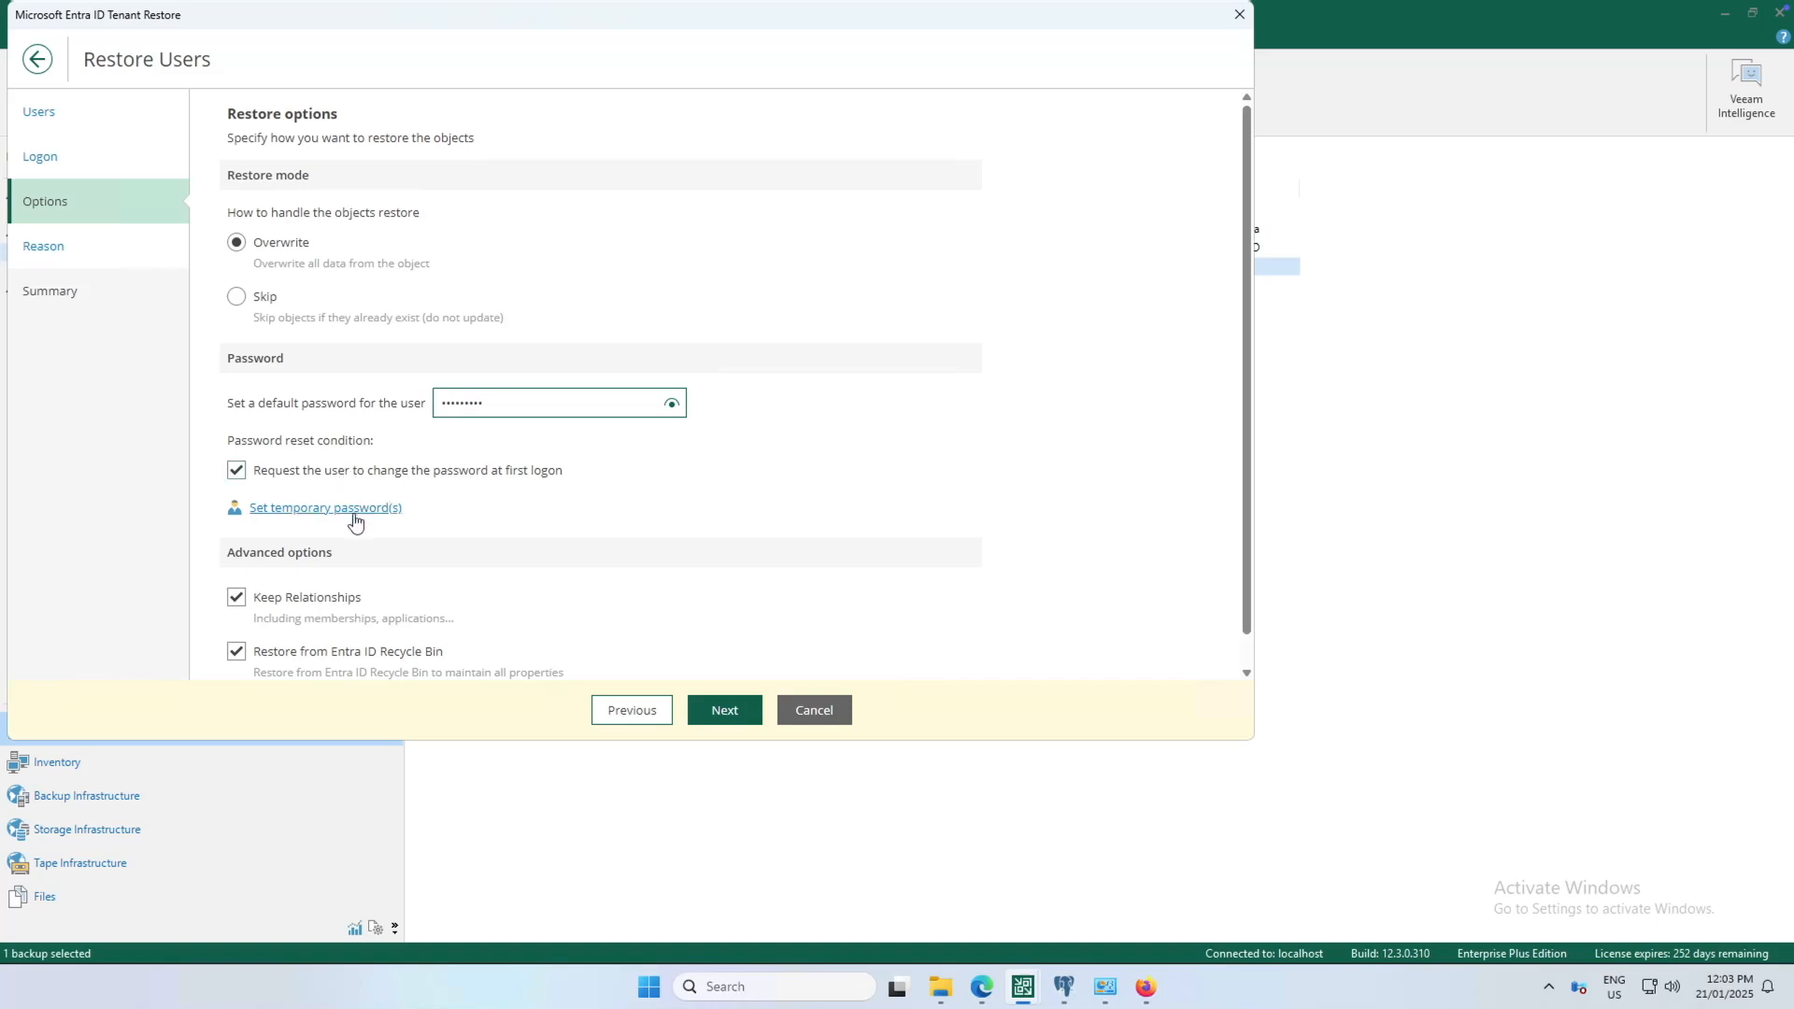
{"action": "scroll", "coordinate": [557, 562], "scroll_direction": "down", "scroll_amount": 1}
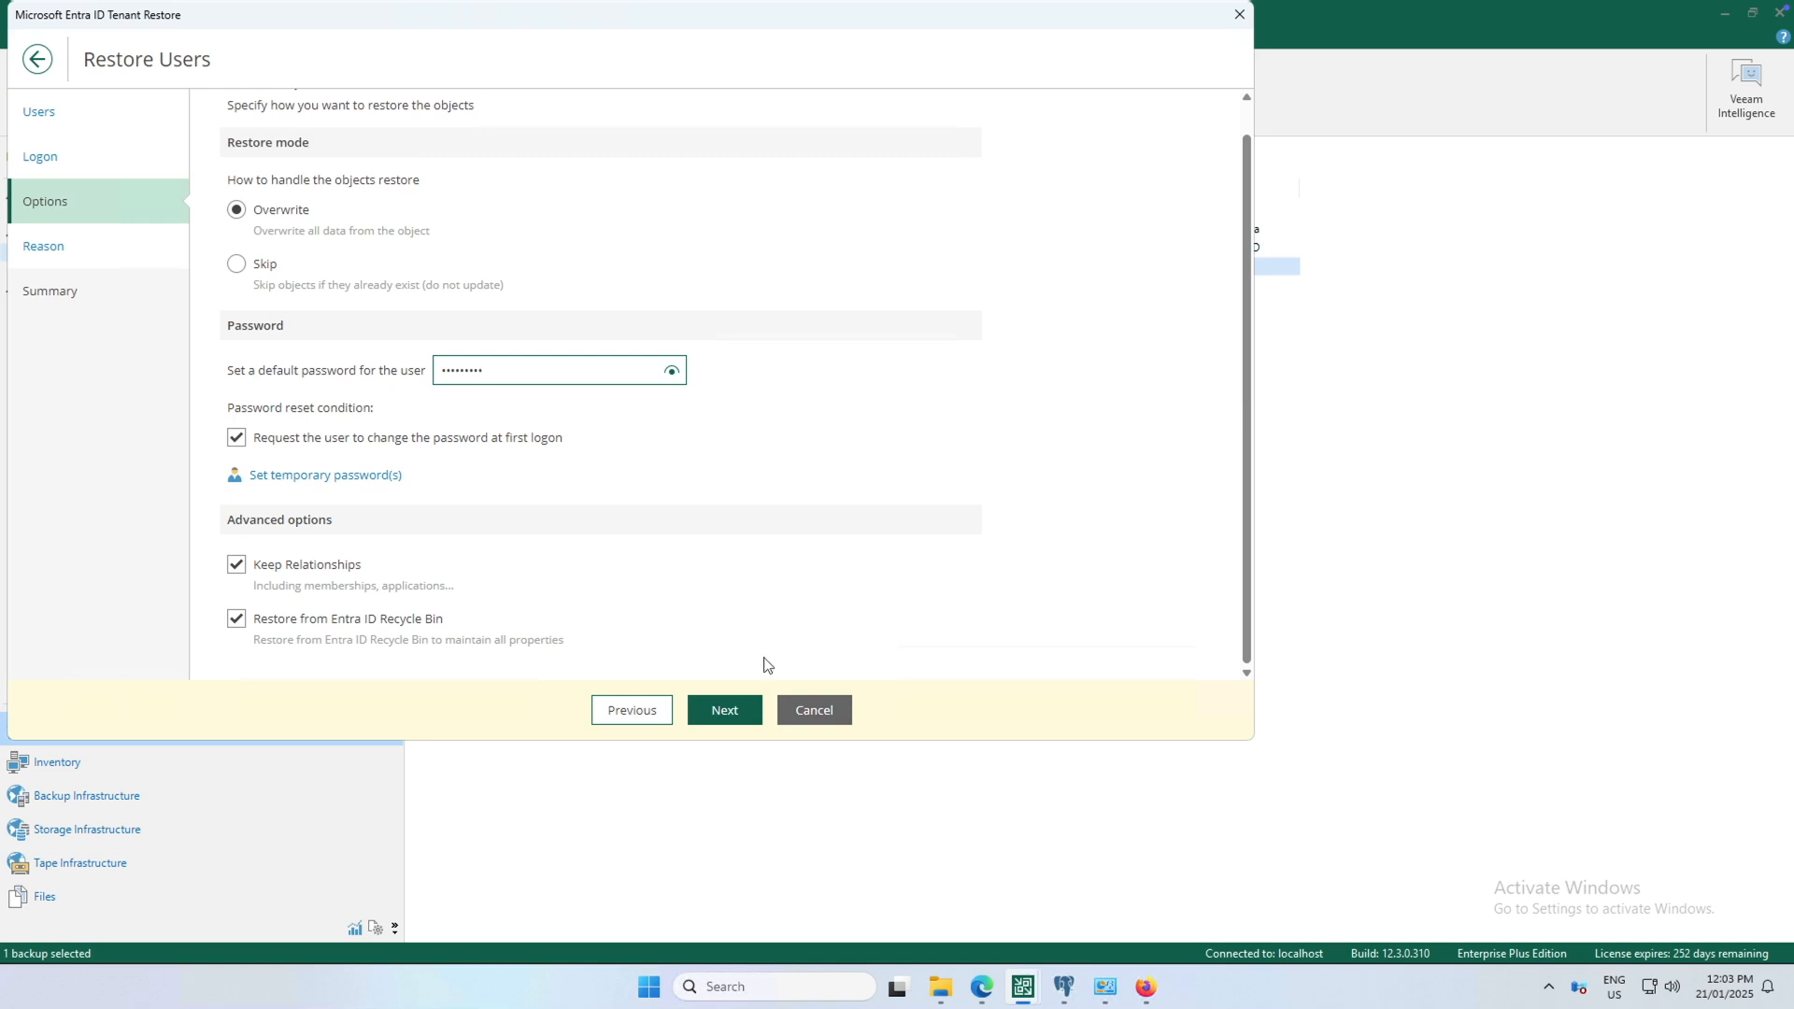
{"action": "left_click", "coordinate": [745, 716]}
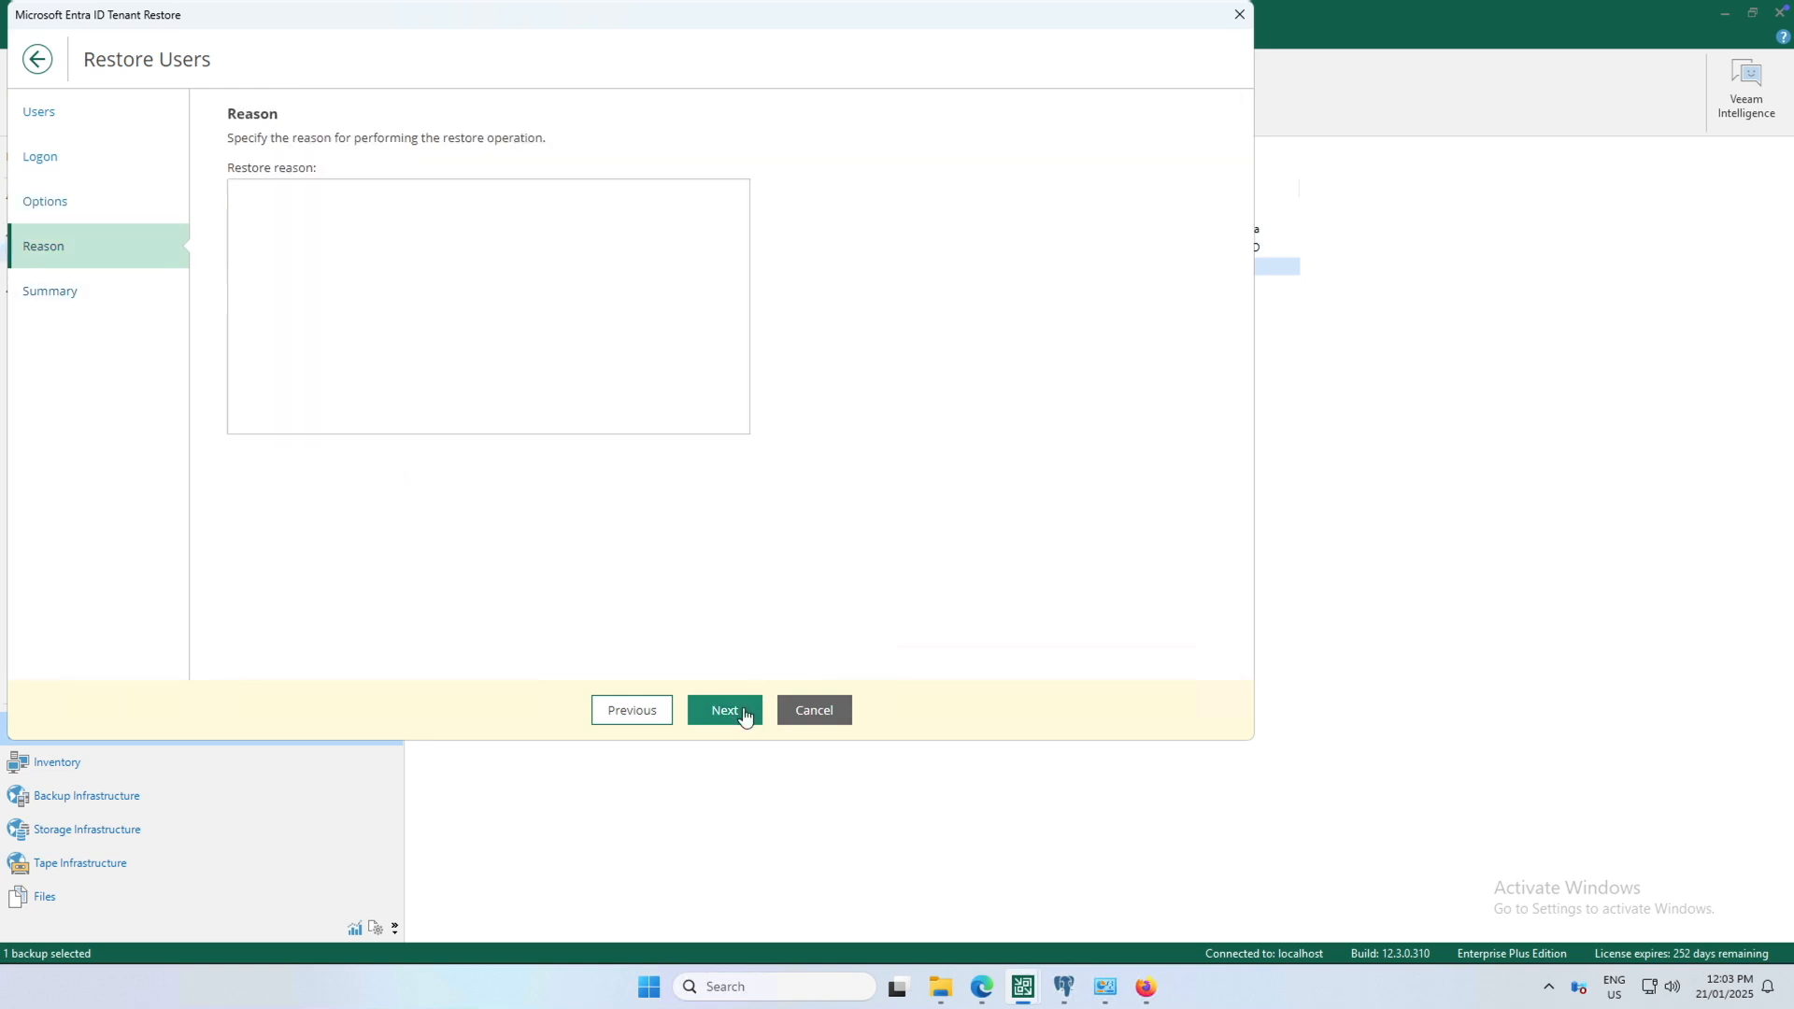
- Leave the restore reason blank and run the restore, agreeing to update the objects that exist on production
{"action": "left_click", "coordinate": [725, 712]}
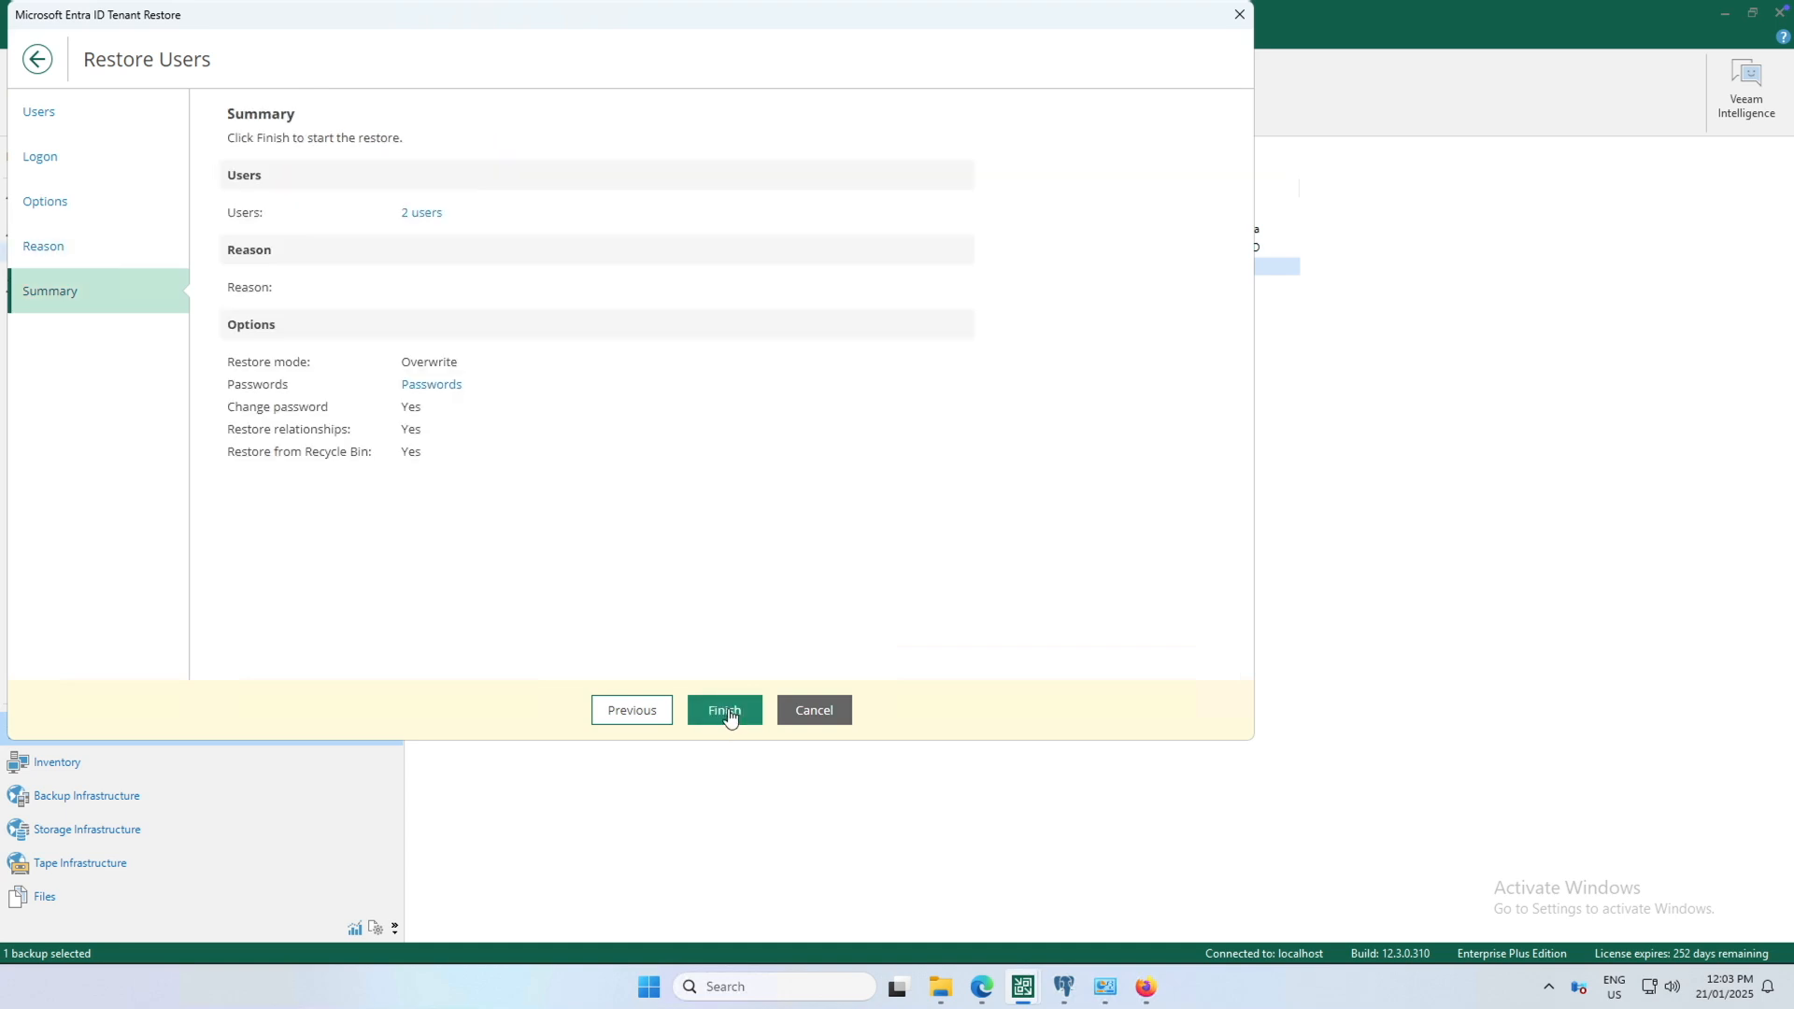
{"action": "left_click", "coordinate": [725, 712]}
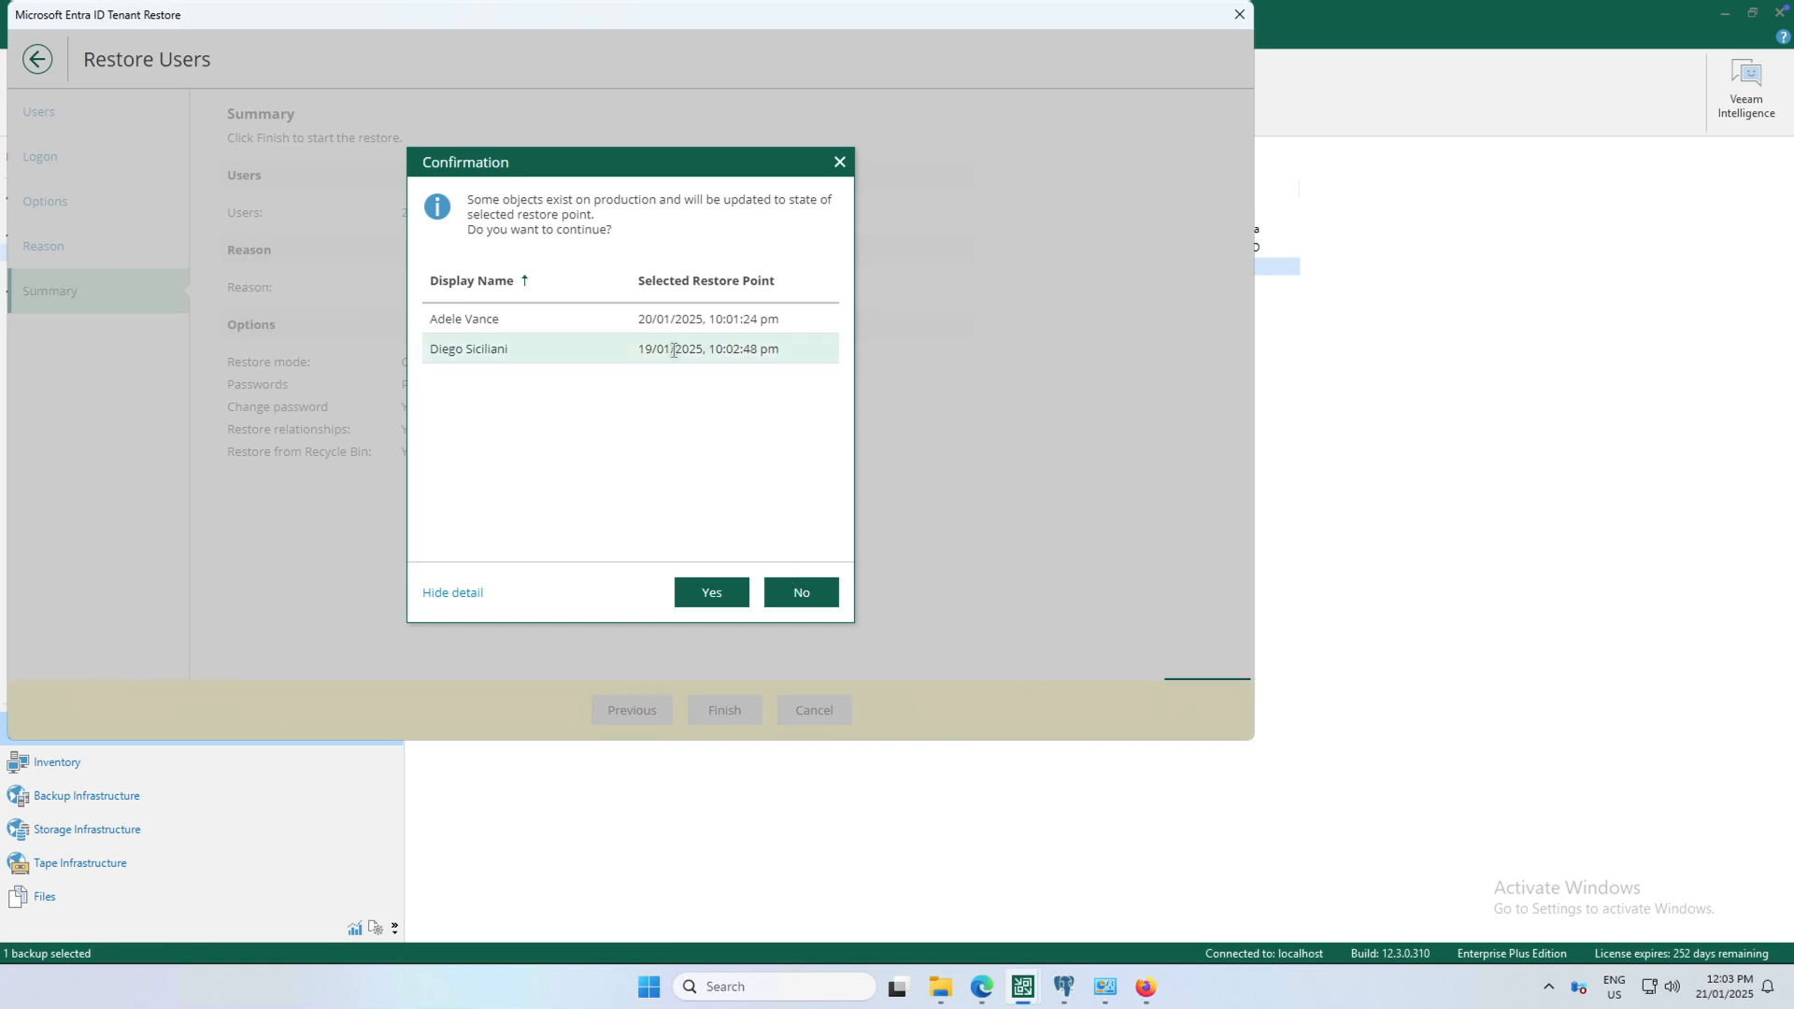
{"action": "left_click", "coordinate": [722, 599]}
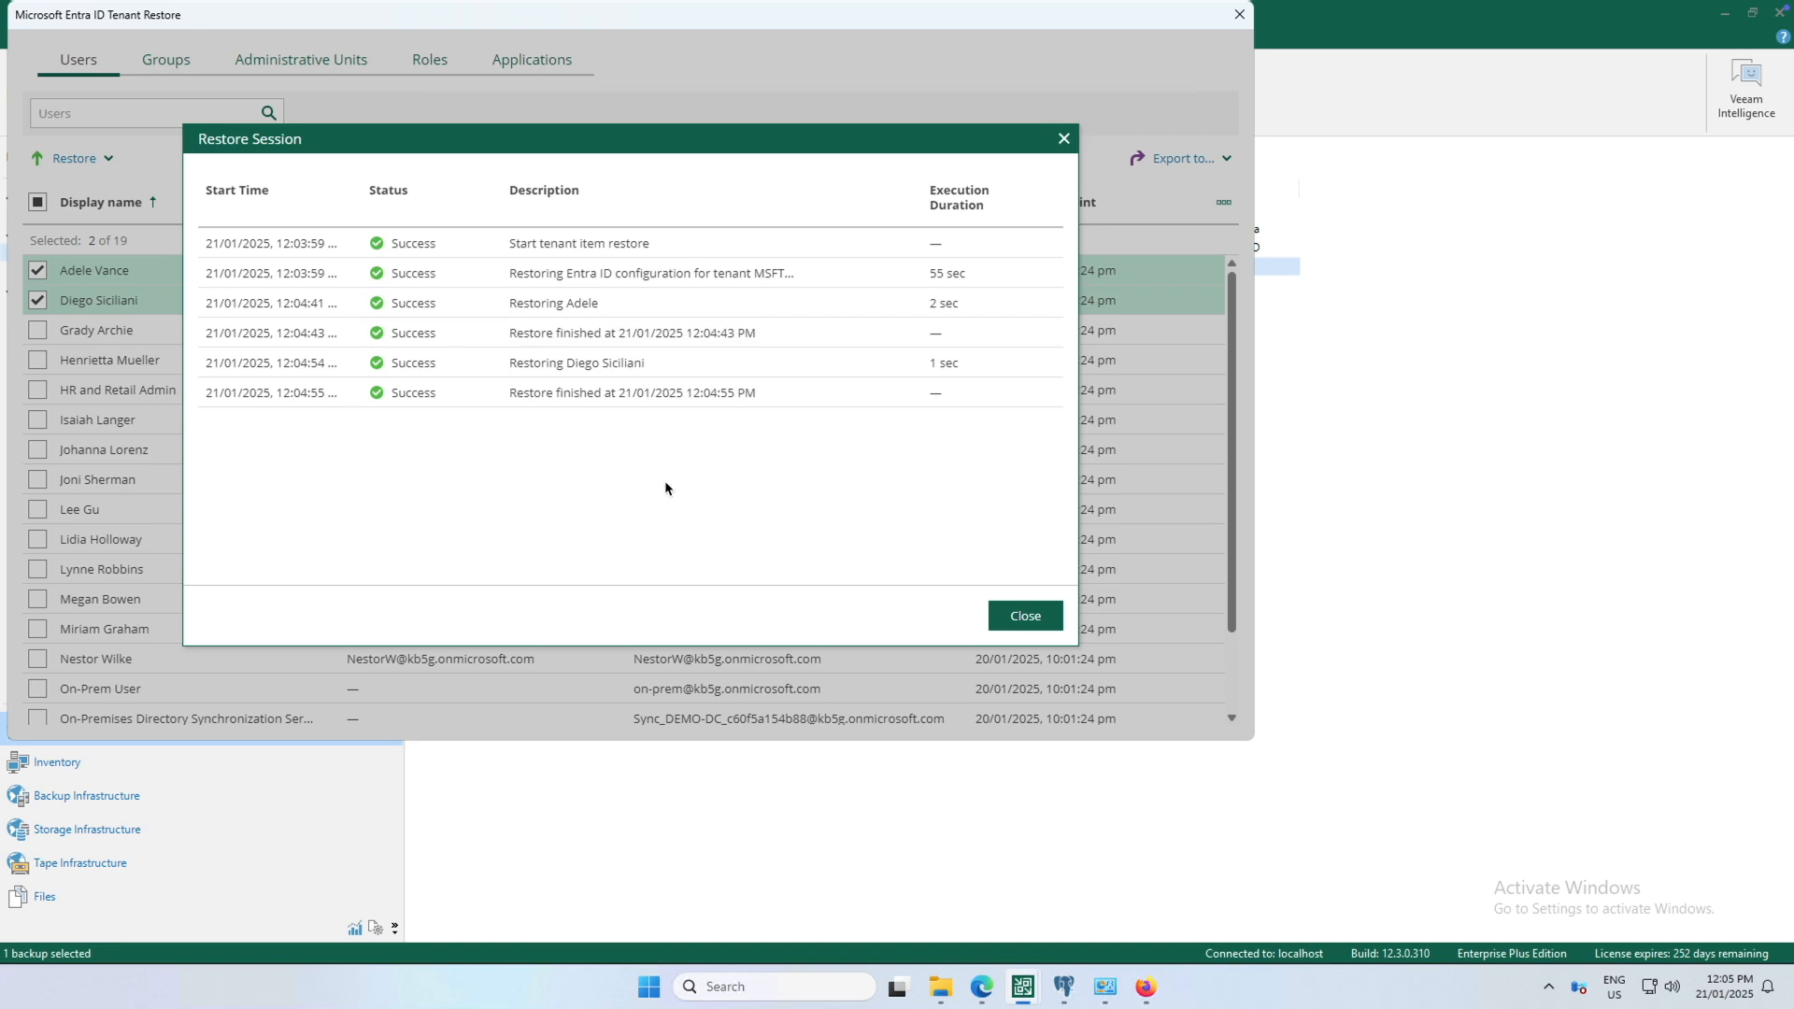
- Close the restore session report and deselect both restored users
{"action": "left_click", "coordinate": [1025, 616]}
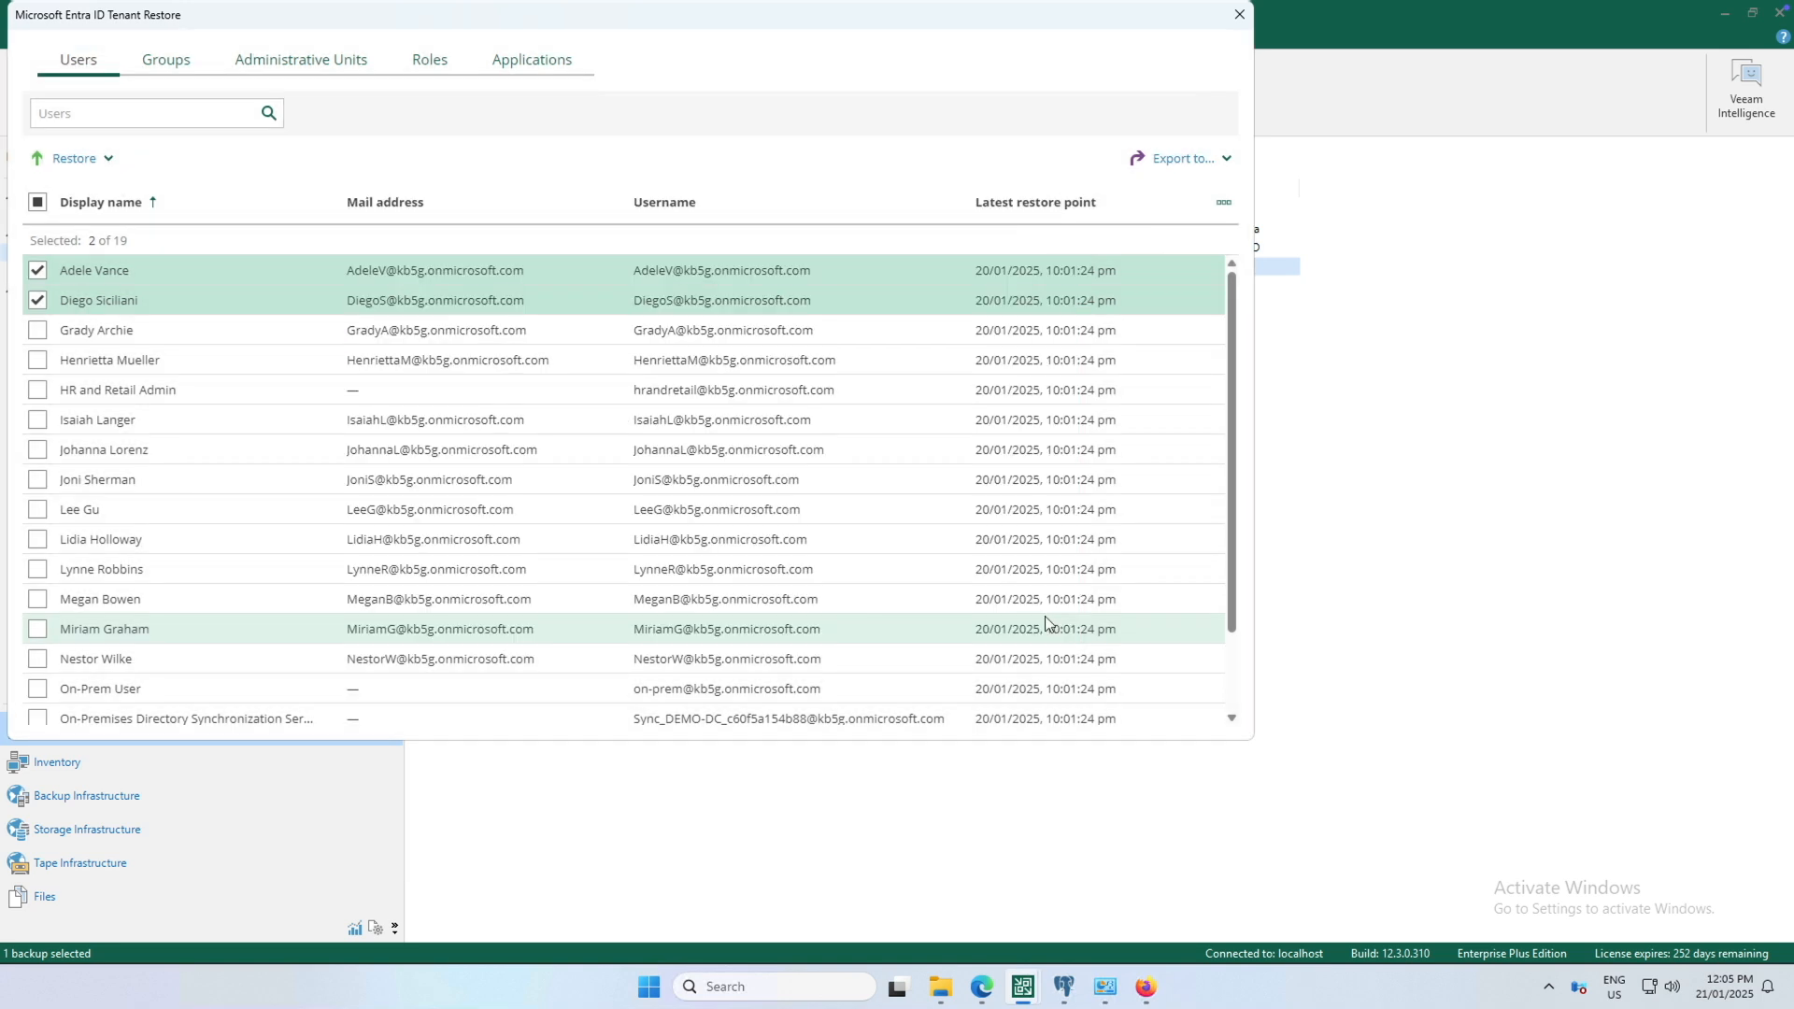
{"action": "left_click", "coordinate": [37, 300]}
{"action": "left_click", "coordinate": [38, 270]}
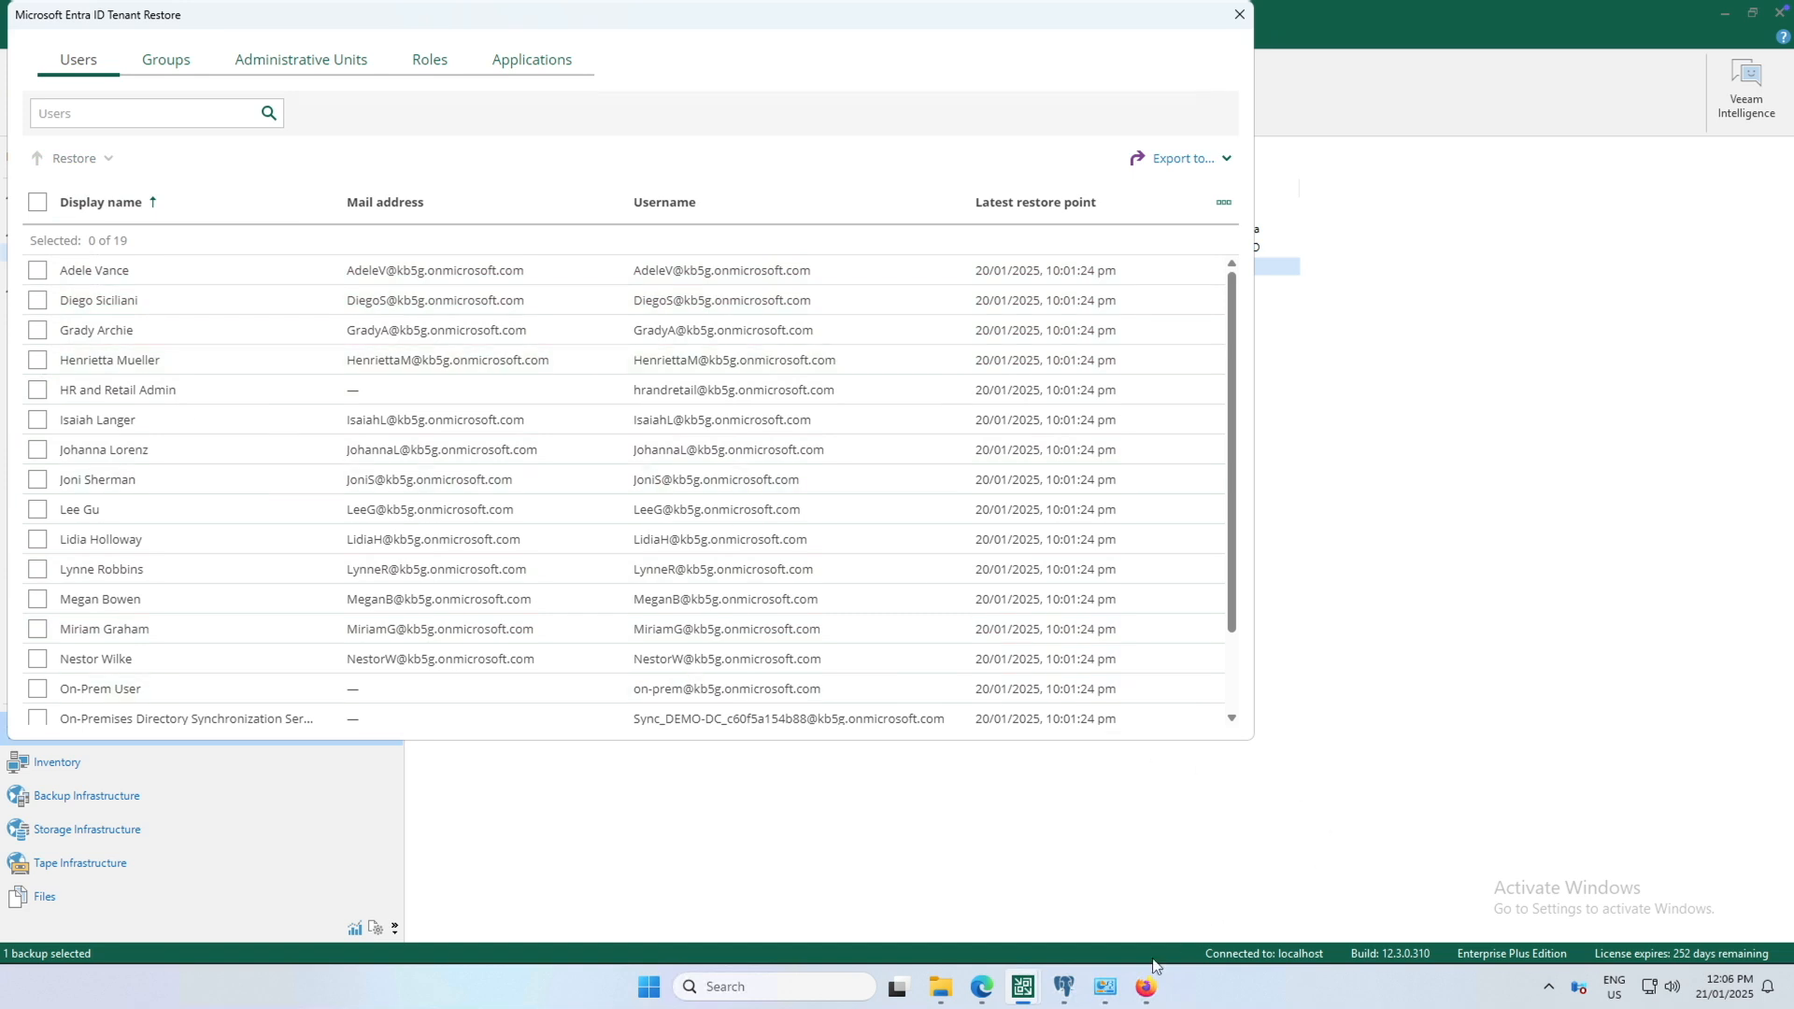
- Switch to the Microsoft Entra admin center in Edge and list all users of the tenant
{"action": "left_click", "coordinate": [981, 985]}
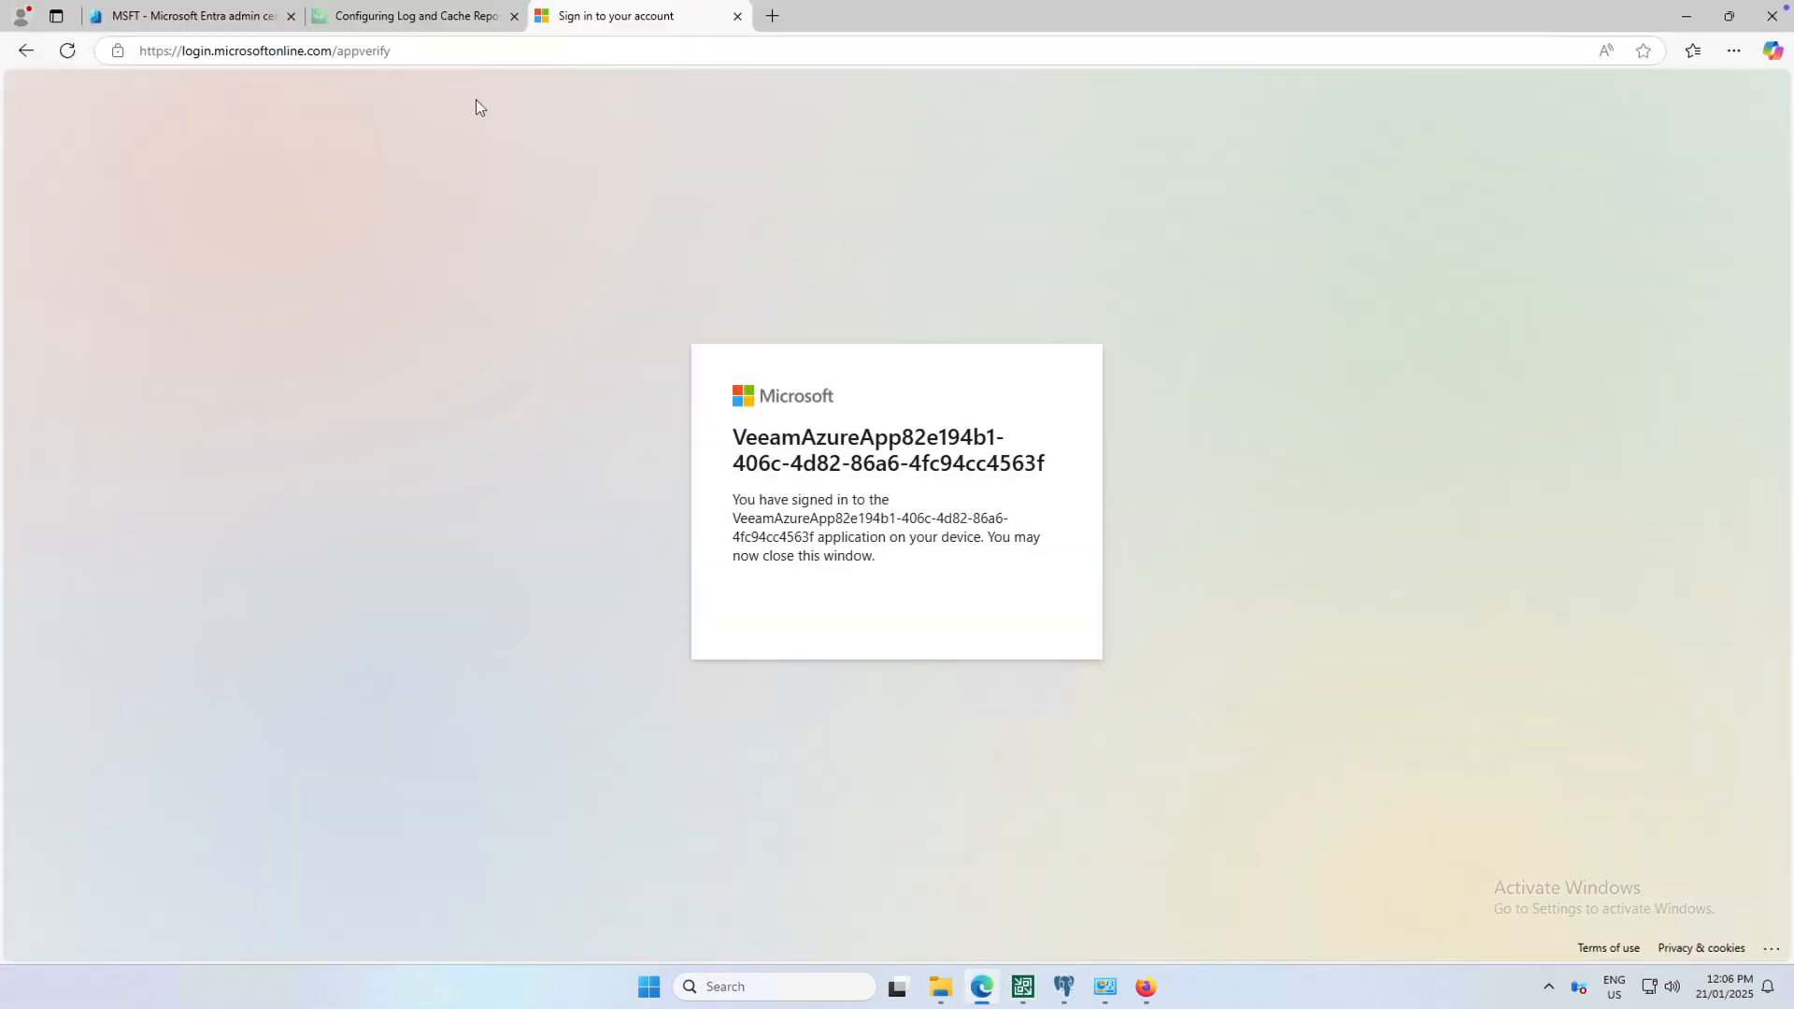
{"action": "left_click", "coordinate": [249, 21]}
{"action": "left_click", "coordinate": [103, 399]}
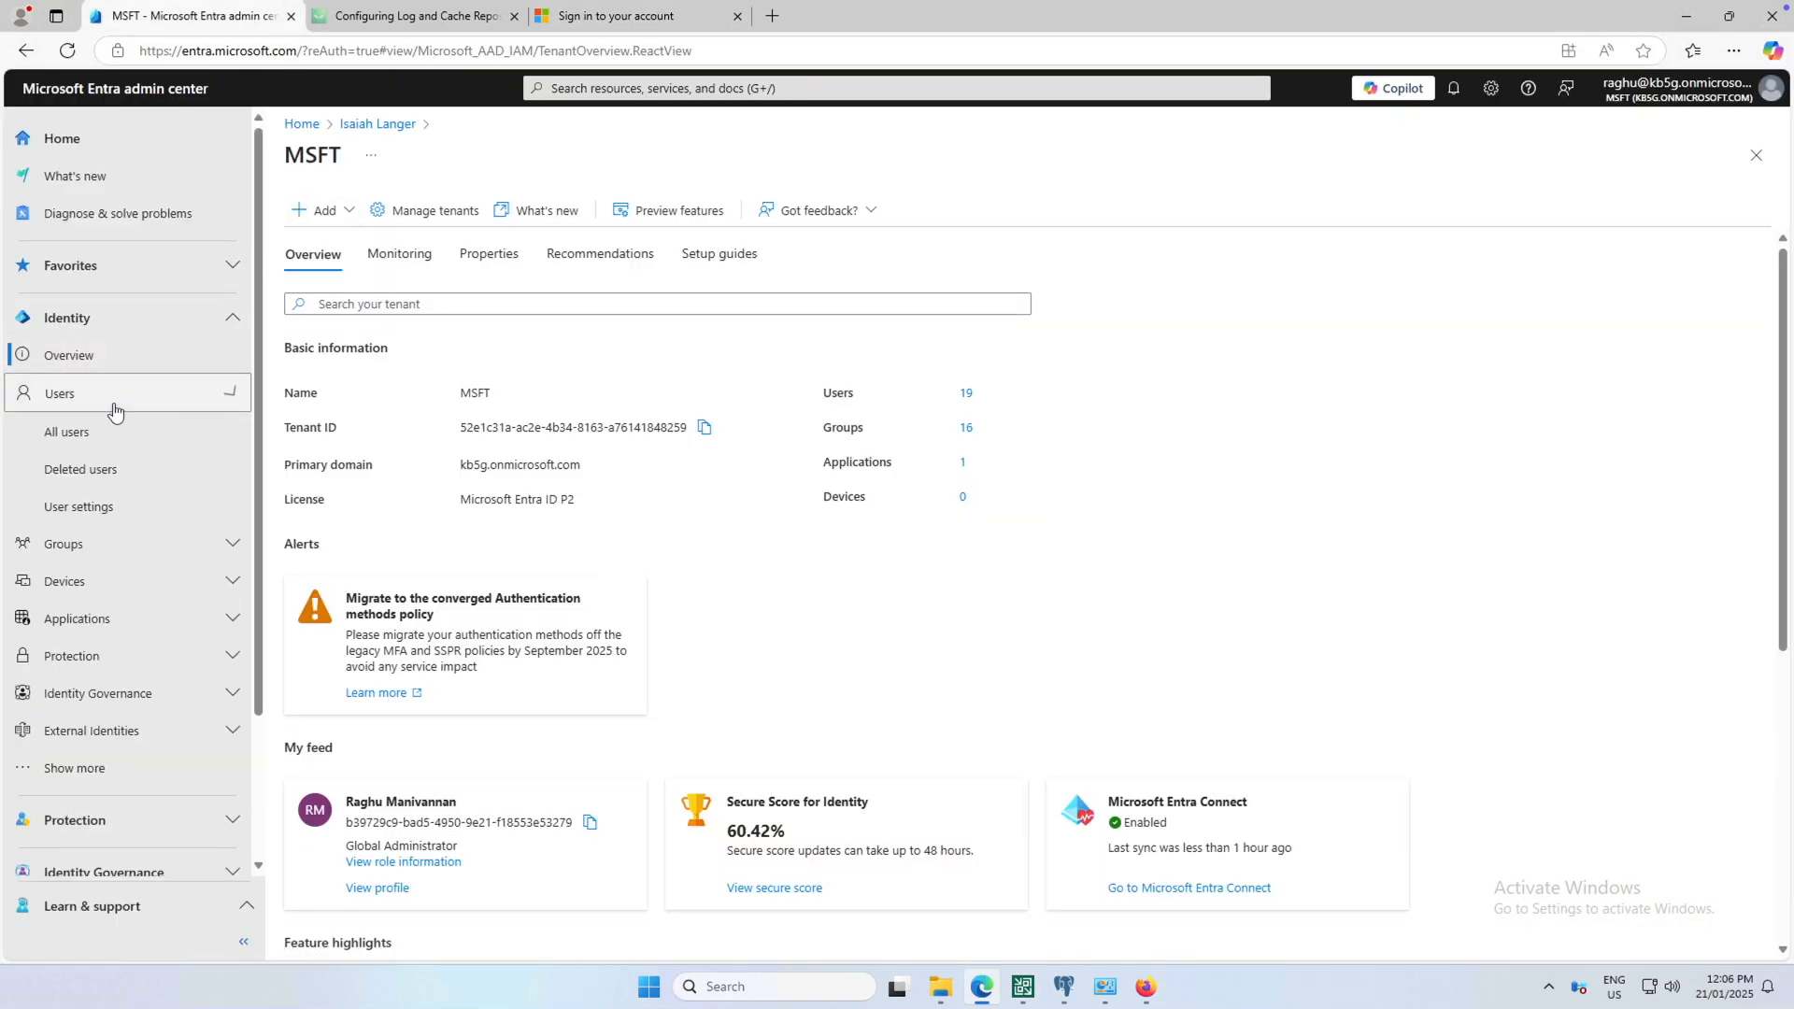
{"action": "left_click", "coordinate": [79, 433]}
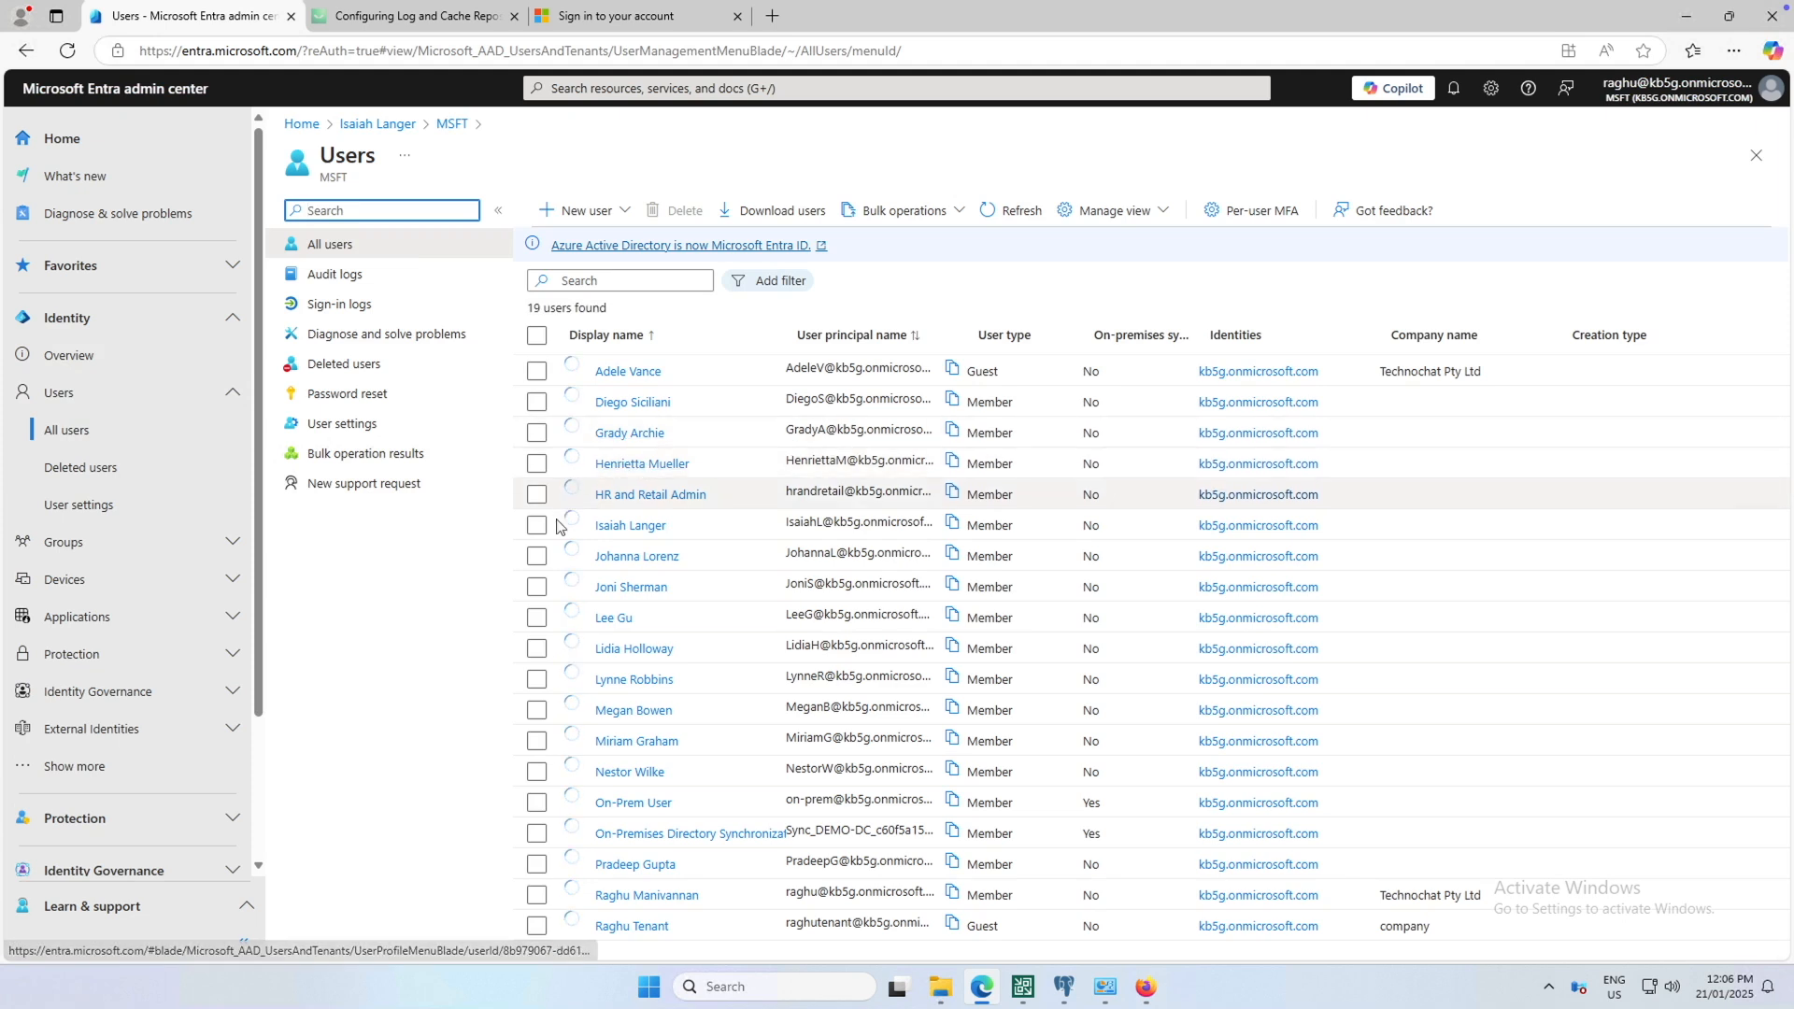
- Edit the identity properties of the user listed below HR and Retail Admin, append "old" to the last name and user principal name, and save
{"action": "left_click", "coordinate": [540, 527]}
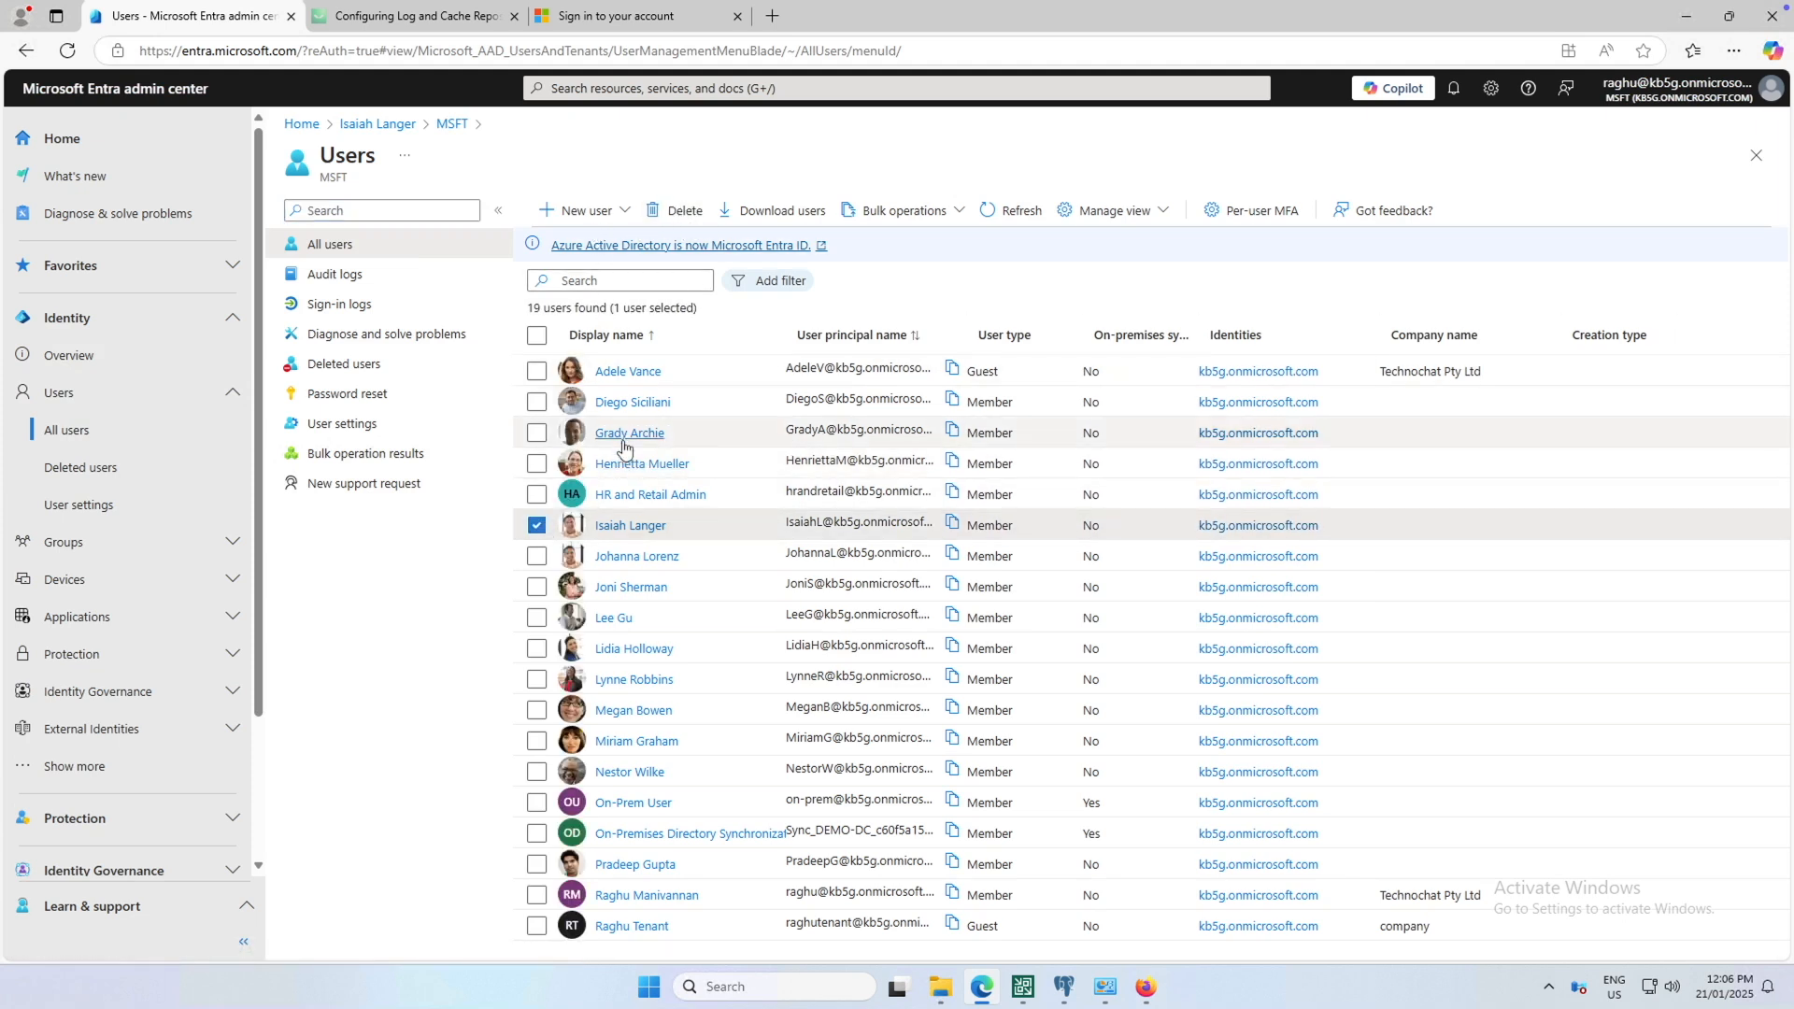
{"action": "left_click", "coordinate": [624, 525]}
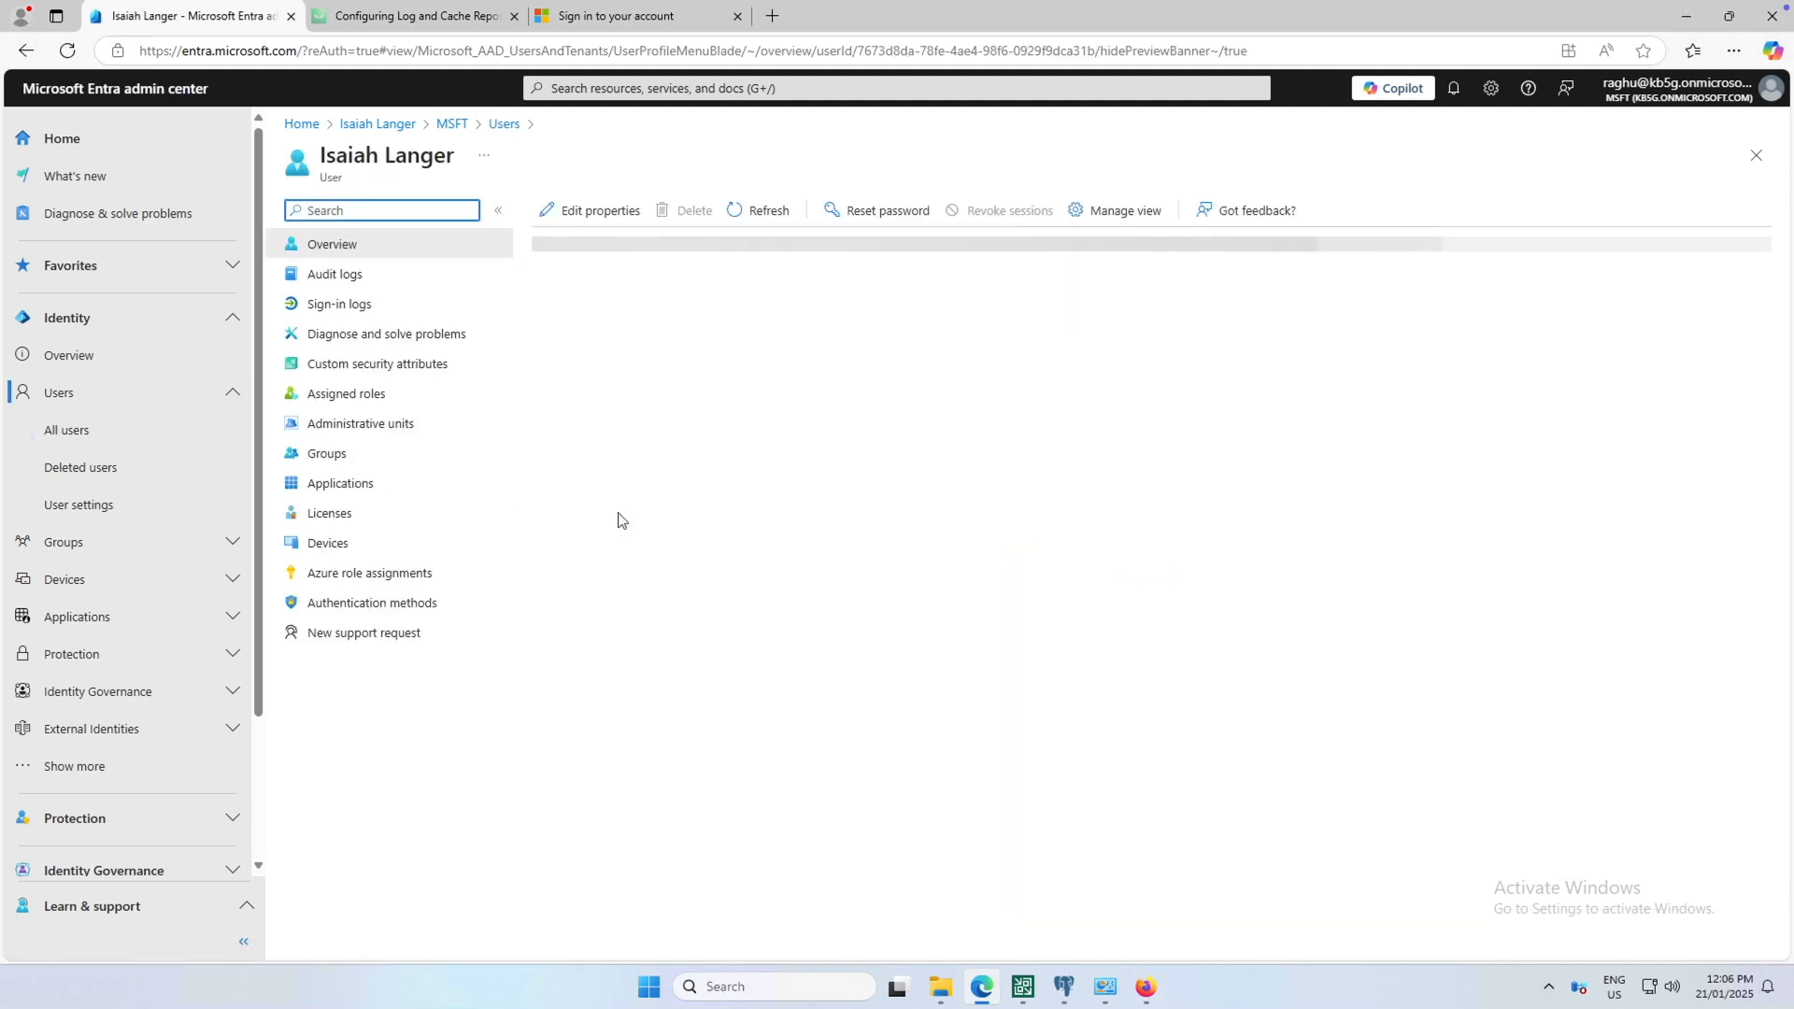
{"action": "left_click", "coordinate": [616, 222]}
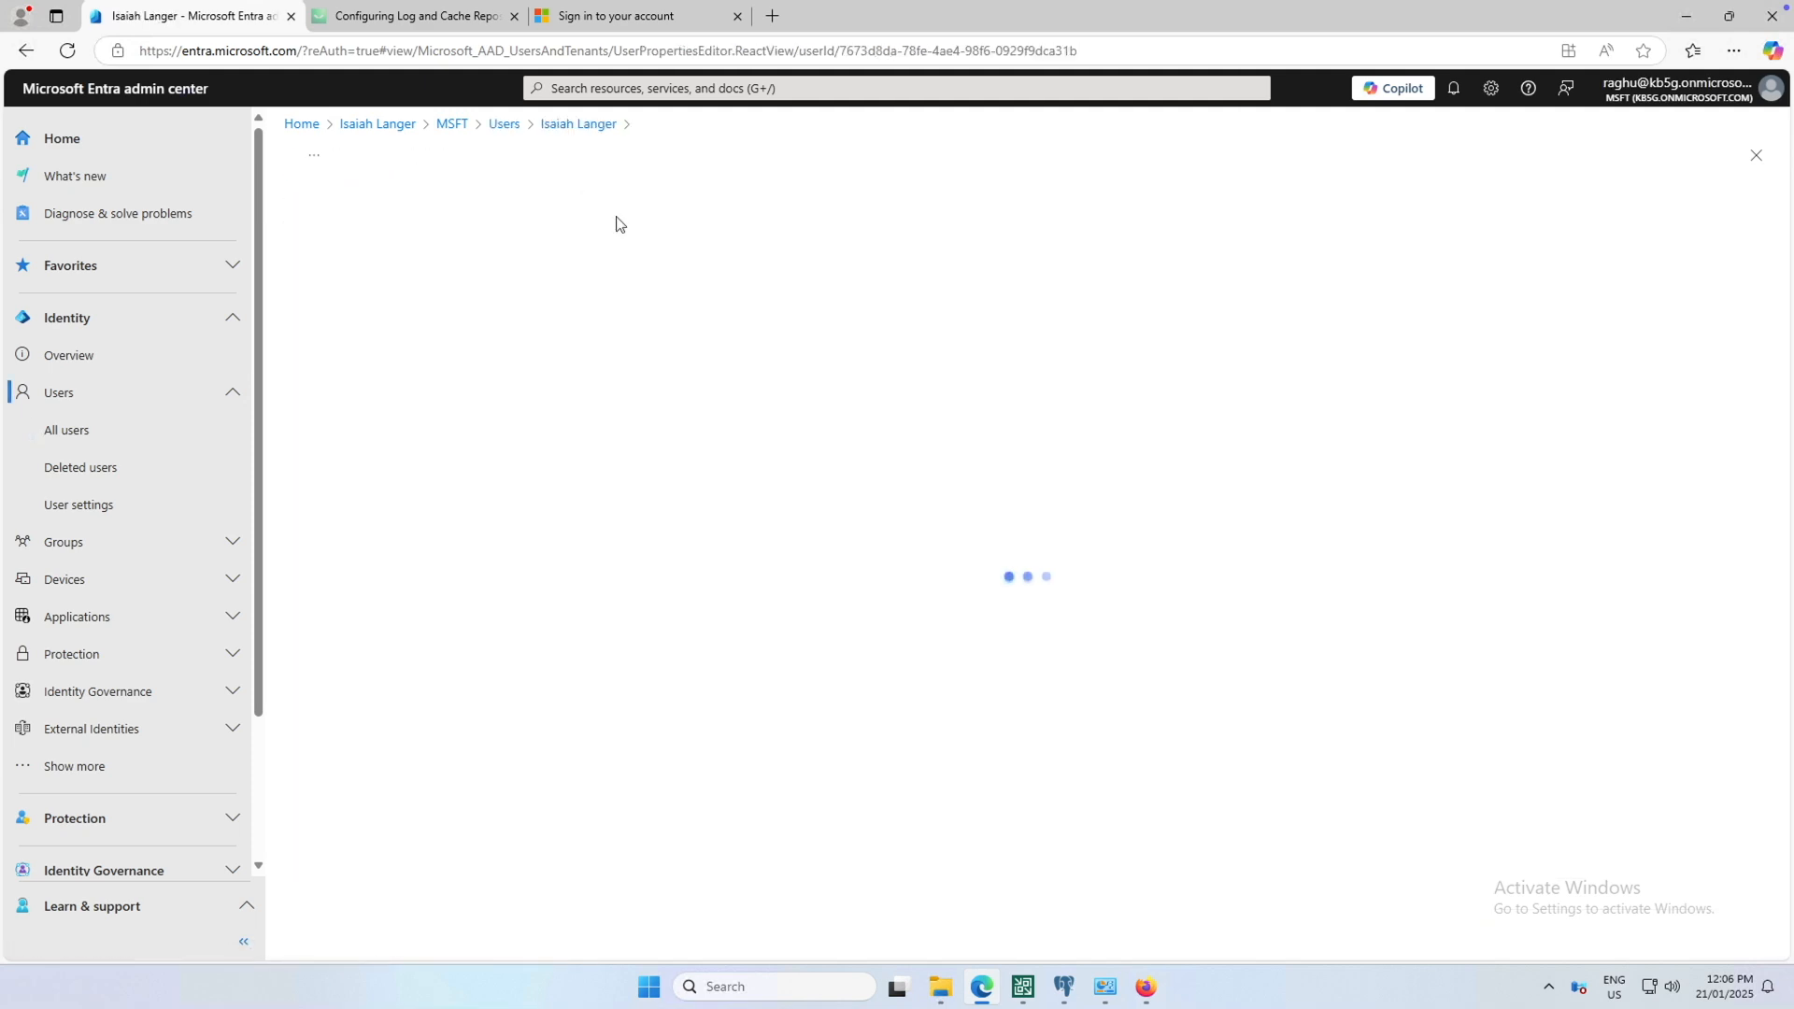
{"action": "left_click", "coordinate": [532, 474]}
{"action": "left_click", "coordinate": [556, 473]}
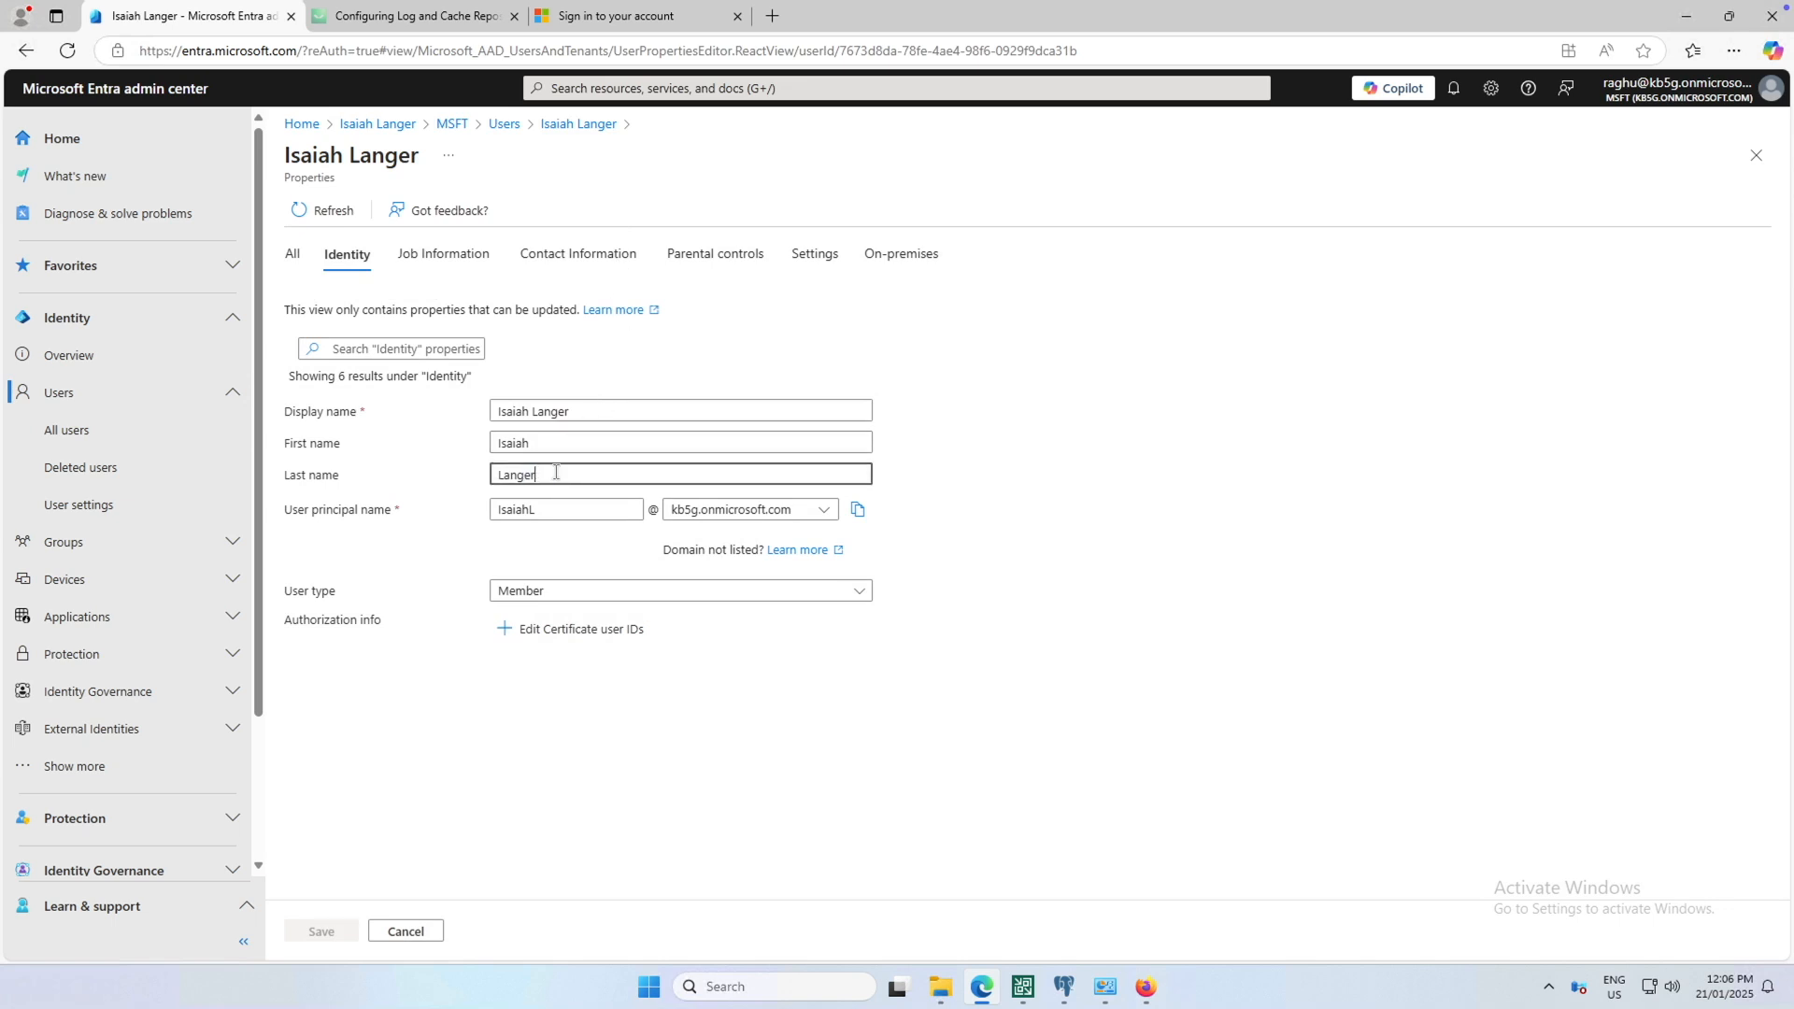
{"action": "left_click", "coordinate": [539, 516]}
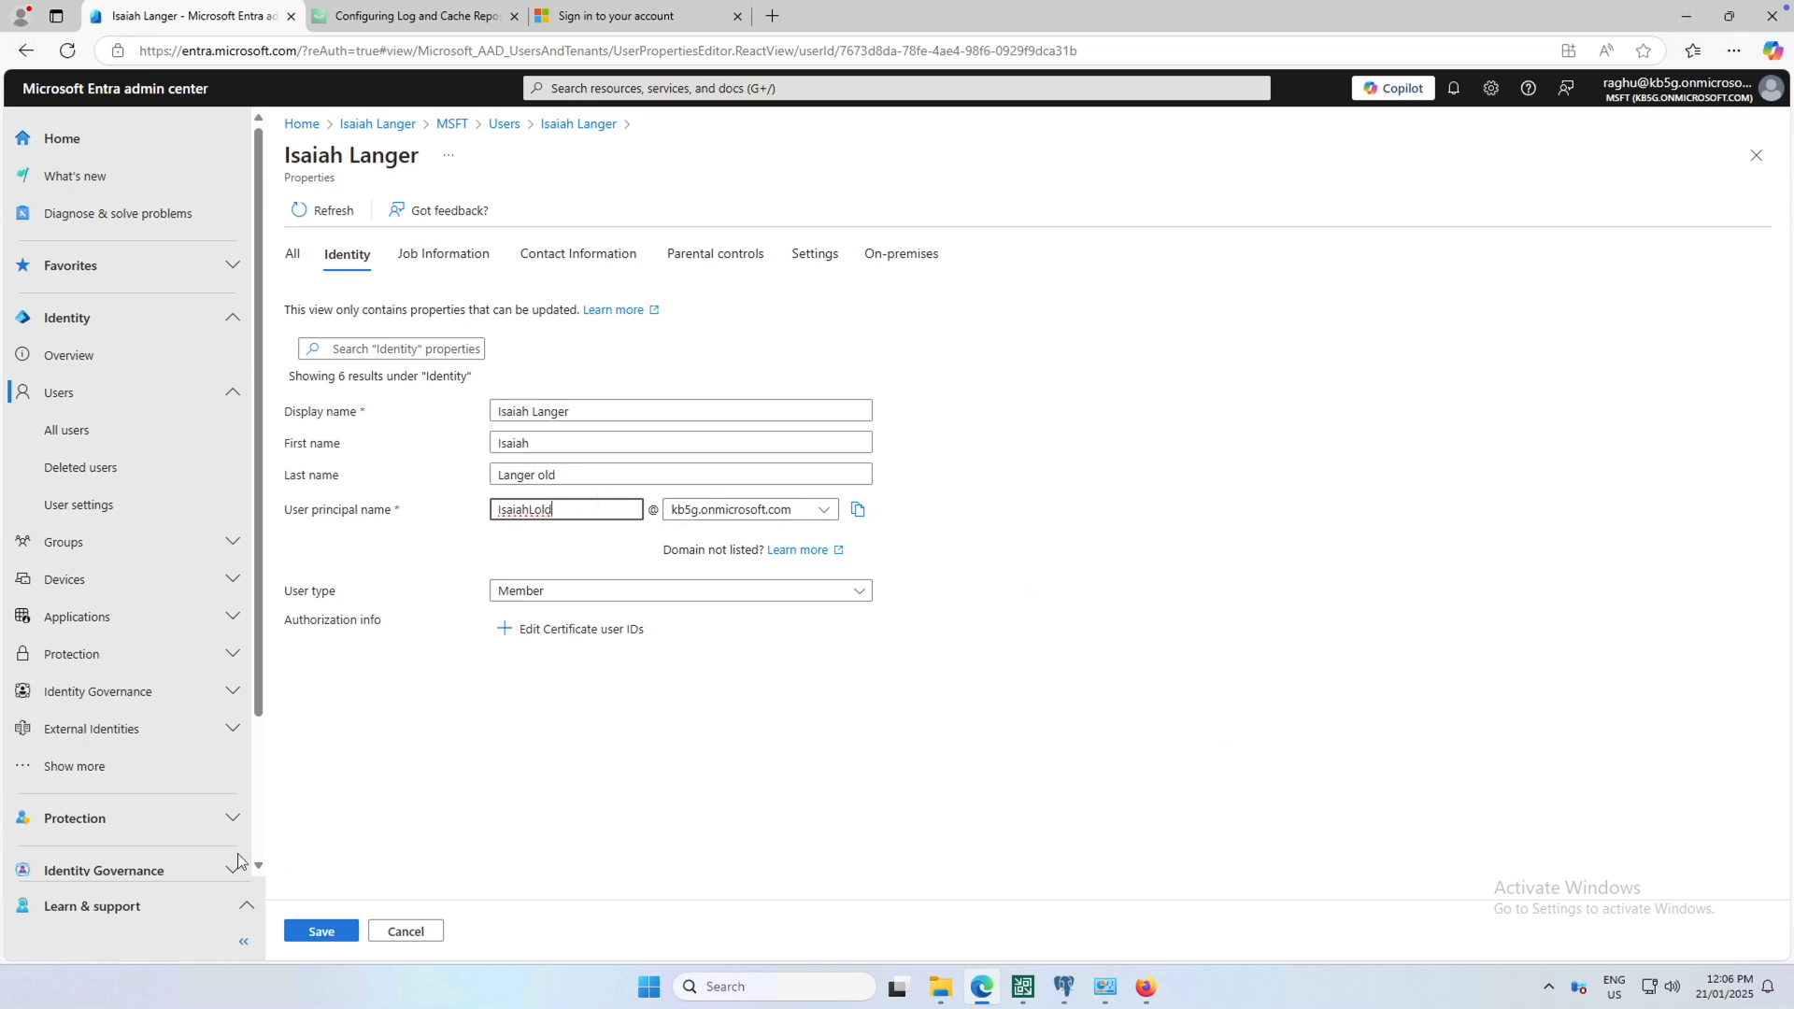
{"action": "left_click", "coordinate": [313, 932]}
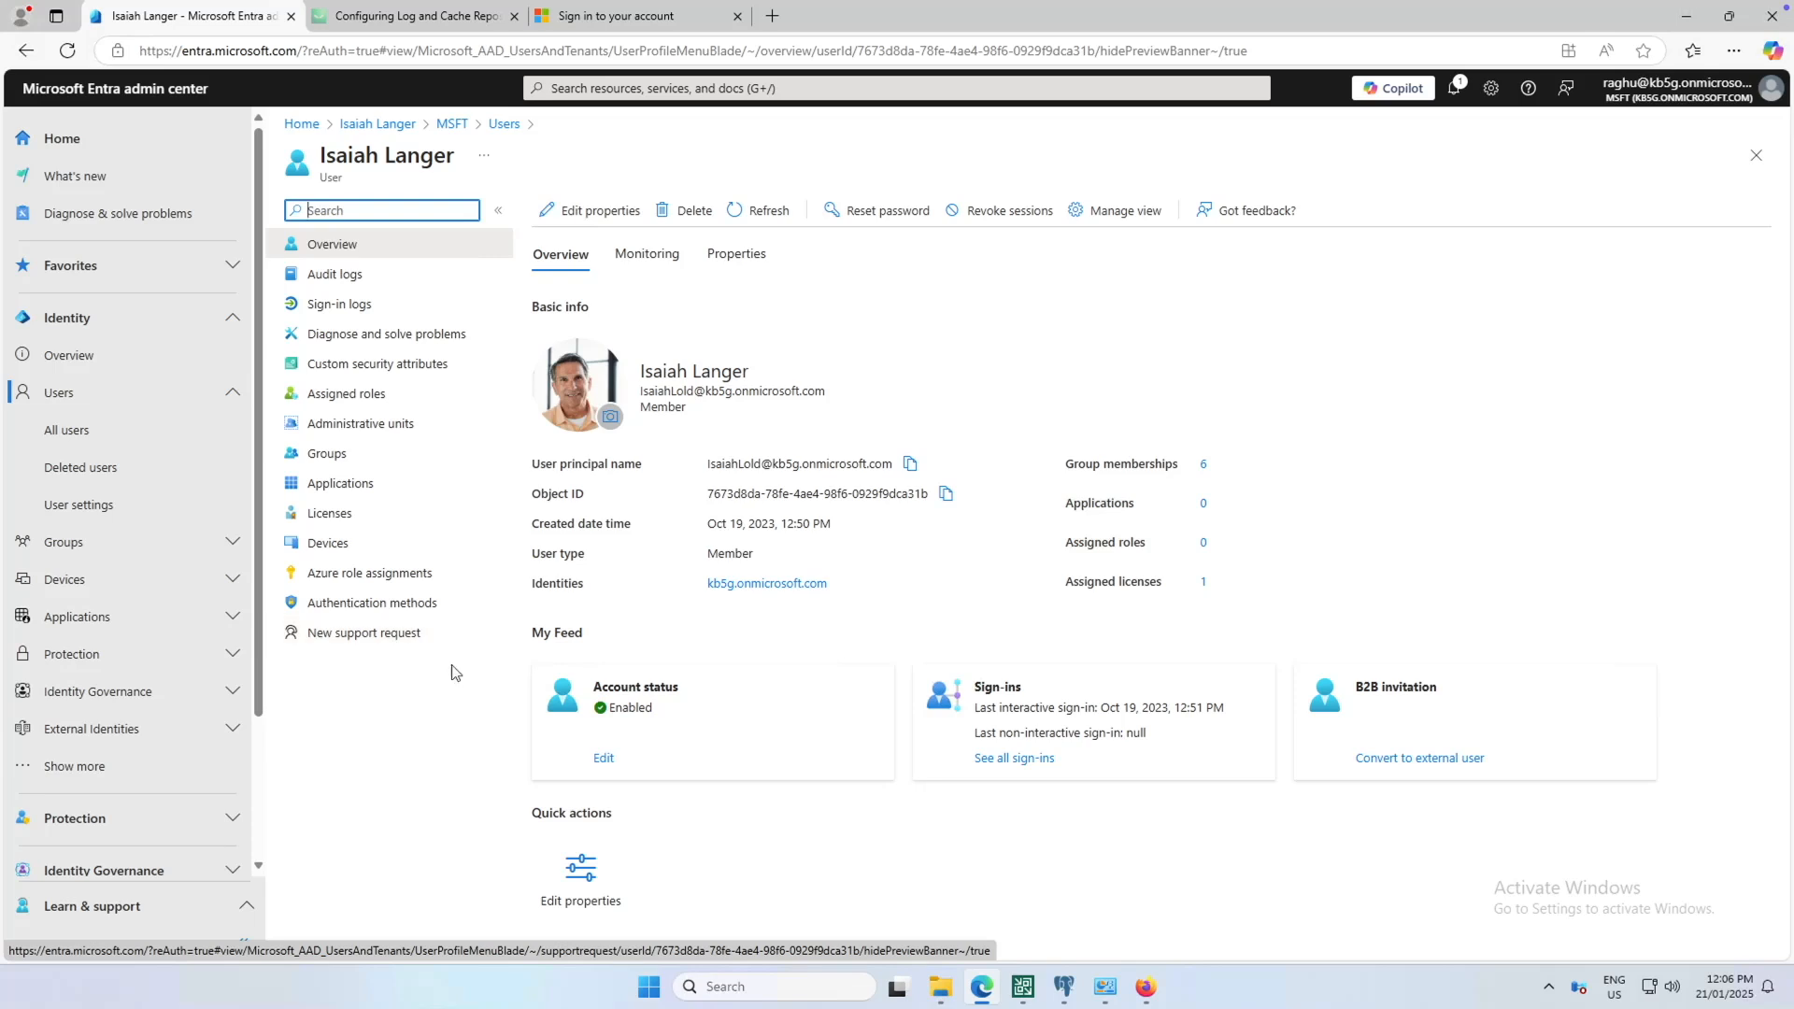
- Switch to Veeam's Microsoft Entra ID Tenant Restore window, select the edited user and start a metadata comparison restore
{"action": "left_click", "coordinate": [1022, 986]}
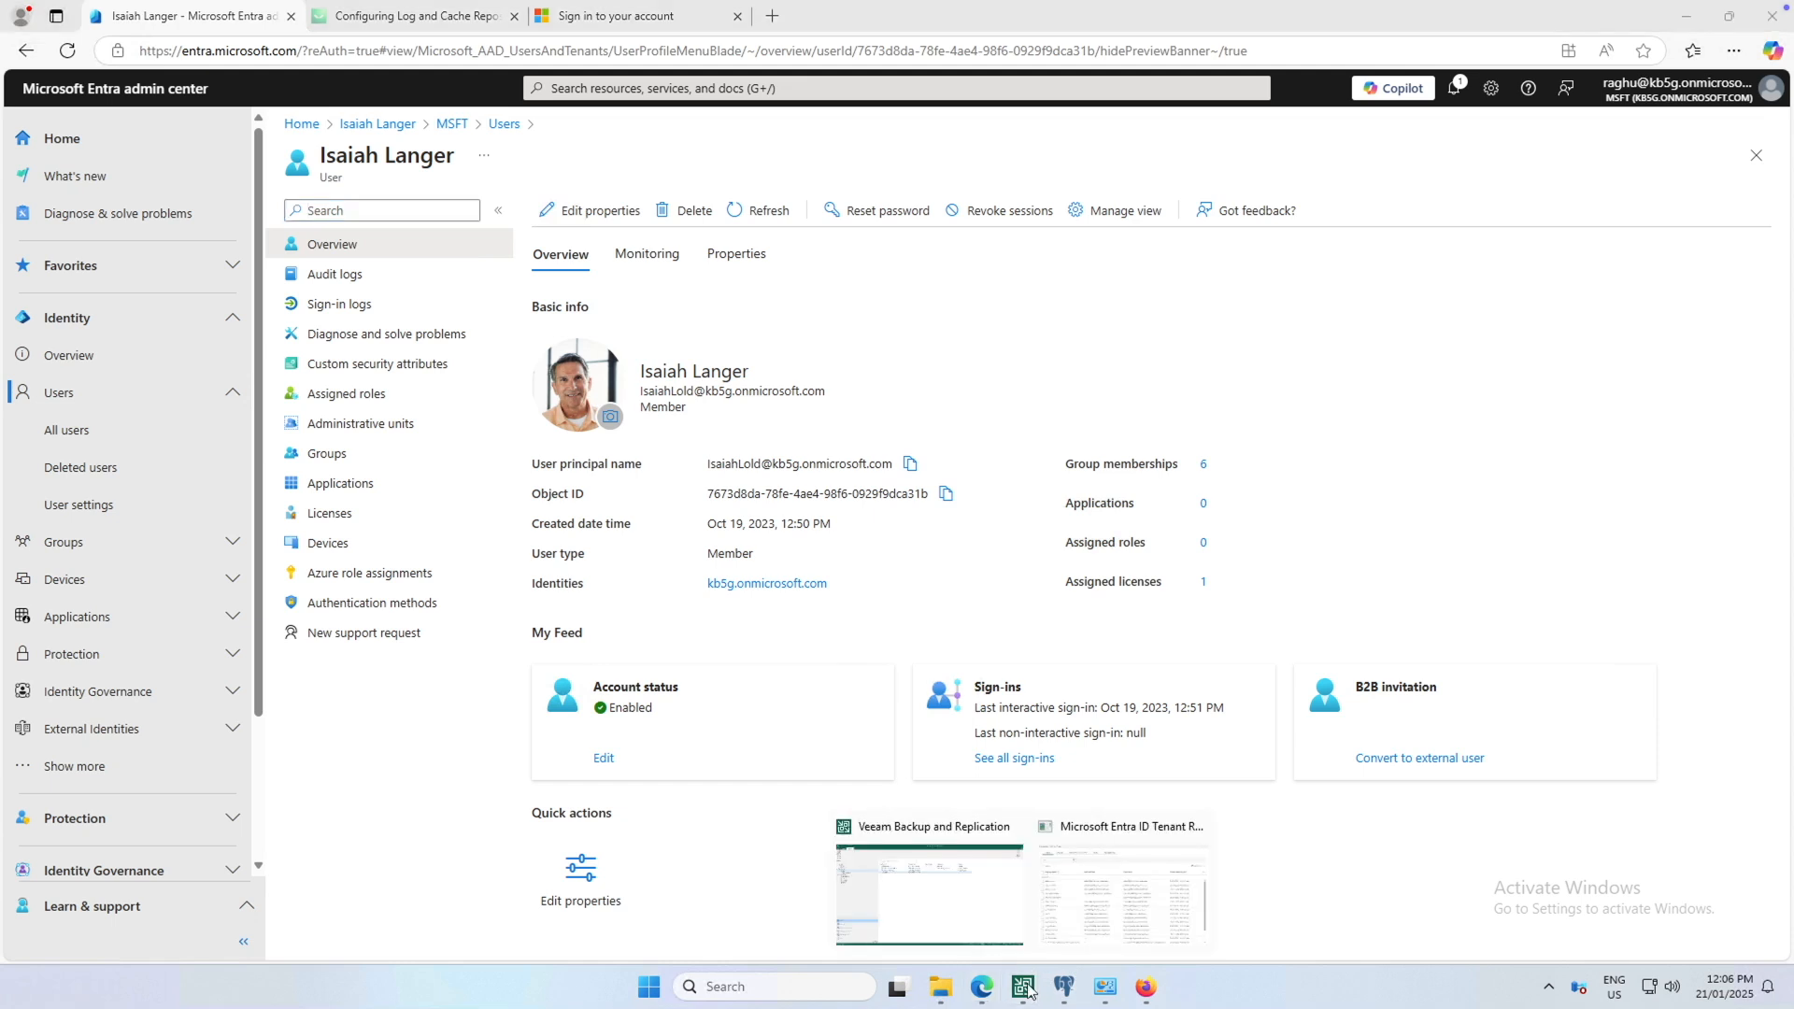
{"action": "left_click", "coordinate": [1087, 900]}
{"action": "left_click", "coordinate": [37, 420]}
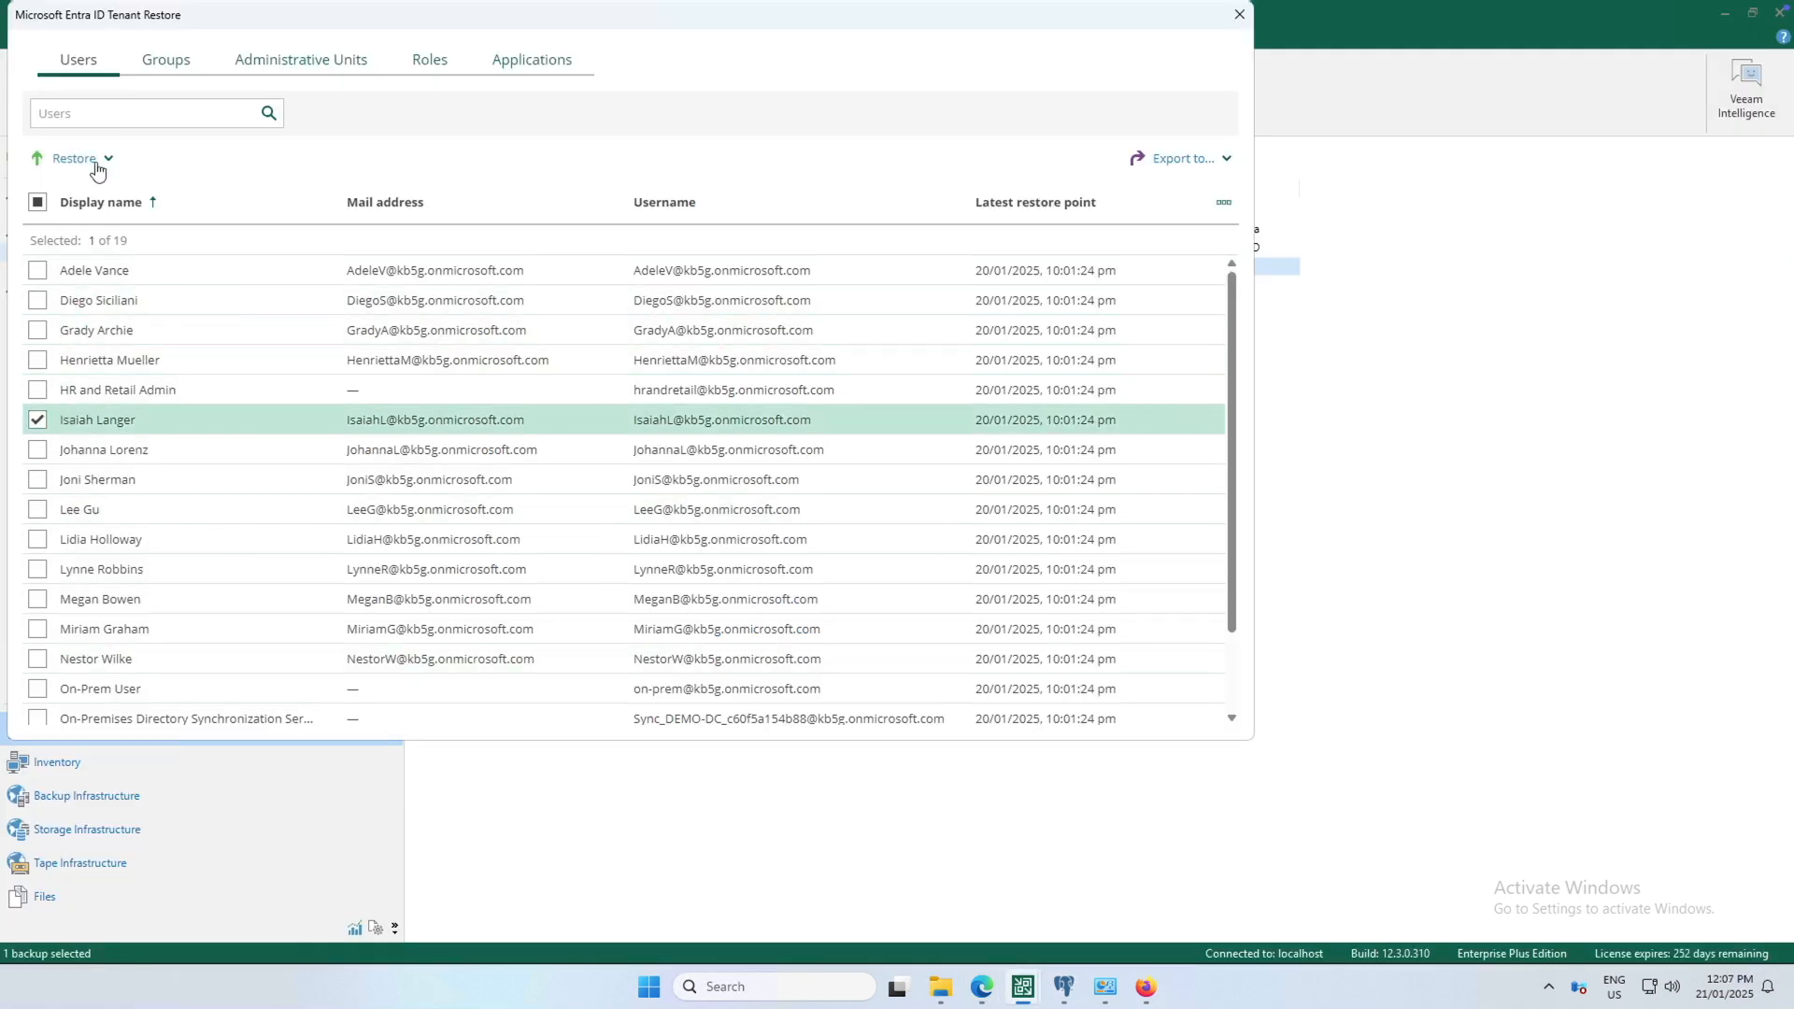
{"action": "left_click", "coordinate": [108, 159]}
{"action": "left_click", "coordinate": [115, 226]}
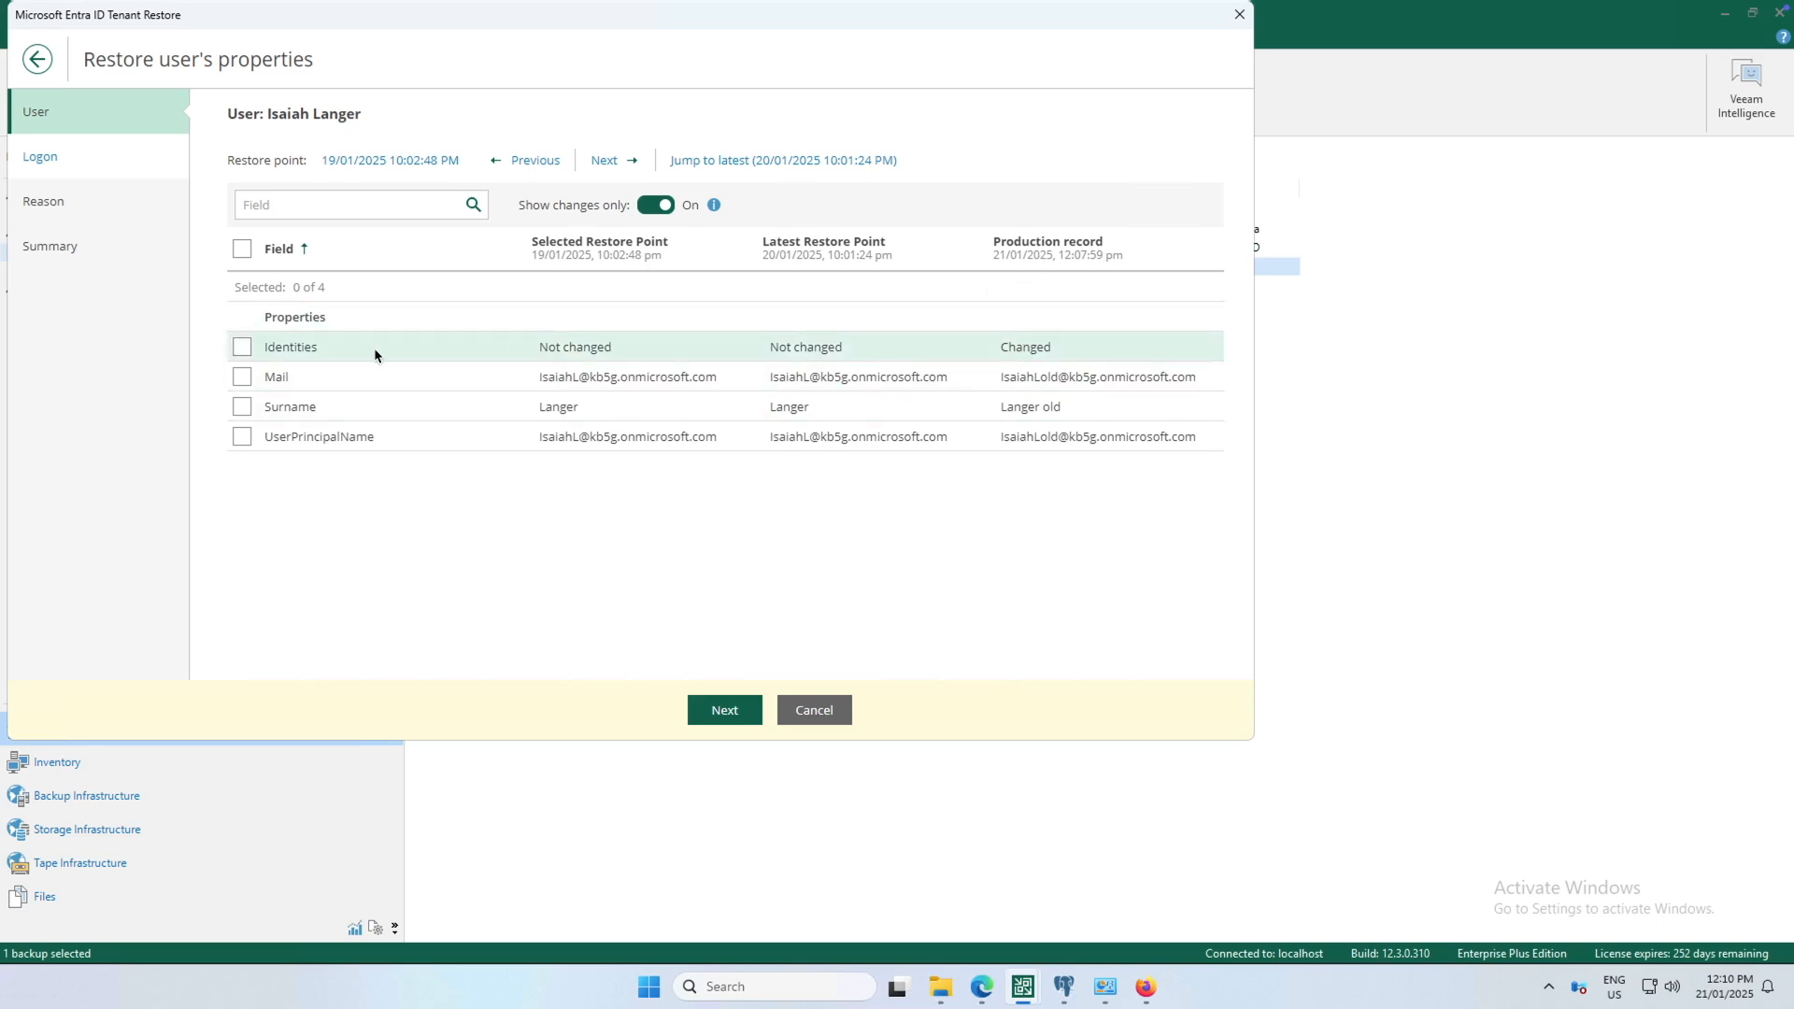
- Choose the changed Identities, Mail, Surname and UserPrincipalName properties for restore and continue to the Azure logon
{"action": "left_click", "coordinate": [1083, 375]}
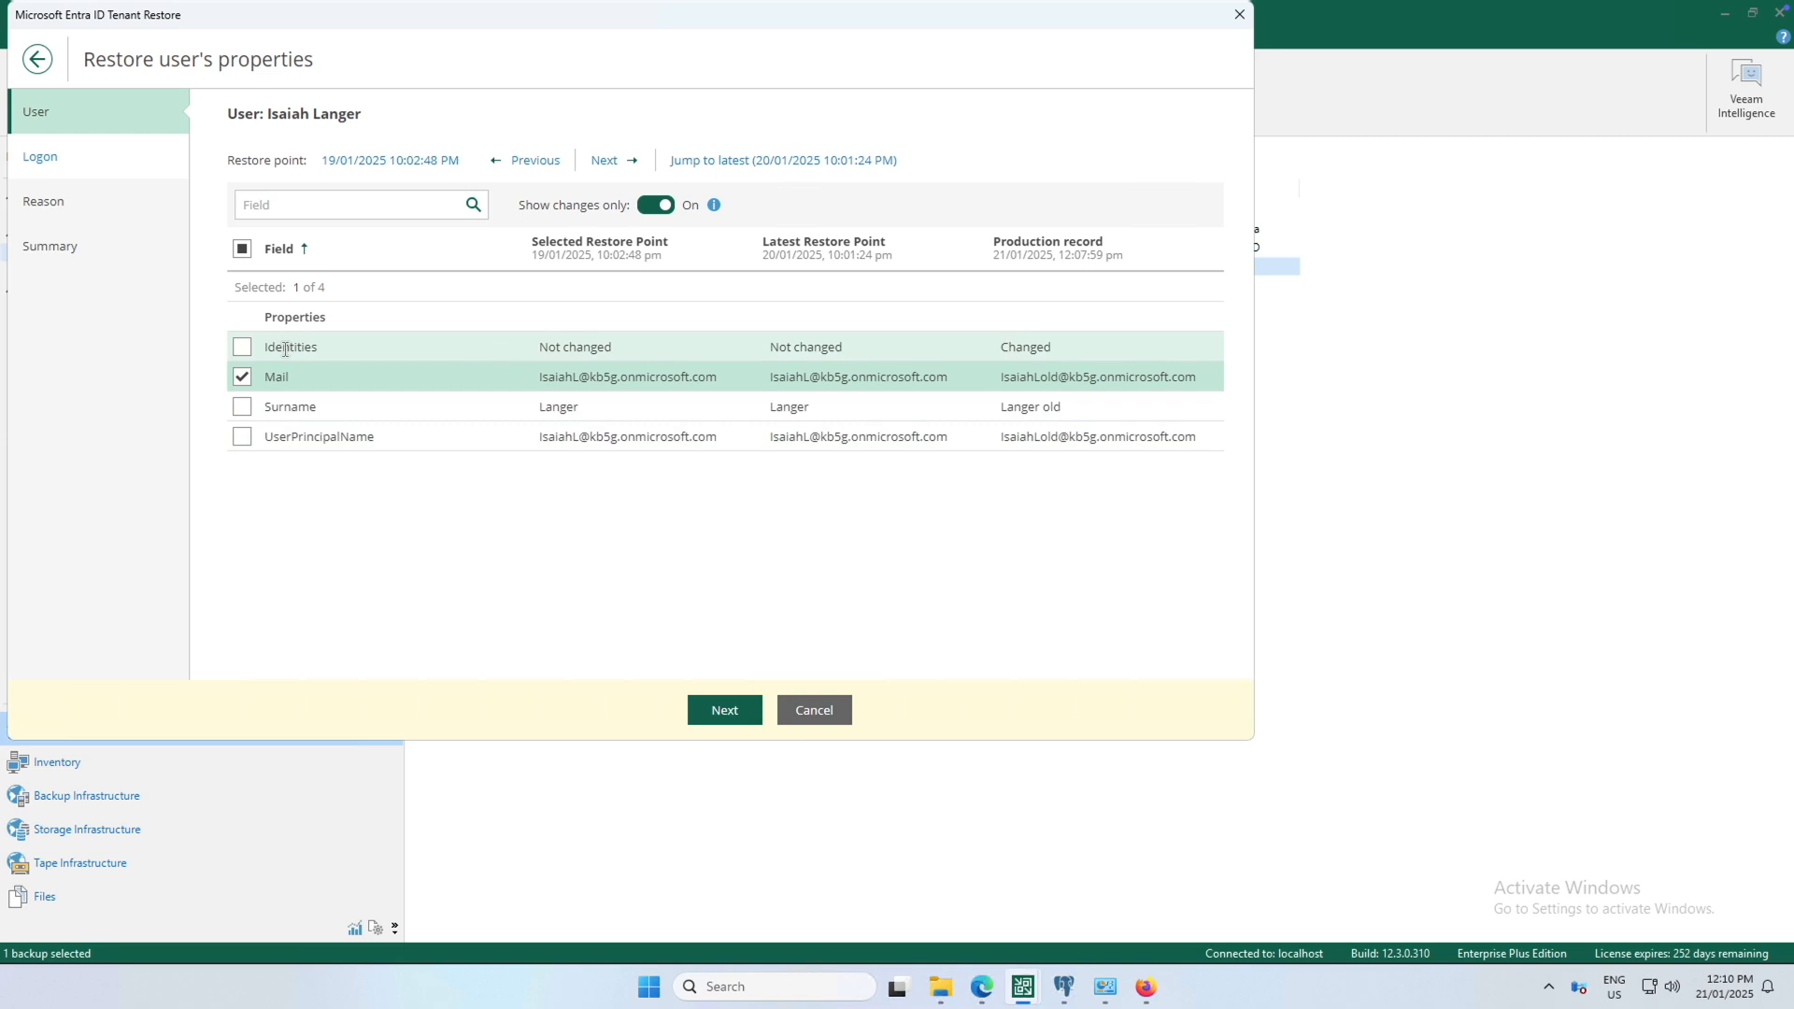
{"action": "left_click", "coordinate": [242, 346]}
{"action": "left_click", "coordinate": [242, 407]}
{"action": "left_click", "coordinate": [242, 437]}
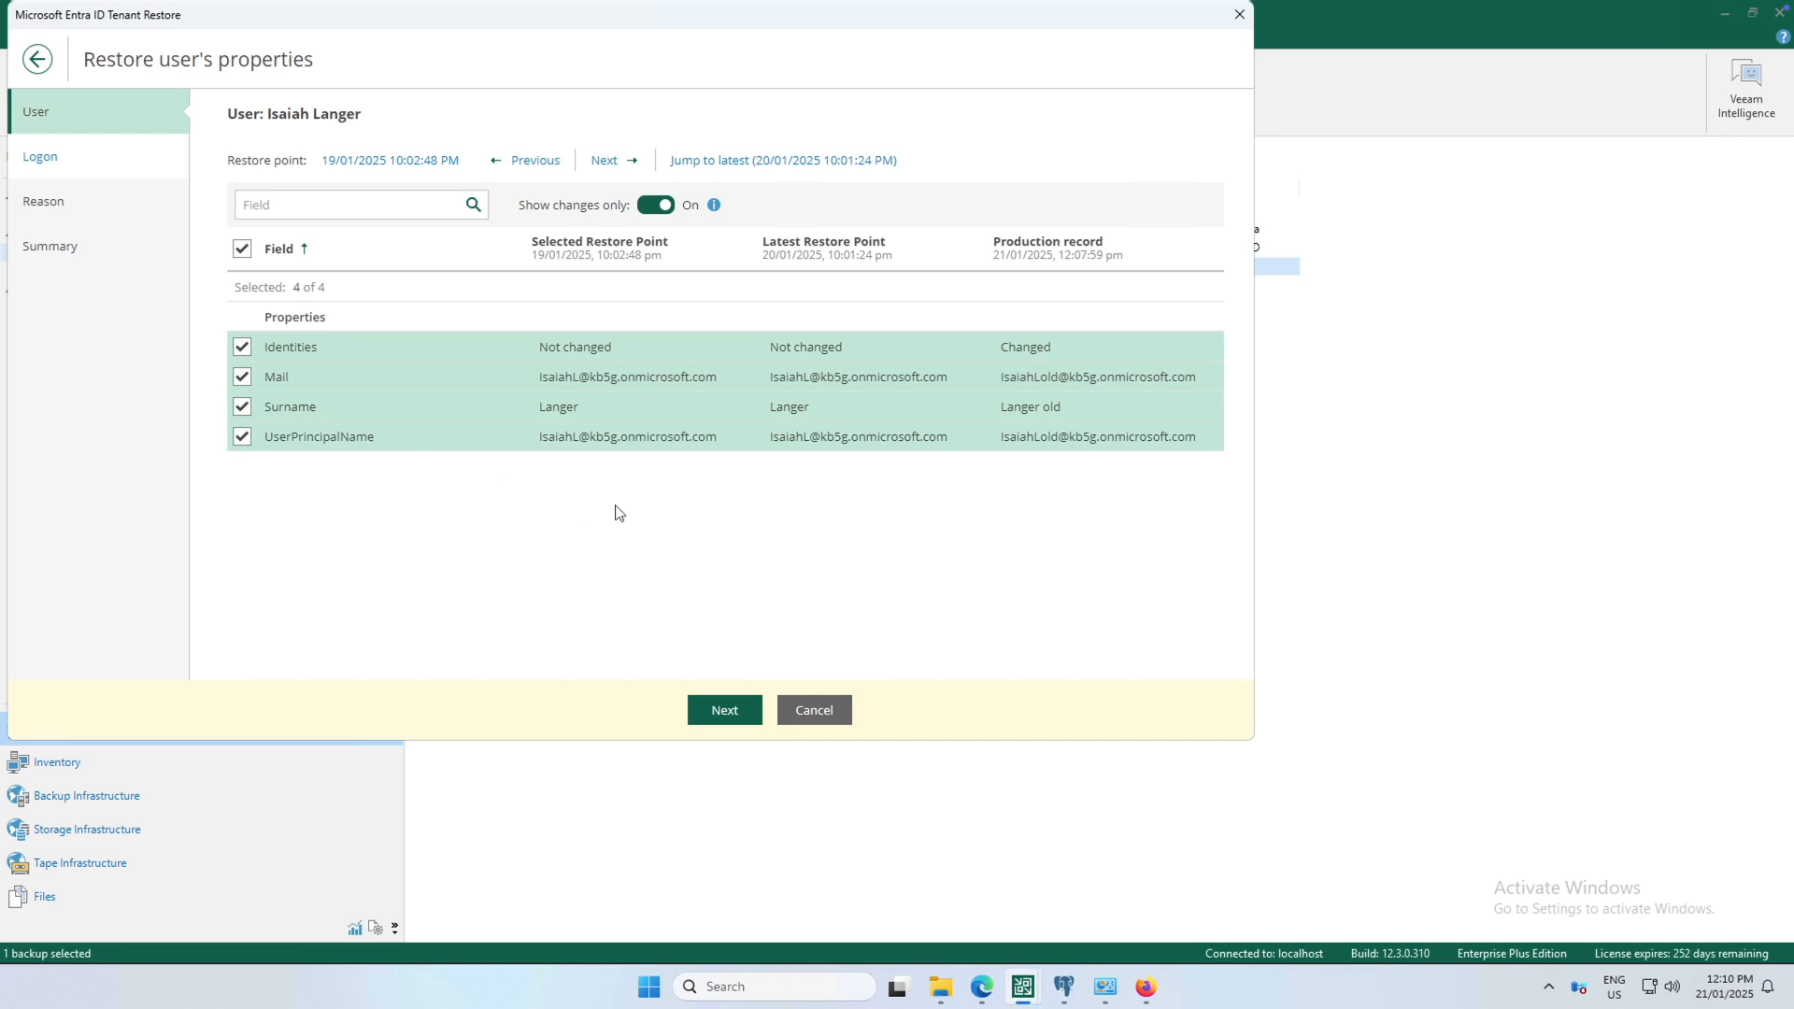
{"action": "left_click", "coordinate": [709, 724]}
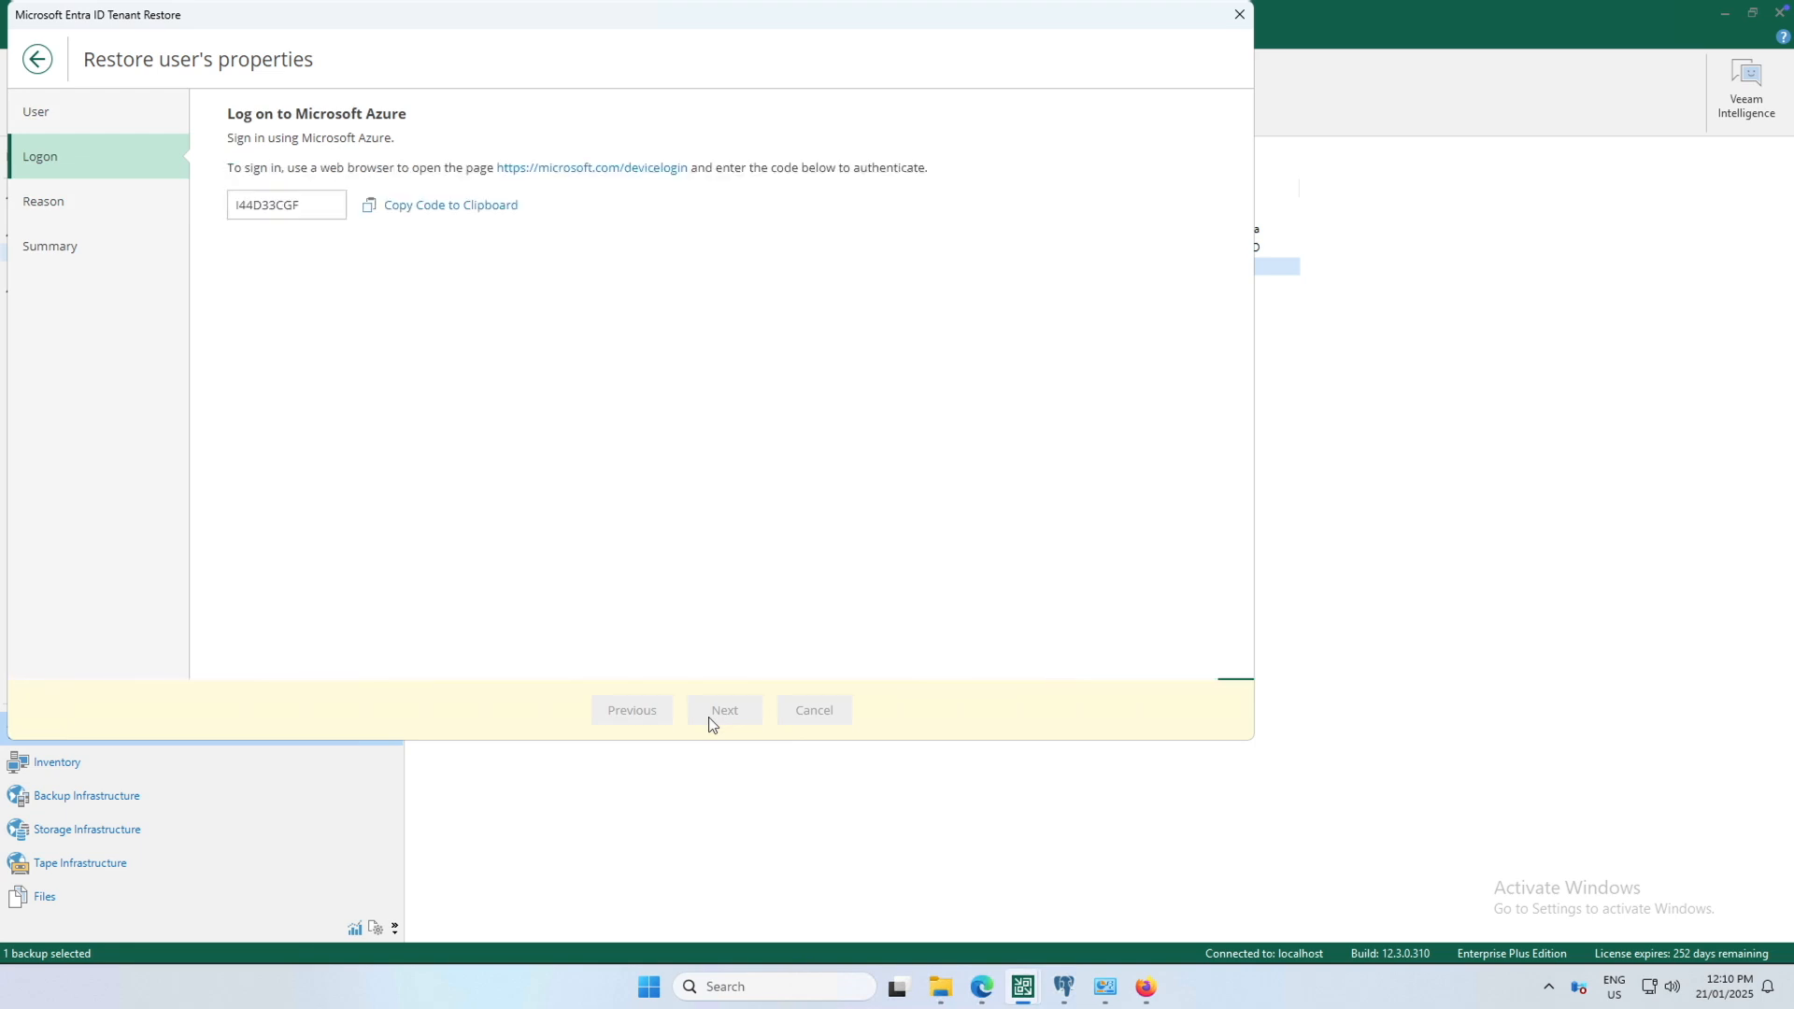
{"action": "left_click", "coordinate": [513, 206]}
{"action": "left_click", "coordinate": [969, 990]}
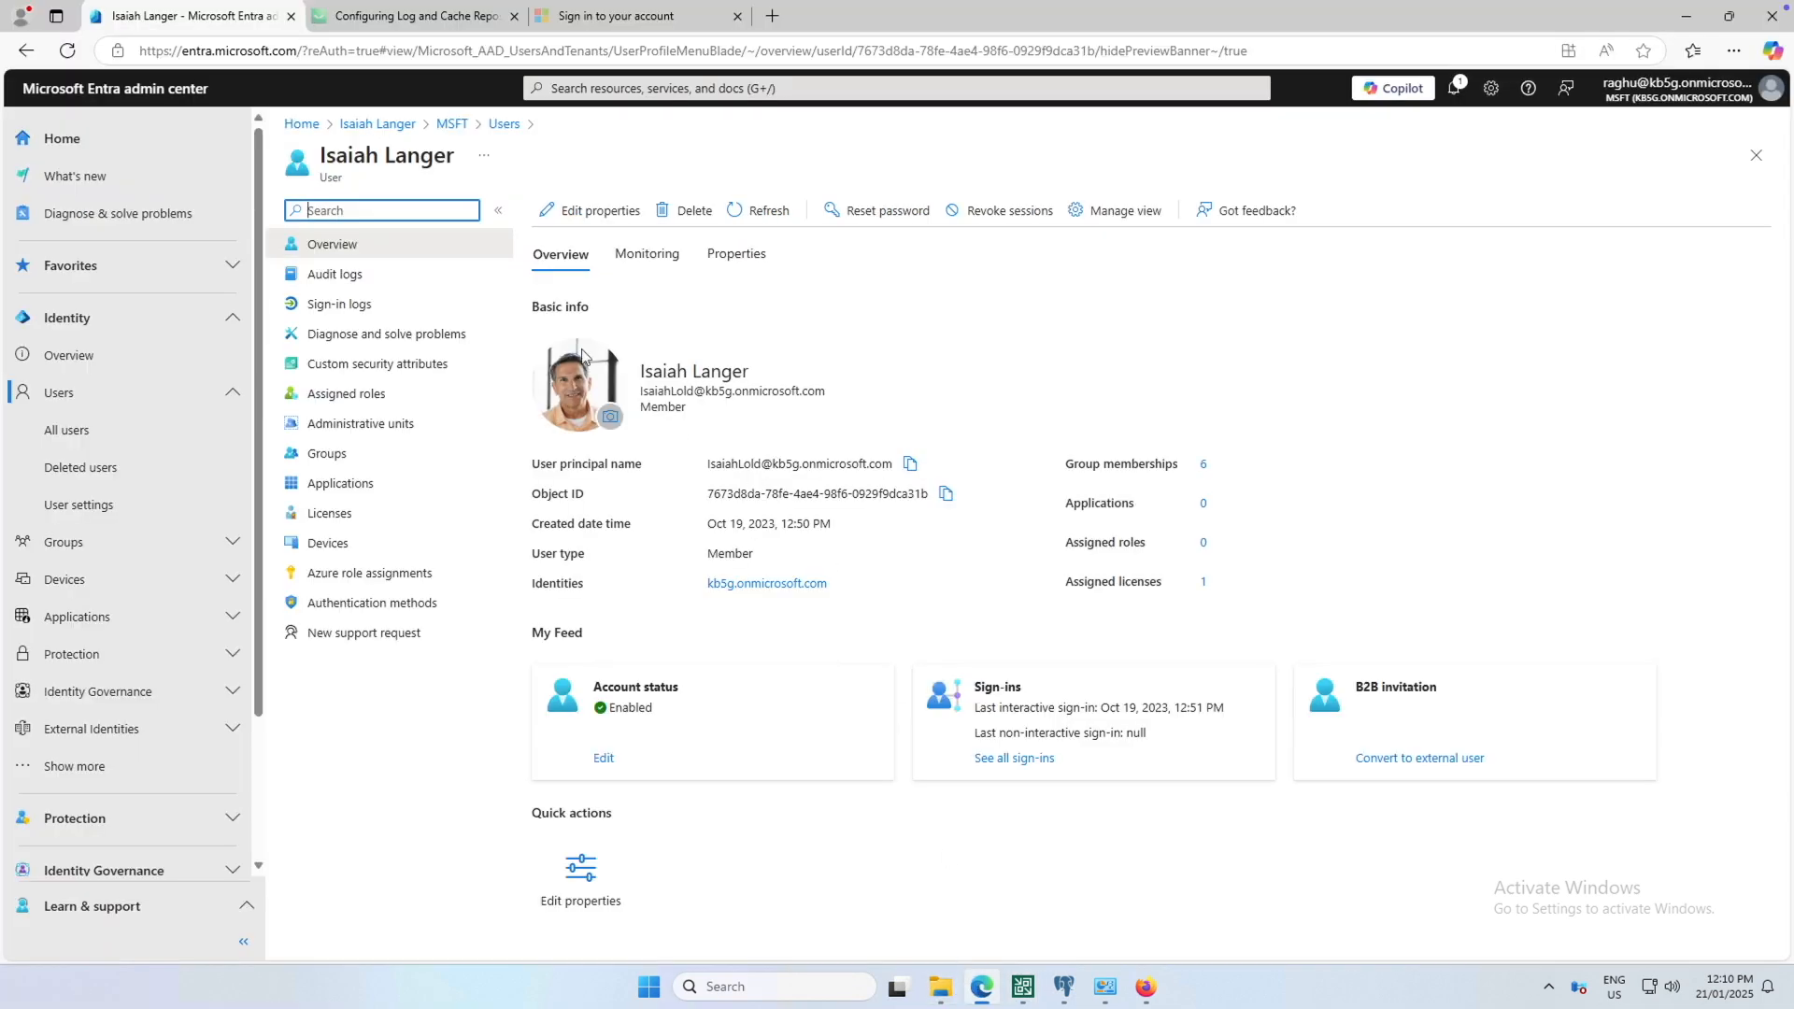
{"action": "left_click", "coordinate": [612, 19]}
{"action": "left_click", "coordinate": [612, 44]}
{"action": "key", "text": "Return"}
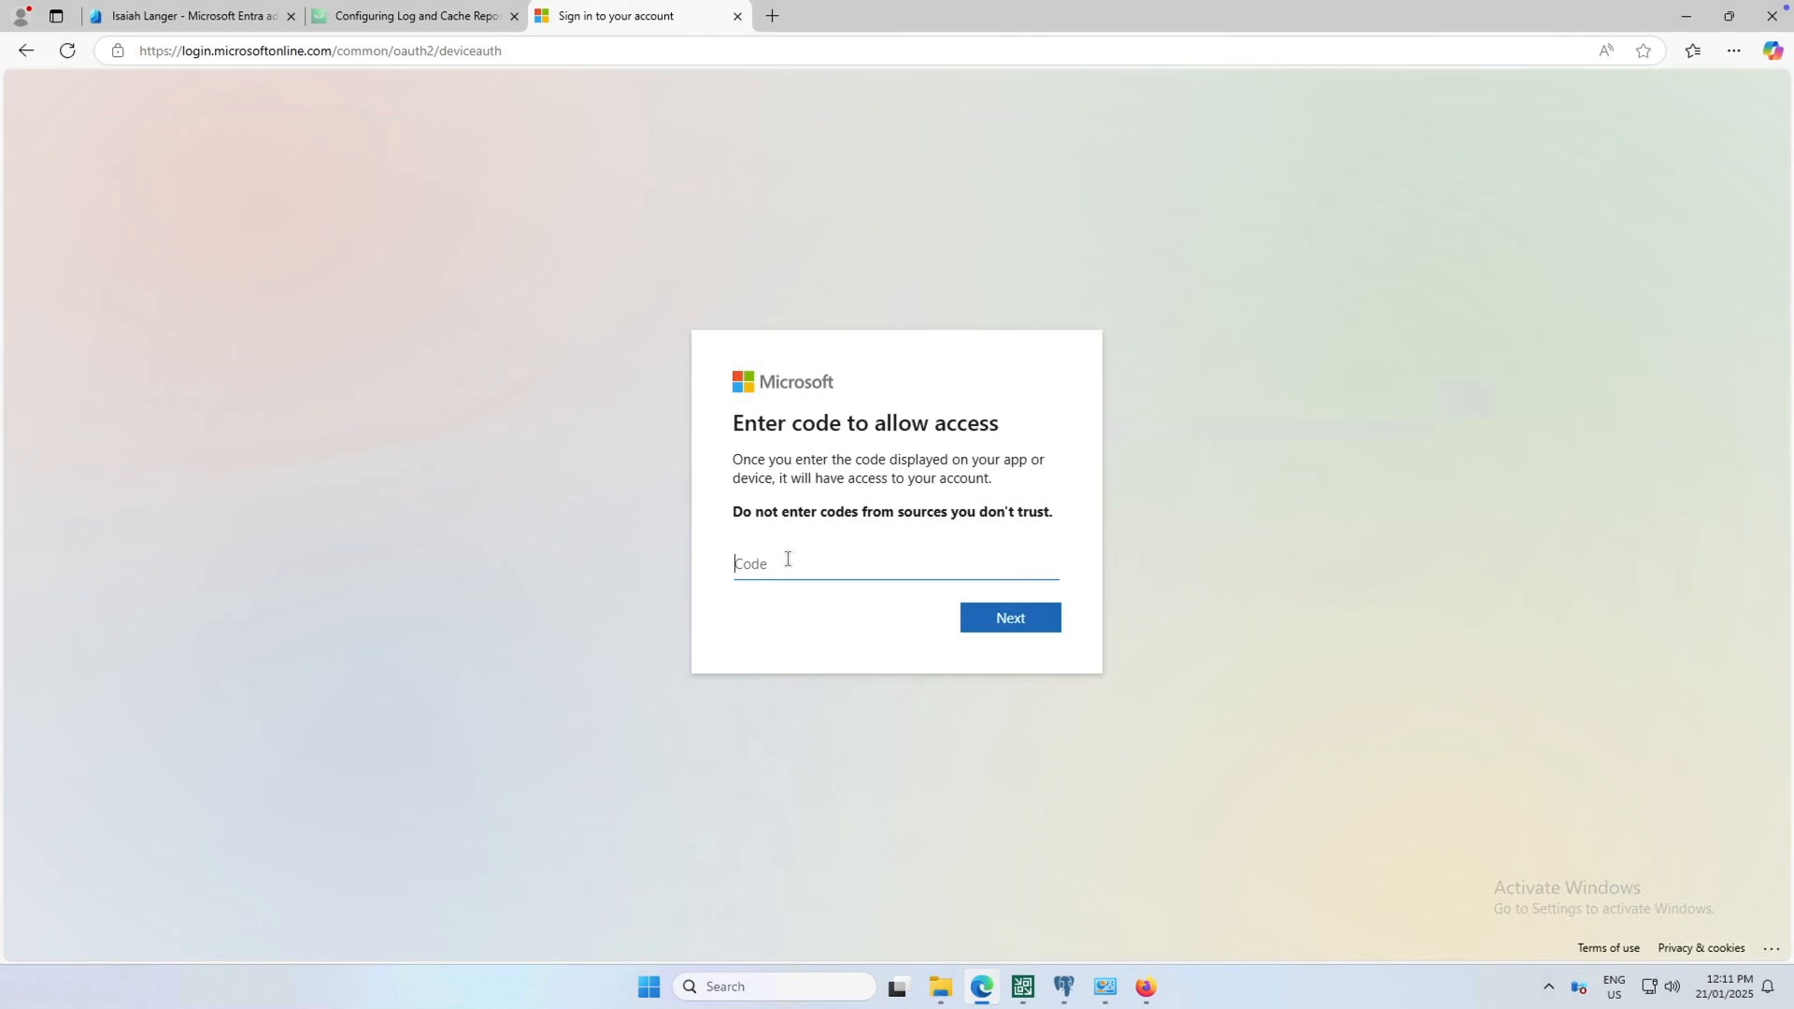
{"action": "key", "text": "ctrl+v"}
{"action": "left_click", "coordinate": [978, 608]}
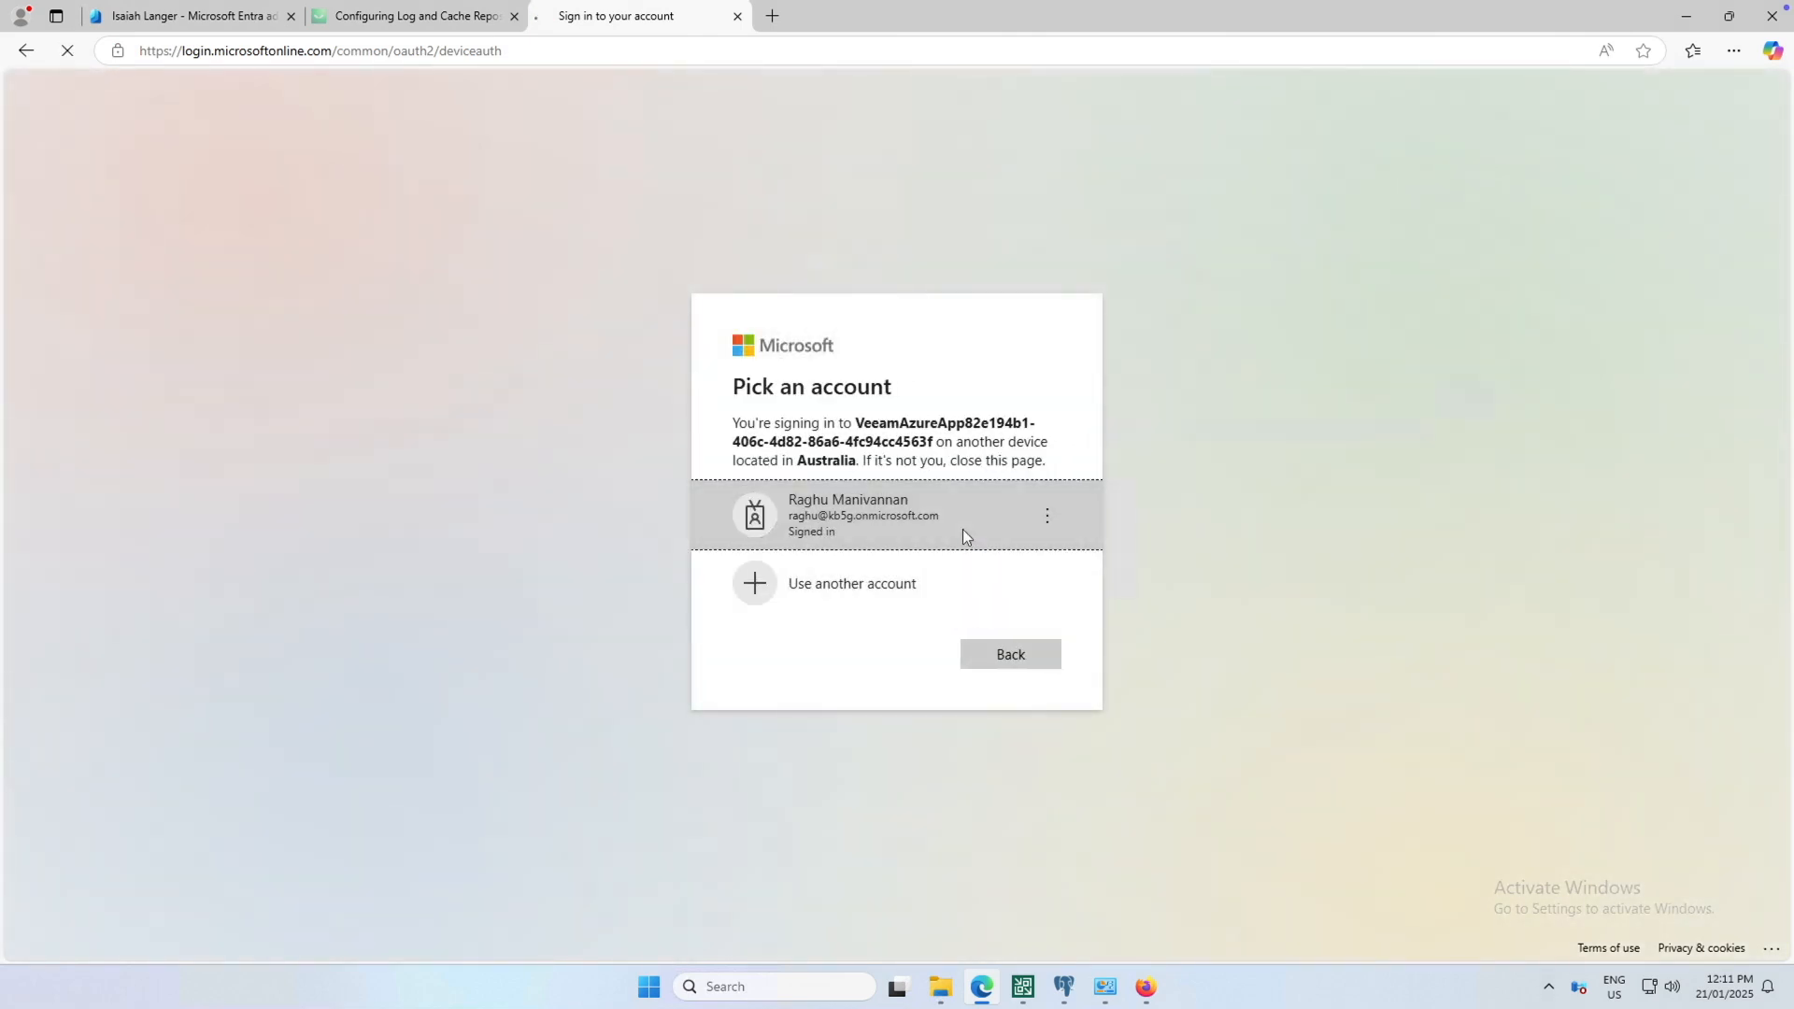
{"action": "left_click", "coordinate": [964, 529]}
{"action": "left_click", "coordinate": [983, 615]}
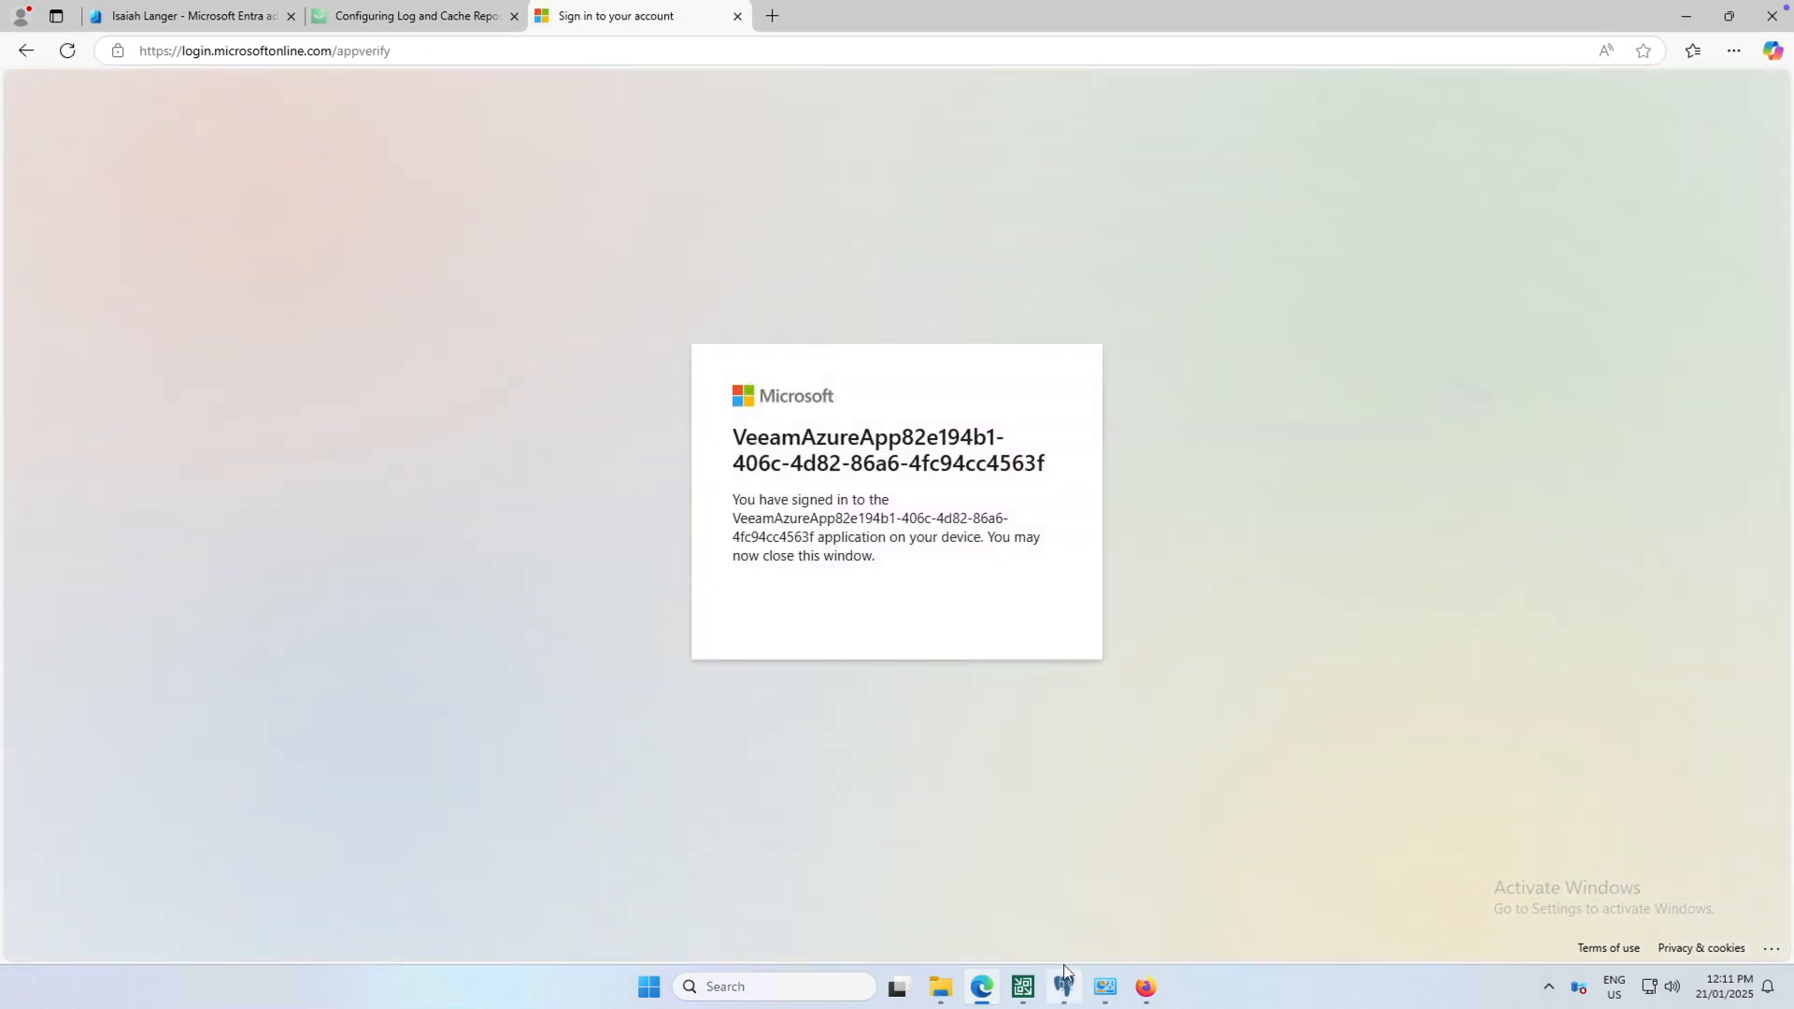
- Return to the Veeam tenant restore window, run the property restore without a reason and close the session report
{"action": "mouse_move", "coordinate": [1022, 986]}
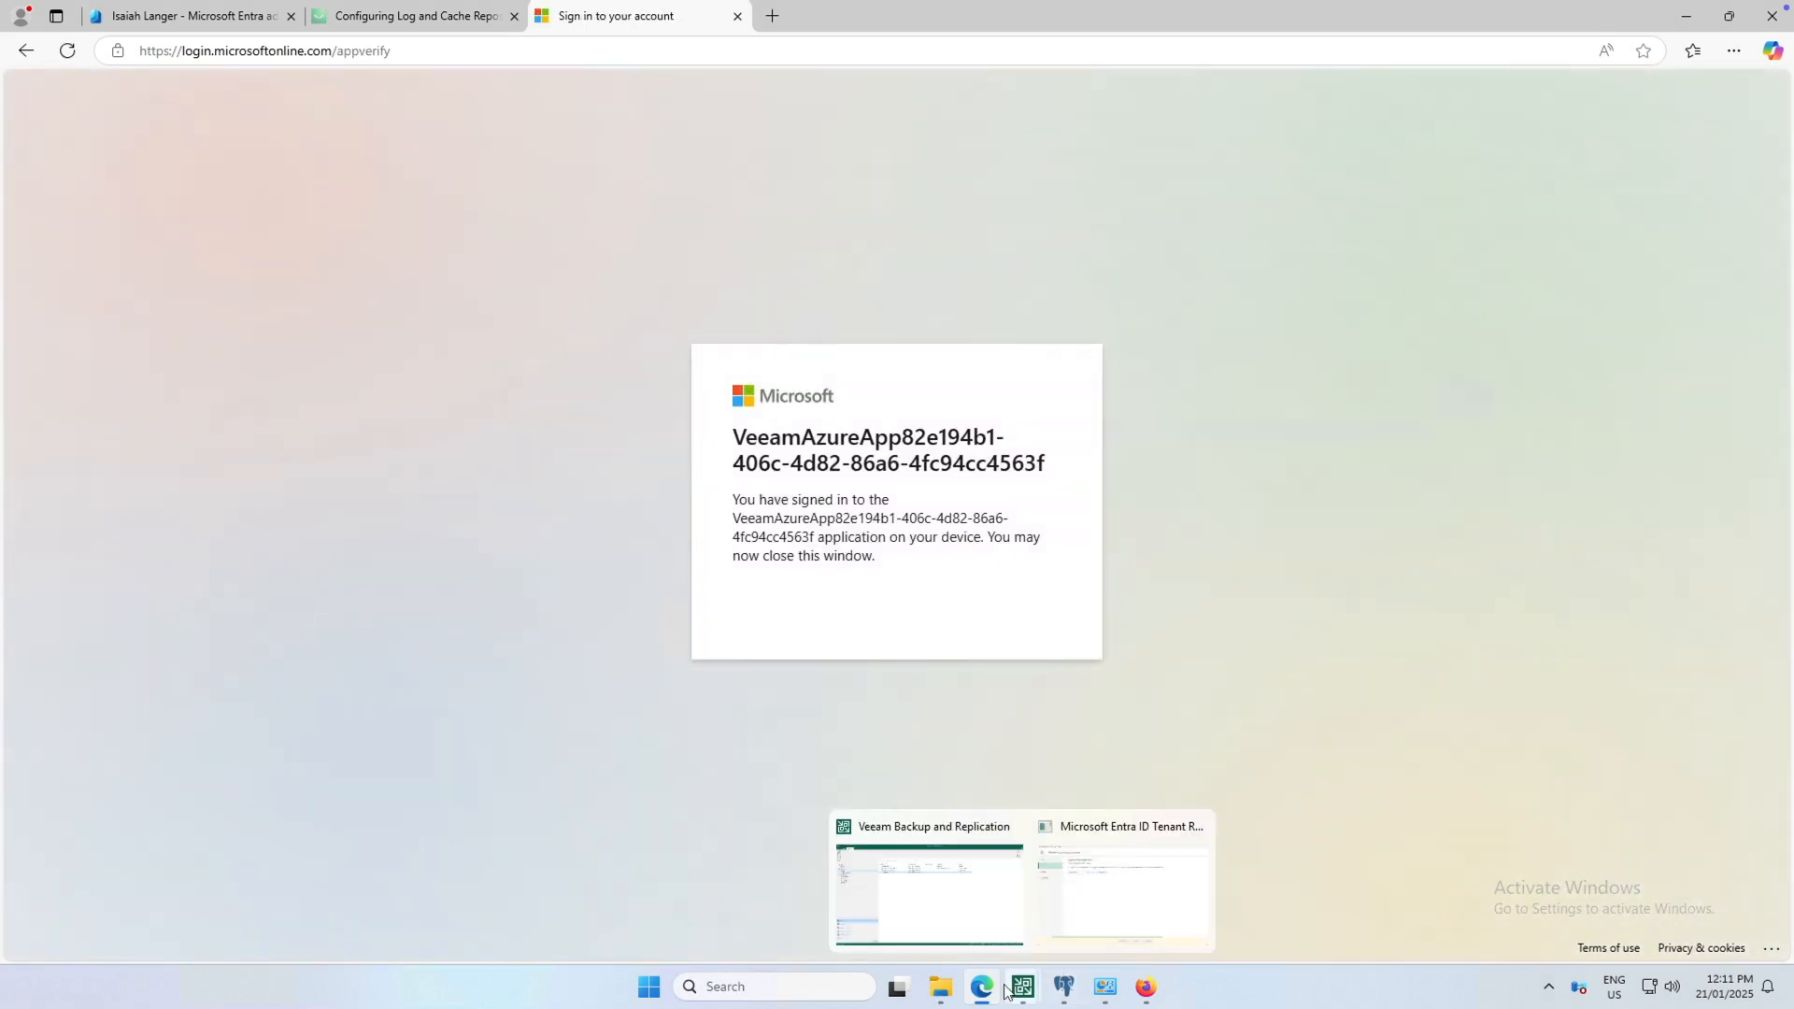
{"action": "left_click", "coordinate": [1095, 904]}
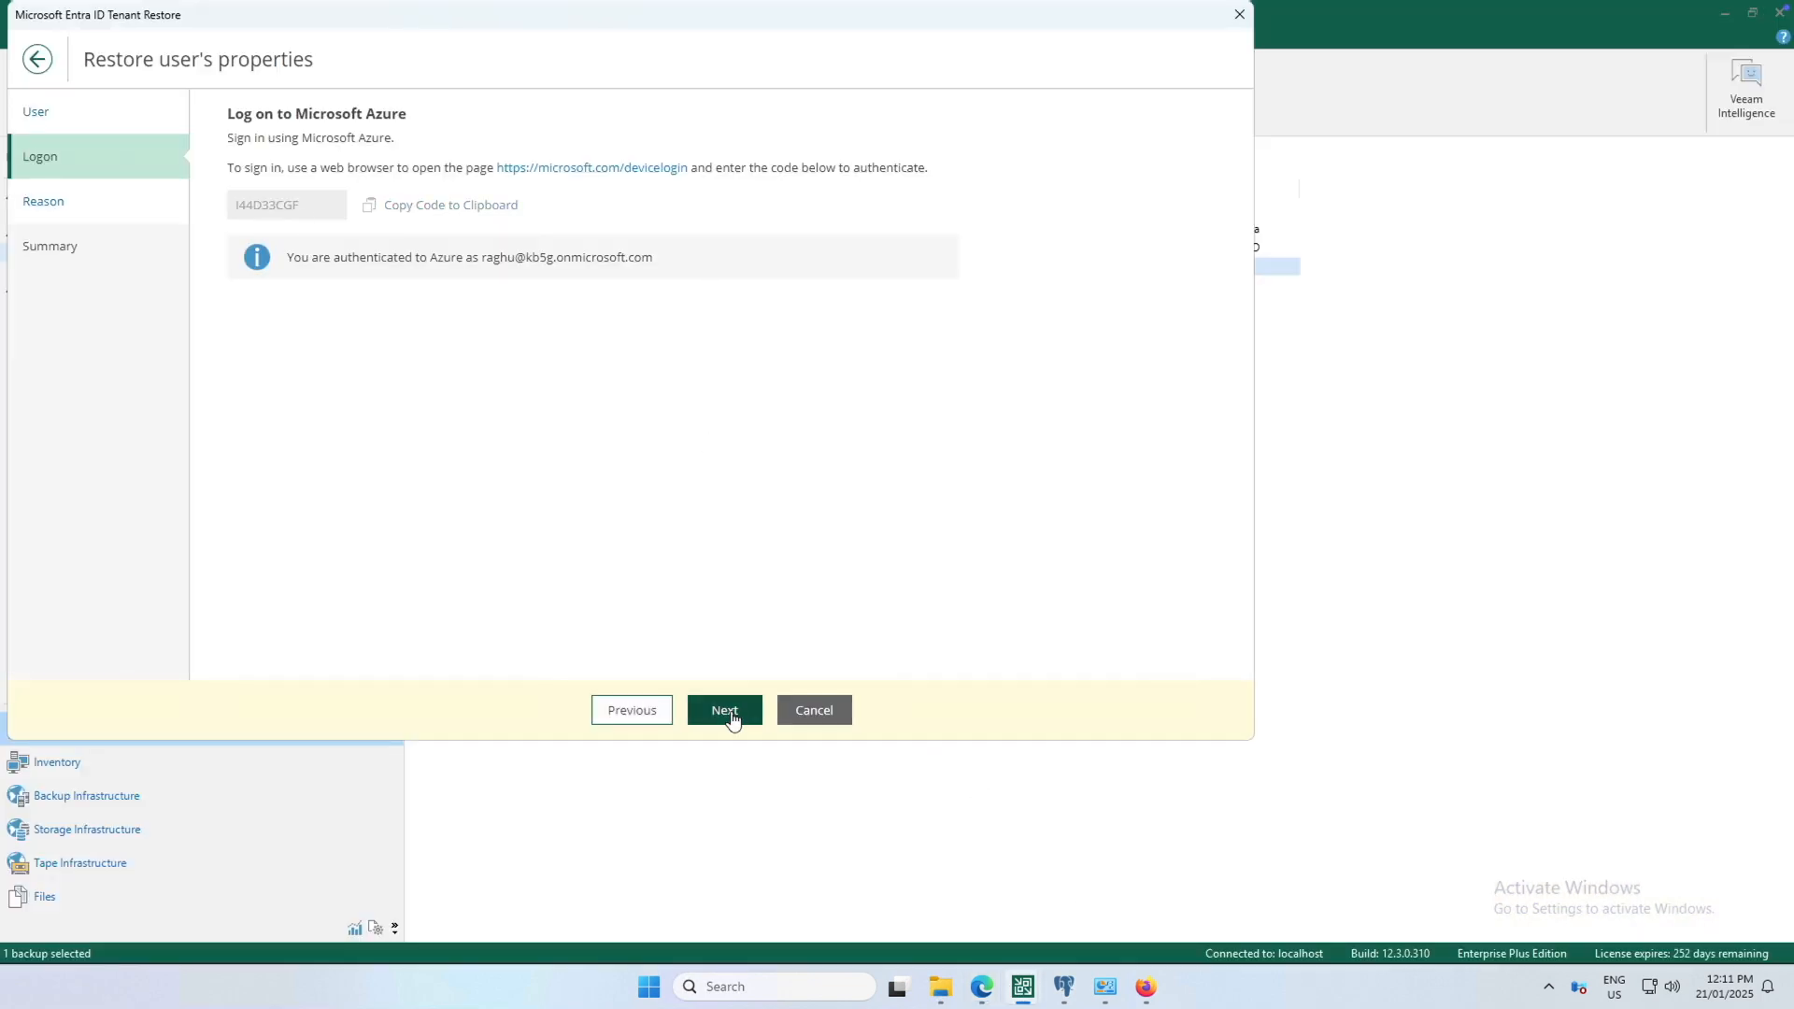
{"action": "left_click", "coordinate": [732, 715]}
{"action": "left_click", "coordinate": [734, 715]}
{"action": "left_click", "coordinate": [736, 715]}
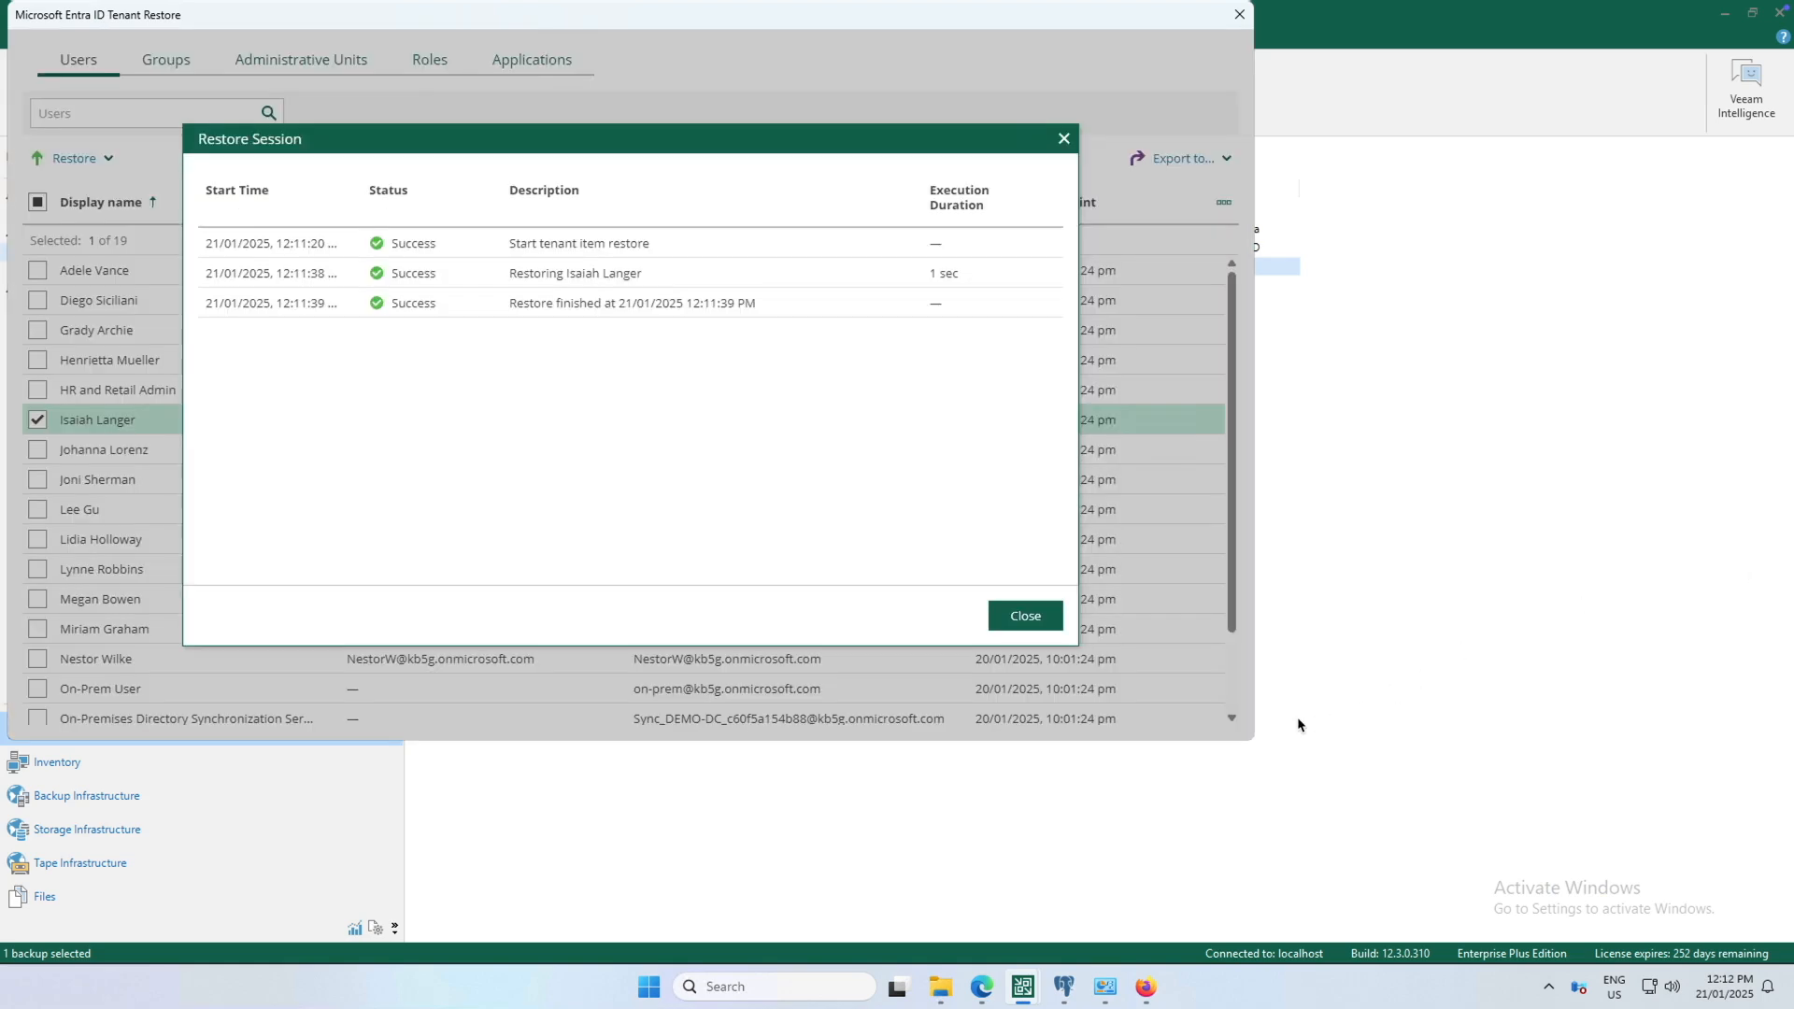
{"action": "left_click", "coordinate": [1025, 615]}
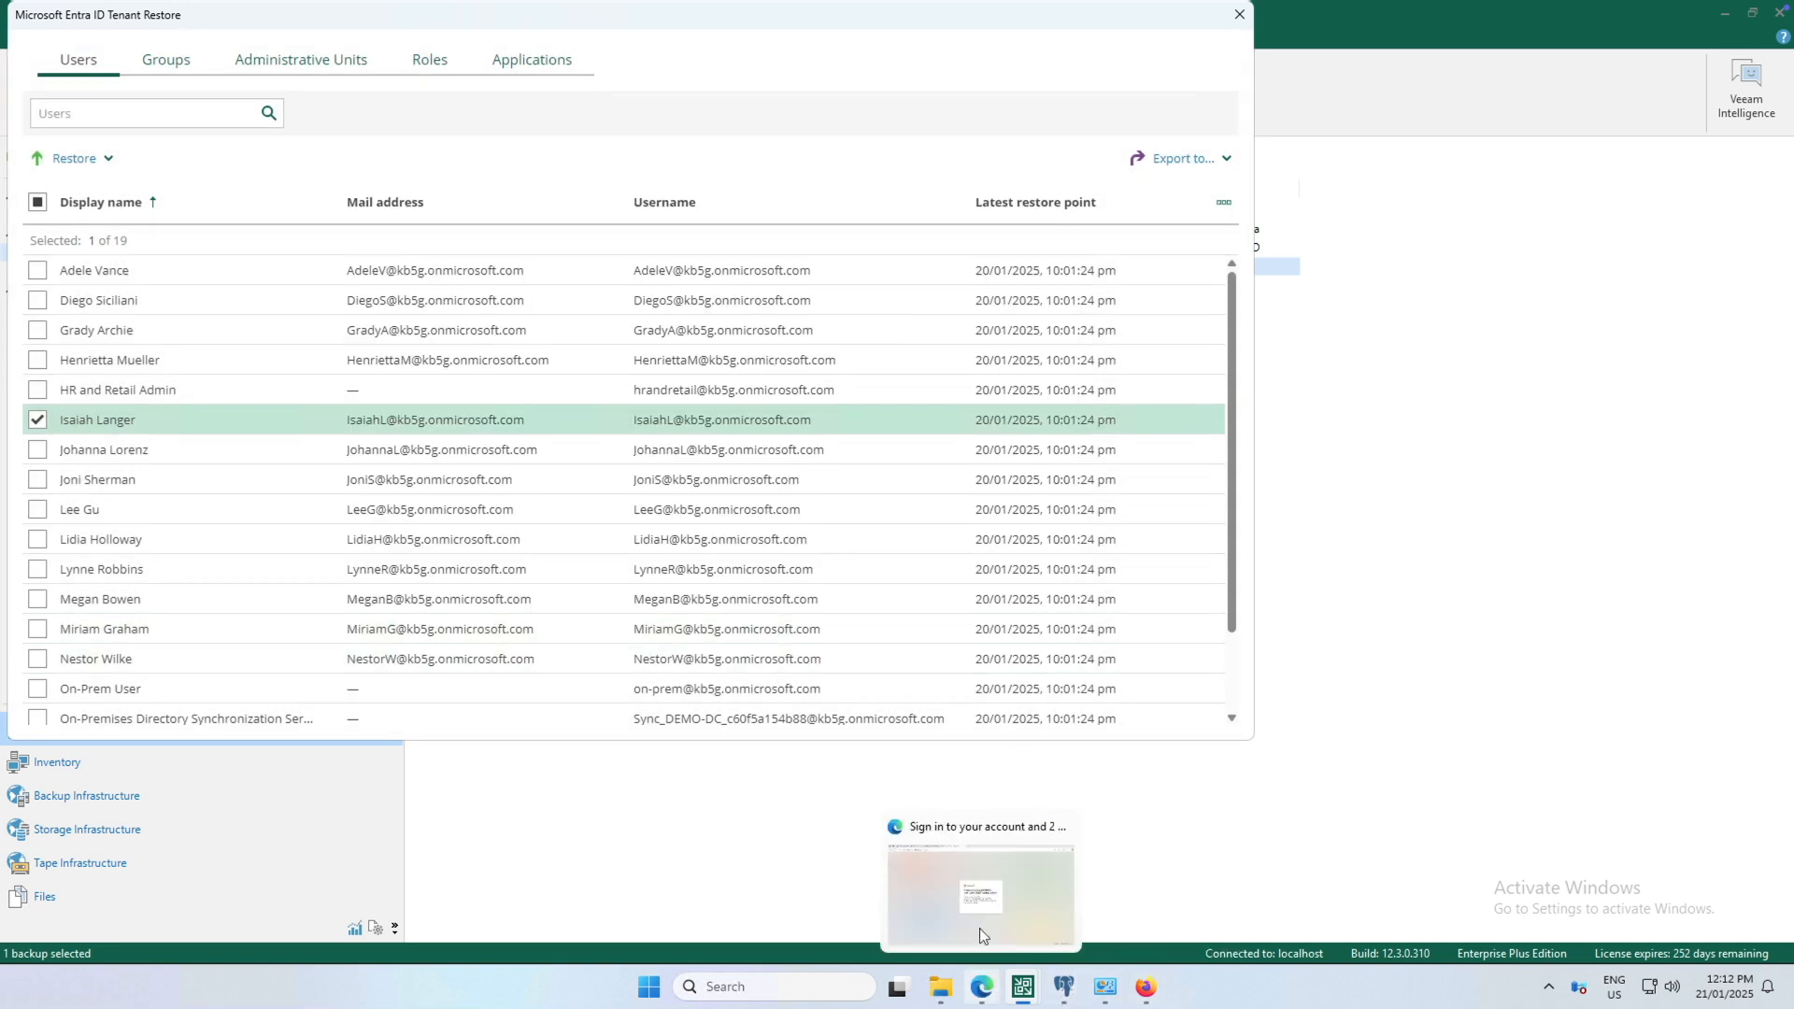
- Switch to the Entra admin center in Edge, reload the restored user's page and open the user's properties to check them
{"action": "left_click", "coordinate": [983, 933]}
{"action": "left_click", "coordinate": [230, 19]}
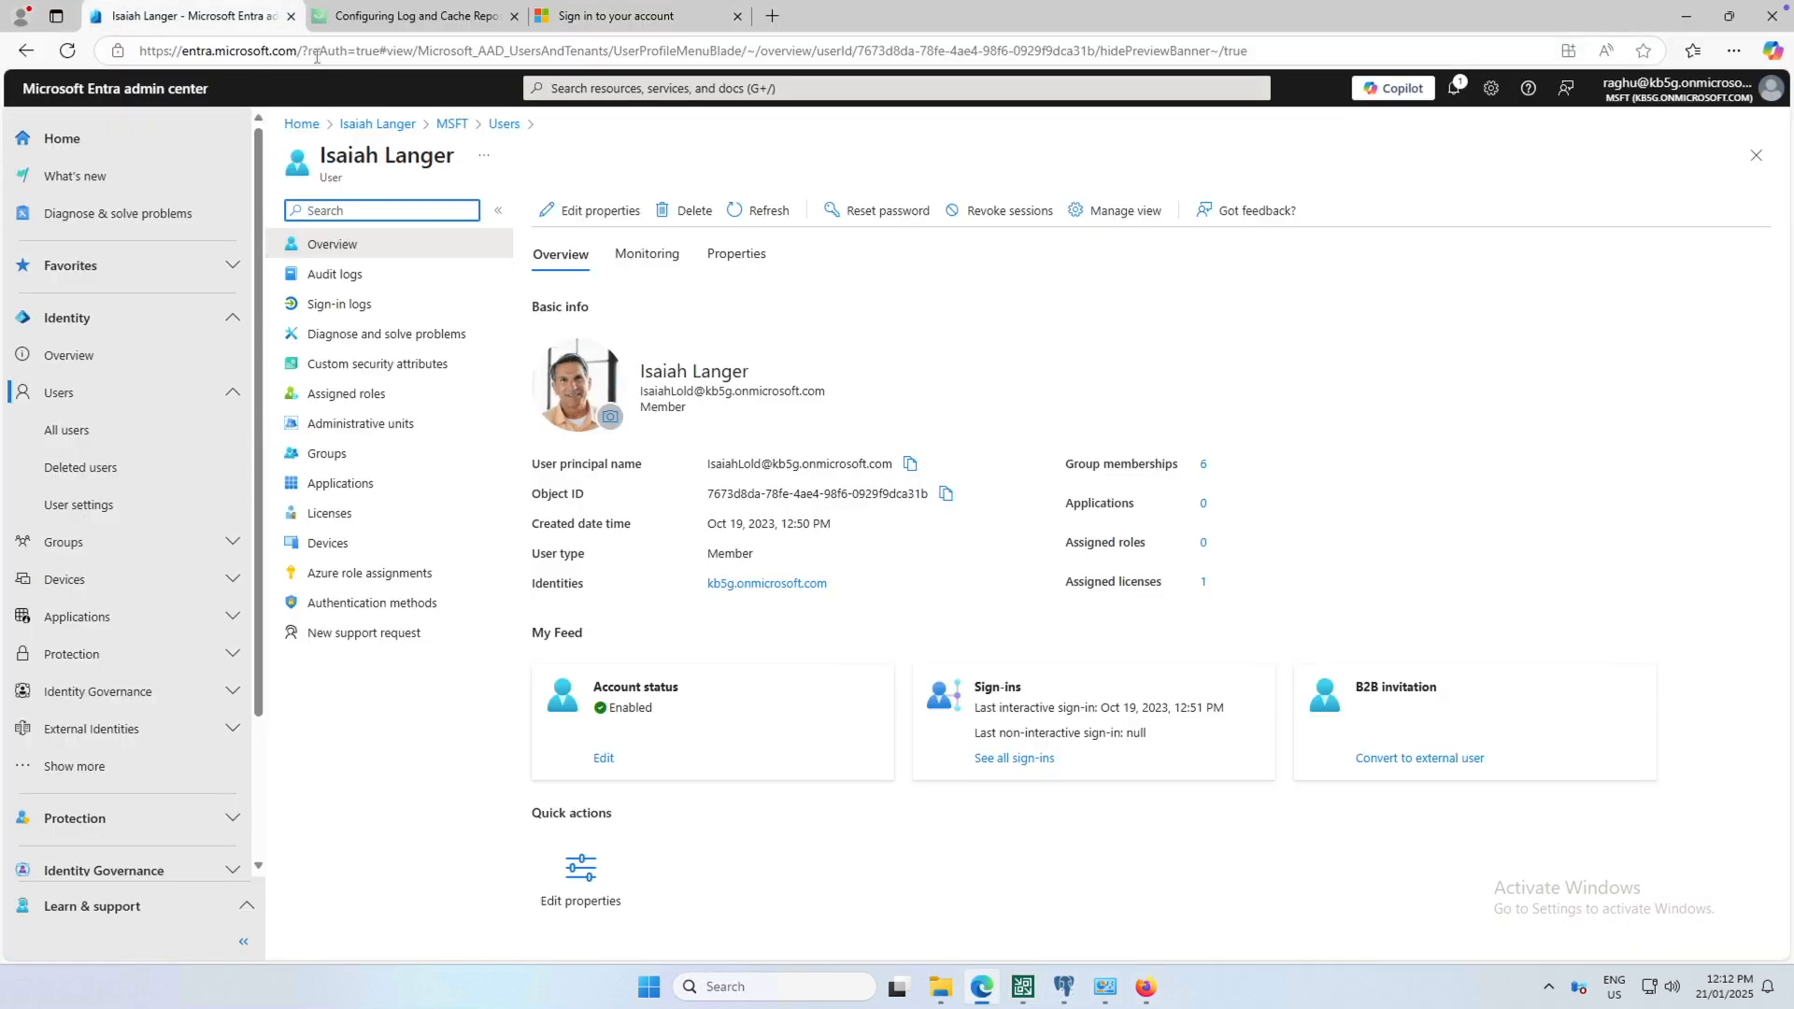
{"action": "left_click", "coordinate": [68, 50]}
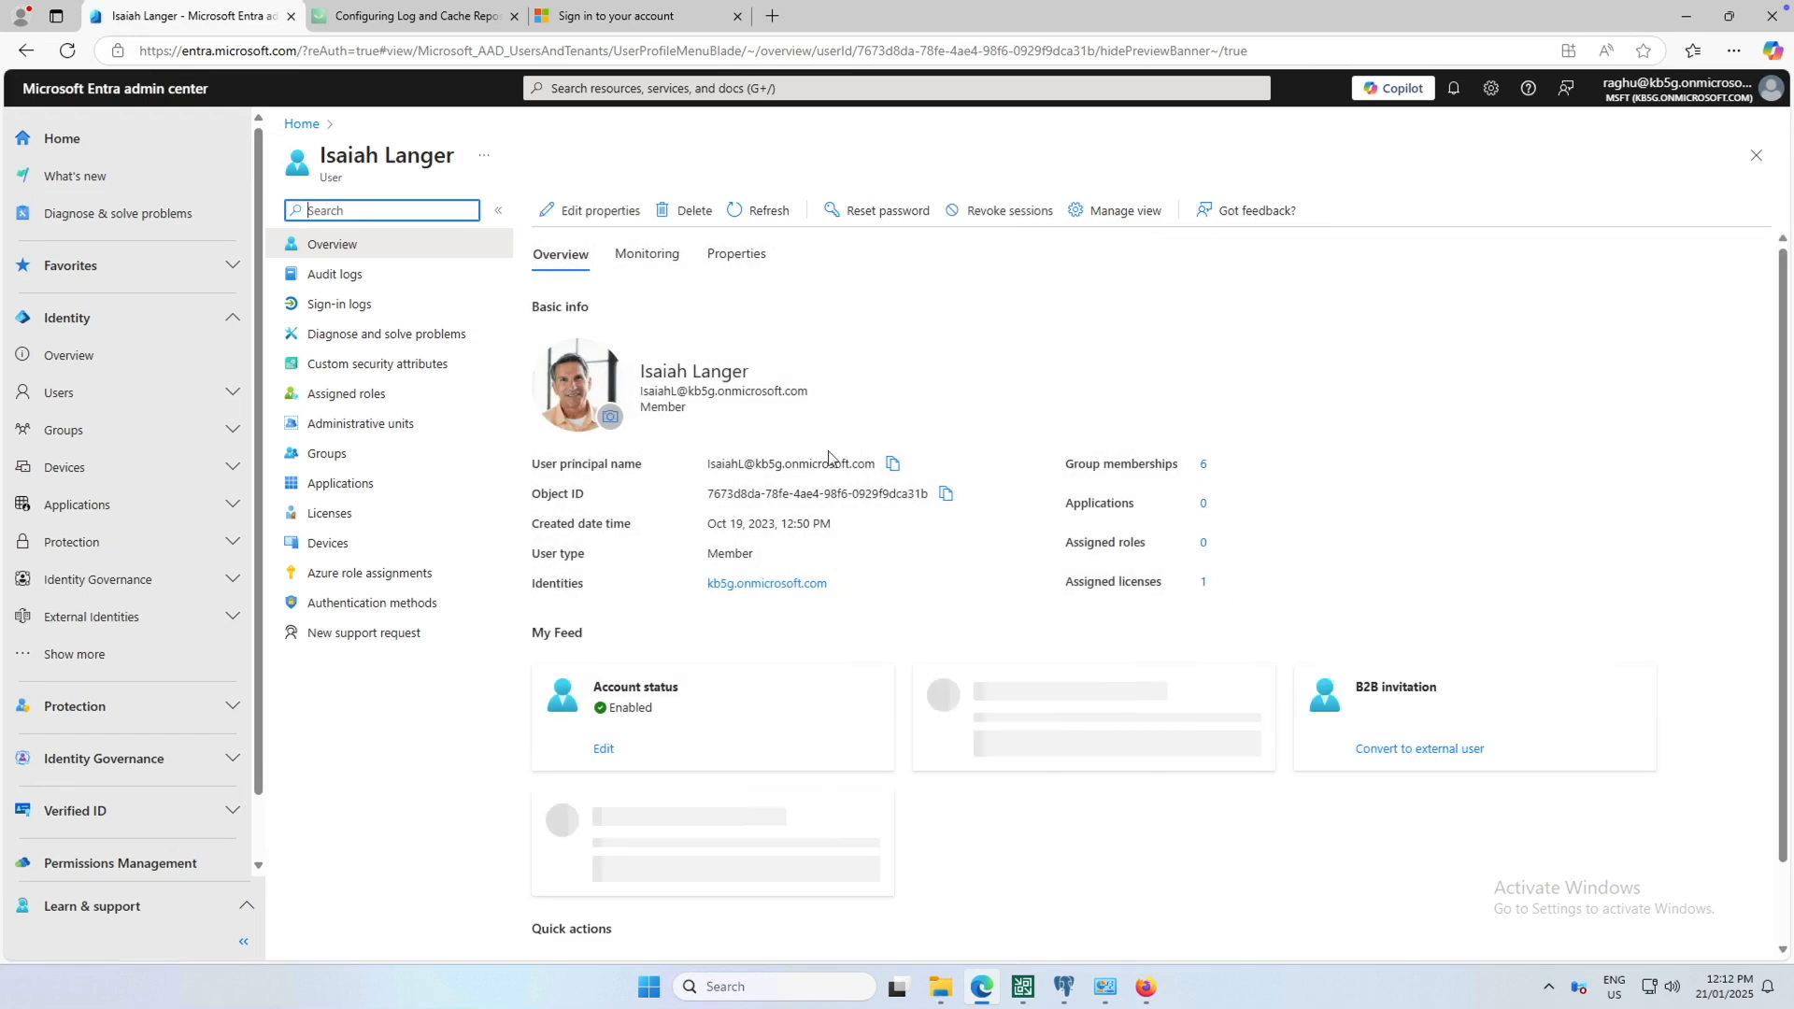
{"action": "left_click", "coordinate": [616, 214]}
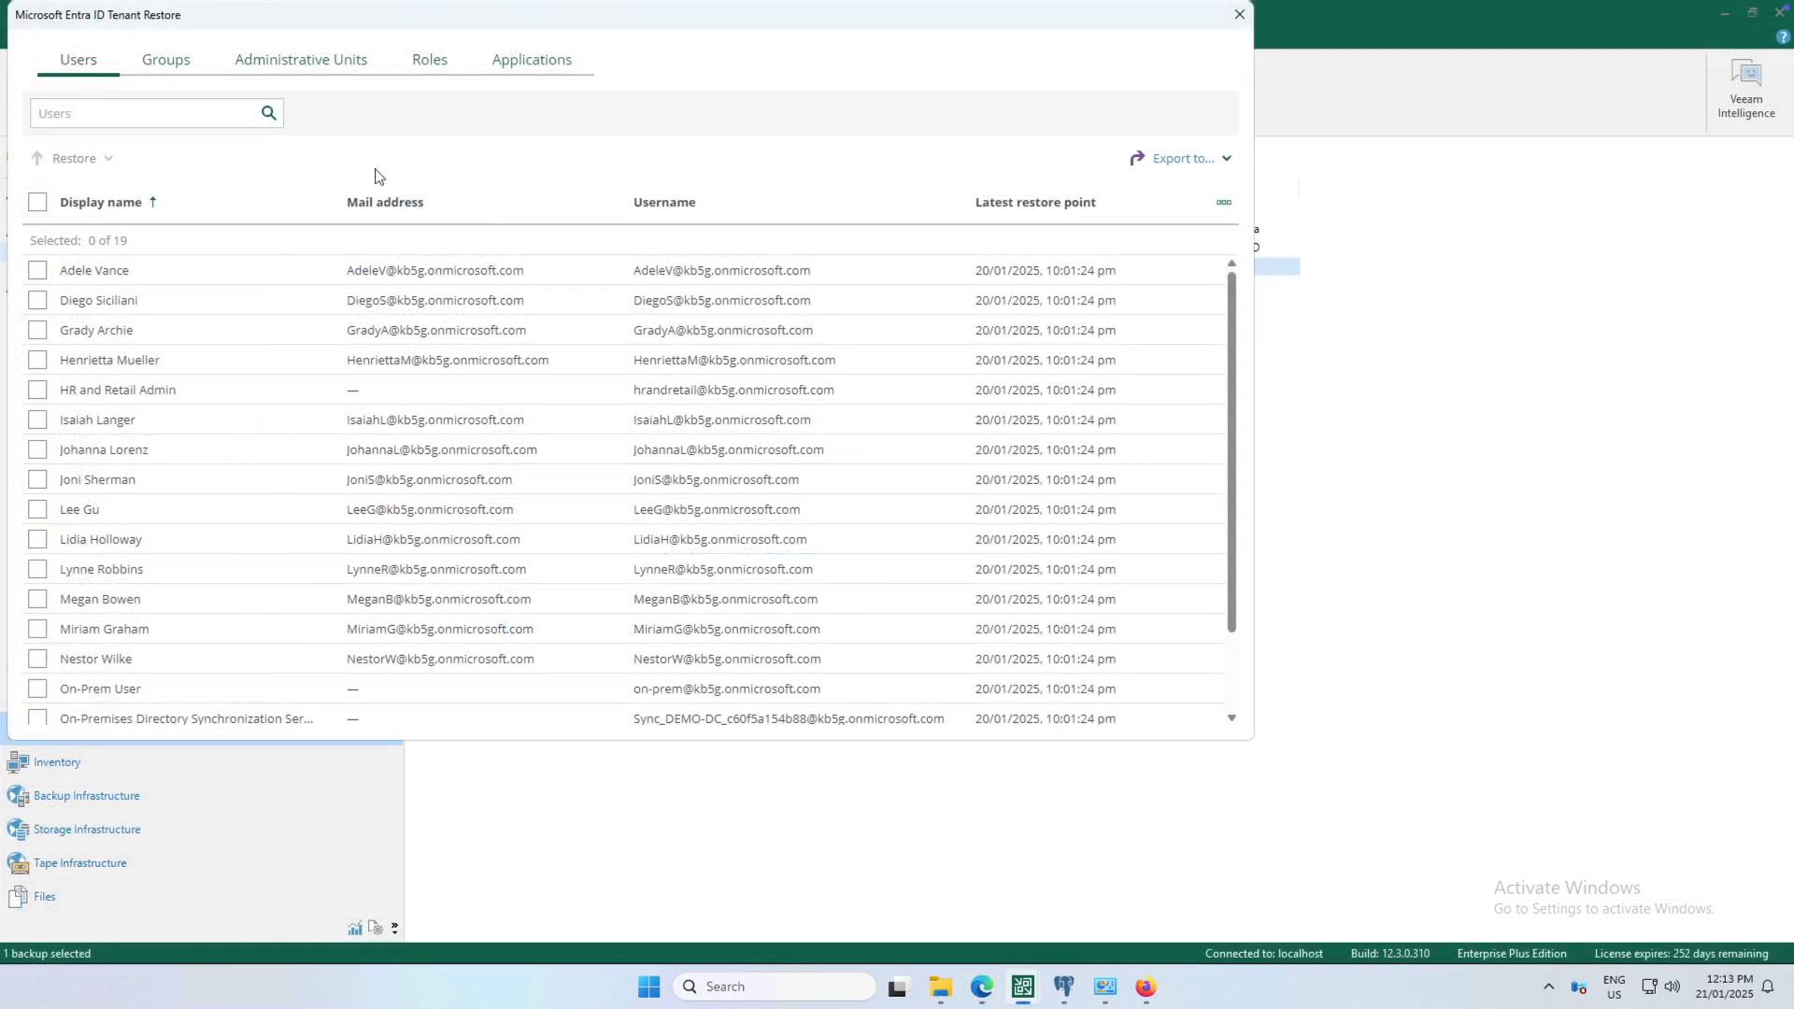
- Examine the backed-up groups in Veeam's tenant restore window, including the restore choices for ADSyncAdmins and the group filter options, without applying any
{"action": "left_click", "coordinate": [182, 71]}
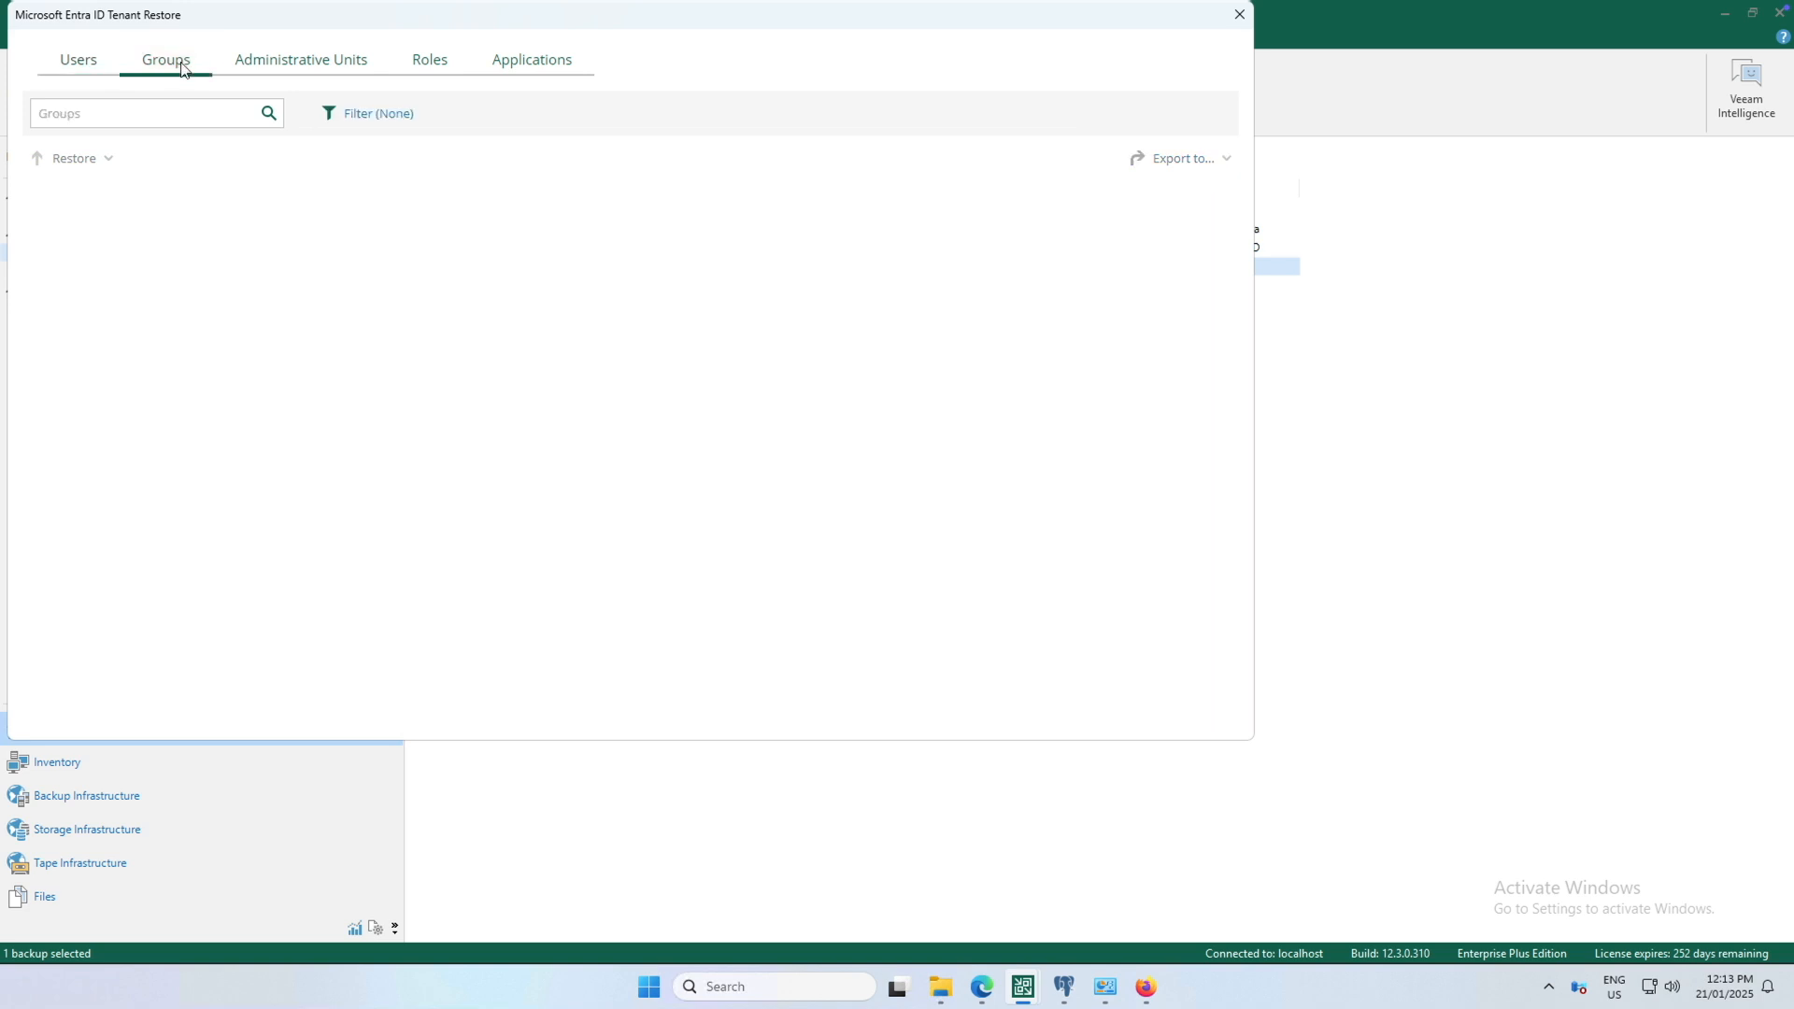
{"action": "left_click", "coordinate": [38, 270]}
{"action": "left_click", "coordinate": [79, 159]}
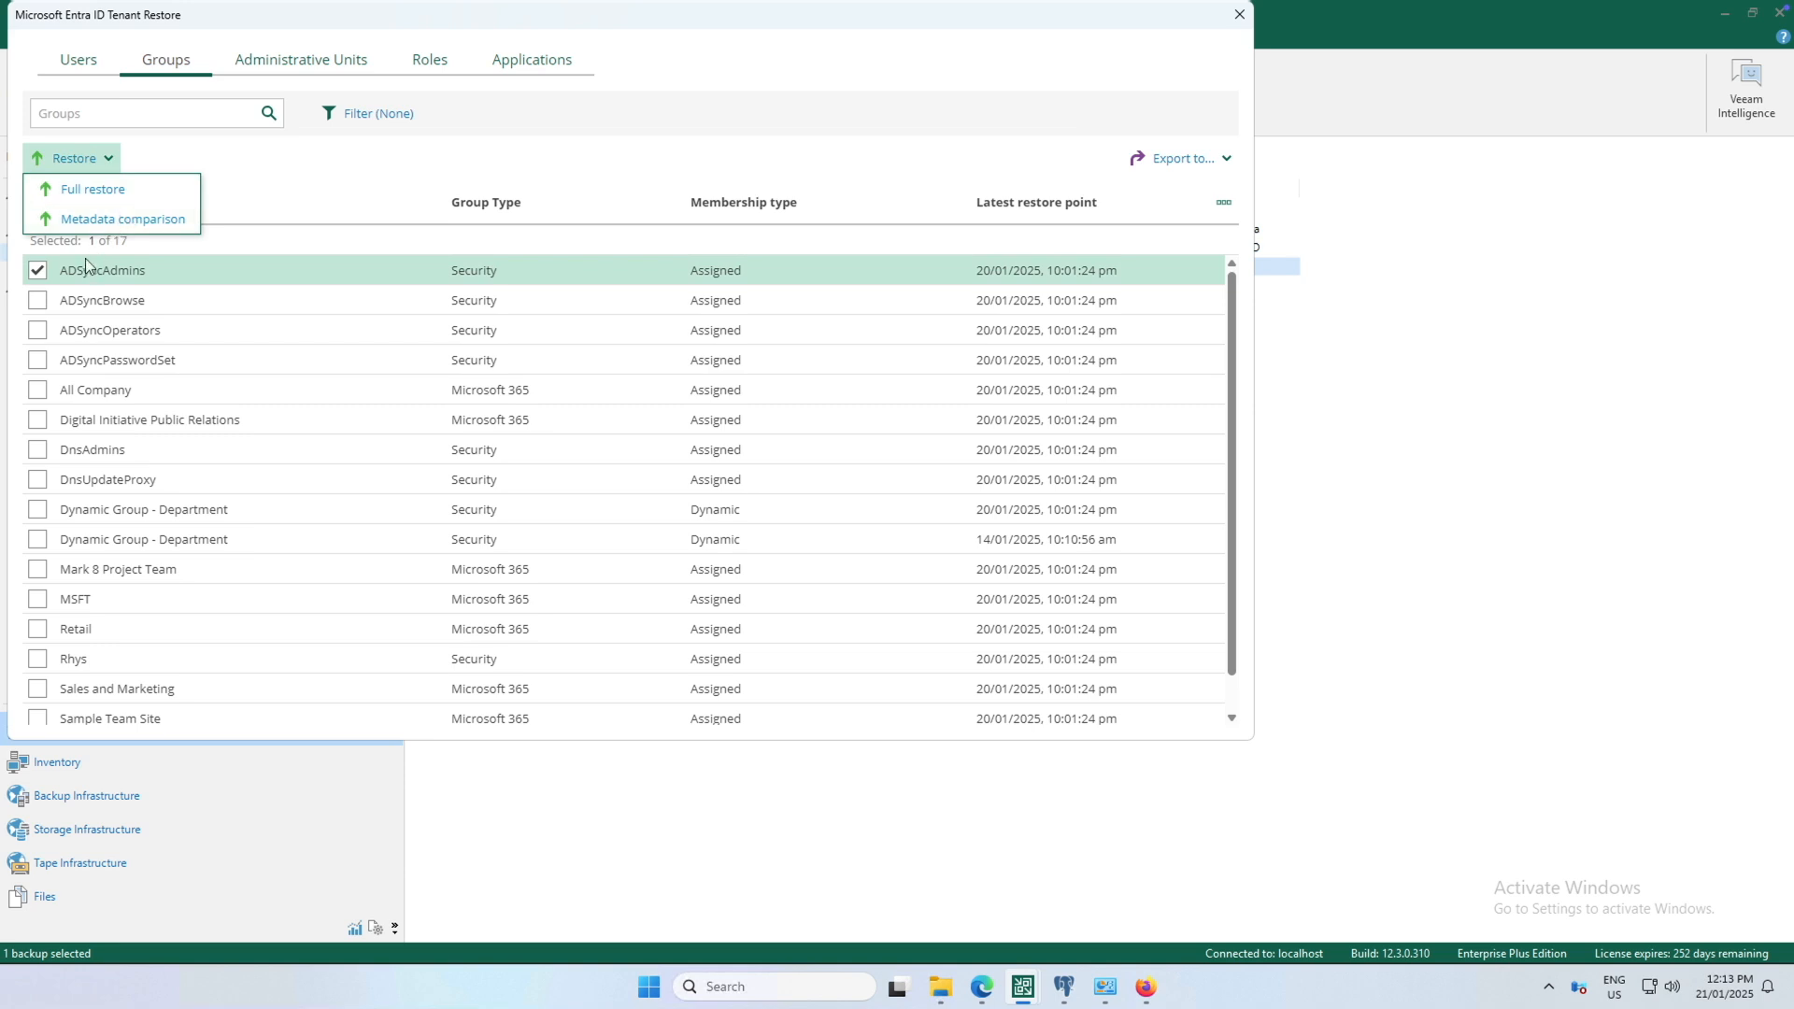
{"action": "left_click", "coordinate": [37, 270]}
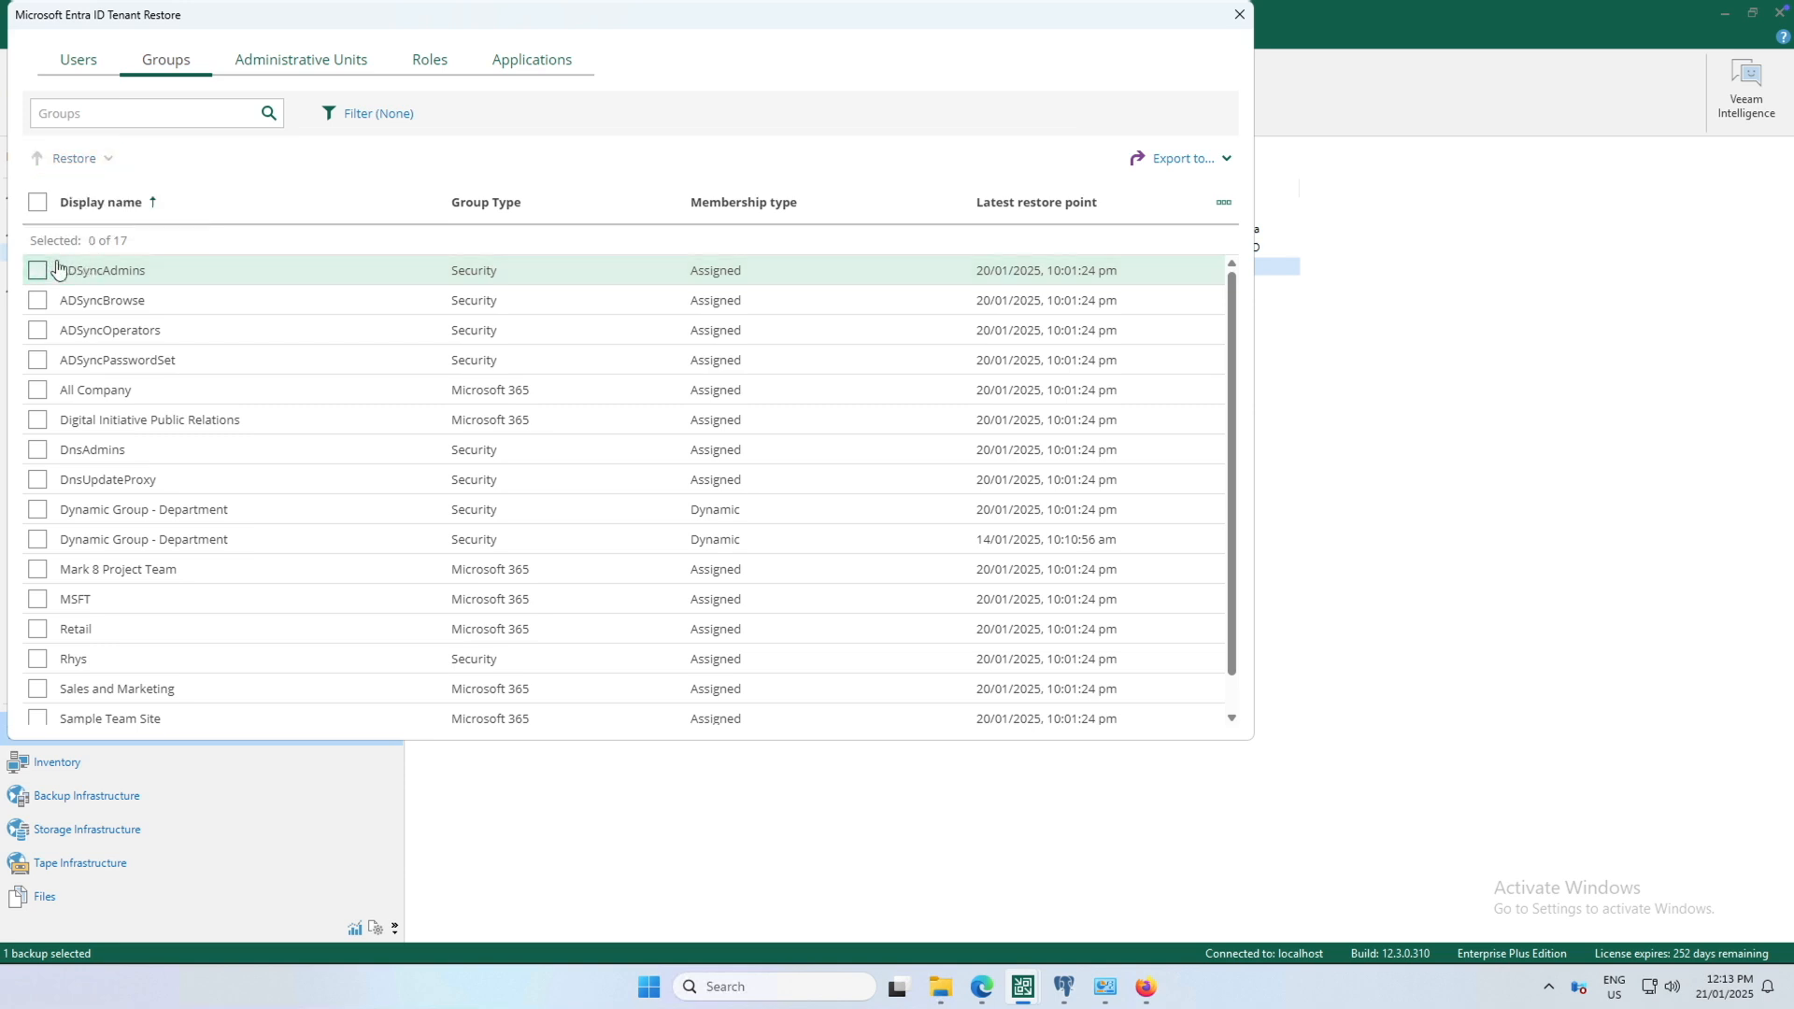
{"action": "left_click", "coordinate": [360, 116]}
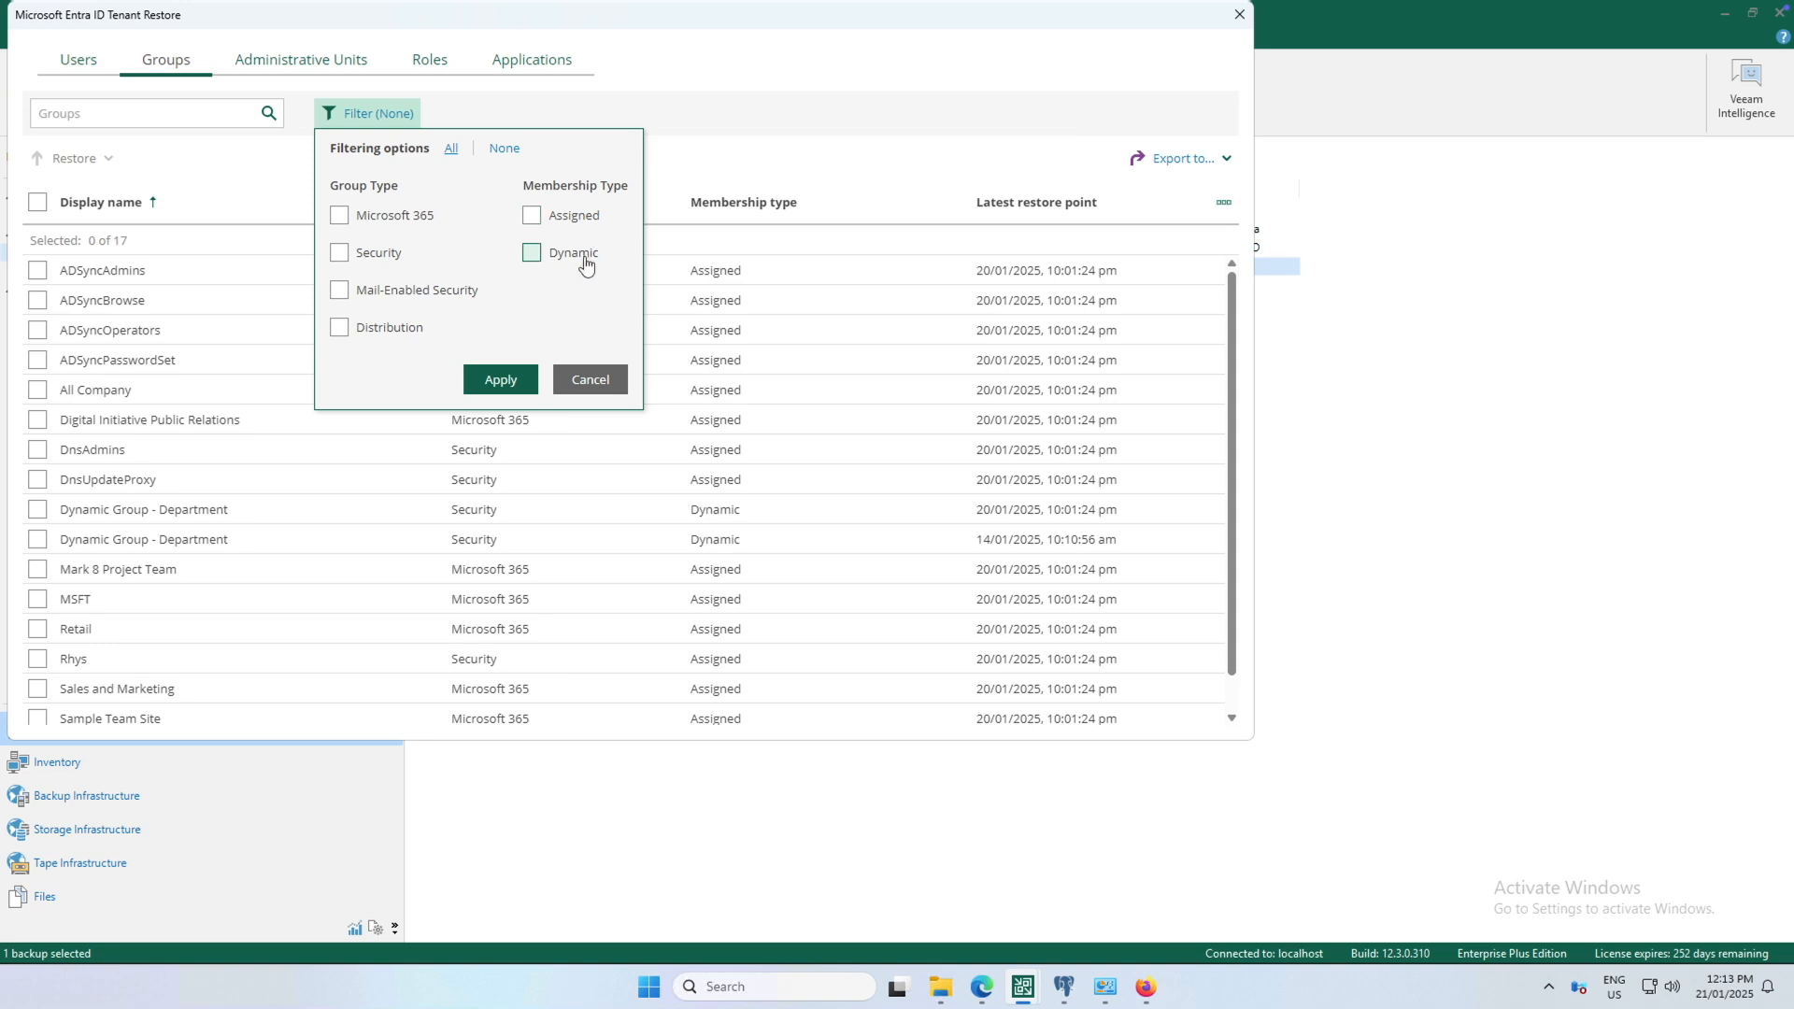
{"action": "left_click", "coordinate": [578, 380]}
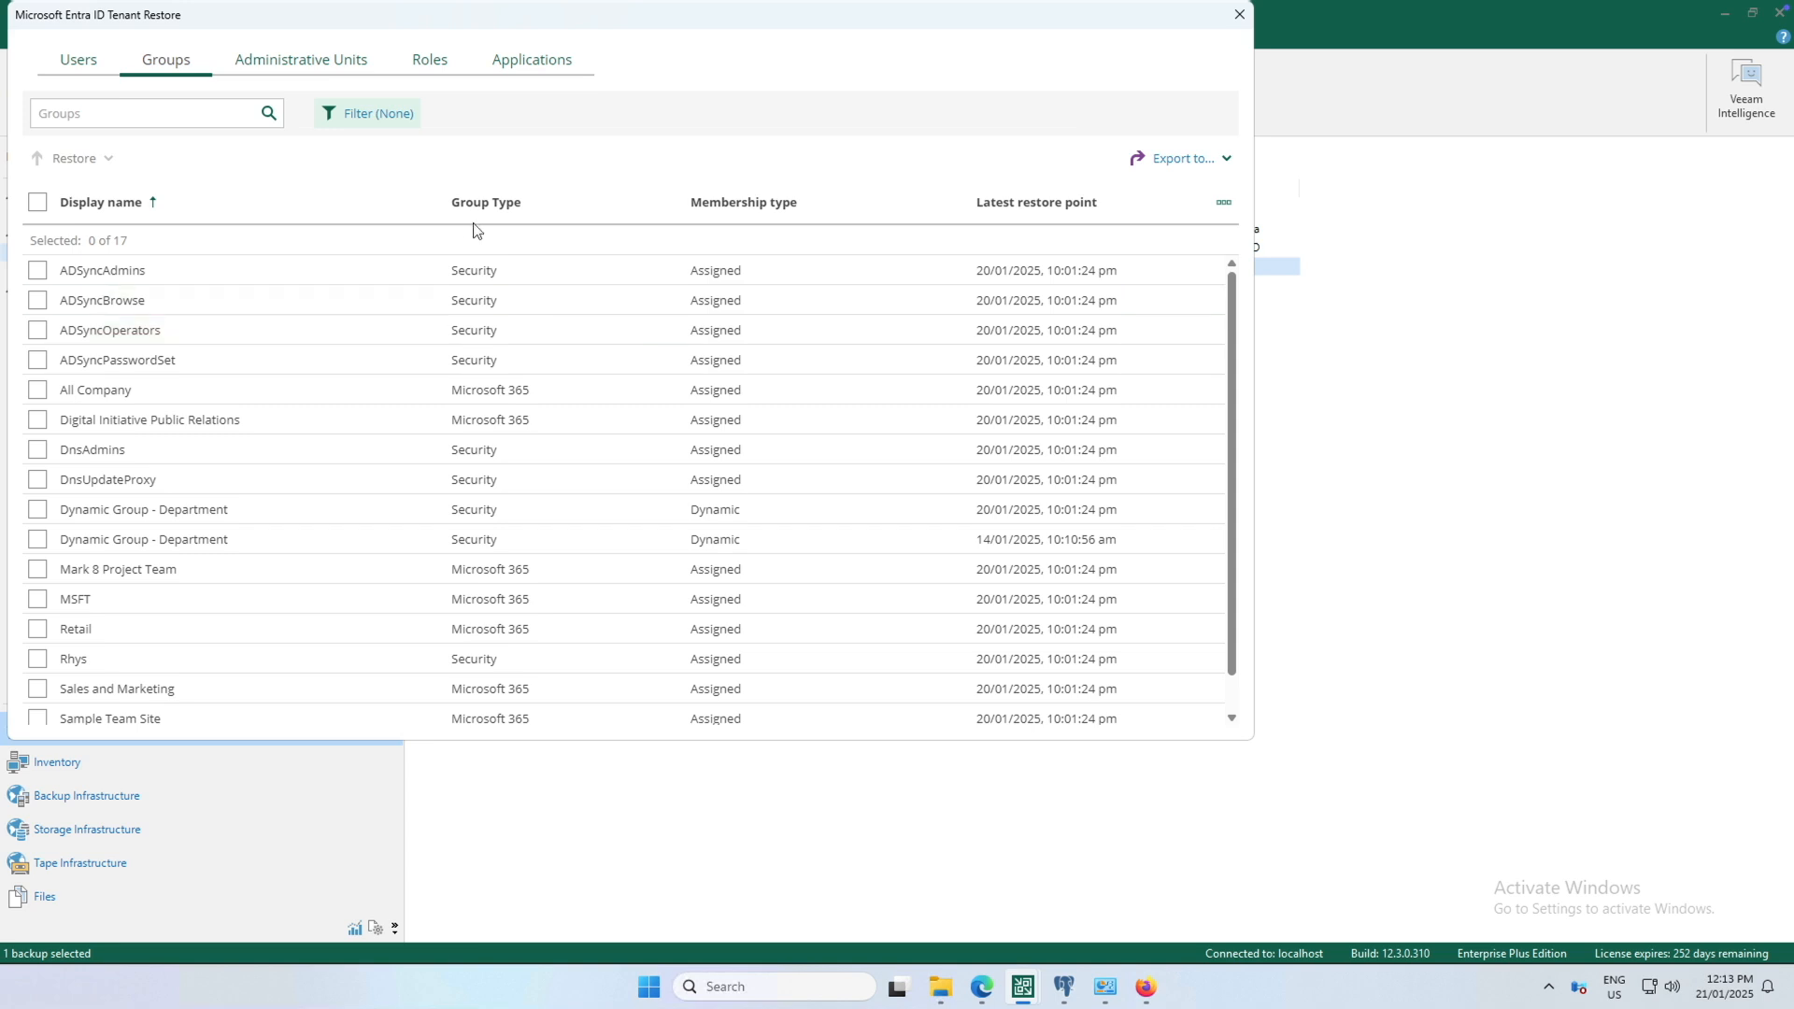
- Examine the administrative units, including the restore choices for HR & Retail and the membership visibility filter, without applying any
{"action": "left_click", "coordinate": [323, 64]}
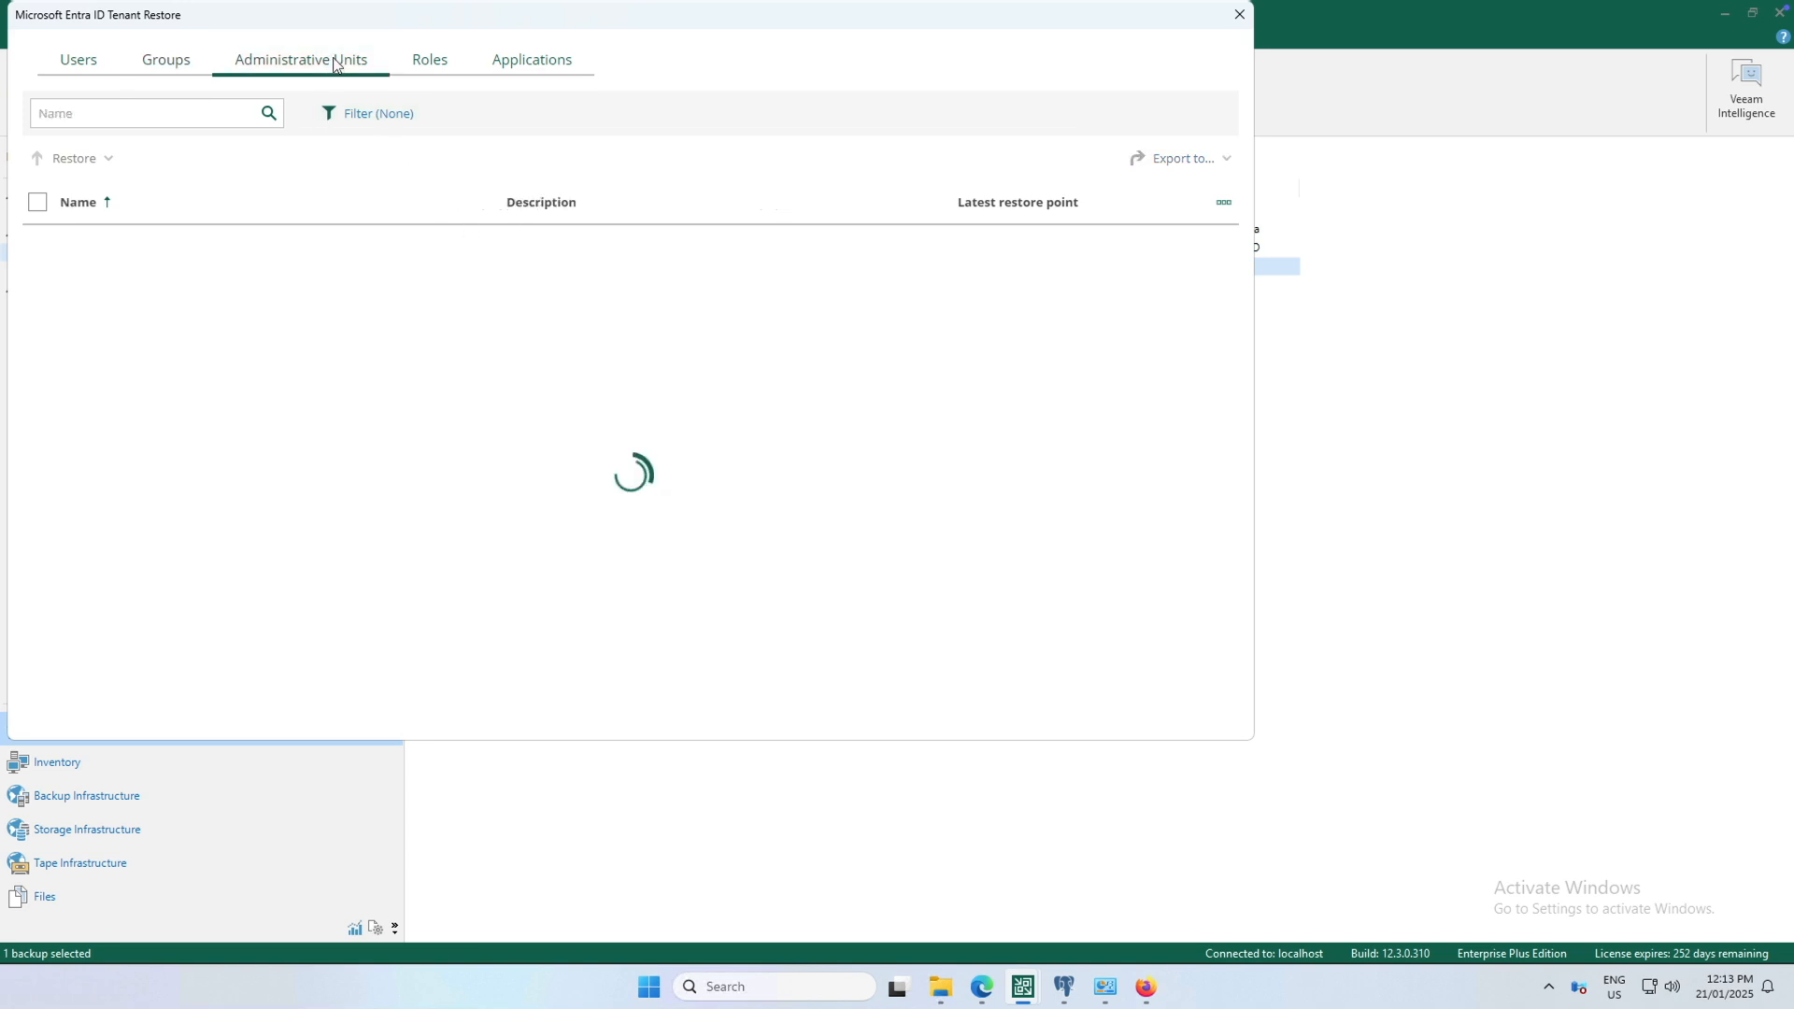
{"action": "left_click", "coordinate": [37, 270]}
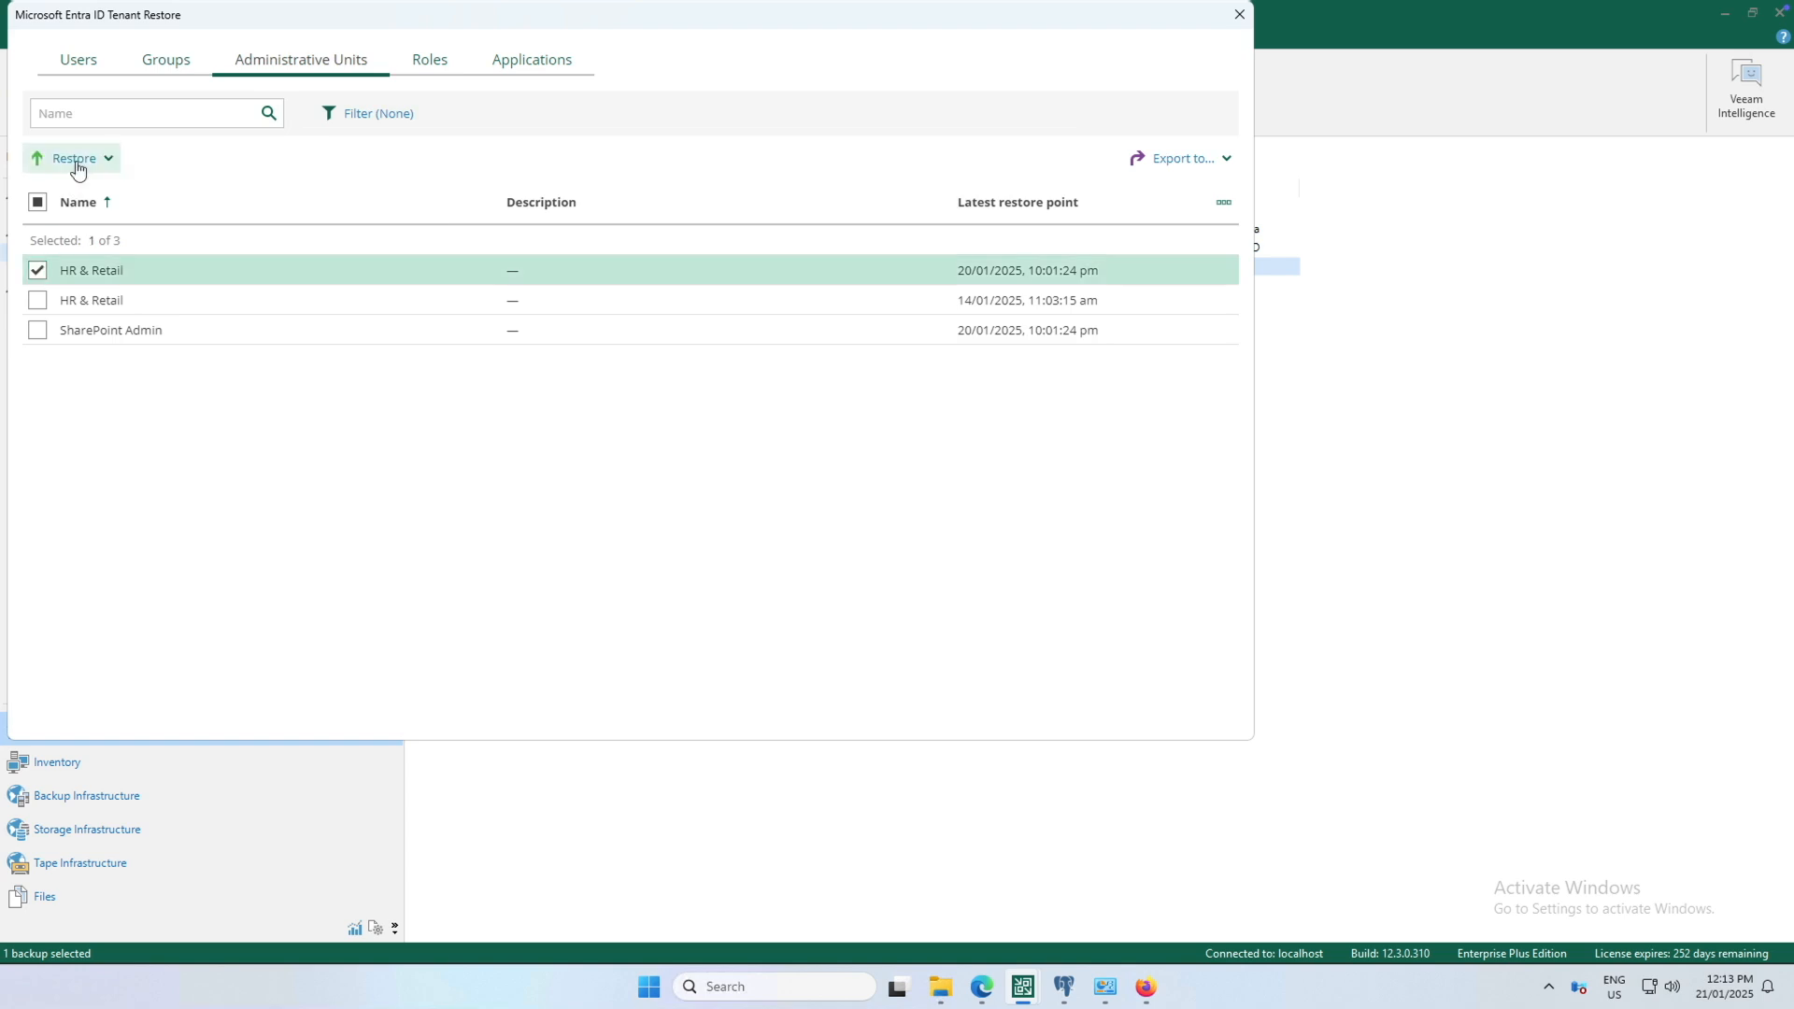
{"action": "left_click", "coordinate": [77, 162]}
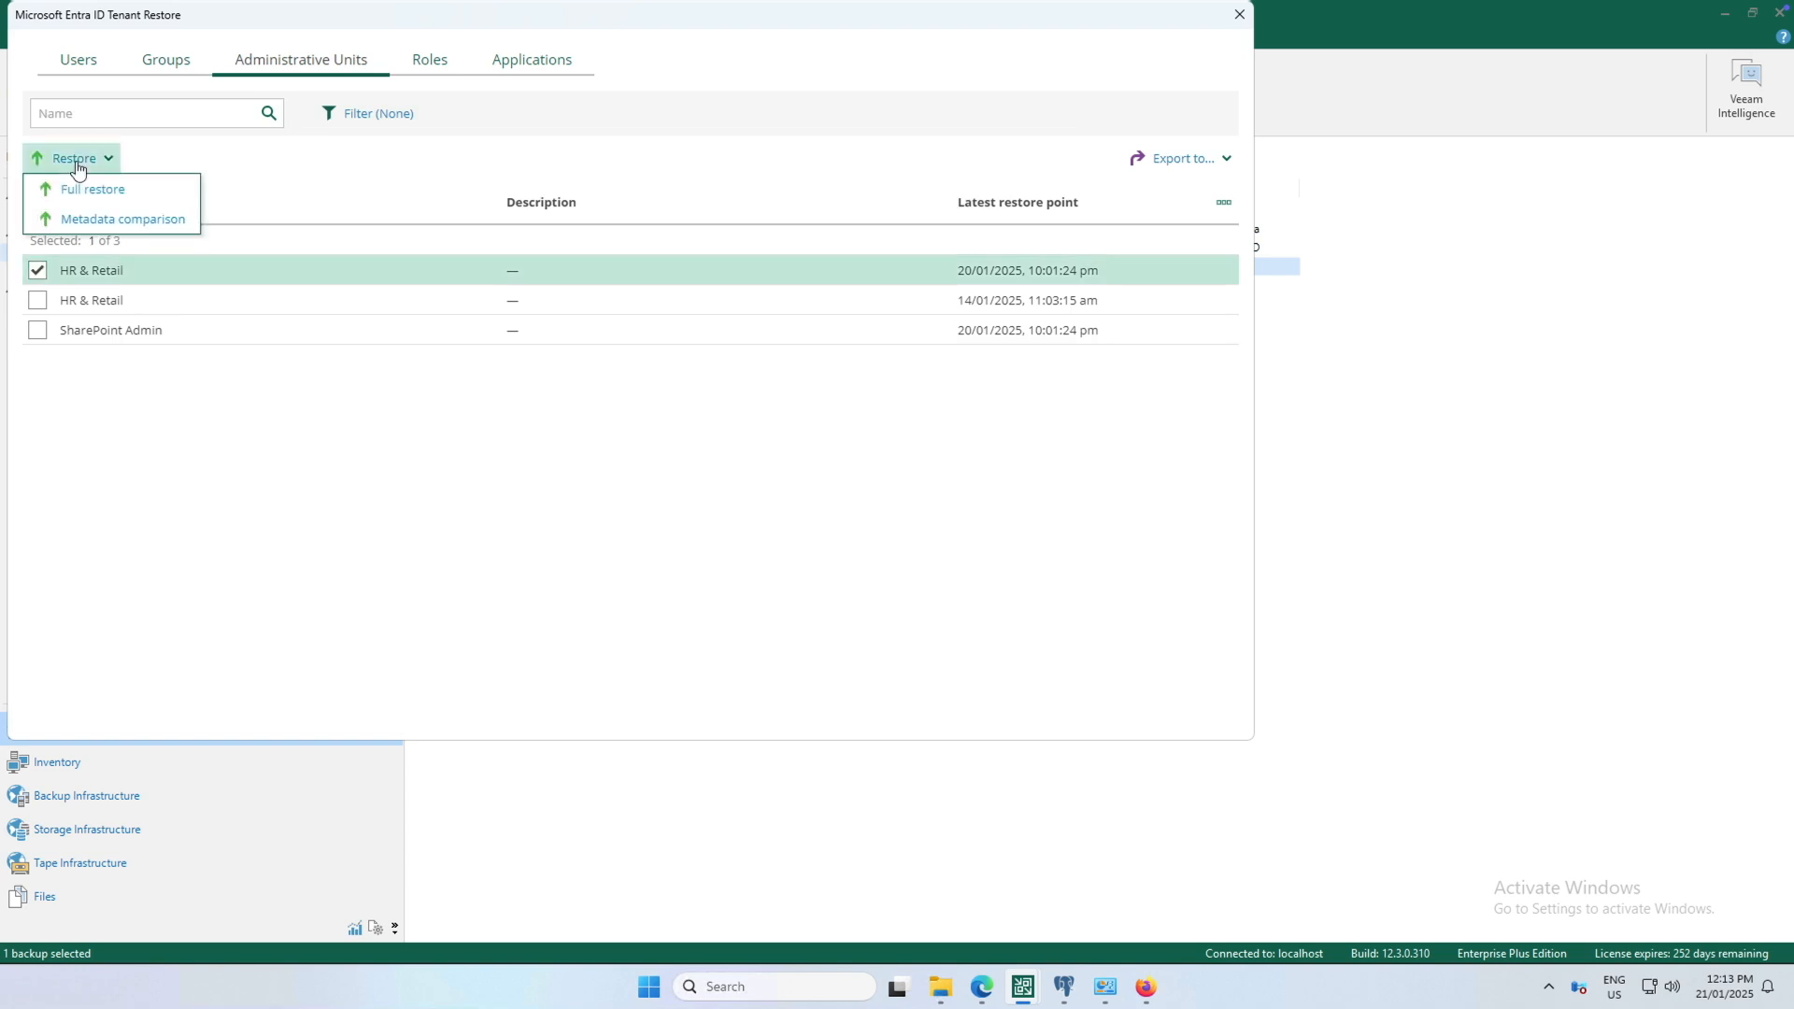
{"action": "left_click", "coordinate": [415, 116]}
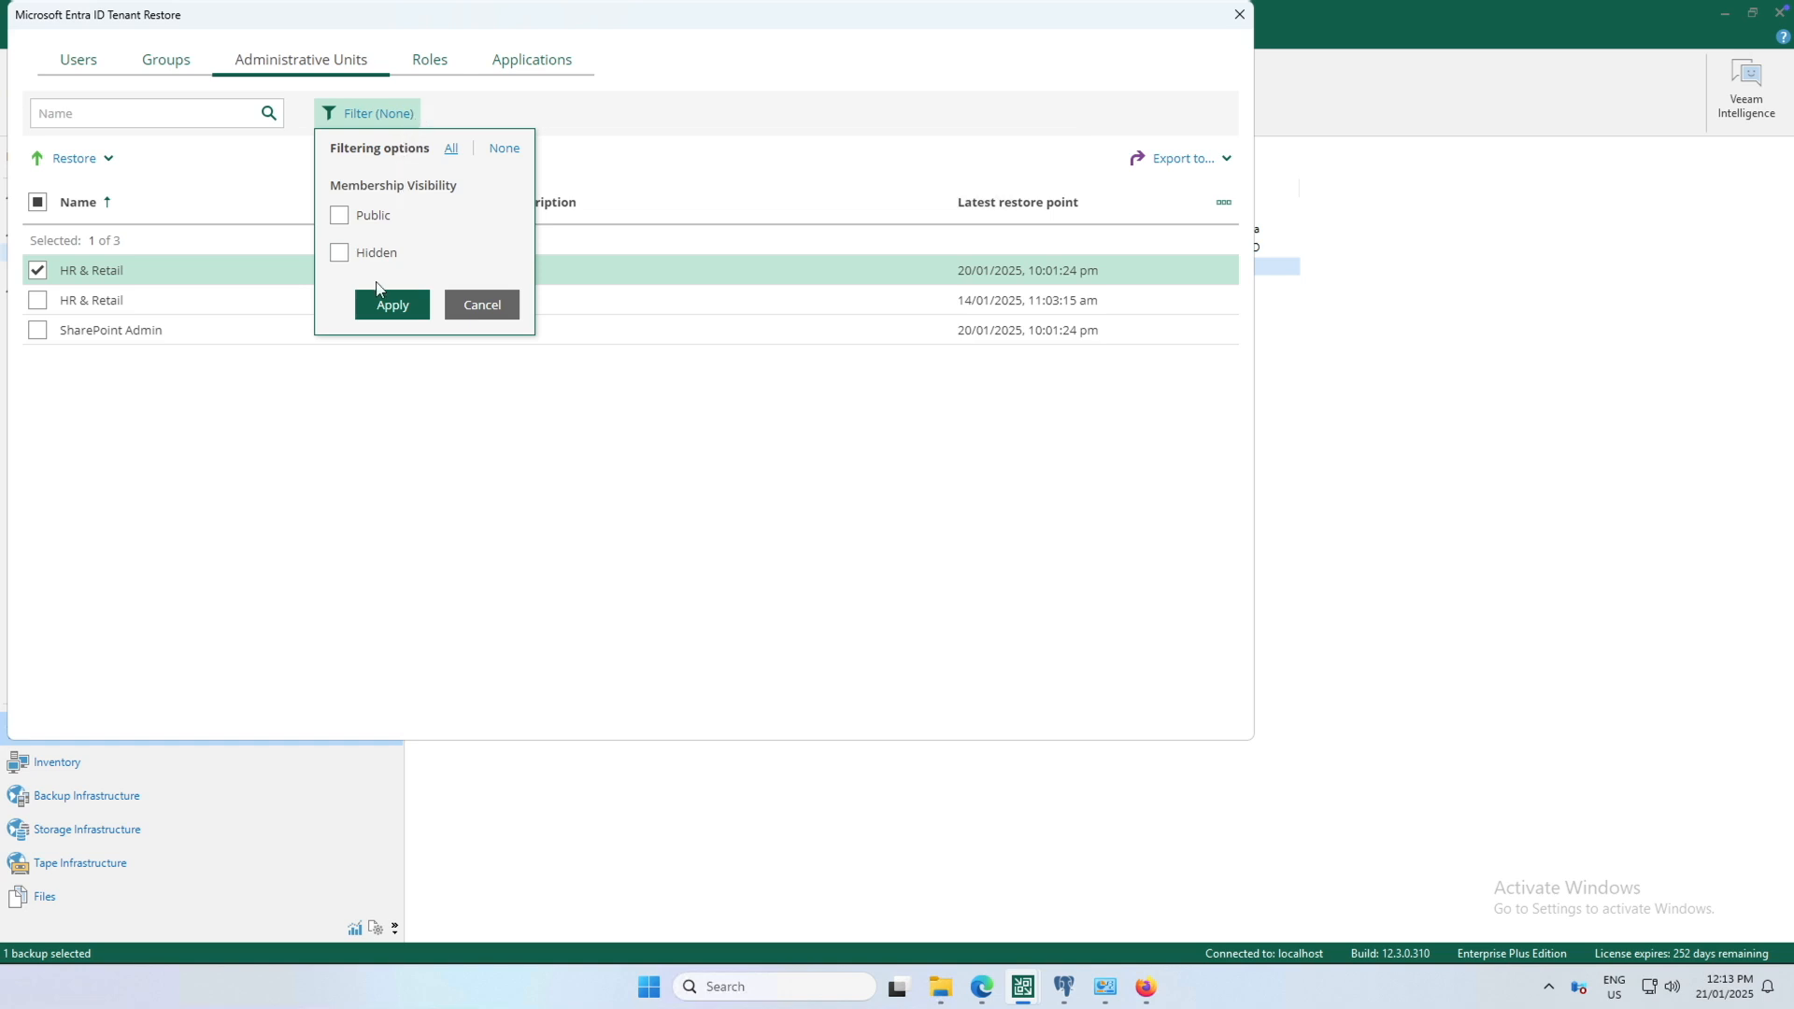
{"action": "left_click", "coordinate": [454, 310]}
- Review the backed-up roles and their Built-in and Enabled filter options without applying any, and list the backed-up applications
{"action": "left_click", "coordinate": [407, 77]}
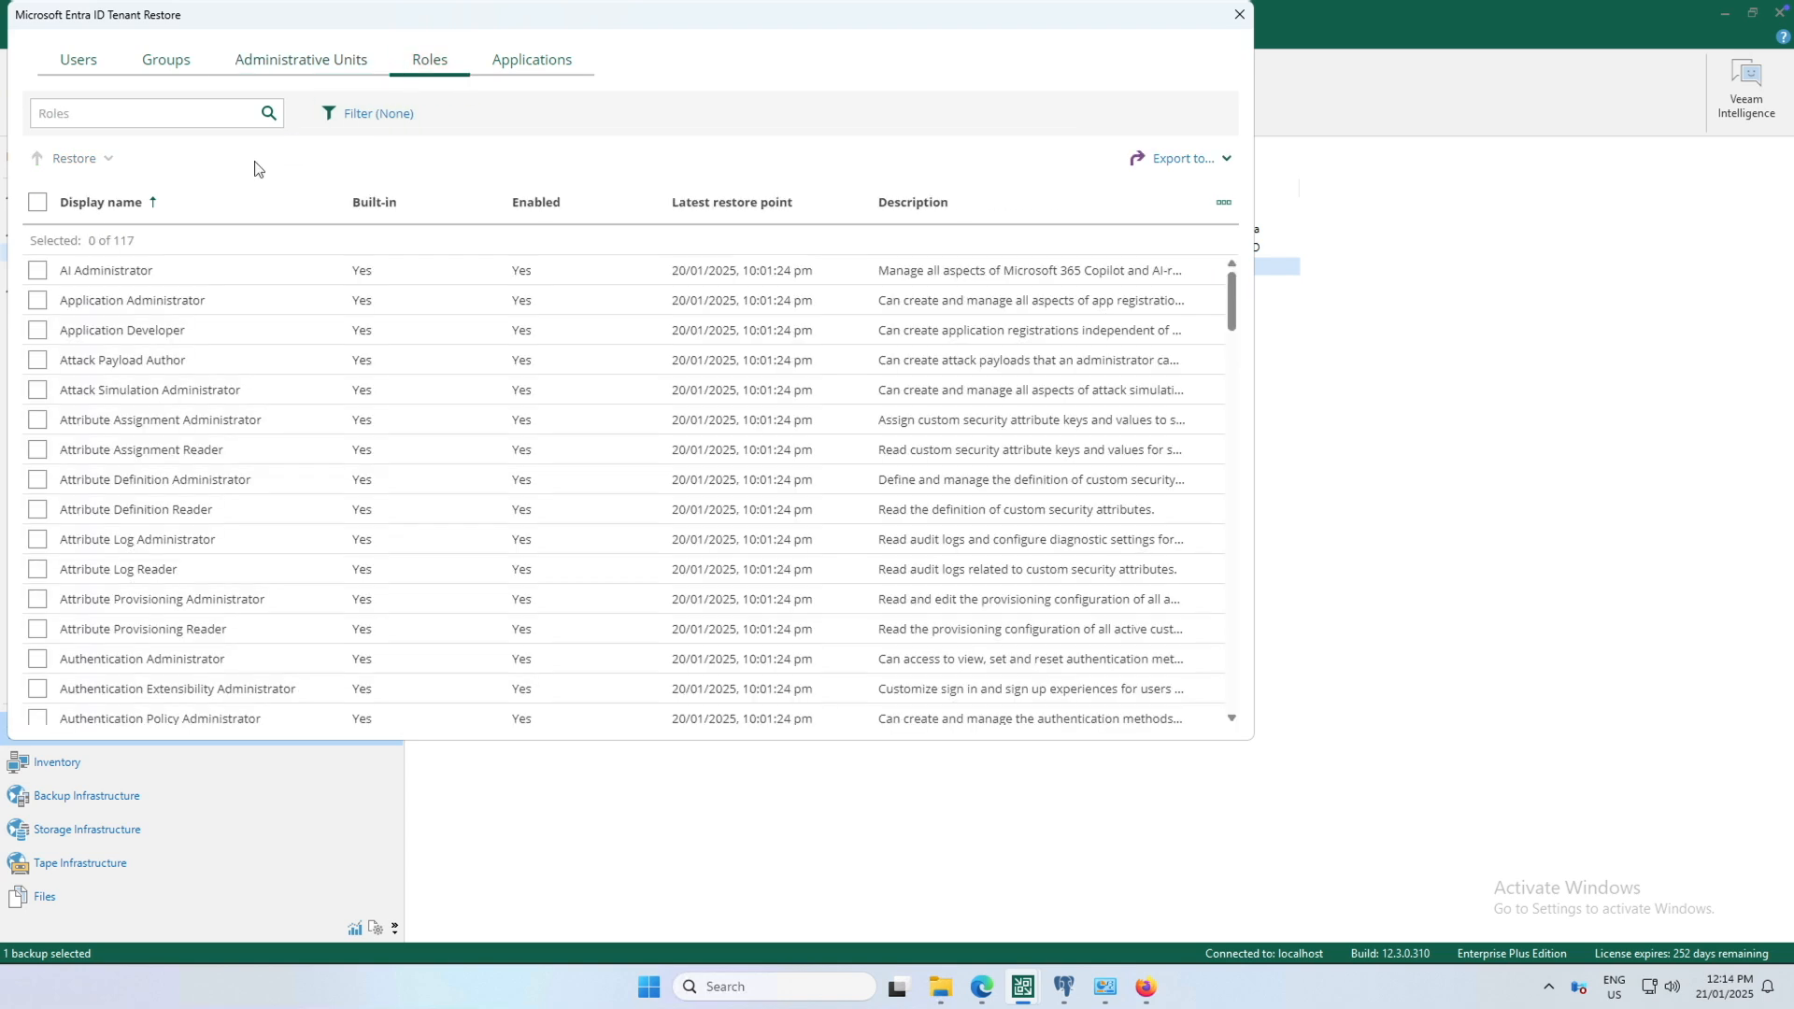
{"action": "left_click", "coordinate": [335, 117]}
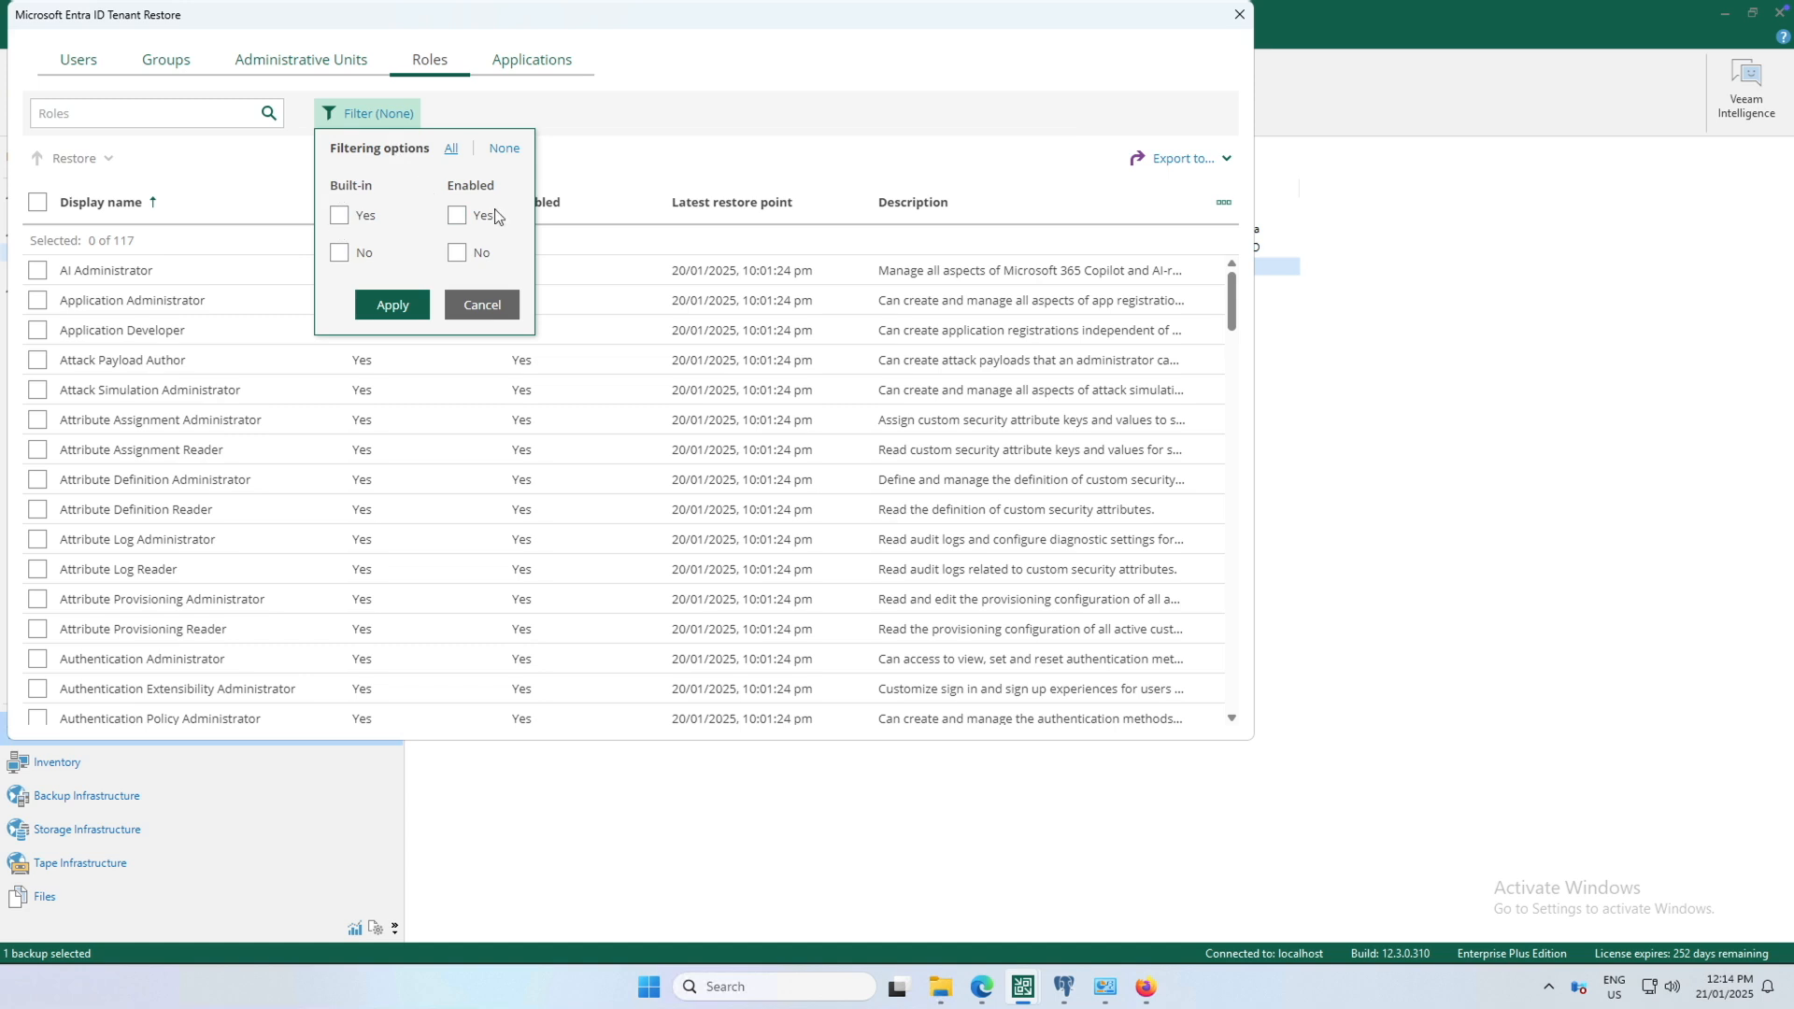
{"action": "left_click", "coordinate": [472, 303]}
{"action": "left_click", "coordinate": [548, 58]}
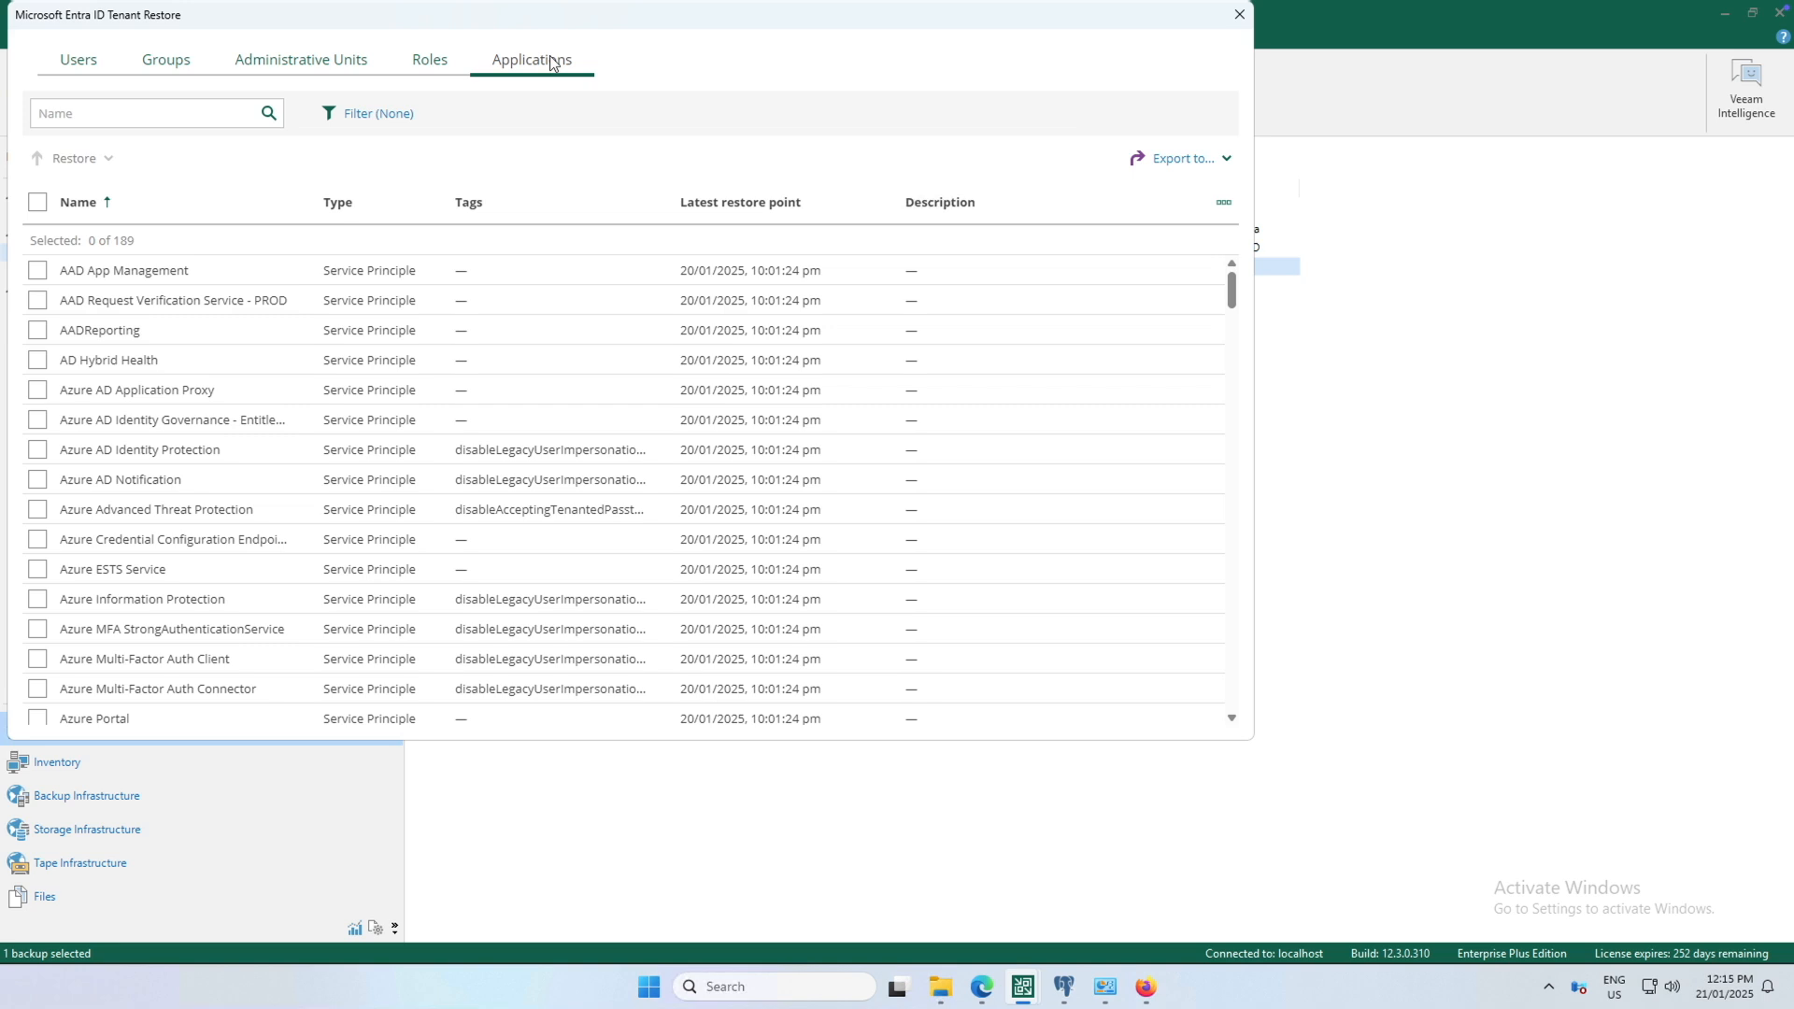
- Search the backed-up applications for "veeam" and start restoring the VeeamAzureApp application and service principal up to the Azure logon
{"action": "left_click", "coordinate": [180, 109]}
{"action": "type", "text": "veeam"}
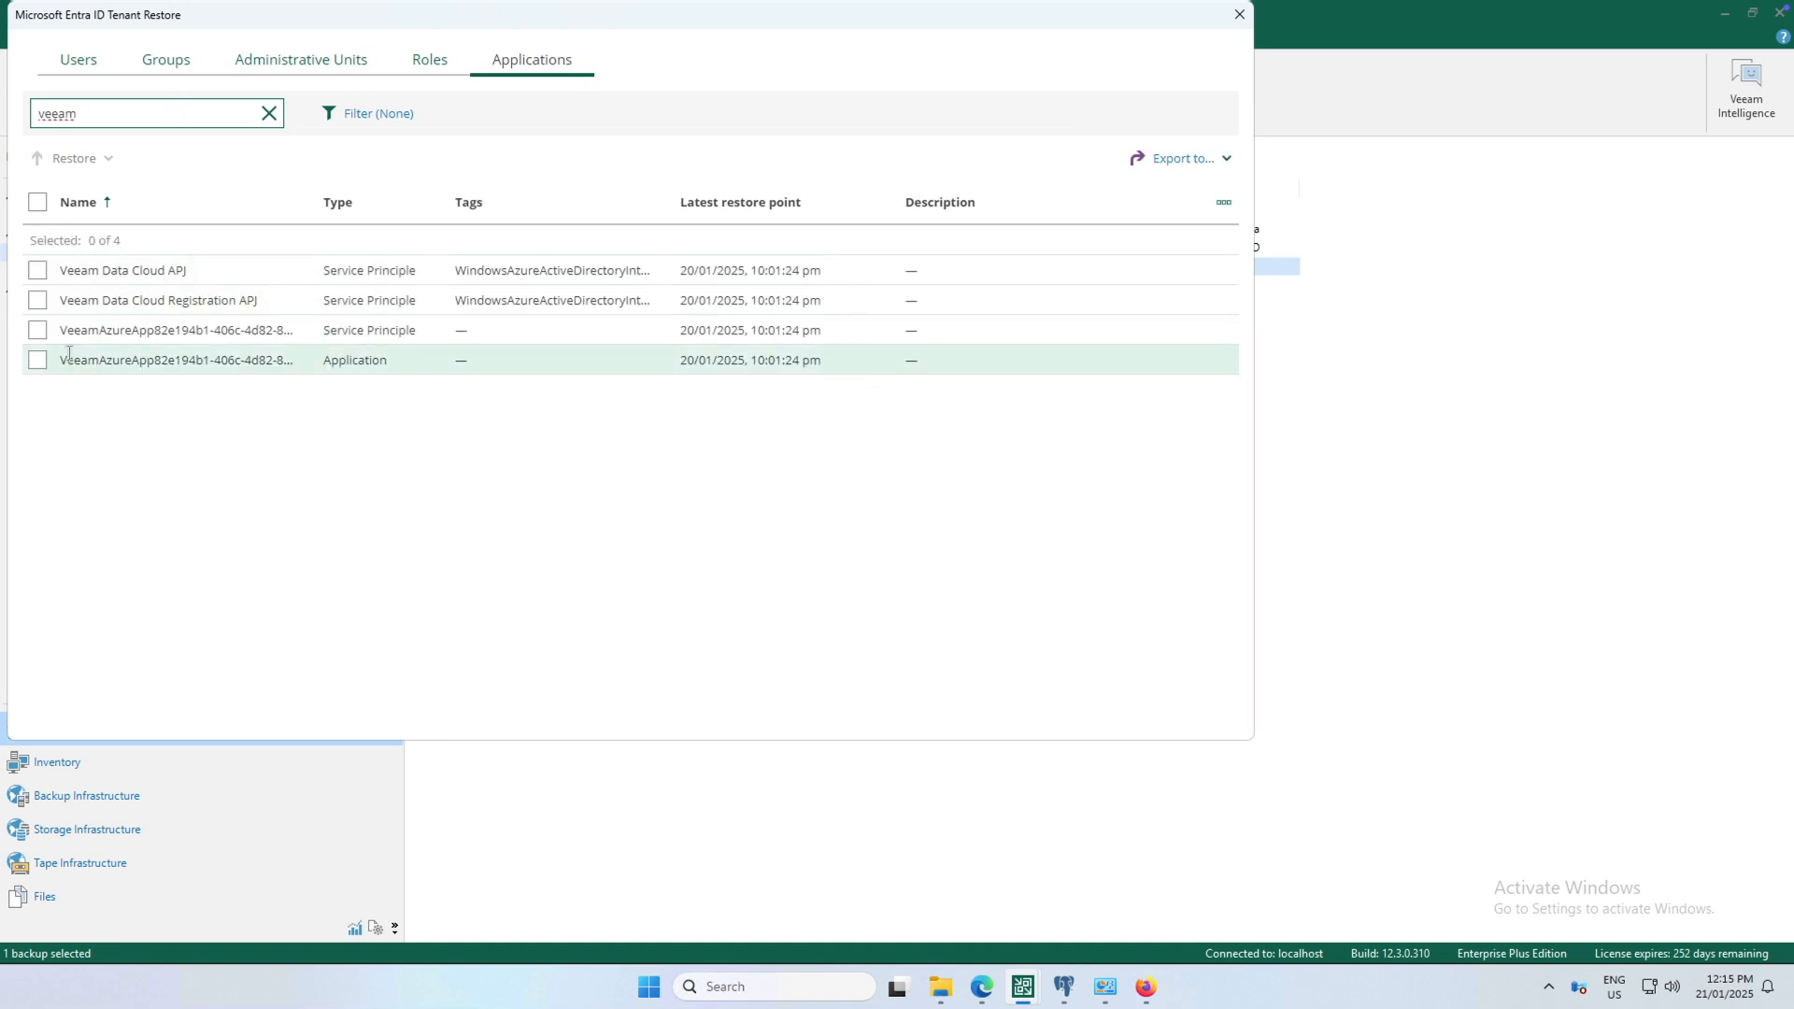
{"action": "left_click", "coordinate": [39, 360]}
{"action": "left_click", "coordinate": [38, 330]}
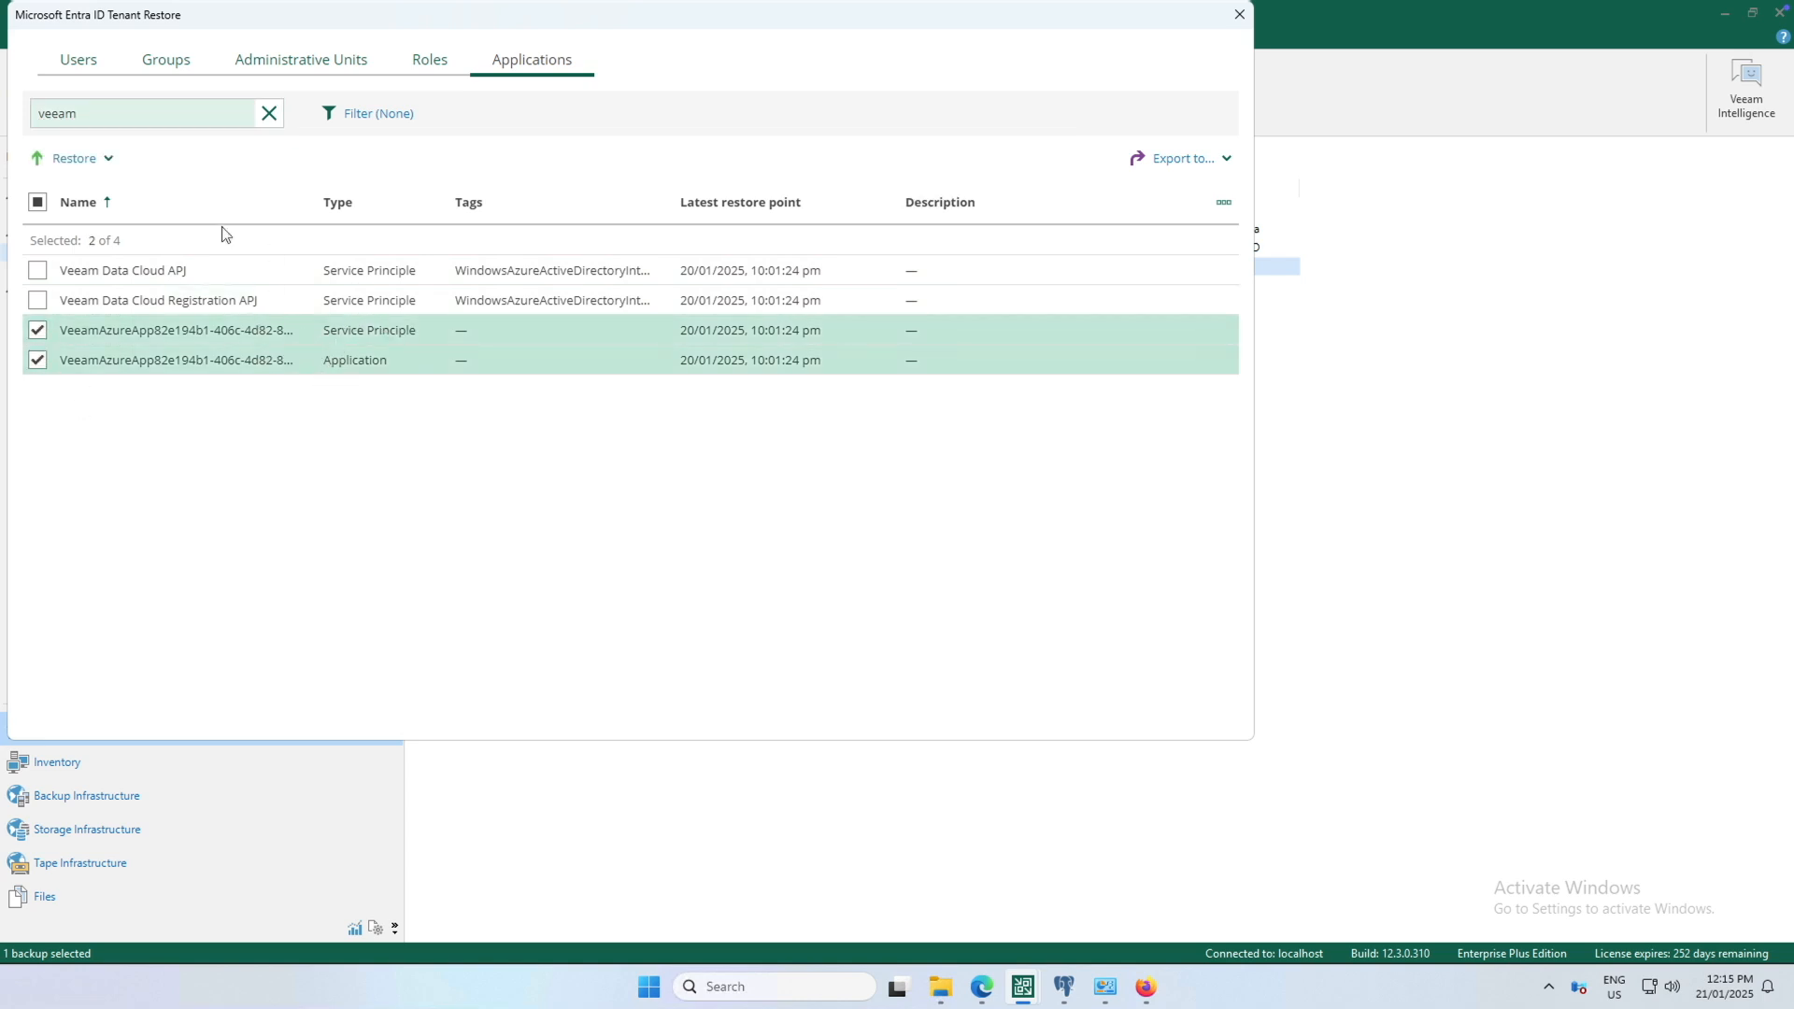
{"action": "left_click", "coordinate": [105, 161]}
{"action": "left_click", "coordinate": [111, 191]}
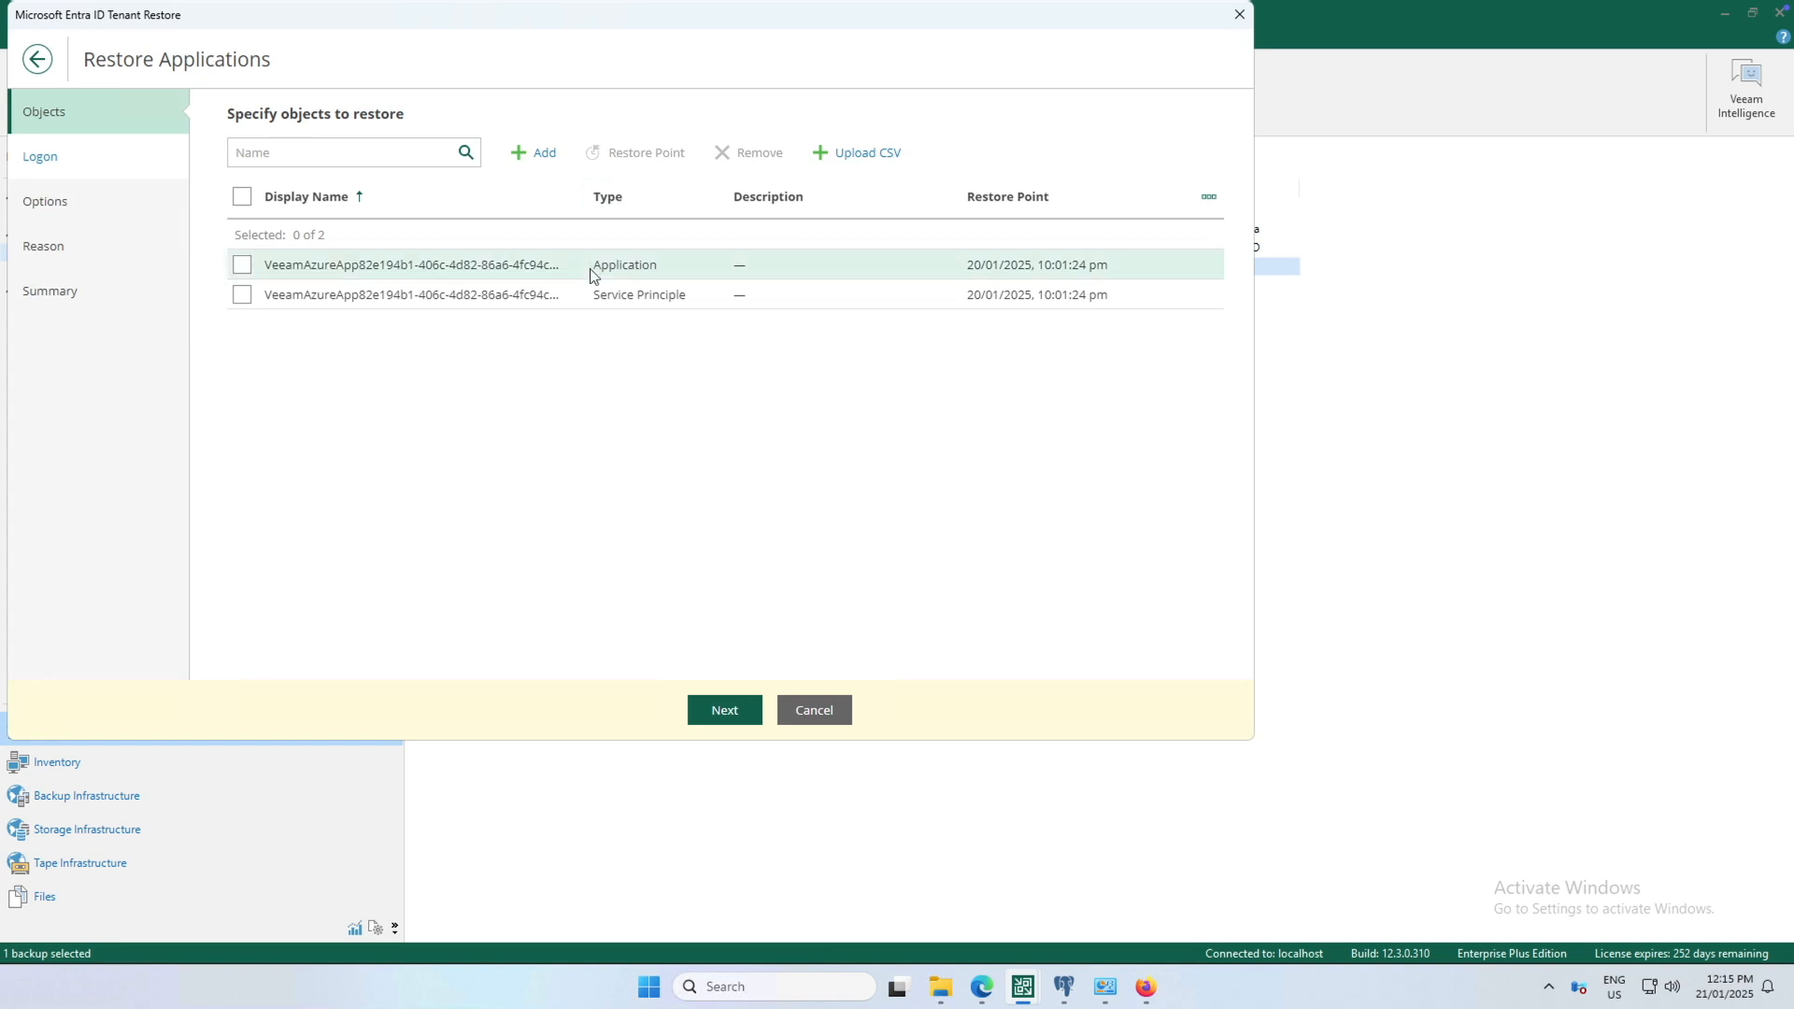
{"action": "left_click", "coordinate": [726, 708]}
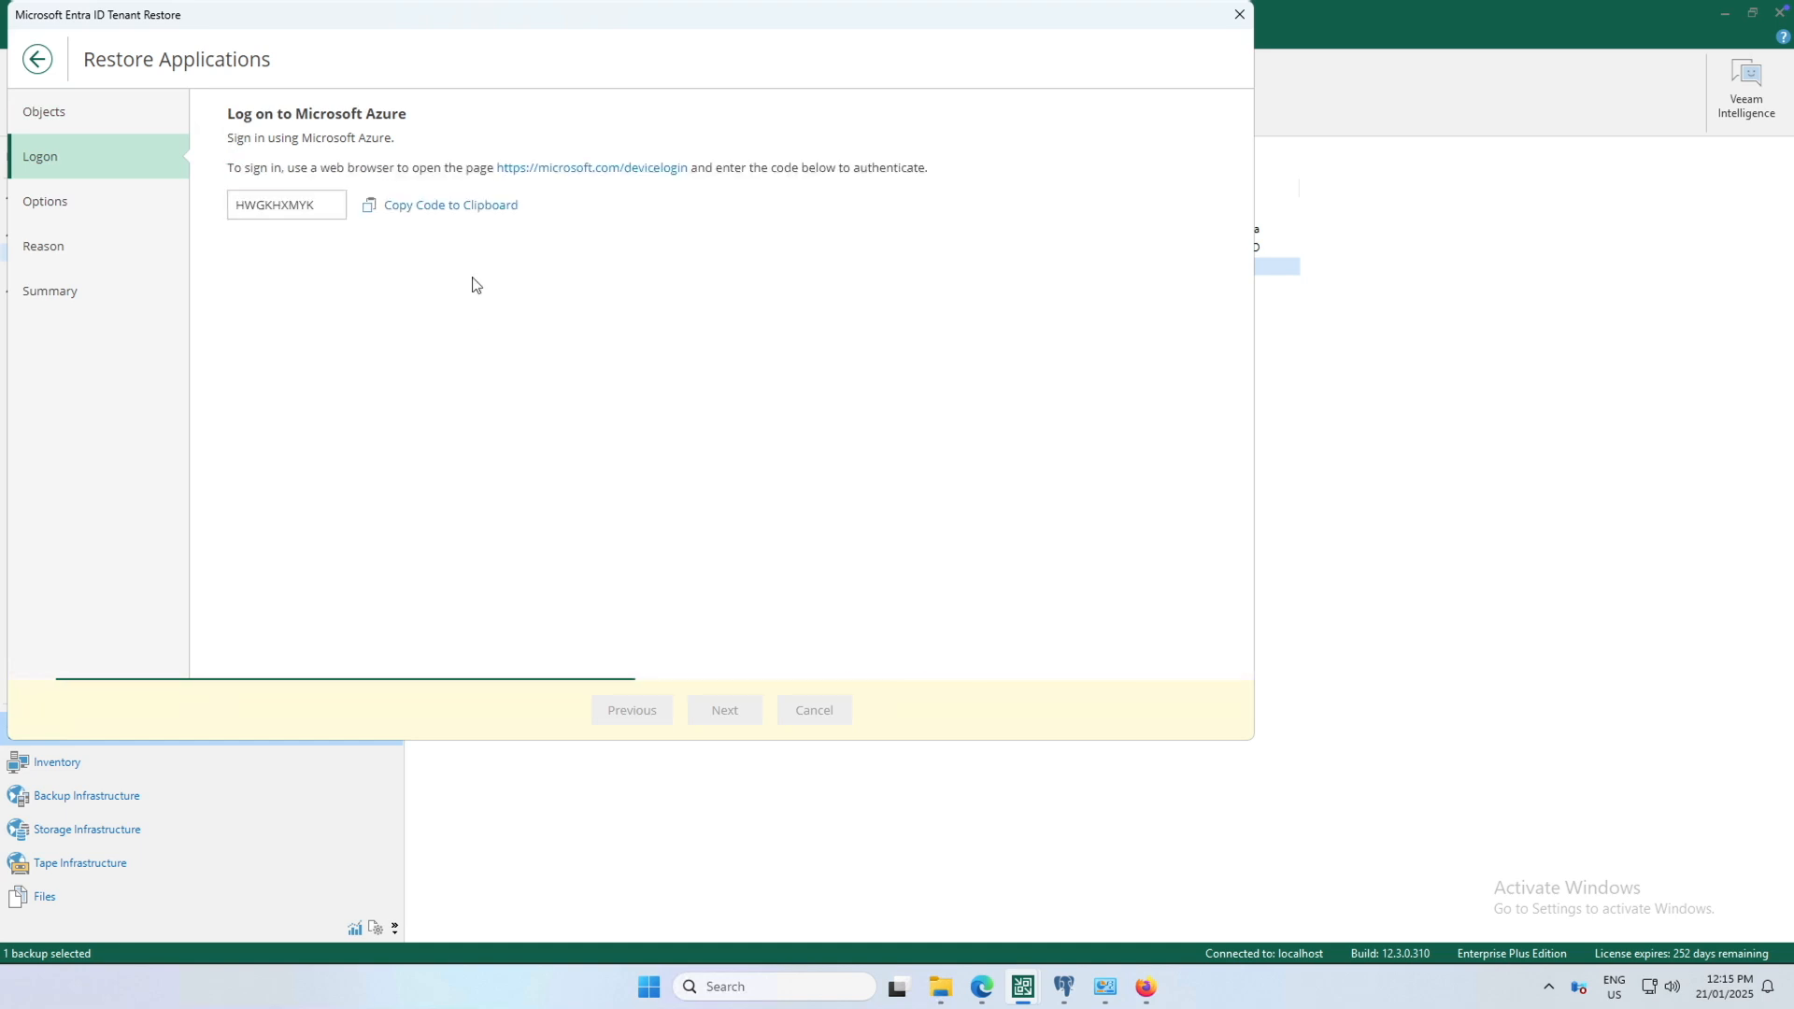
- Authenticate the restore in Edge by entering the copied device code and approving the signed-in account, and return to the Veeam restore window
{"action": "left_click", "coordinate": [473, 205]}
{"action": "left_click", "coordinate": [978, 988]}
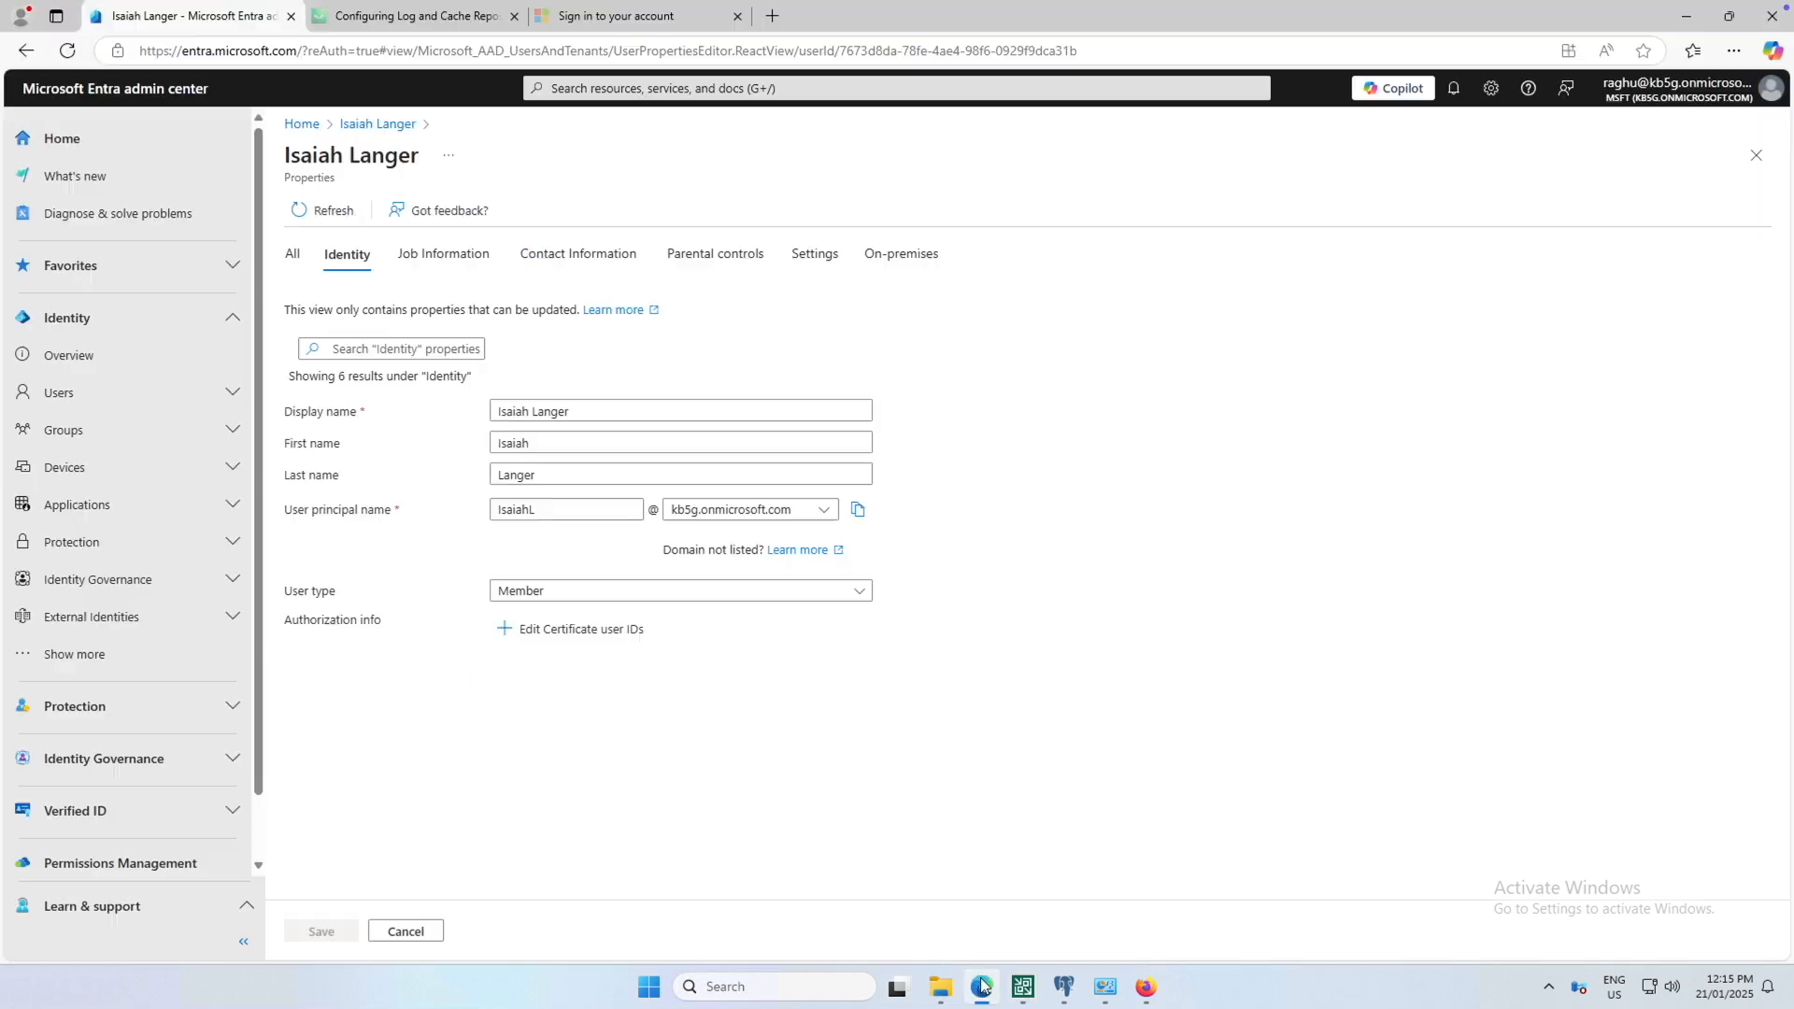
{"action": "left_click", "coordinate": [654, 20]}
{"action": "left_click", "coordinate": [648, 50]}
{"action": "key", "text": "ctrl+a"}
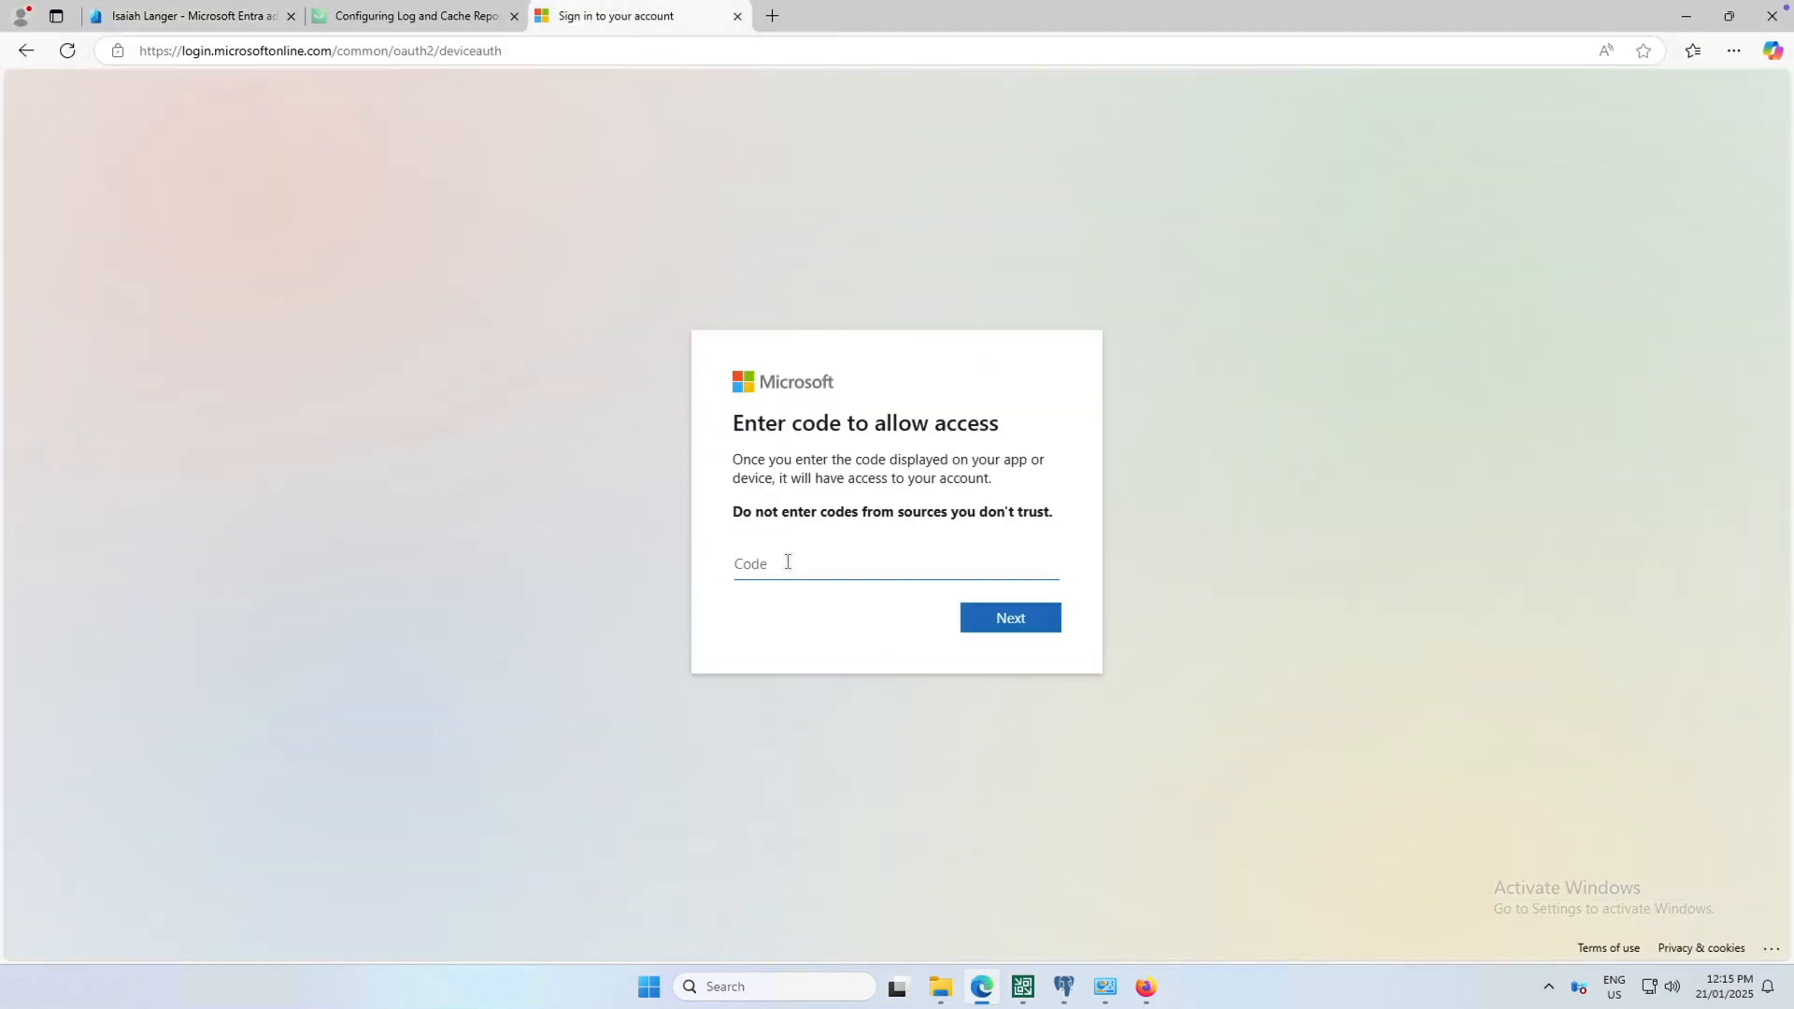
{"action": "type", "text": "HWGKHXMYK"}
{"action": "left_click", "coordinate": [1014, 619]}
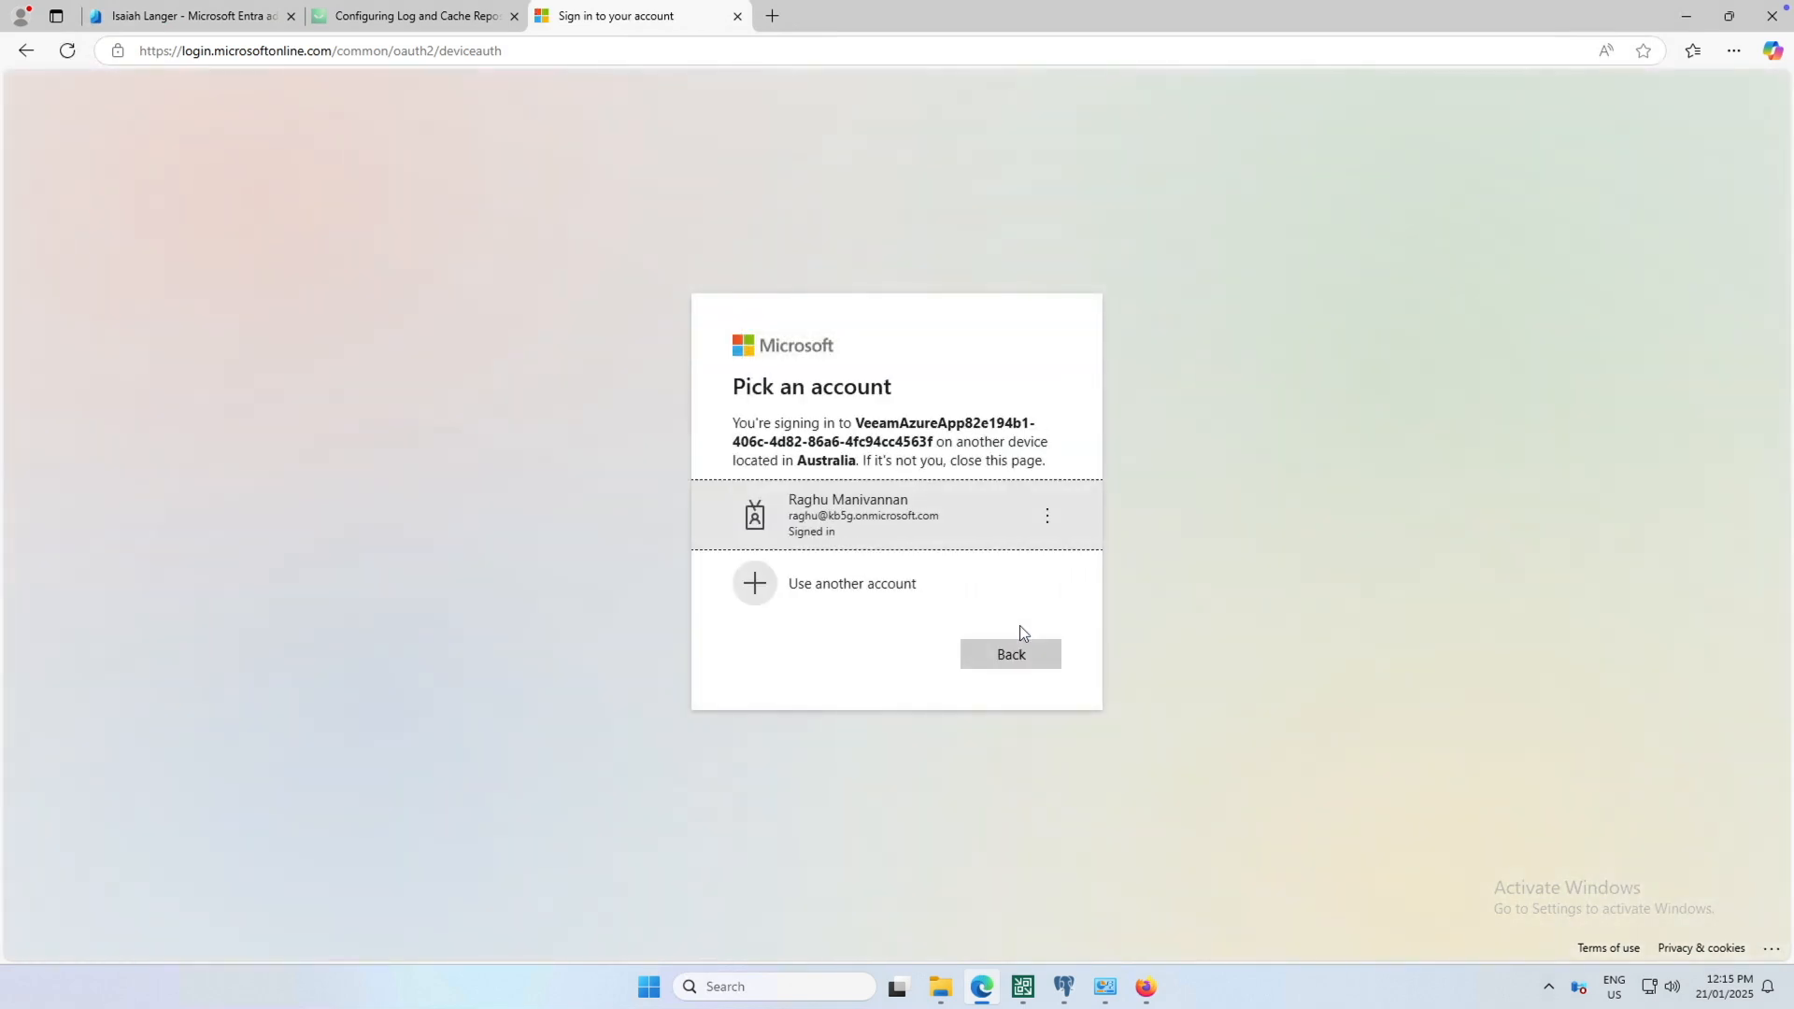
{"action": "left_click", "coordinate": [948, 531]}
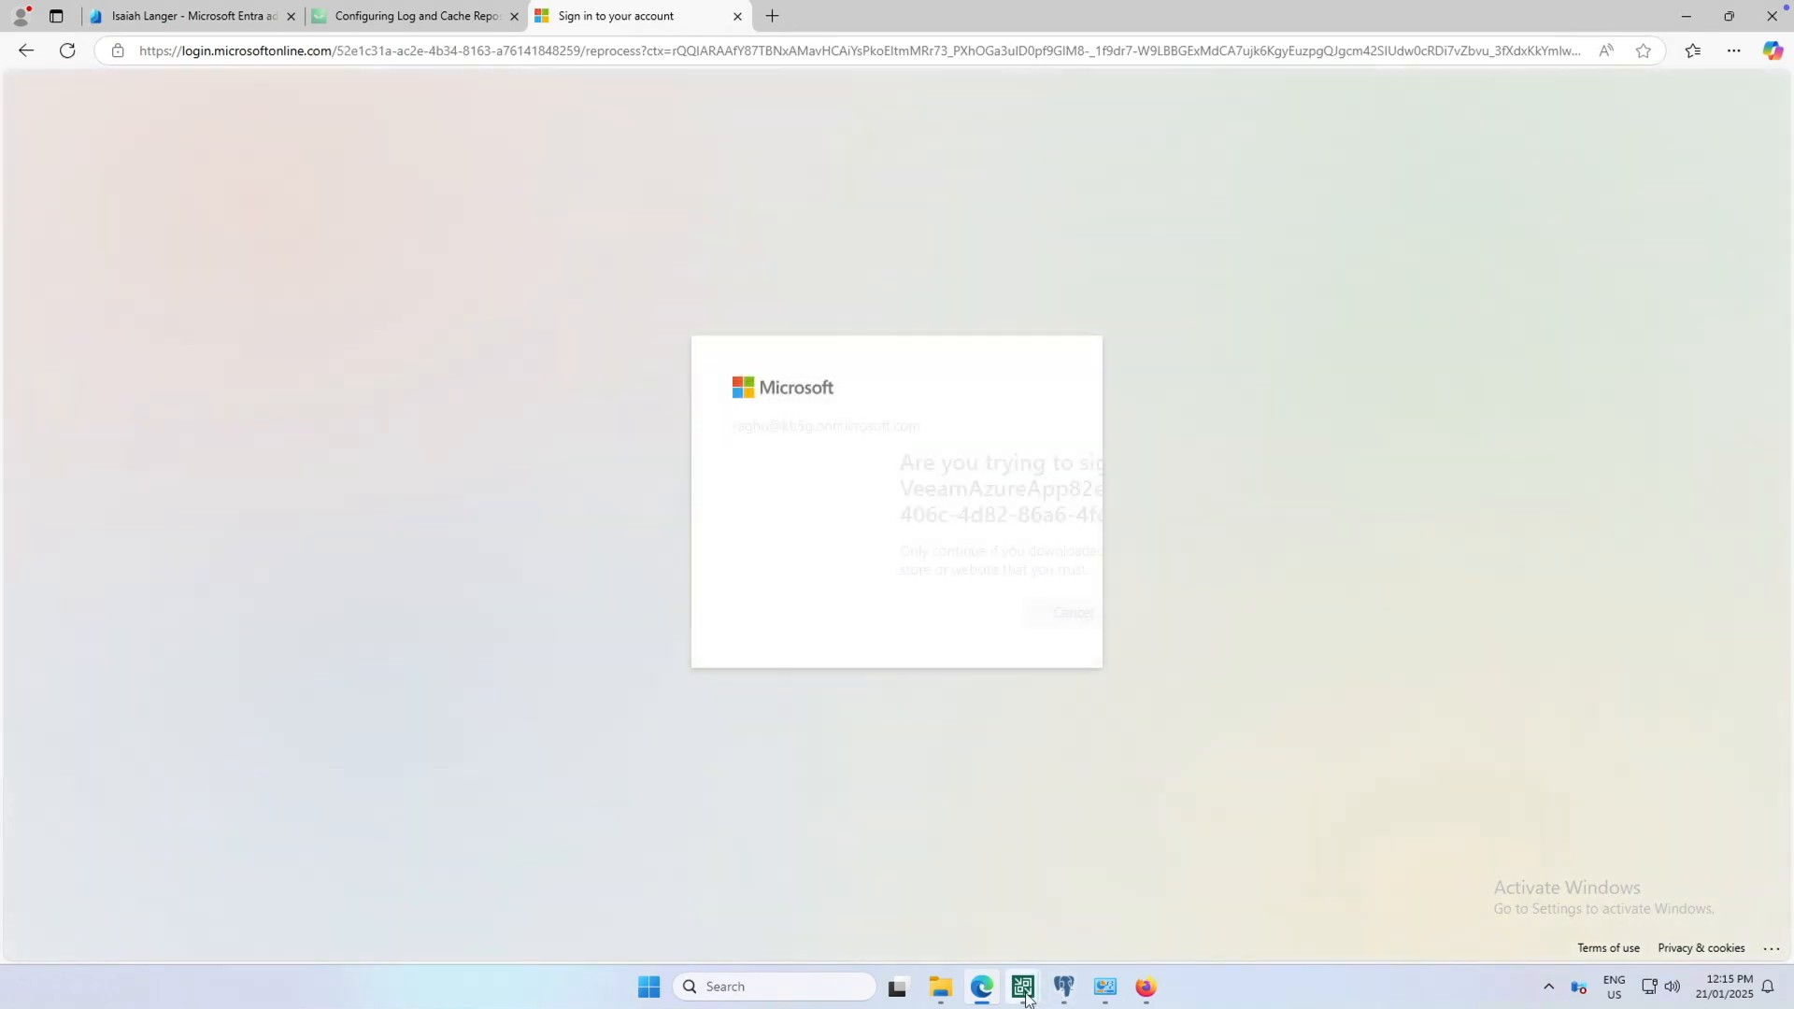
{"action": "left_click", "coordinate": [1032, 624]}
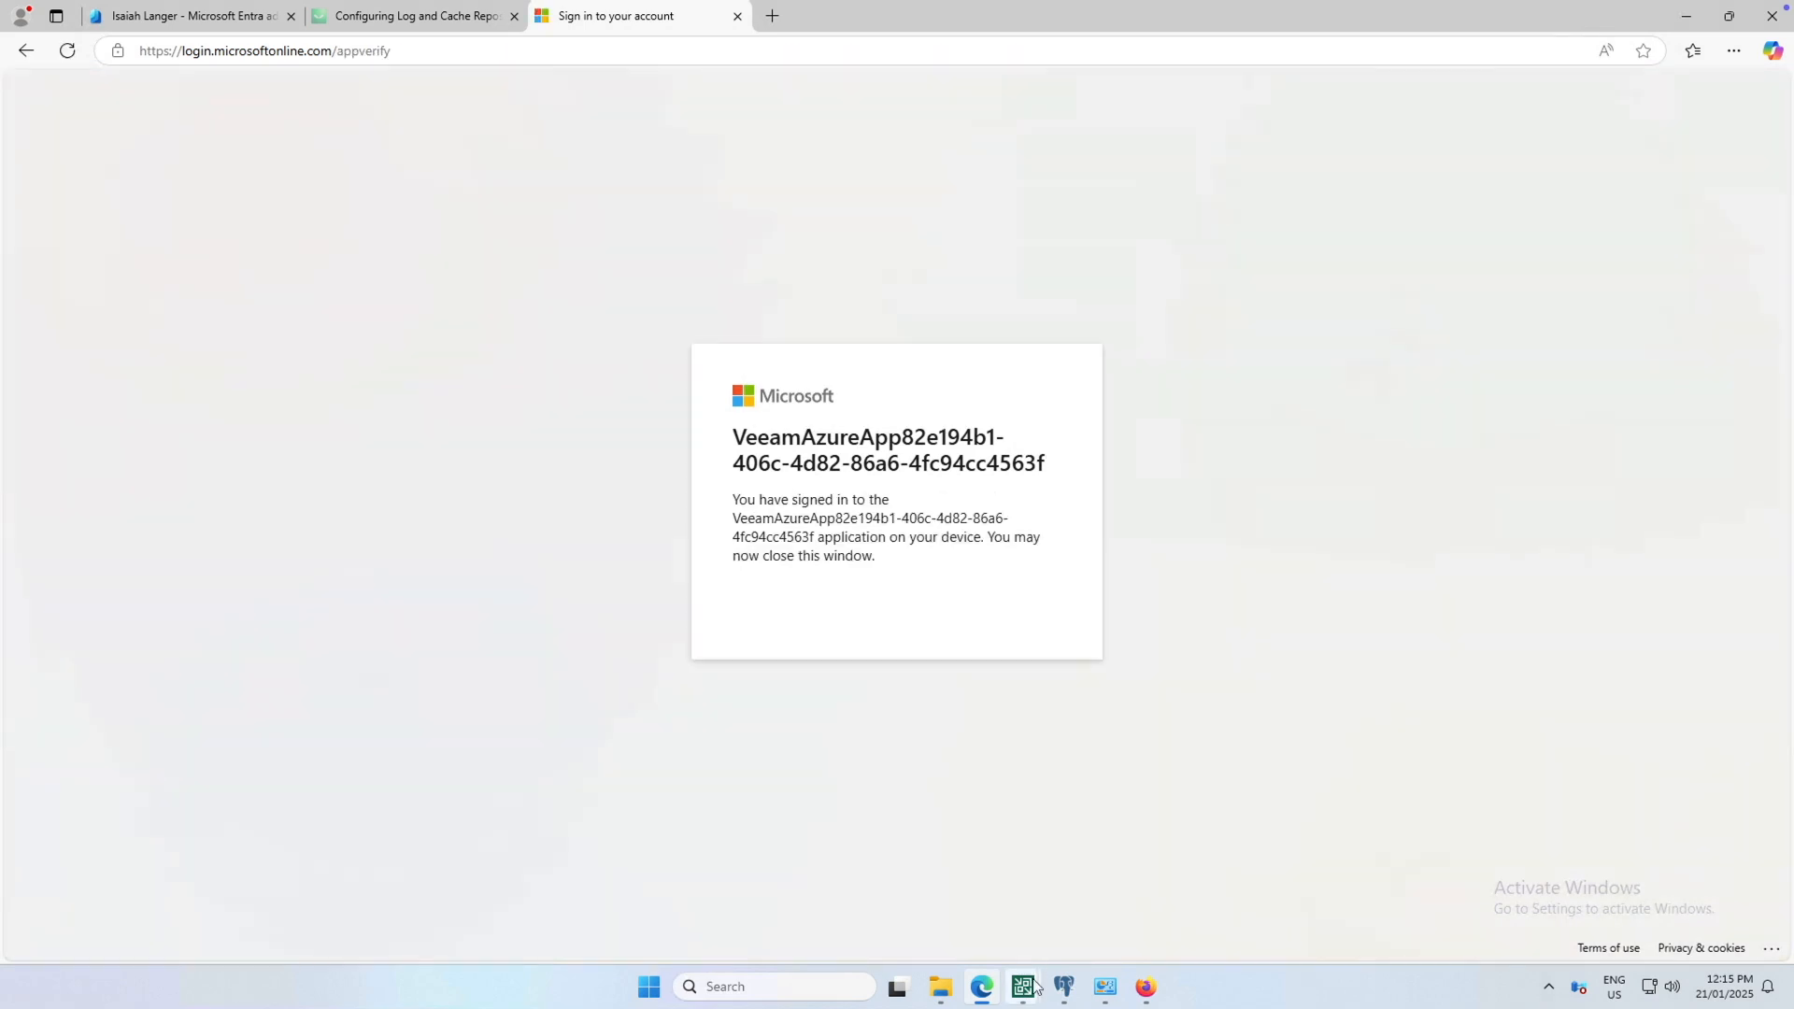
{"action": "mouse_move", "coordinate": [1022, 987]}
{"action": "left_click", "coordinate": [1077, 875]}
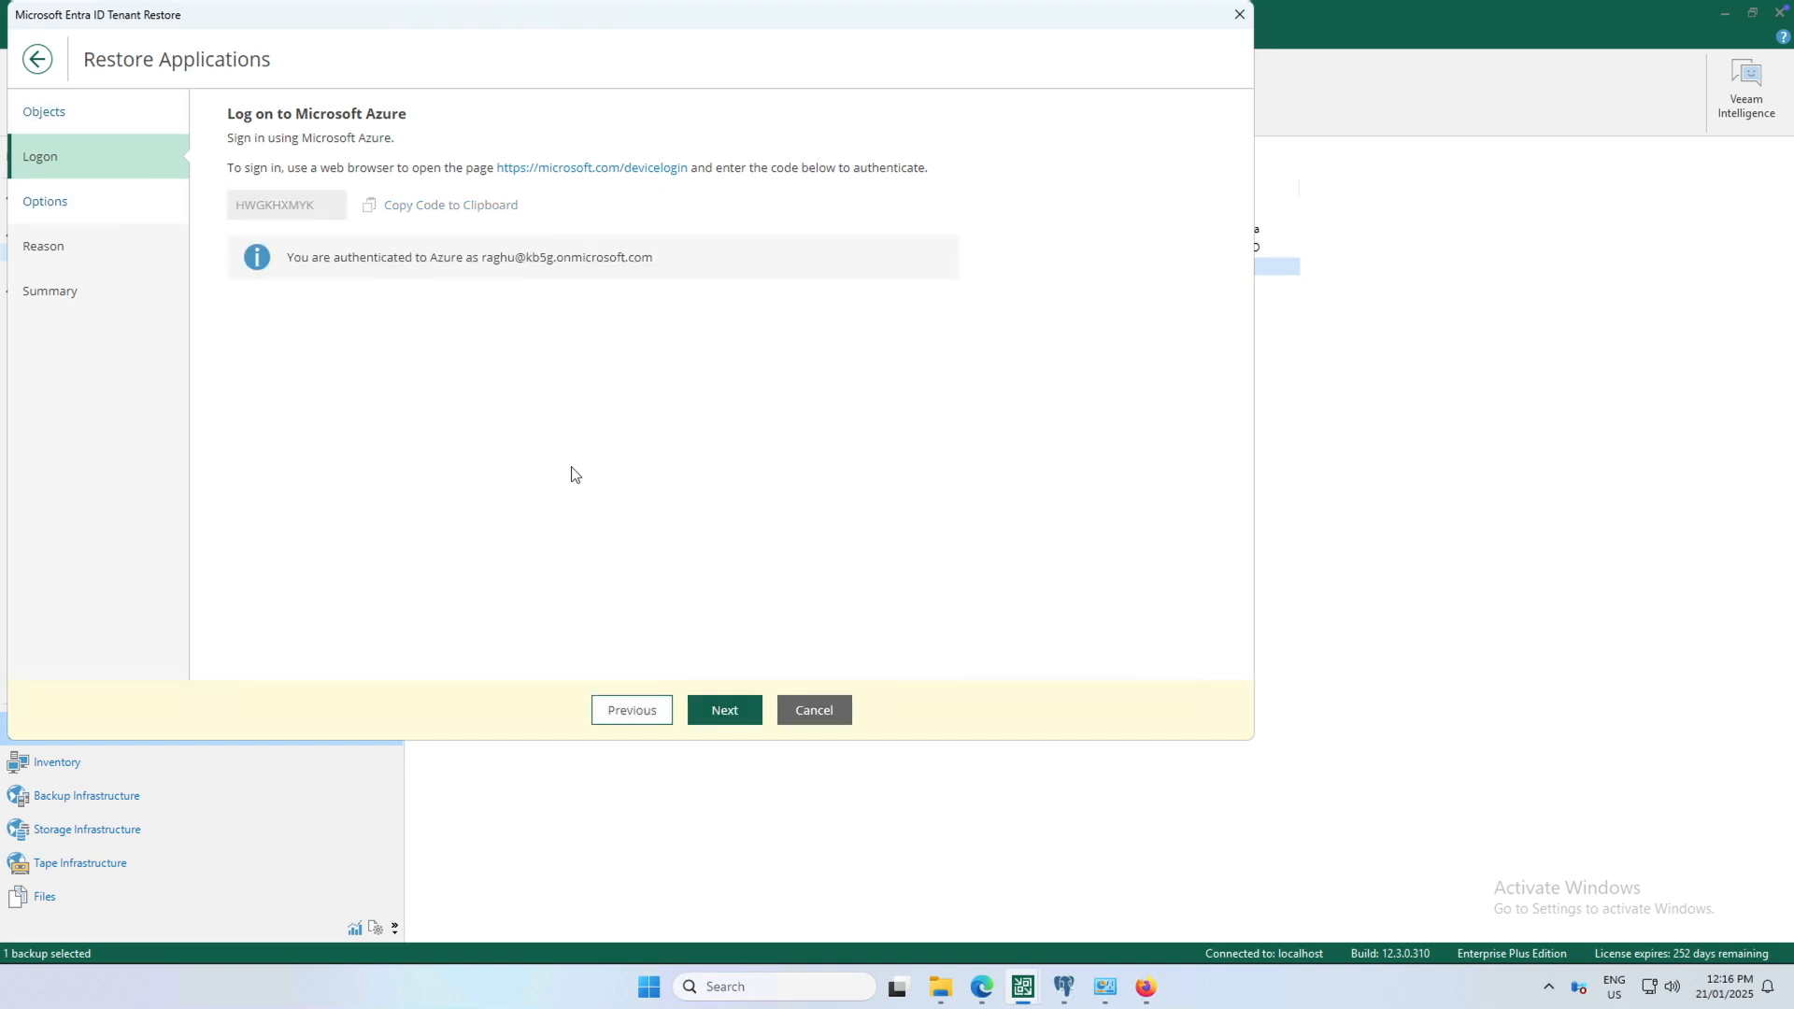
- Choose restoring from the Entra ID Recycle Bin in the application restore options and proceed through the remaining wizard pages
{"action": "left_click", "coordinate": [708, 709]}
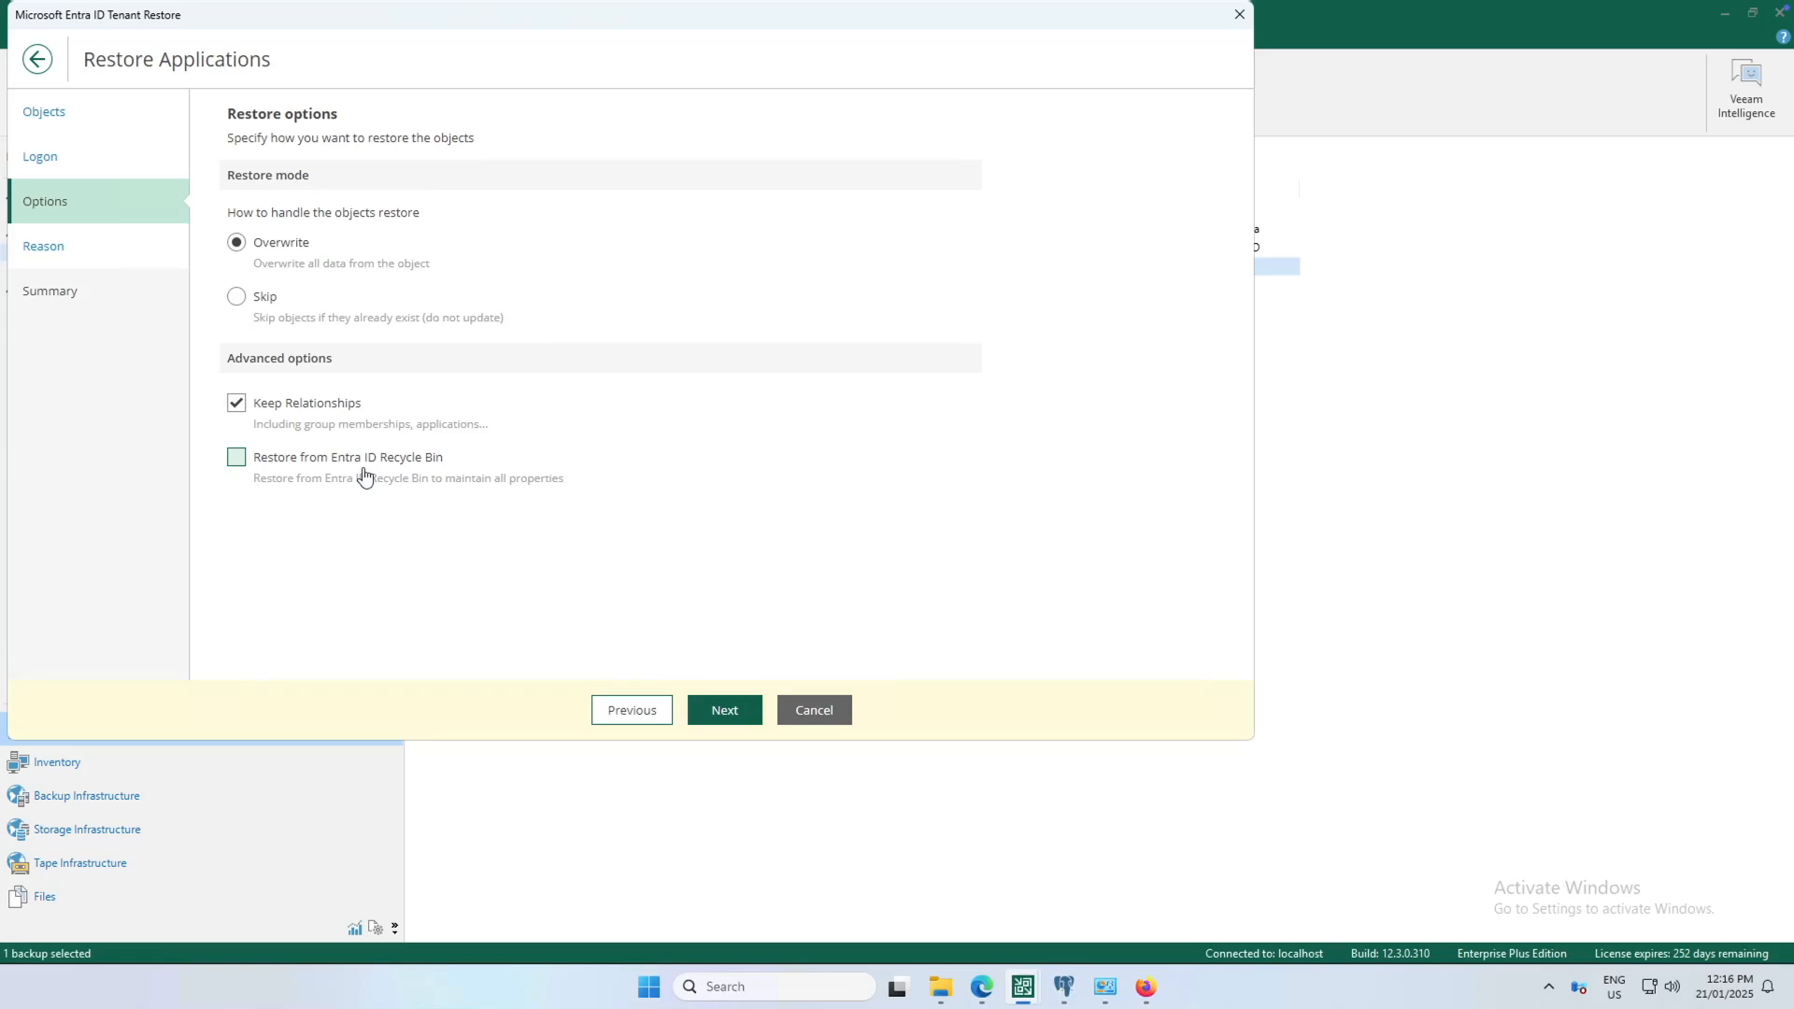
{"action": "left_click", "coordinate": [364, 475]}
{"action": "left_click", "coordinate": [743, 710]}
{"action": "left_click", "coordinate": [740, 729]}
{"action": "left_click", "coordinate": [740, 729]}
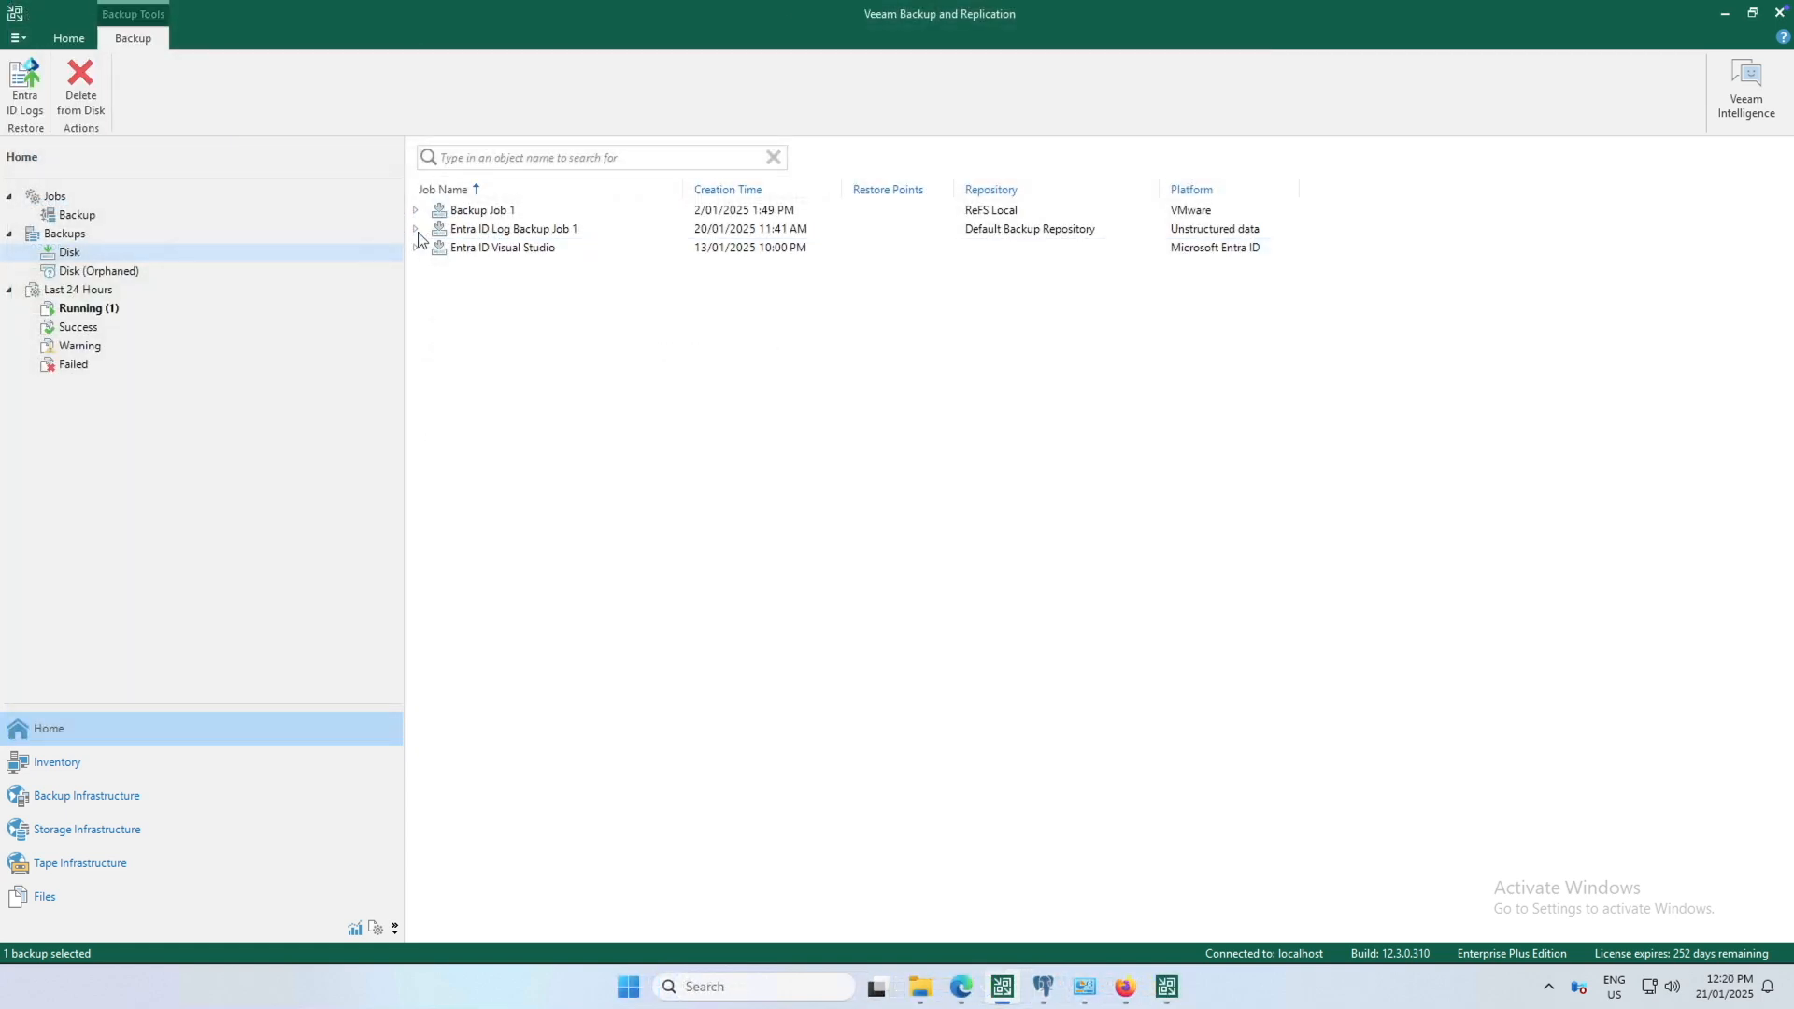
- Open the MSFT backup of Entra ID Log Backup Job 1 for log restore and browse its December 2024 folder
{"action": "left_click", "coordinate": [416, 229]}
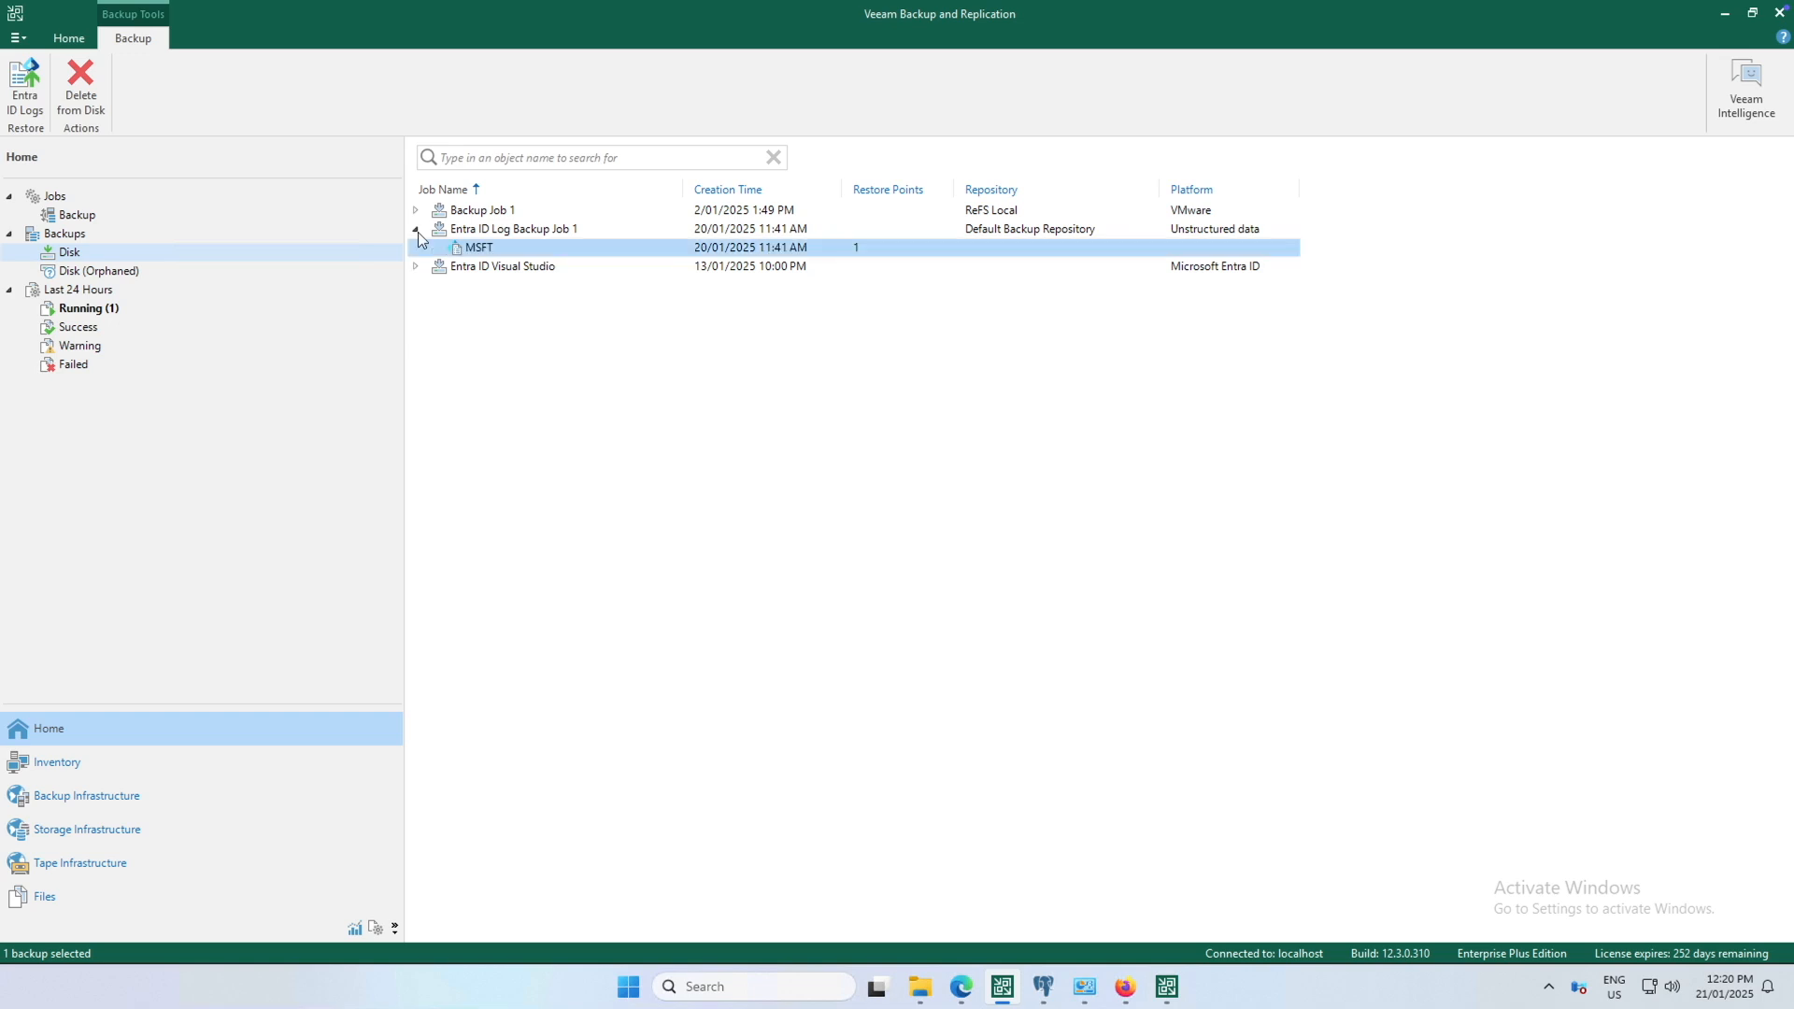
{"action": "right_click", "coordinate": [478, 245]}
{"action": "left_click", "coordinate": [500, 250]}
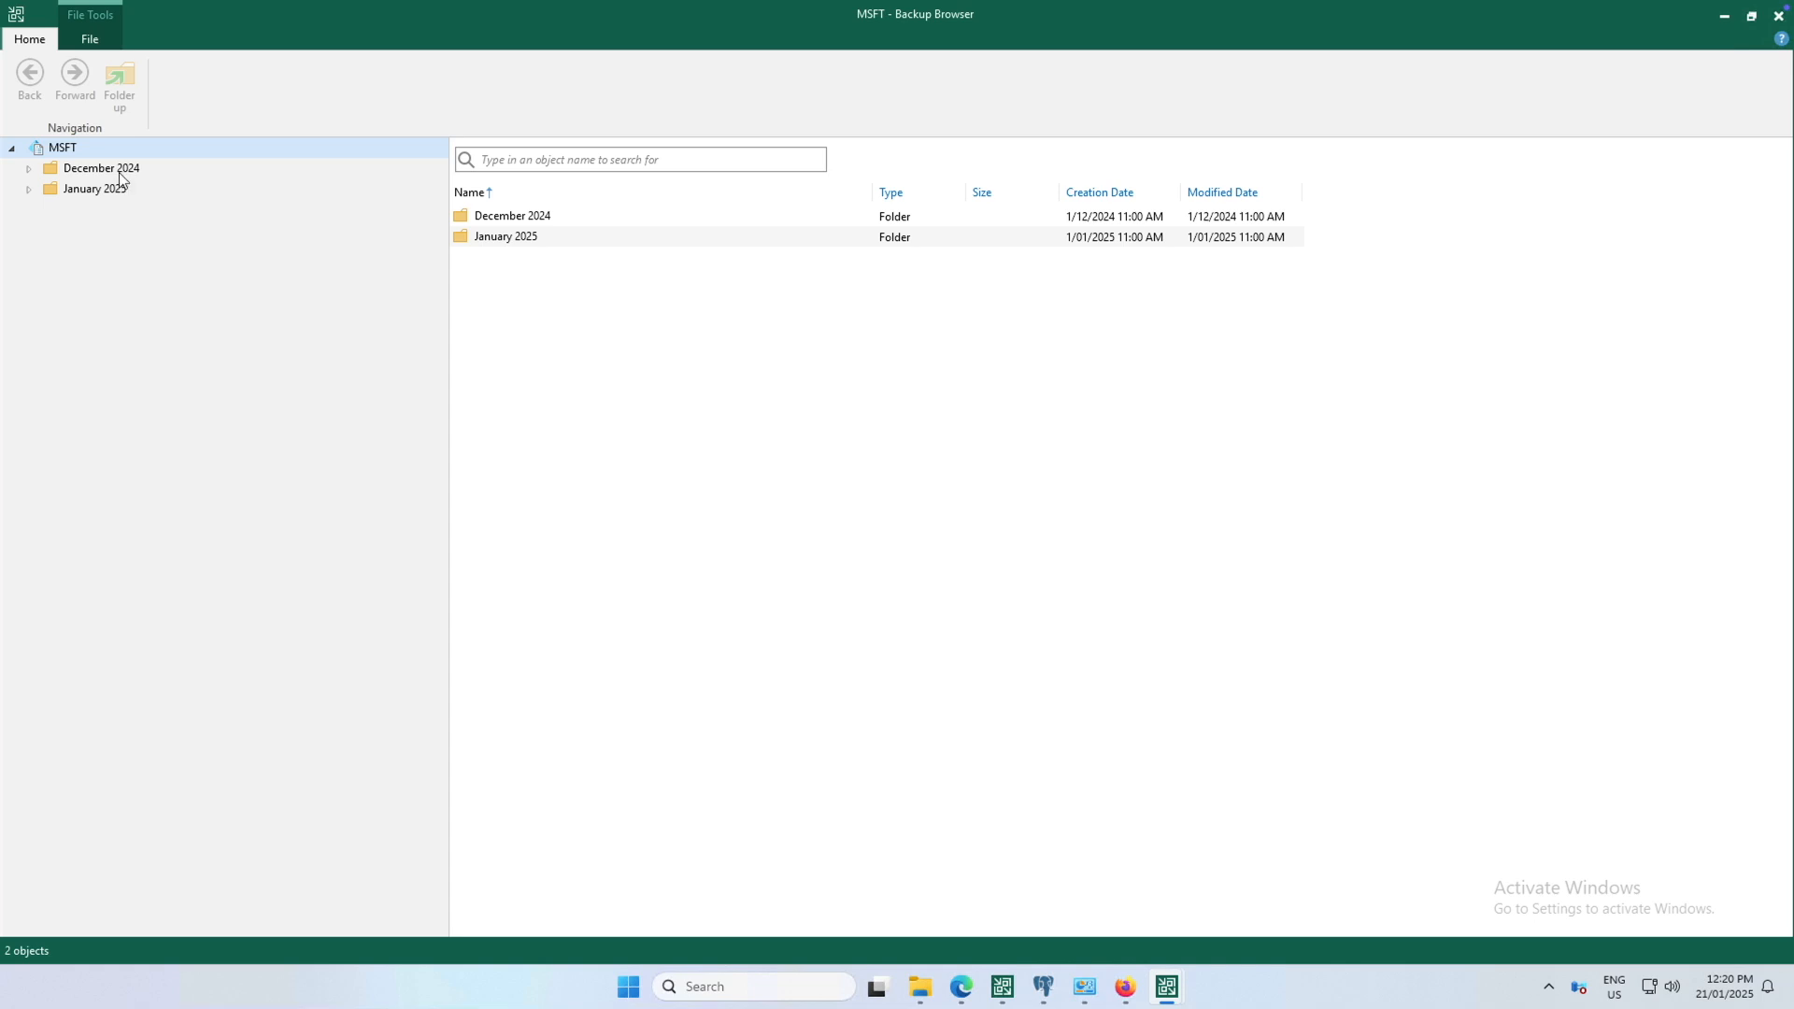
{"action": "left_click", "coordinate": [121, 177]}
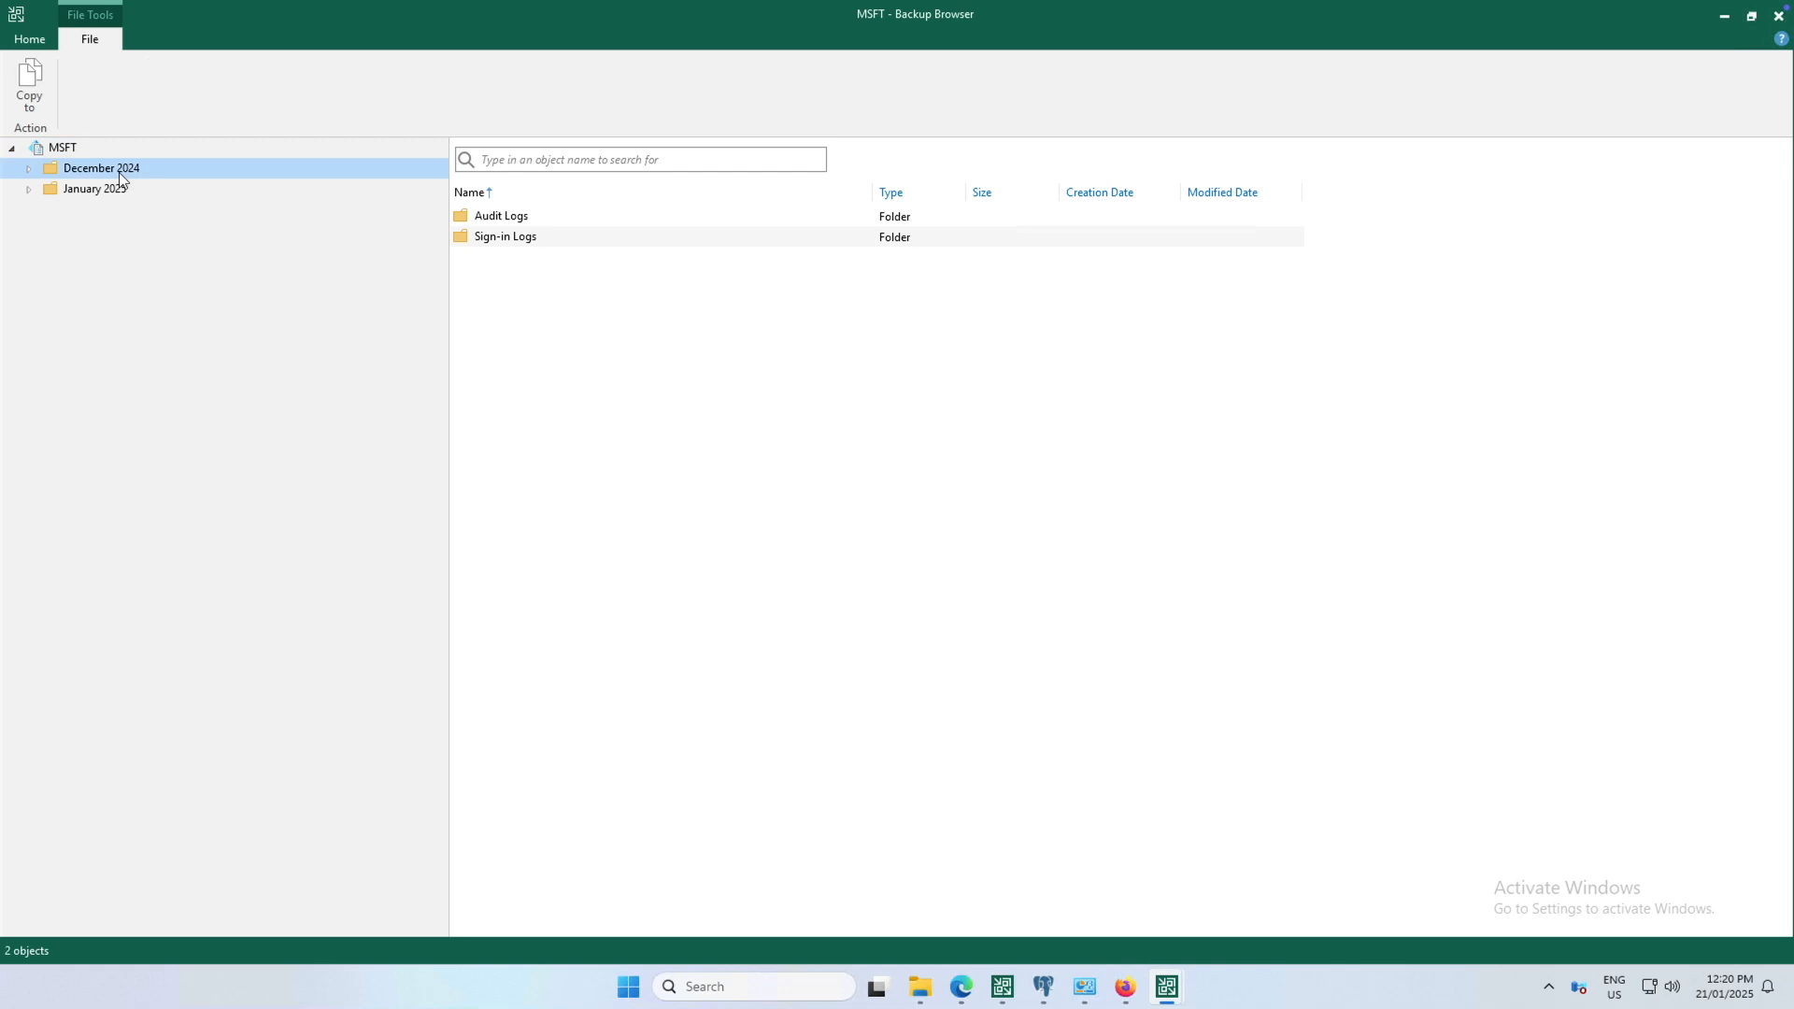
- Review the restore wizard for the December 2024 Audit Logs with the earlier restore point mode and destination options, and exit without applying
{"action": "left_click", "coordinate": [529, 218]}
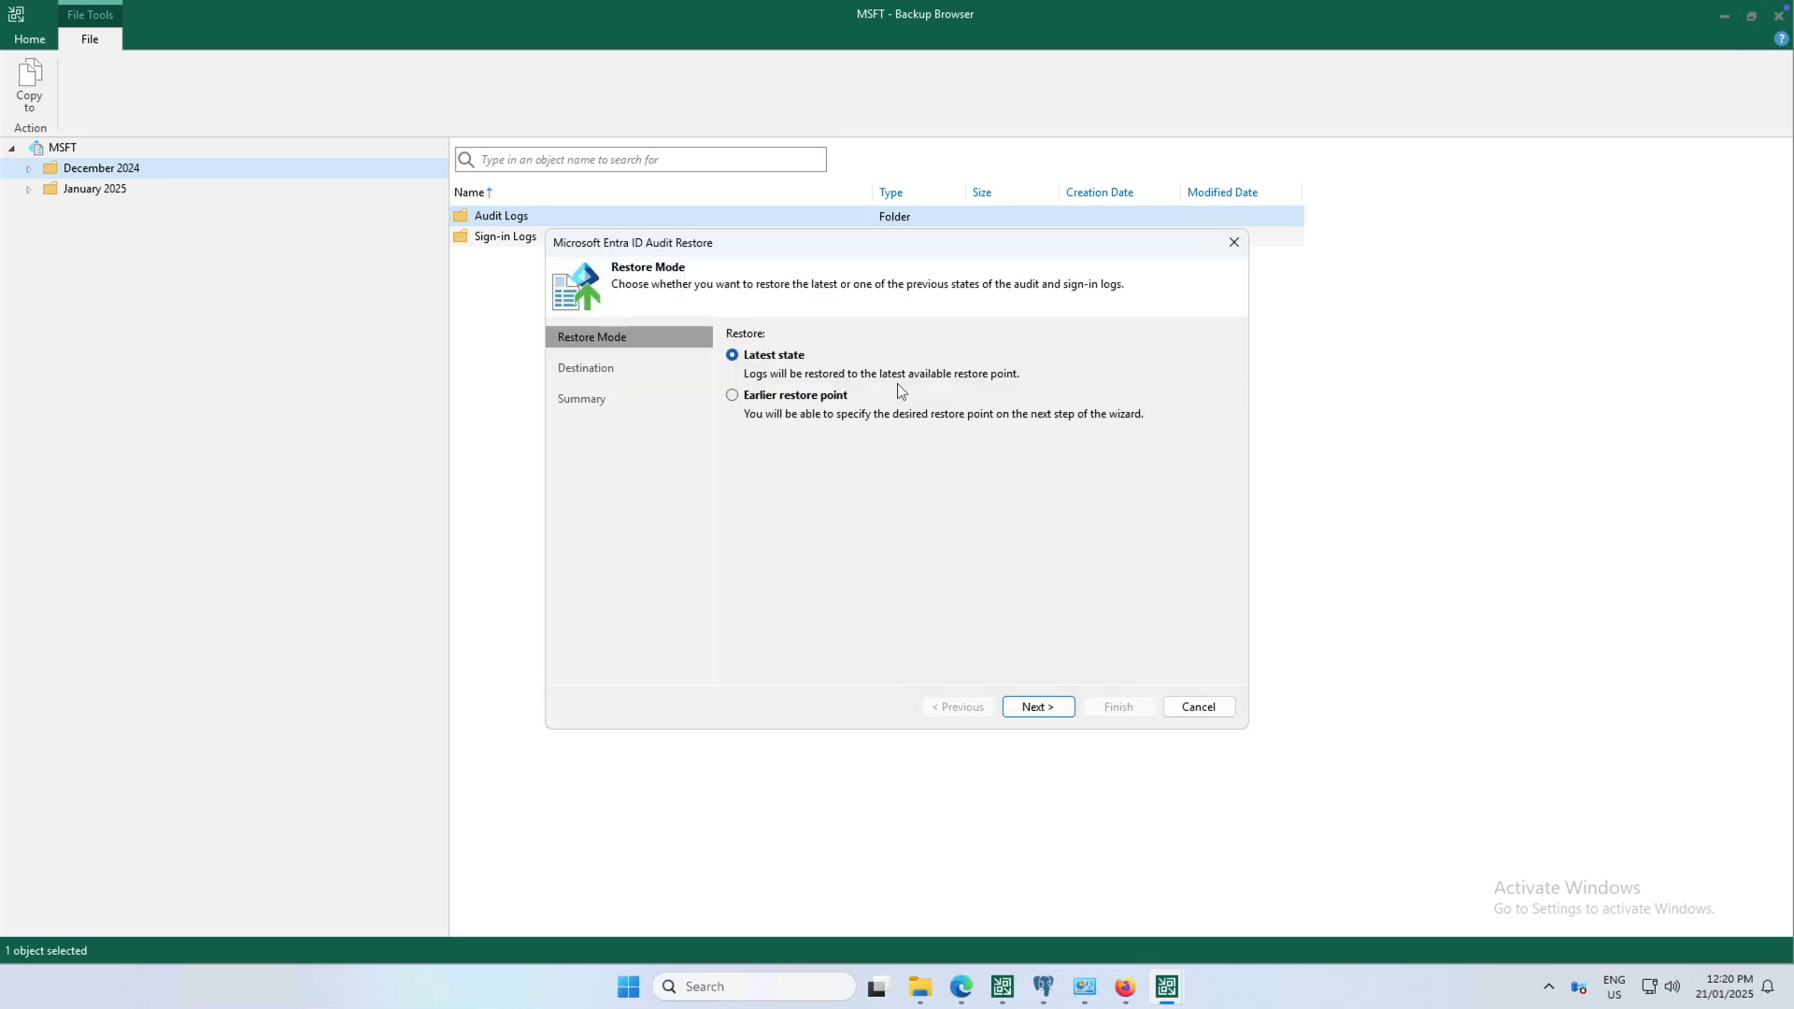
{"action": "left_click", "coordinate": [840, 401]}
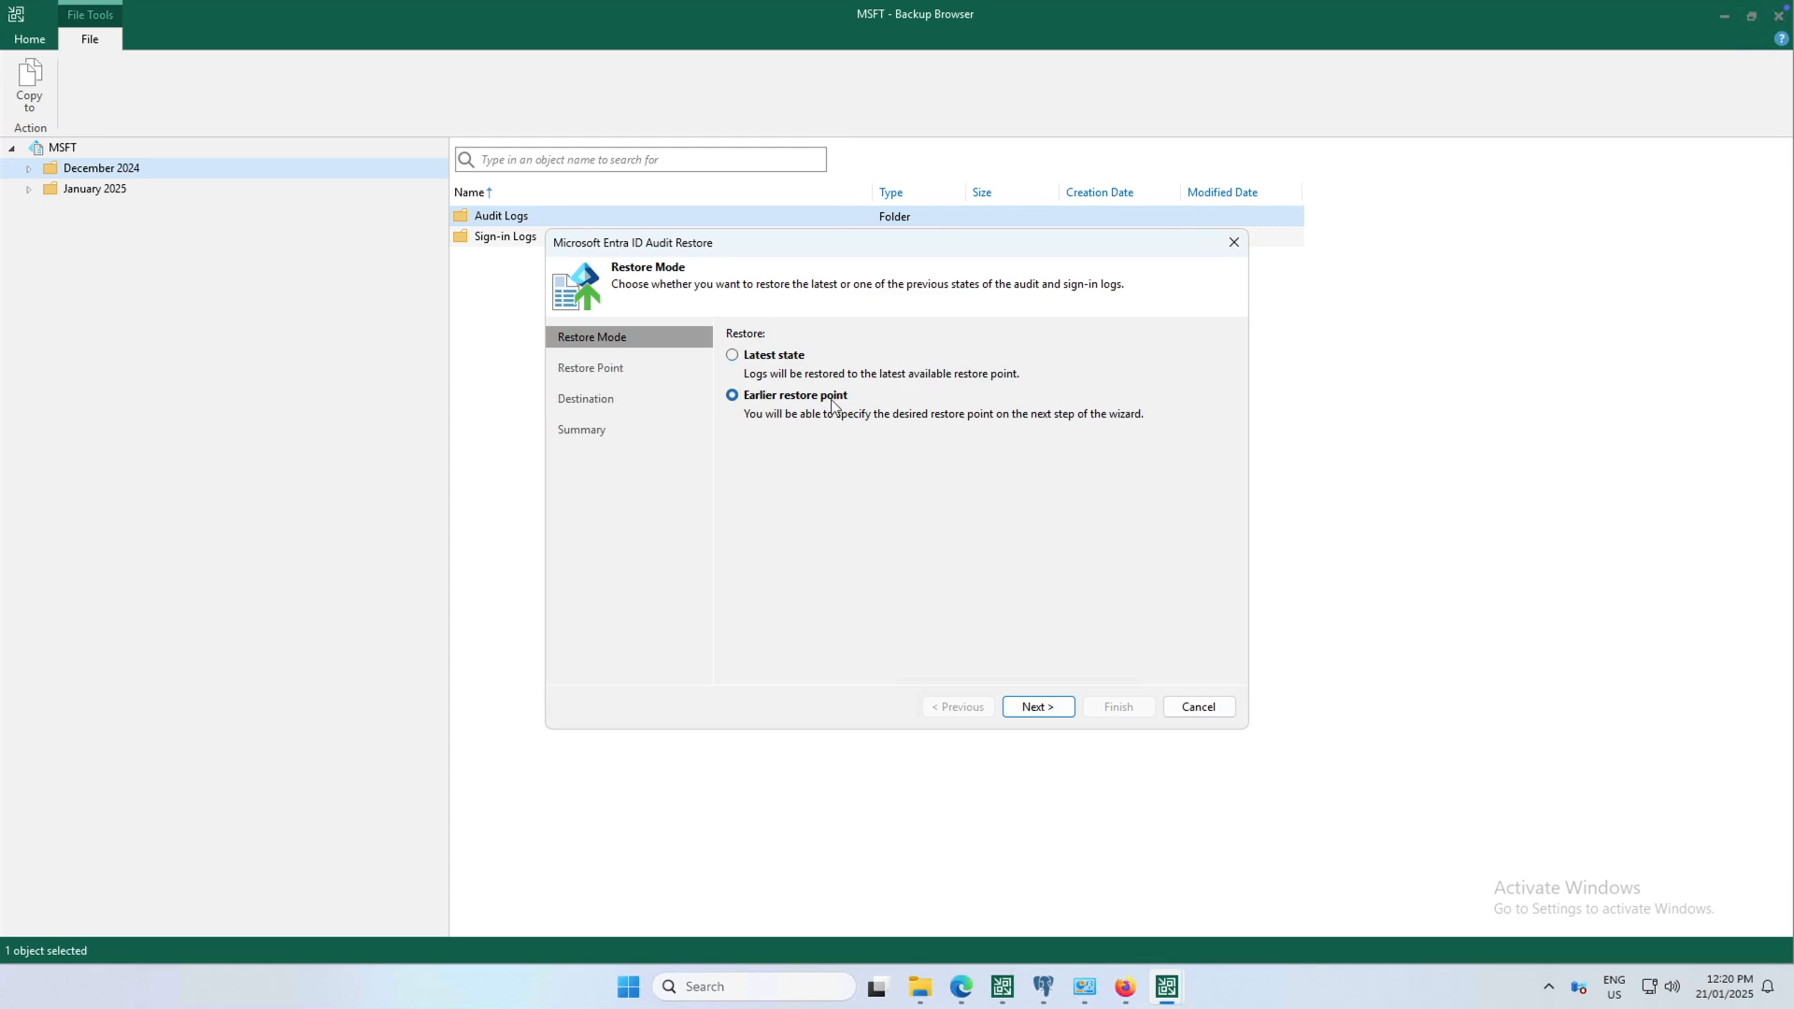
{"action": "left_click", "coordinate": [1048, 712]}
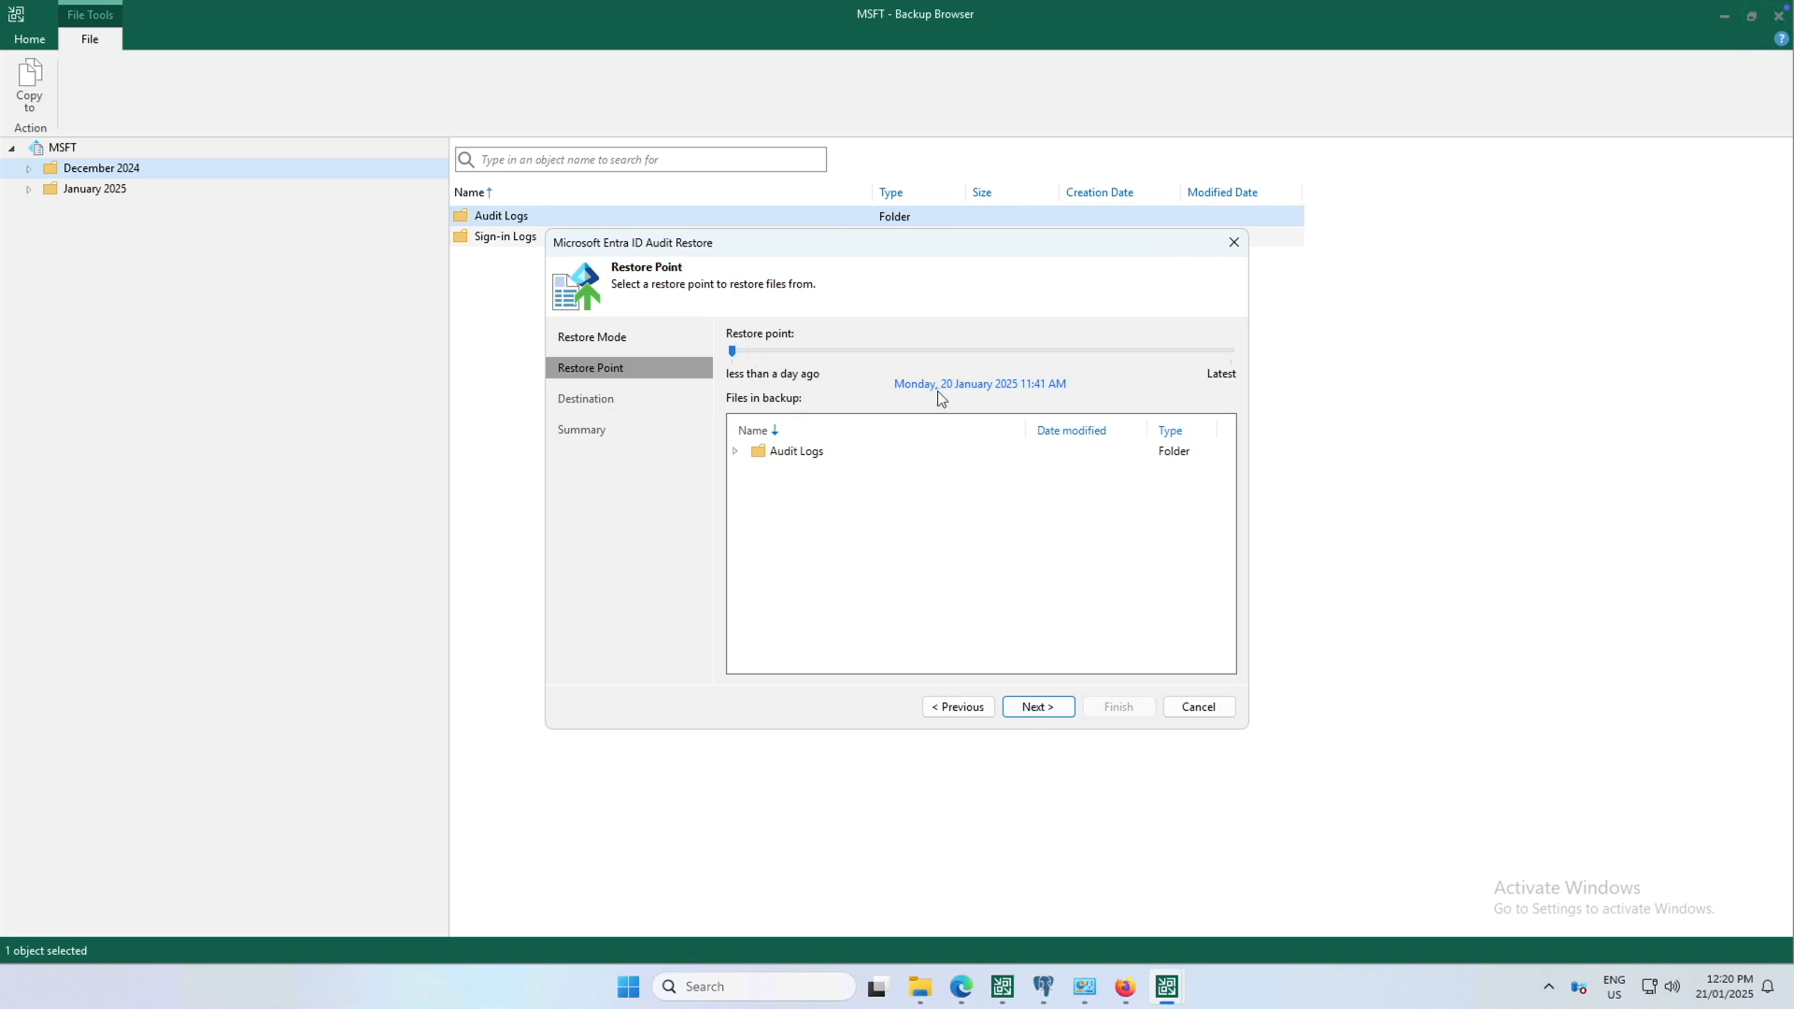
{"action": "left_click", "coordinate": [1044, 712]}
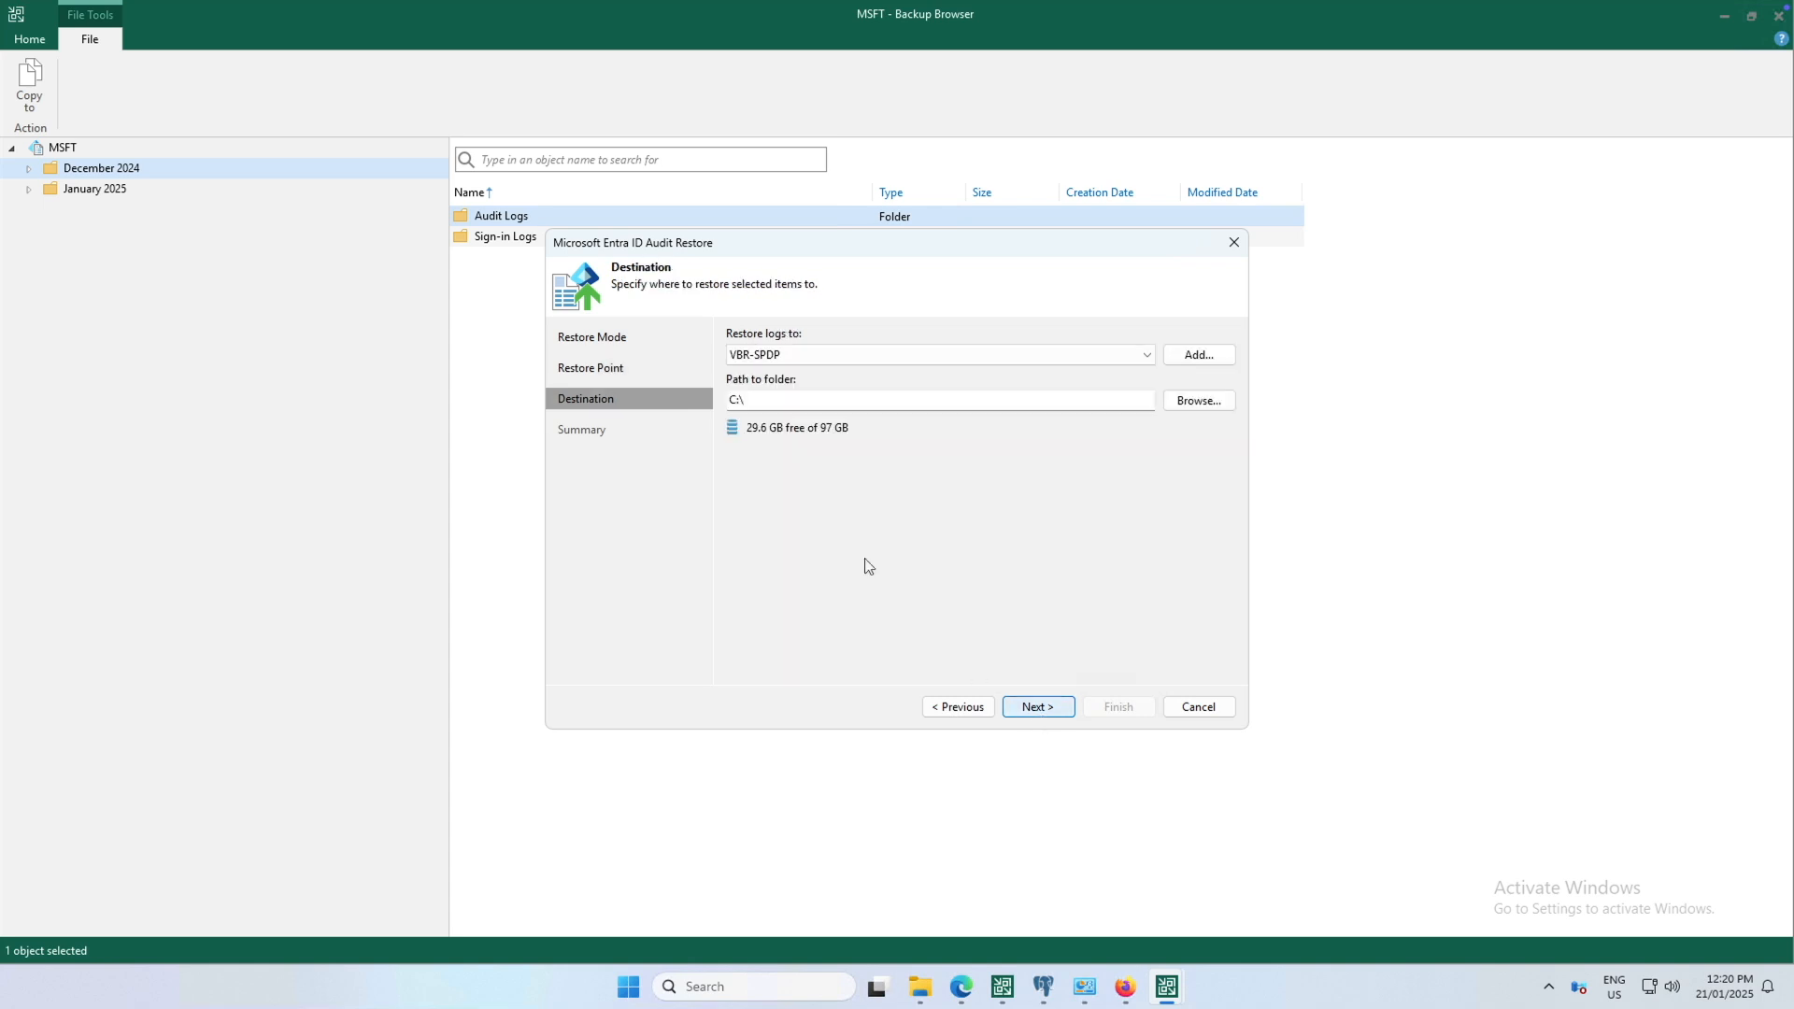
{"action": "left_click", "coordinate": [781, 357]}
{"action": "left_click", "coordinate": [788, 353]}
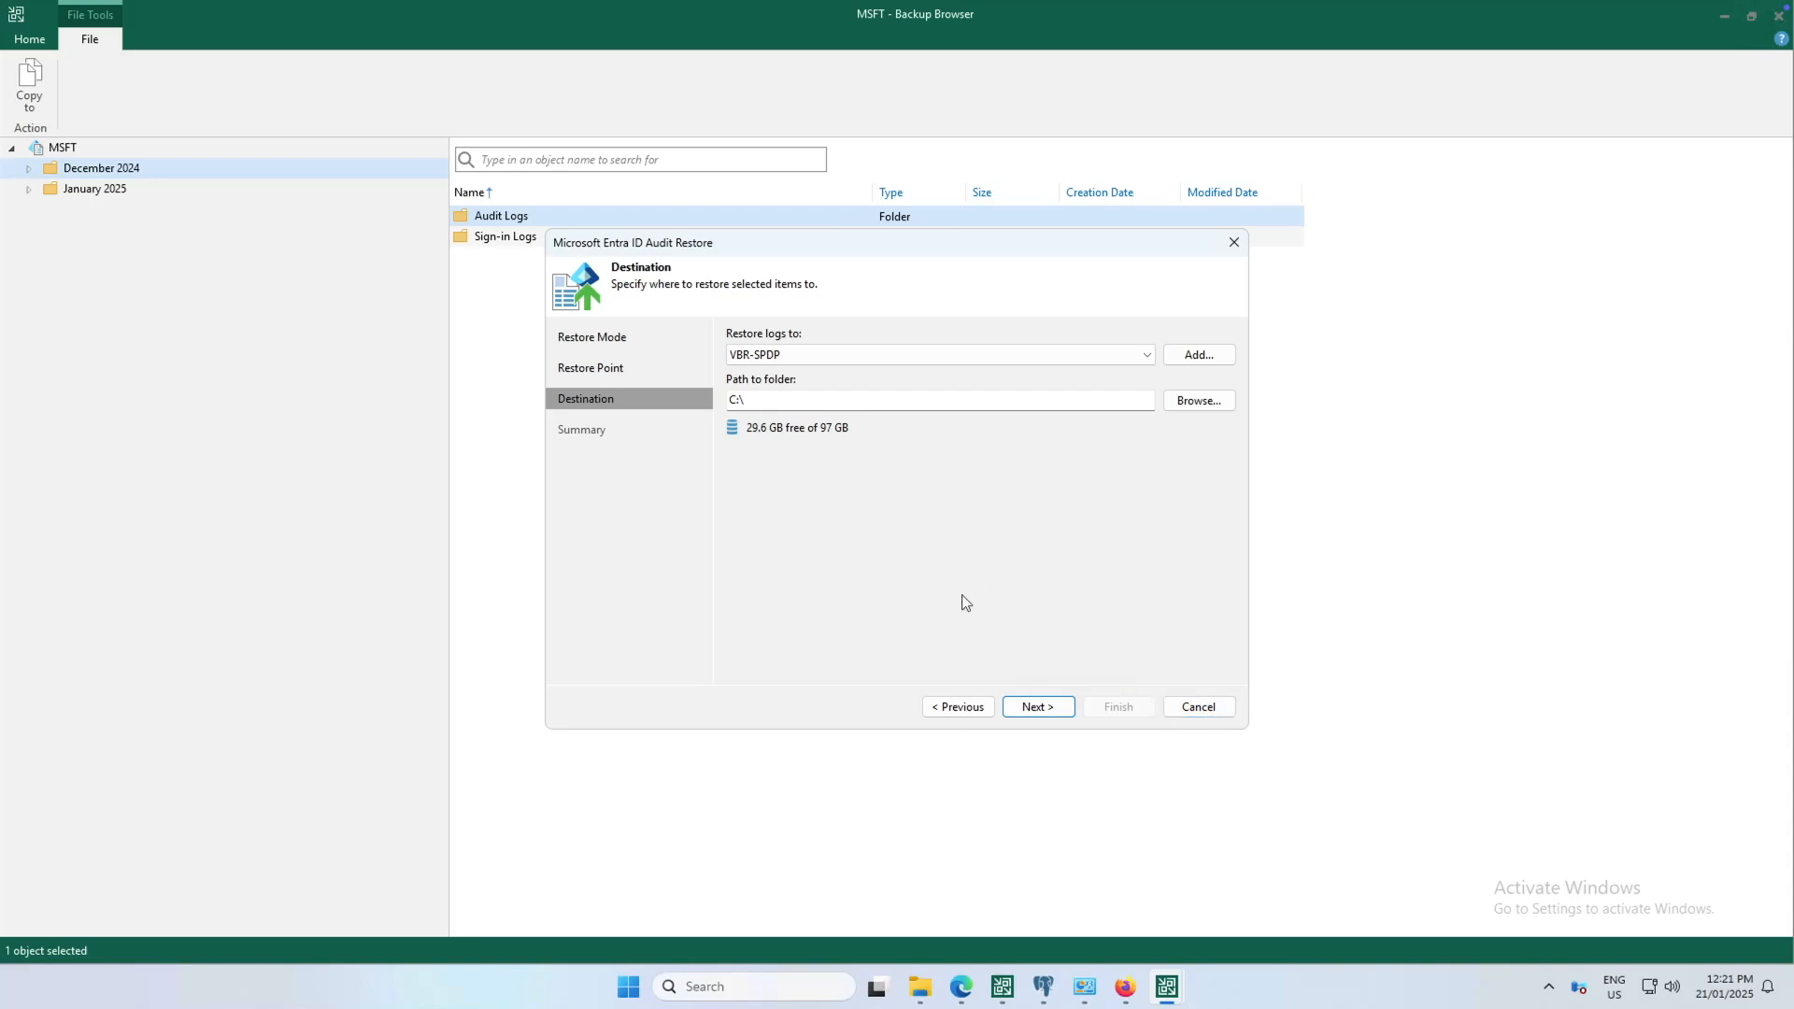
{"action": "left_click", "coordinate": [1179, 707]}
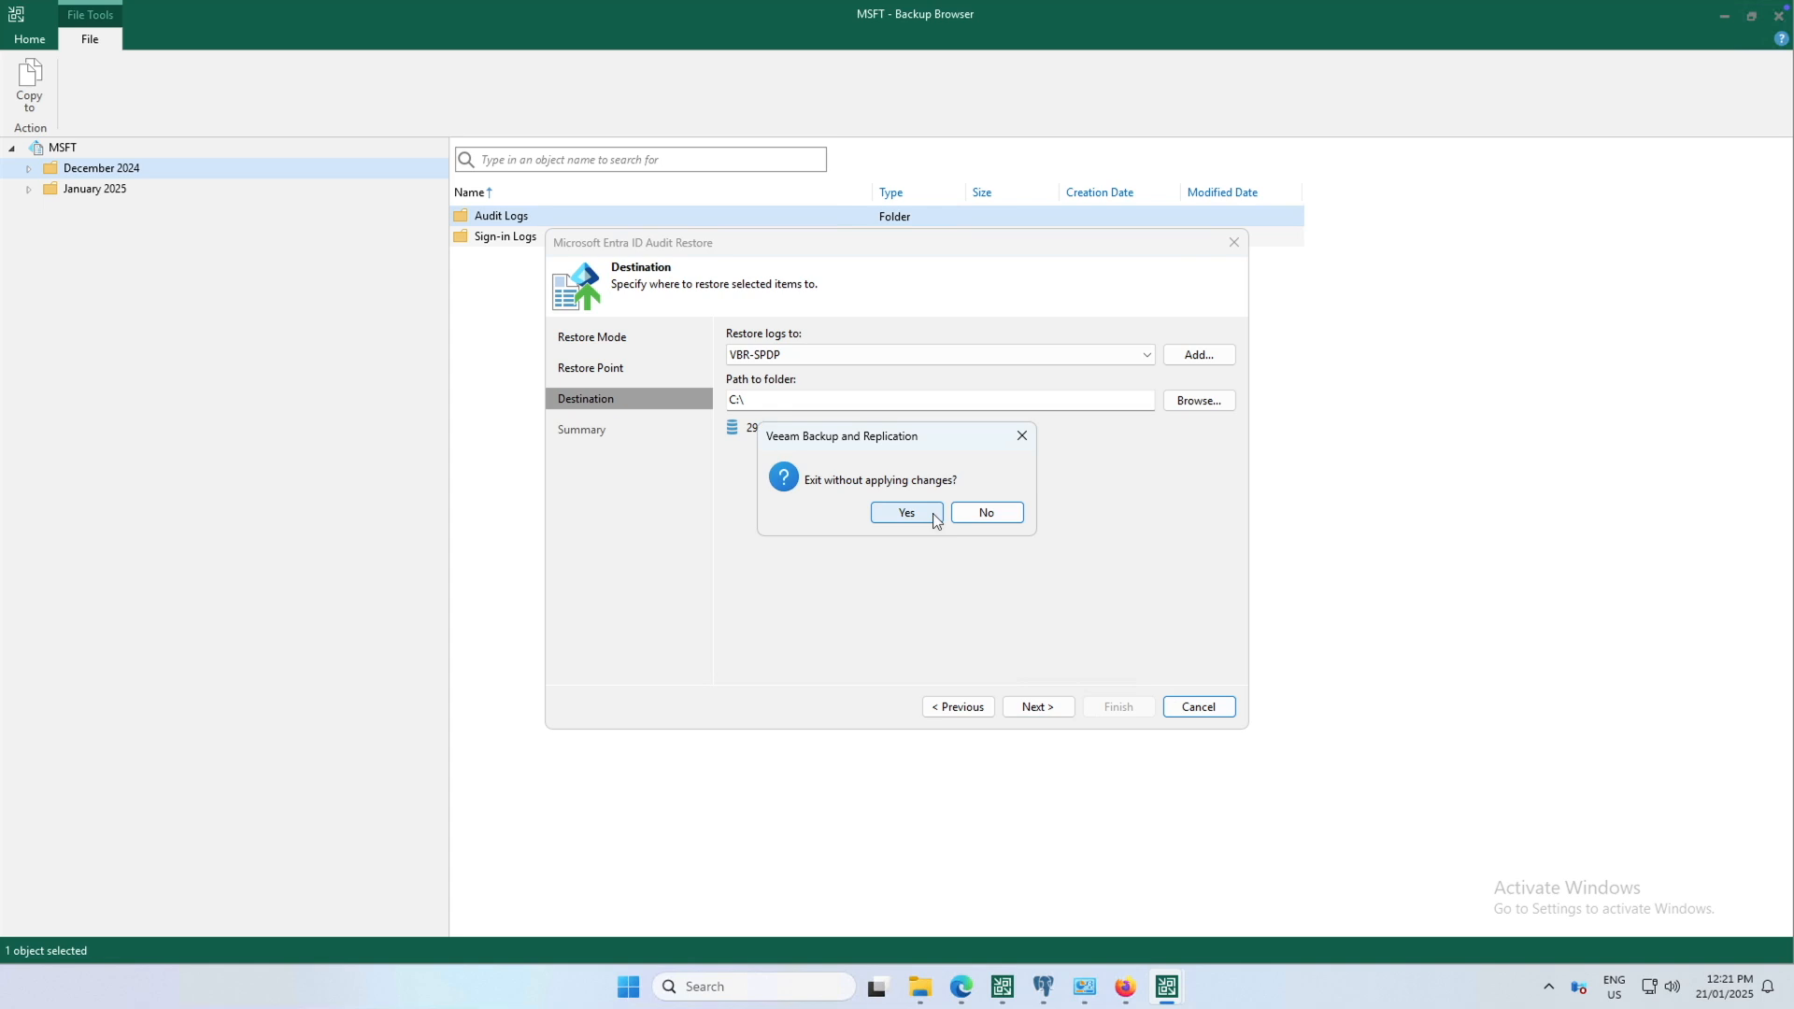
{"action": "left_click", "coordinate": [906, 513]}
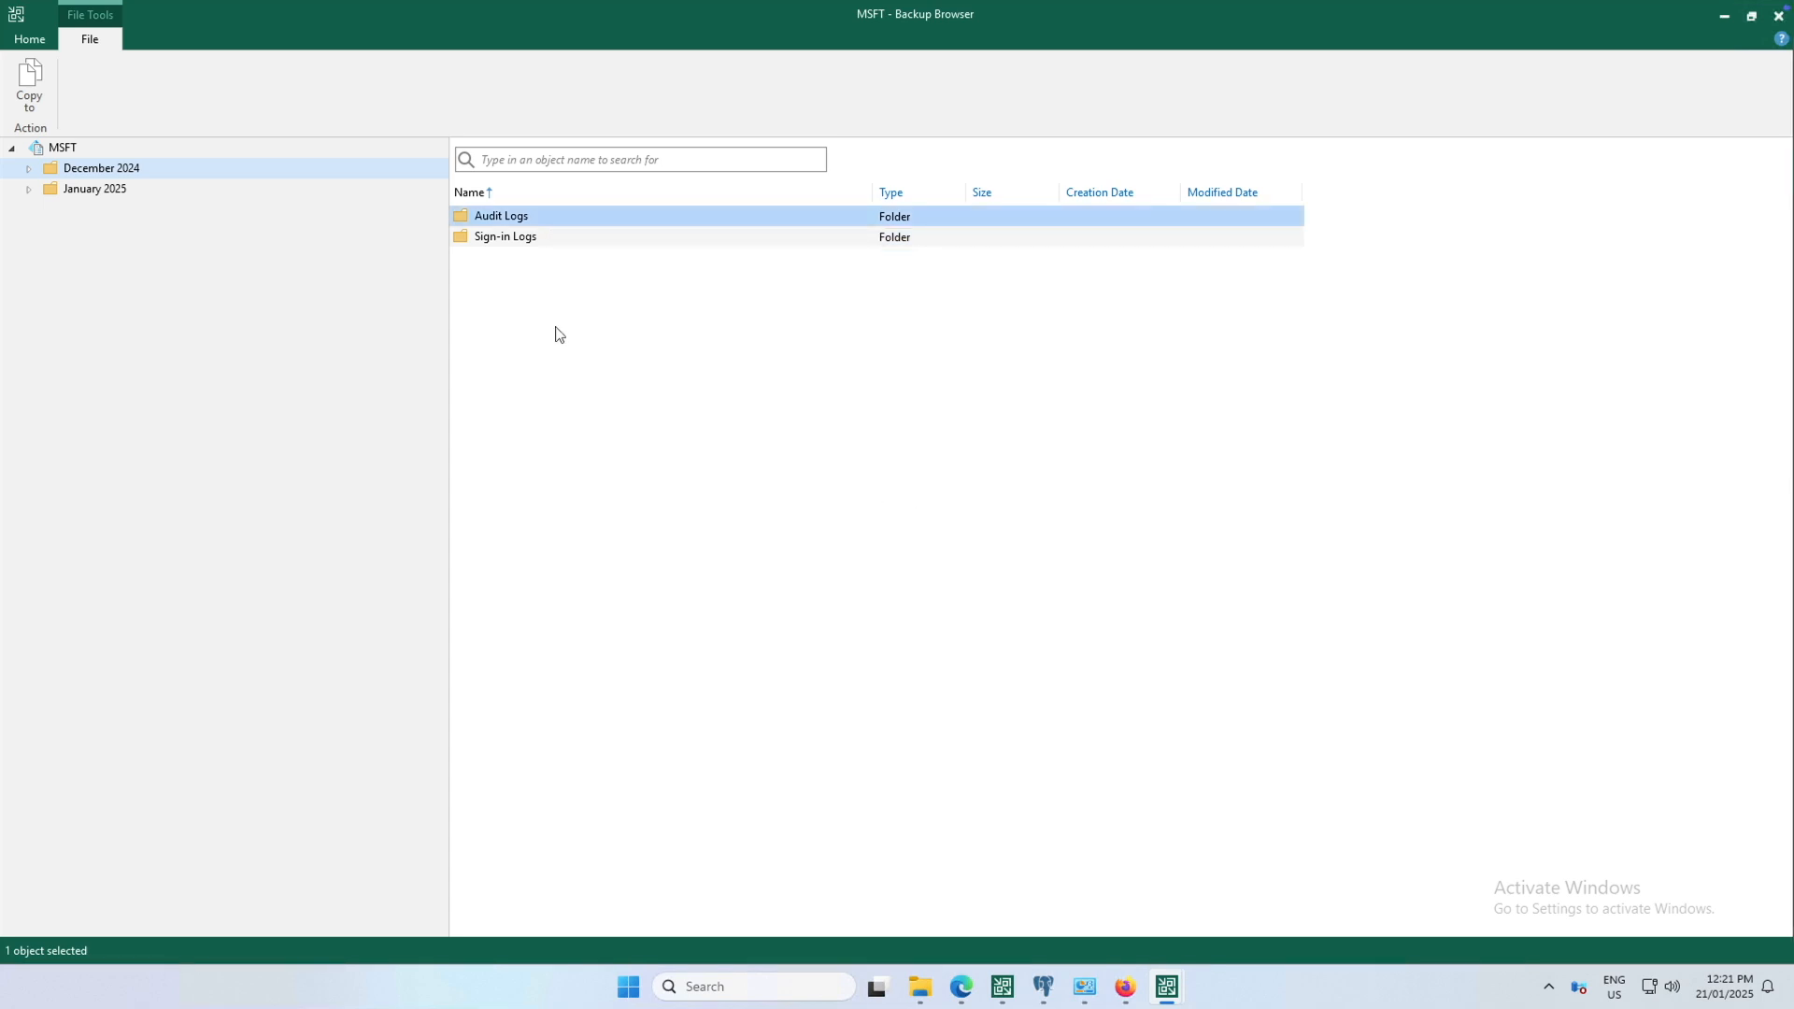
- Open the December 2024 Audit Logs folder, select the 2024-12-21T22:00:00 log file for inspection, and return to the Veeam console
{"action": "double_click", "coordinate": [504, 217]}
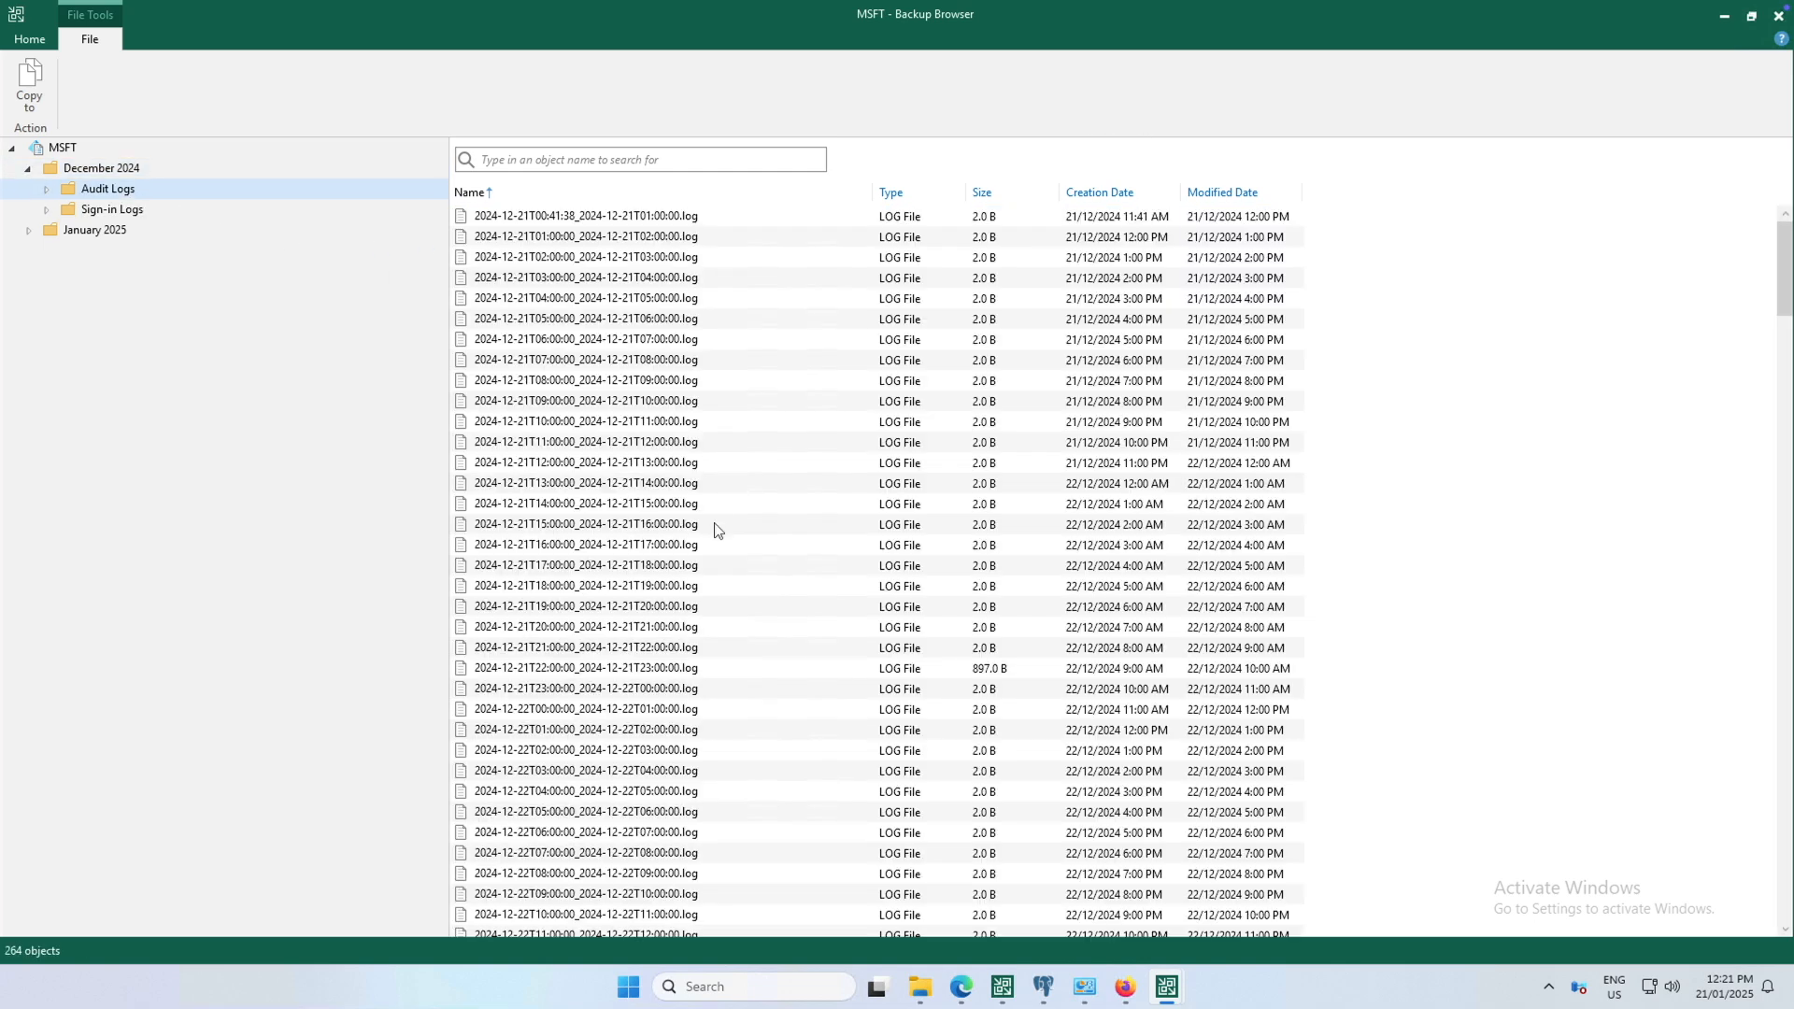
{"action": "left_click", "coordinate": [624, 675]}
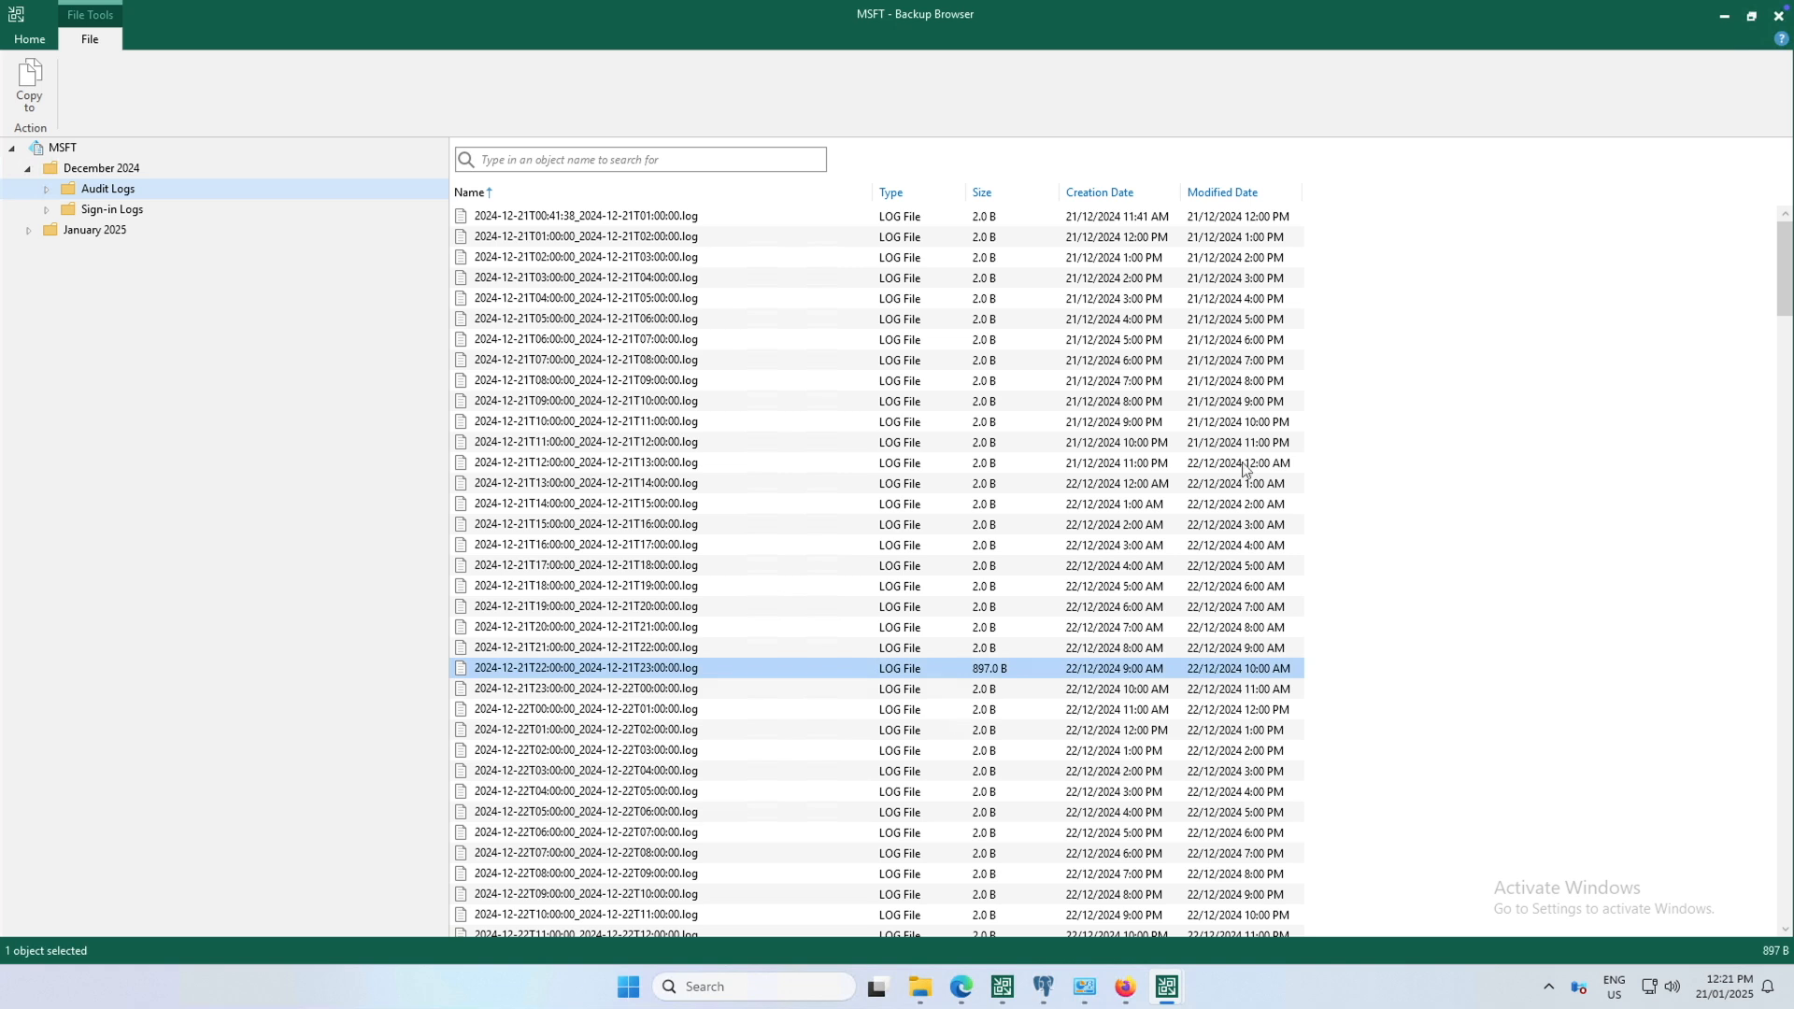
{"action": "left_click", "coordinate": [1722, 16]}
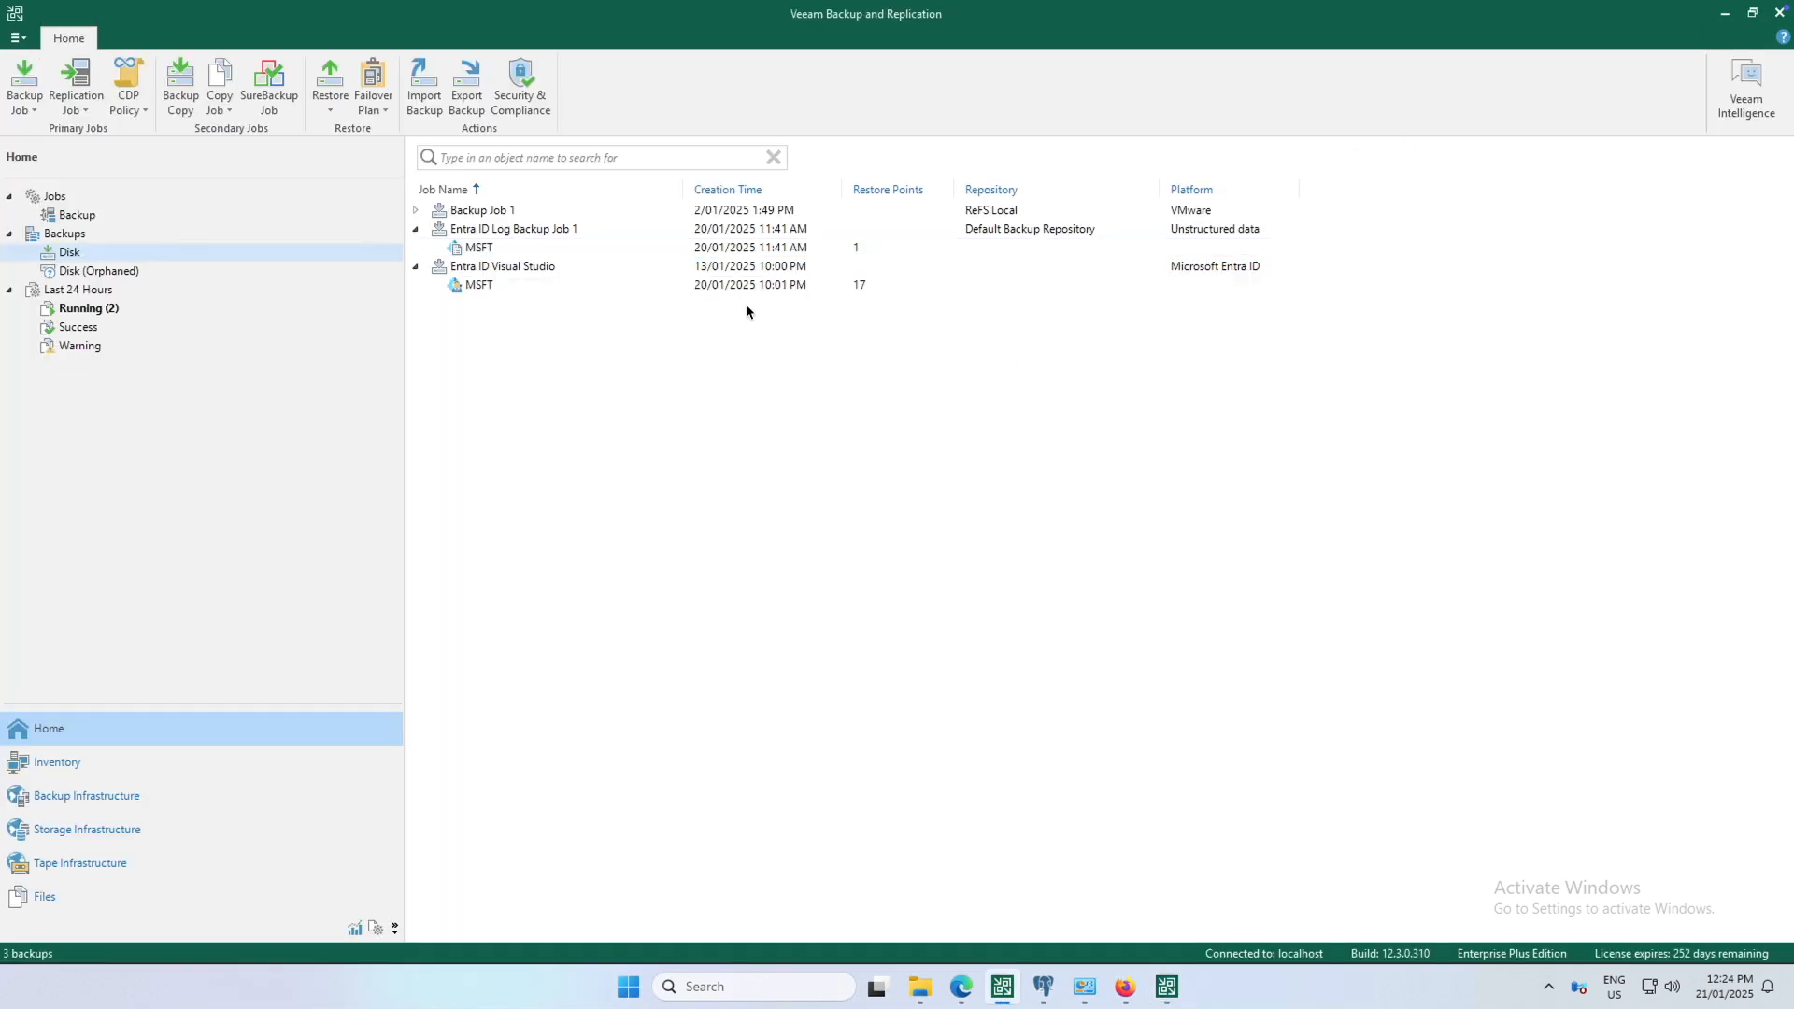
- Compare the MSFT backups of the two Entra ID jobs, and check the two veeamrepository databases in pgAdmin 4 before returning to Veeam
{"action": "left_click", "coordinate": [480, 246]}
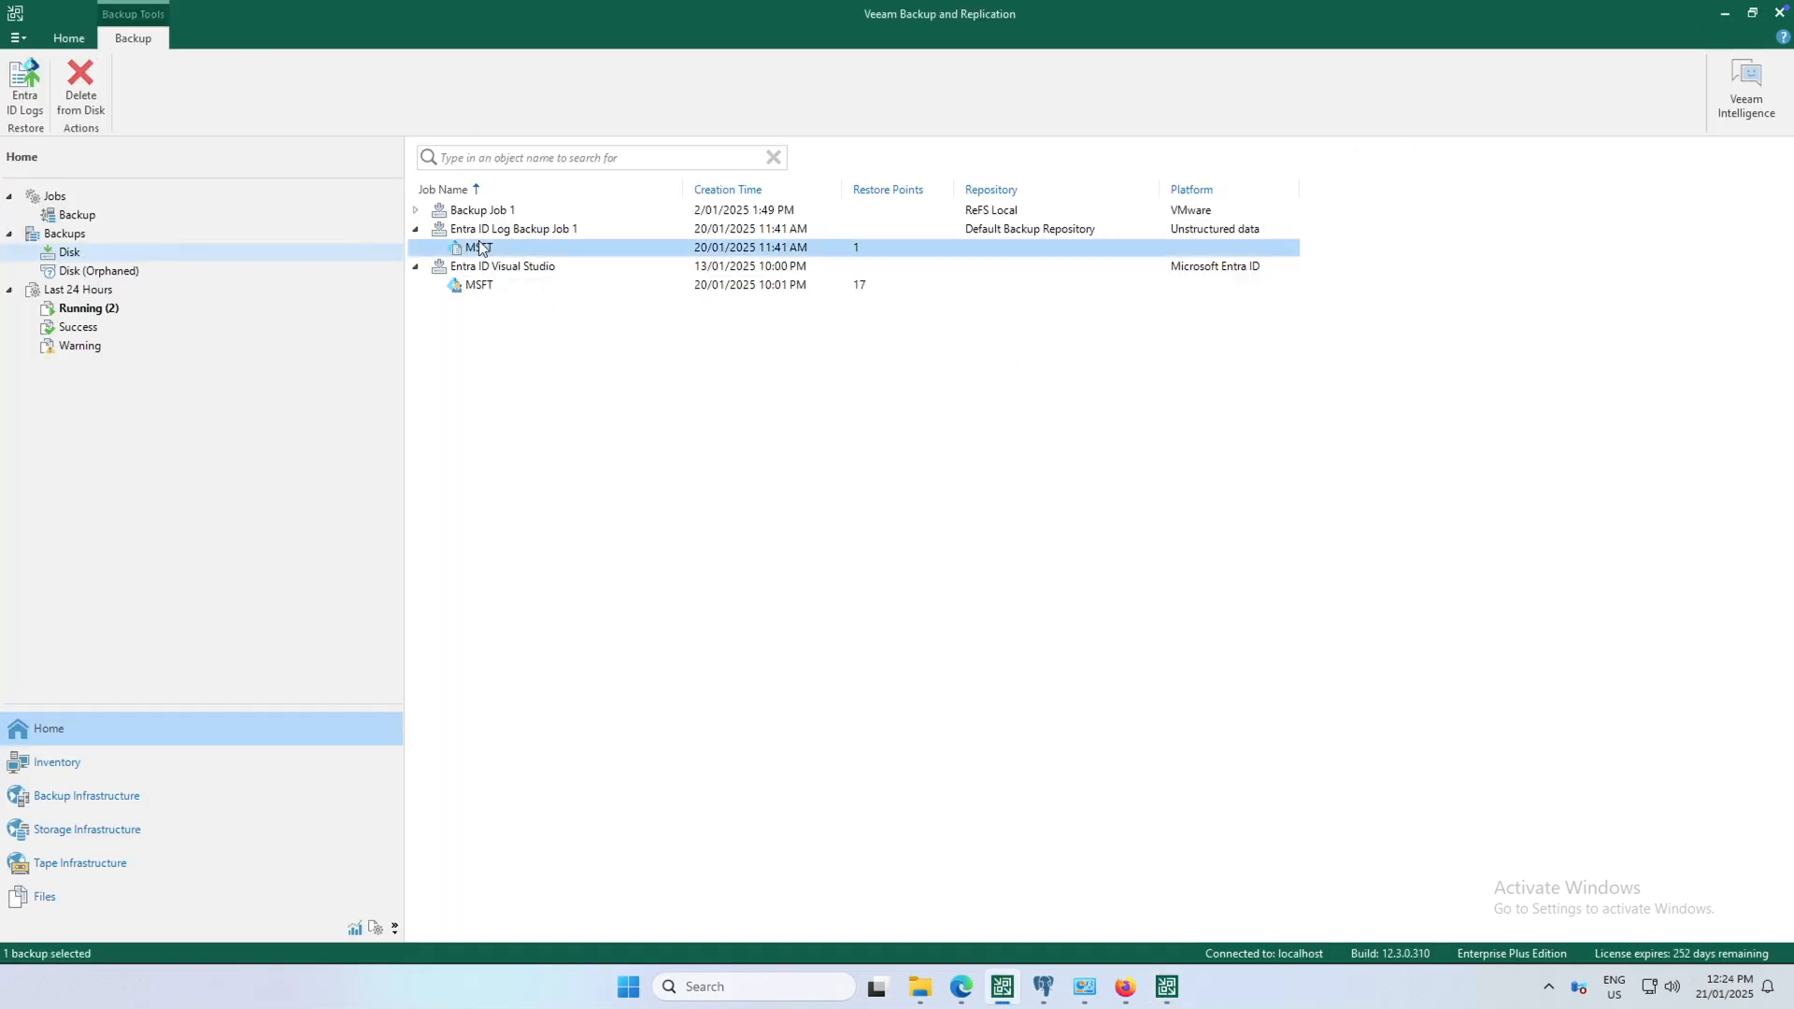
{"action": "left_click", "coordinate": [487, 286]}
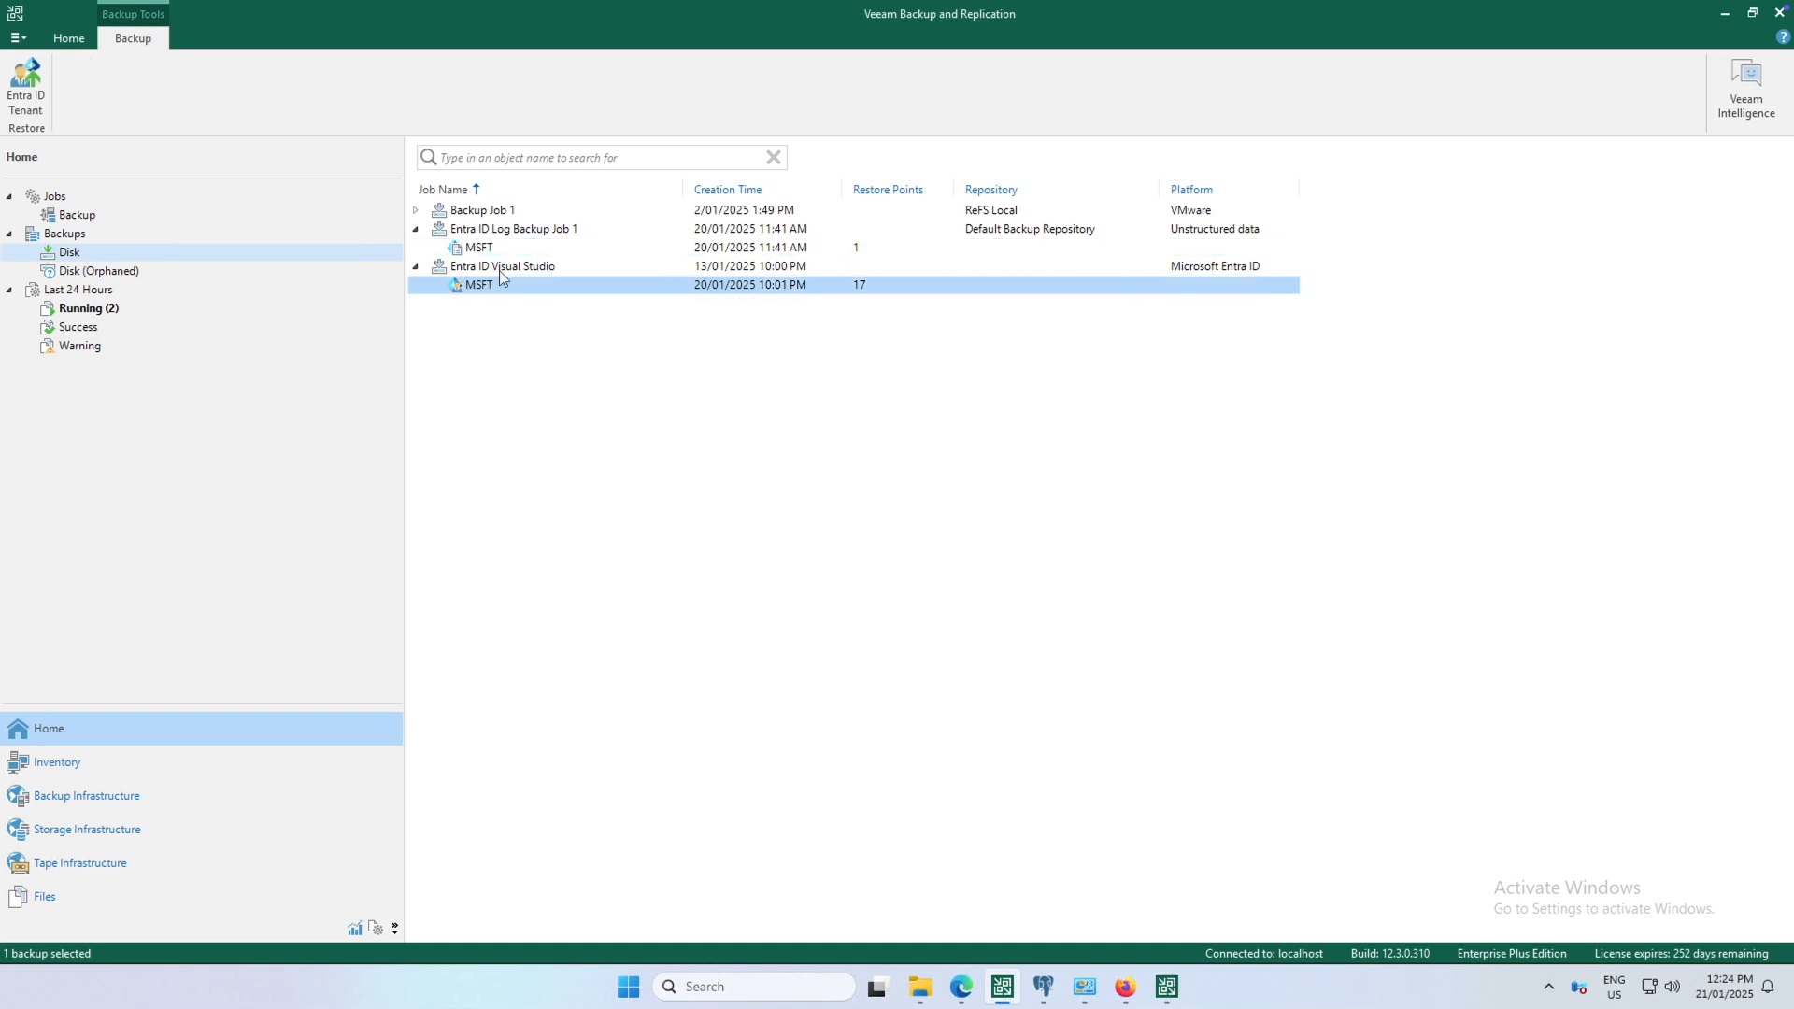
{"action": "left_click", "coordinate": [1044, 987]}
{"action": "left_click", "coordinate": [631, 361]}
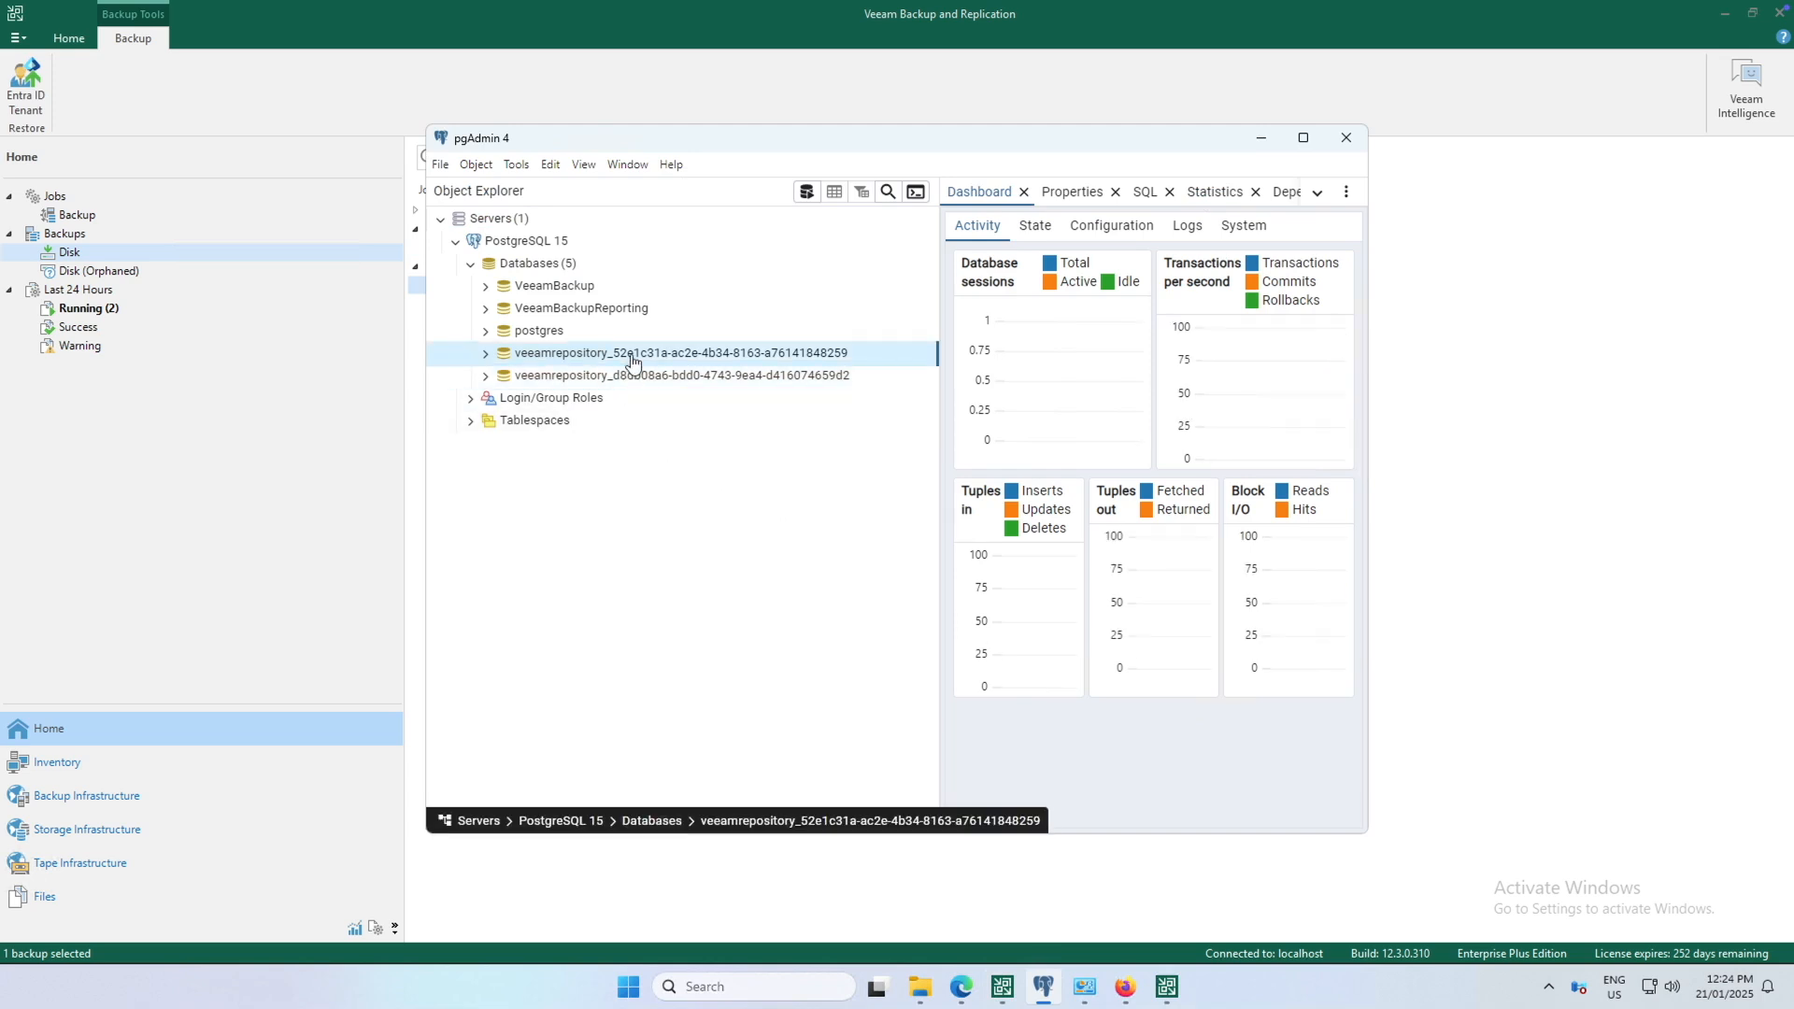
{"action": "left_click", "coordinate": [633, 389]}
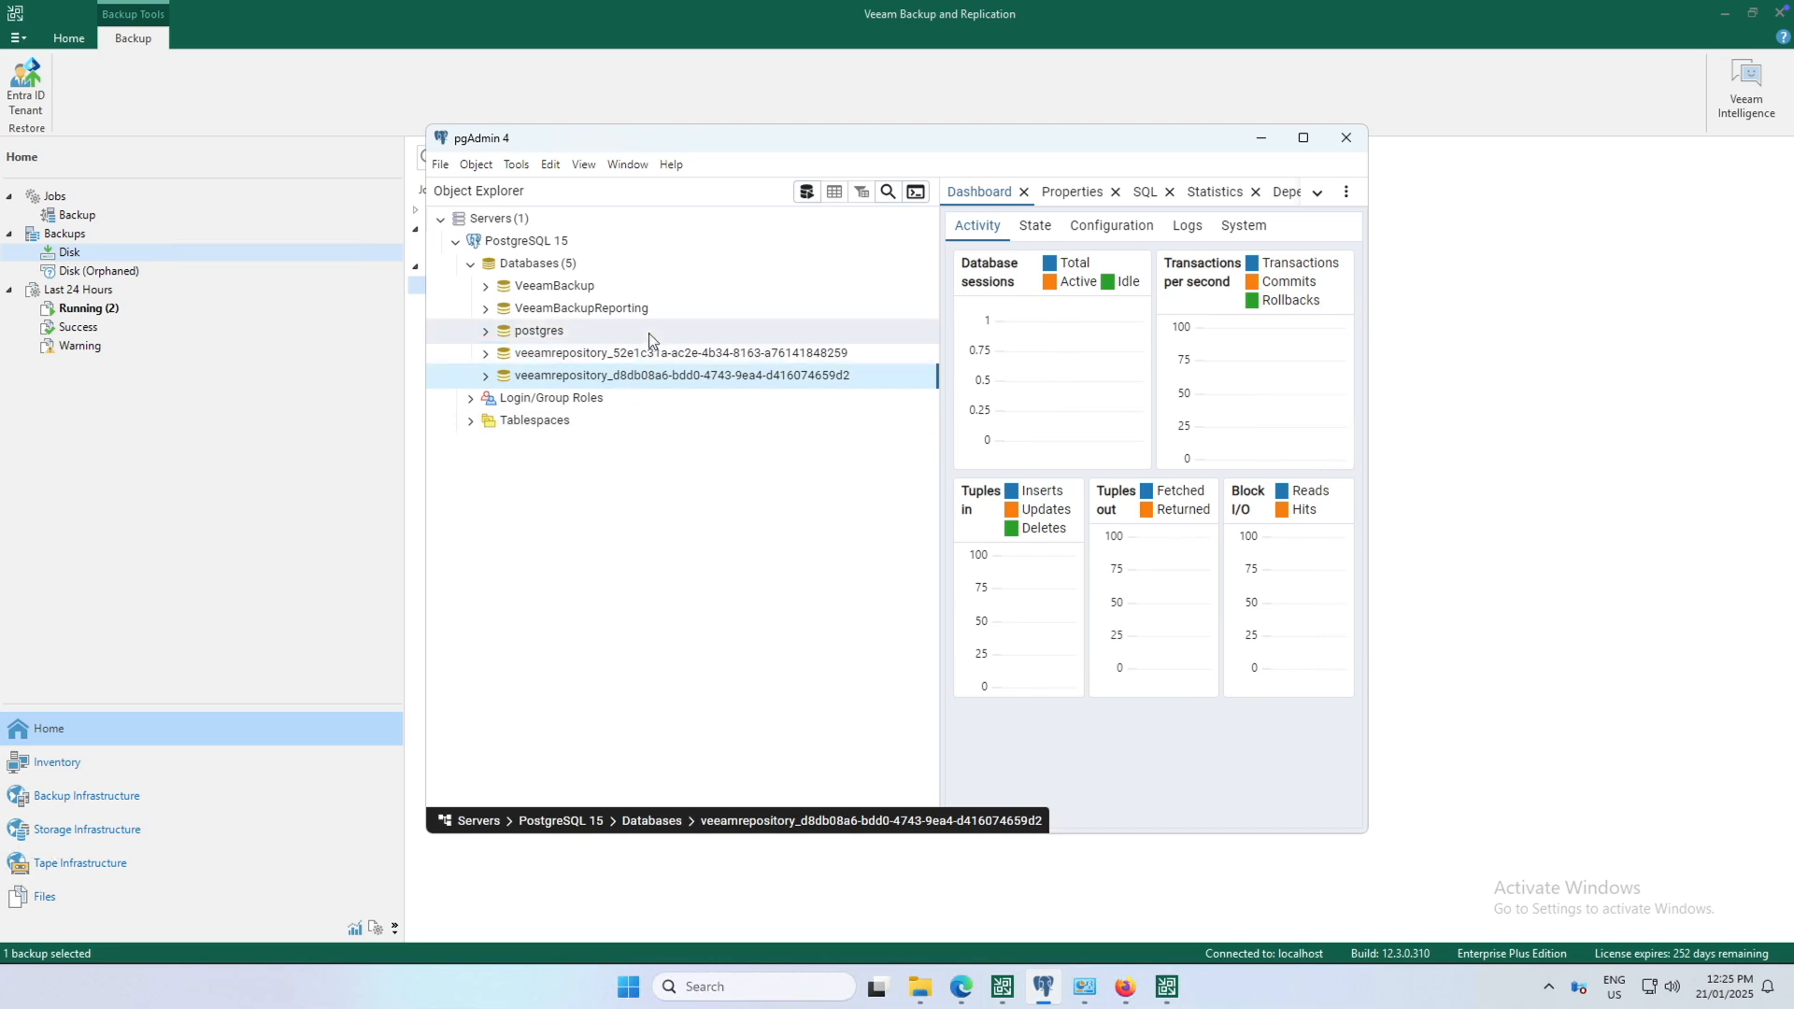
{"action": "left_click", "coordinate": [654, 355]}
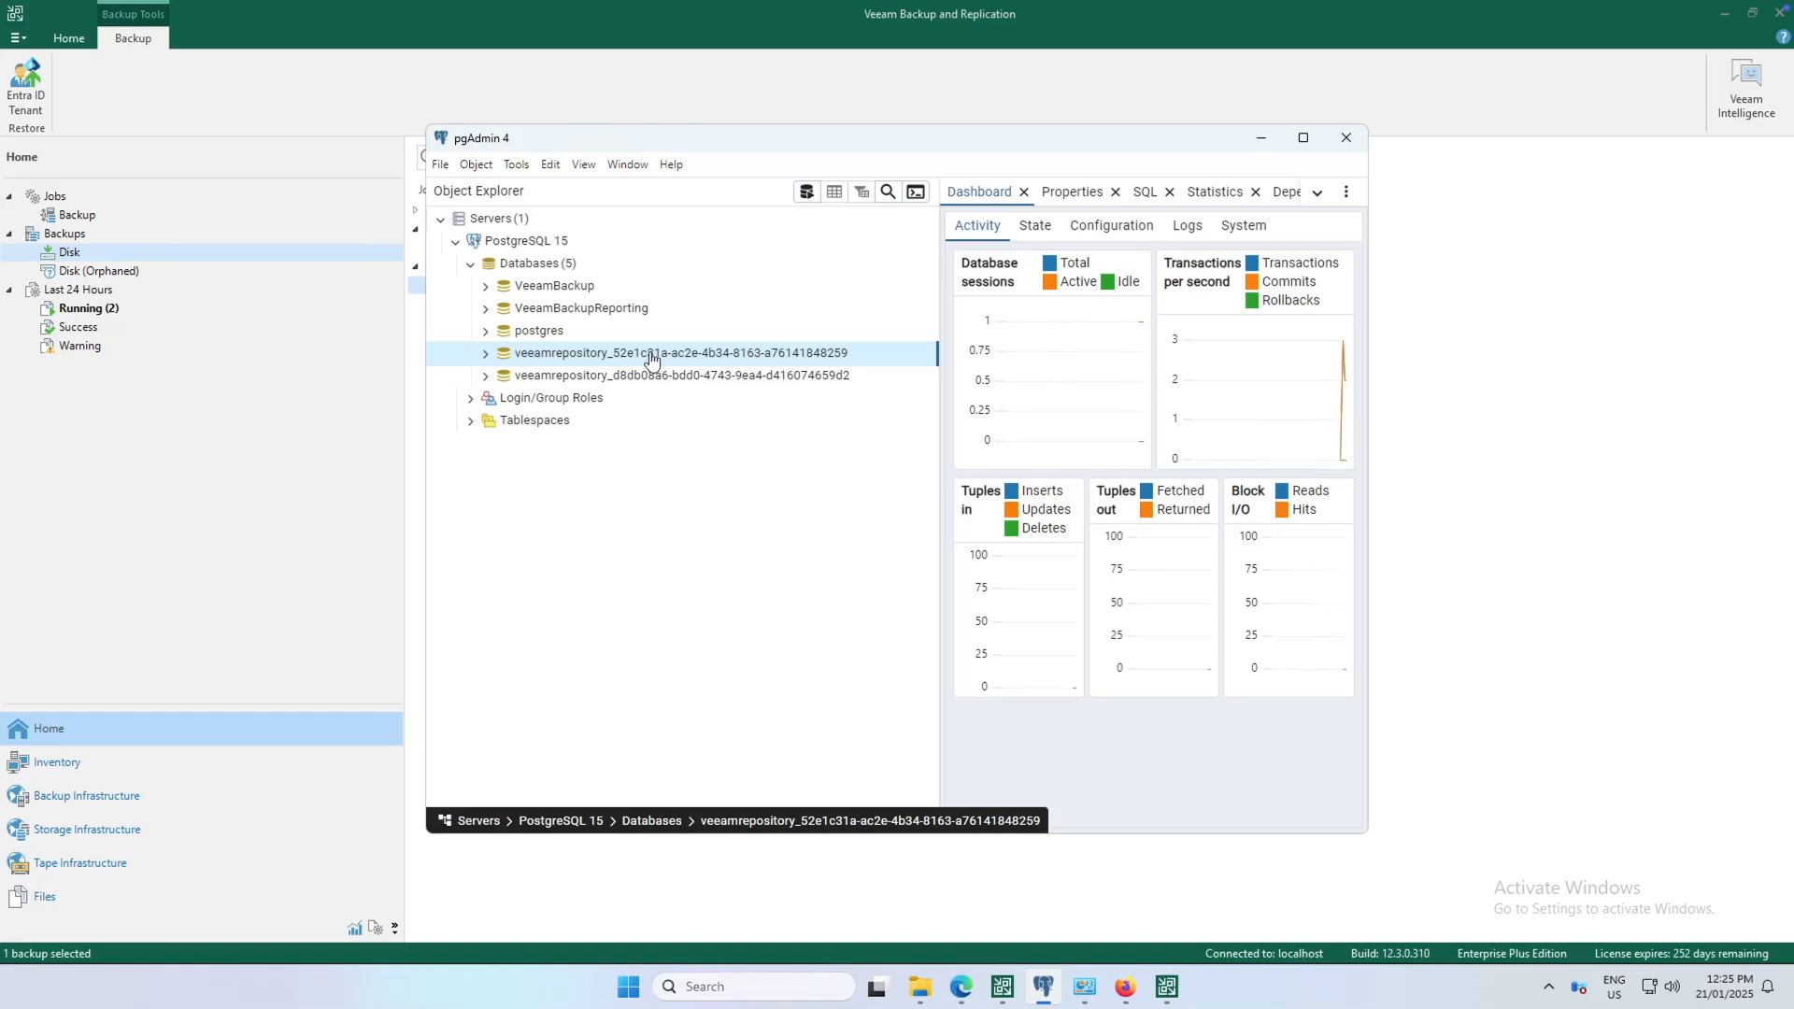
{"action": "left_click", "coordinate": [1606, 477]}
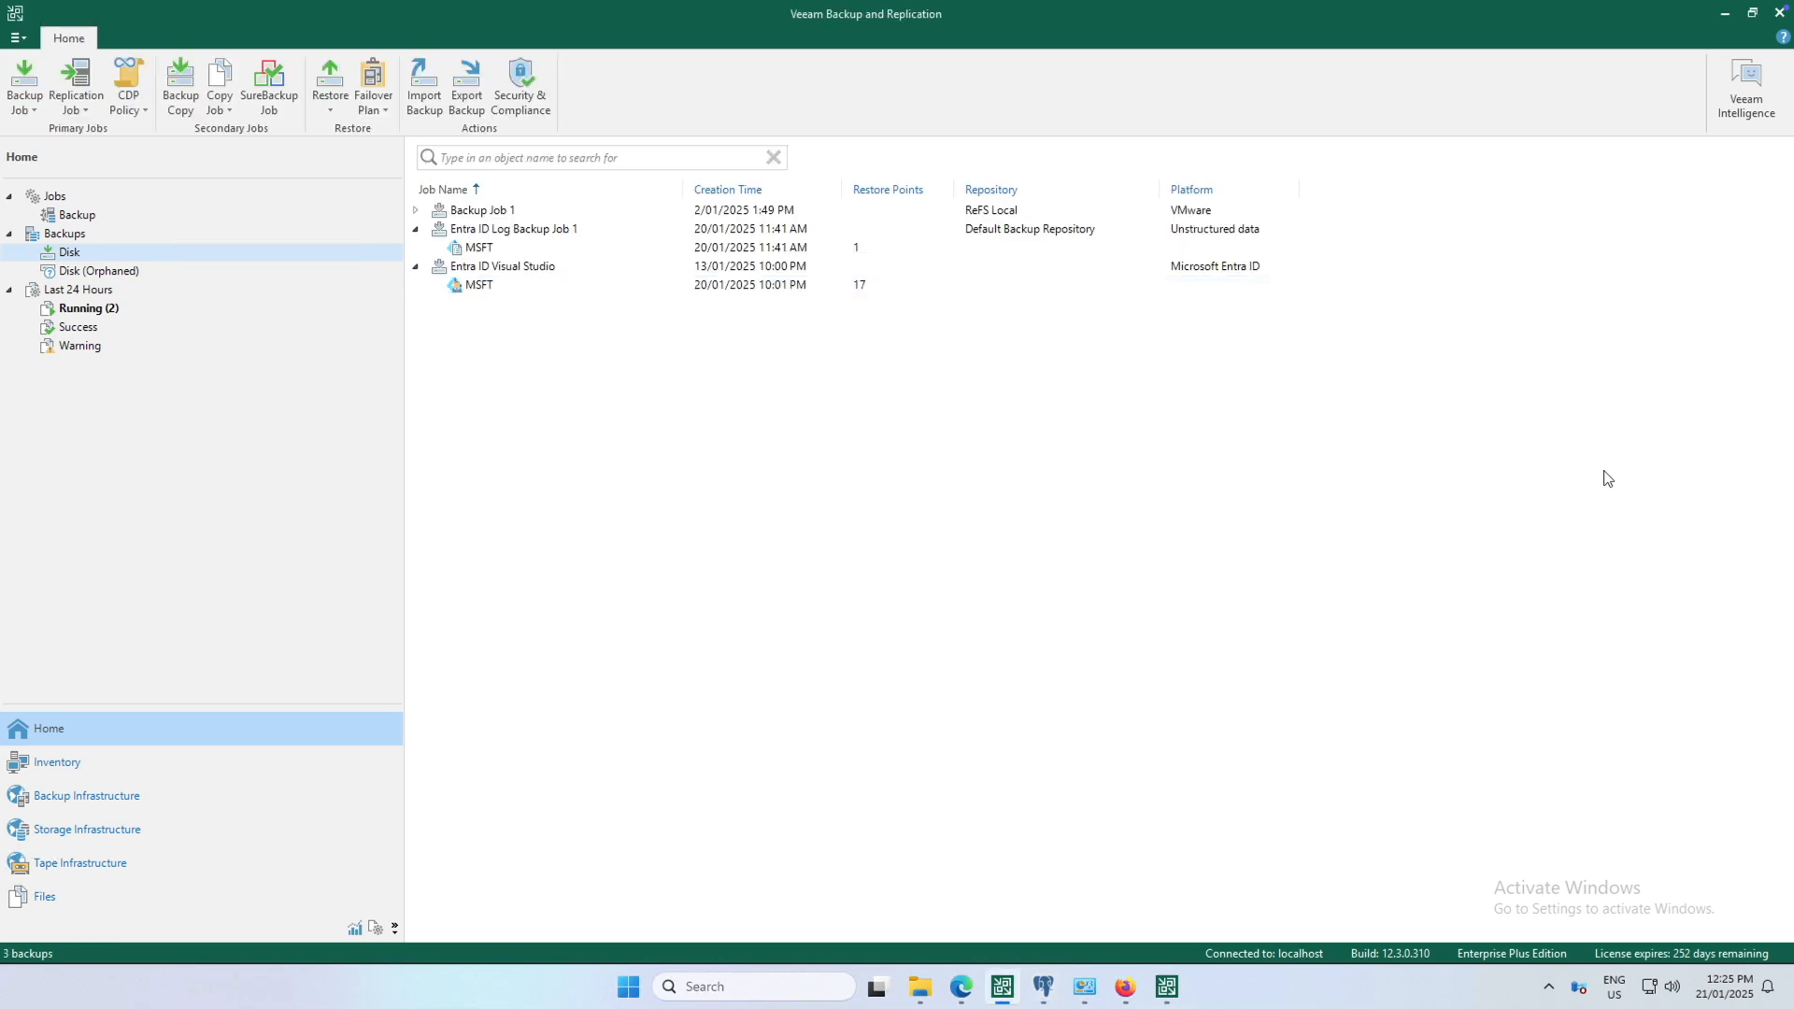